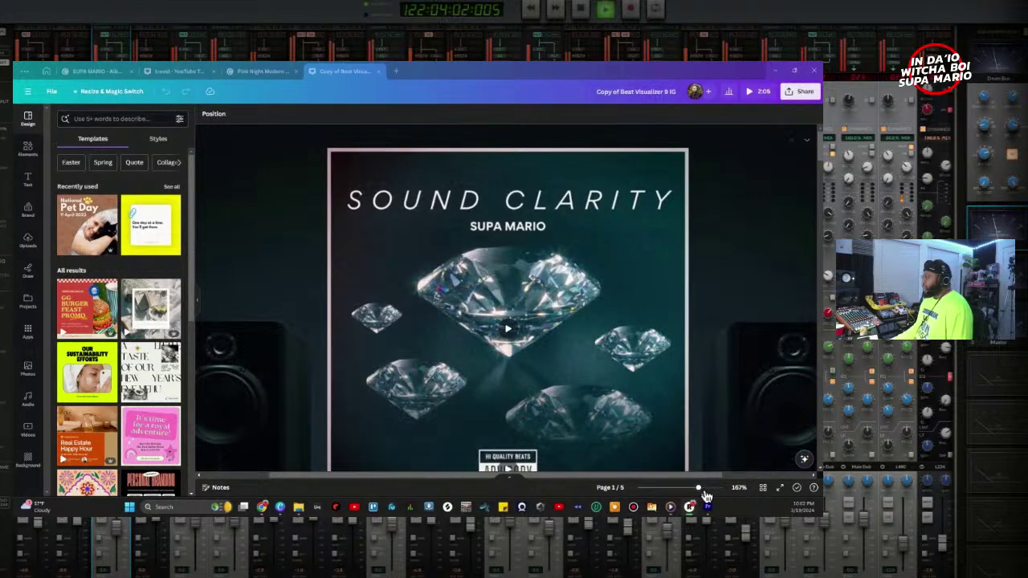
{"action": "left_click_drag", "start_coordinate": [700, 491], "coordinate": [686, 496]}
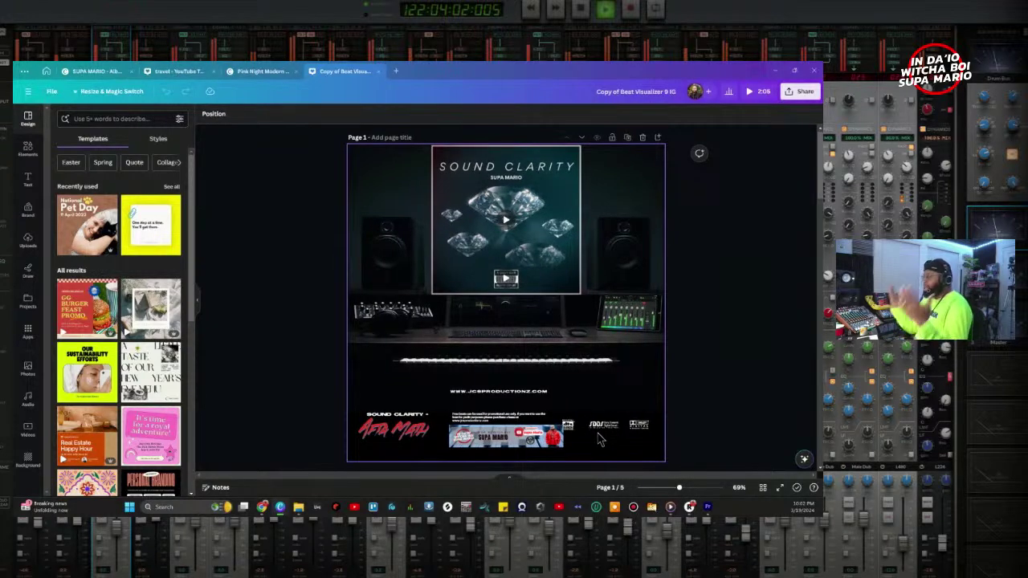
{"action": "left_click", "coordinate": [598, 382]}
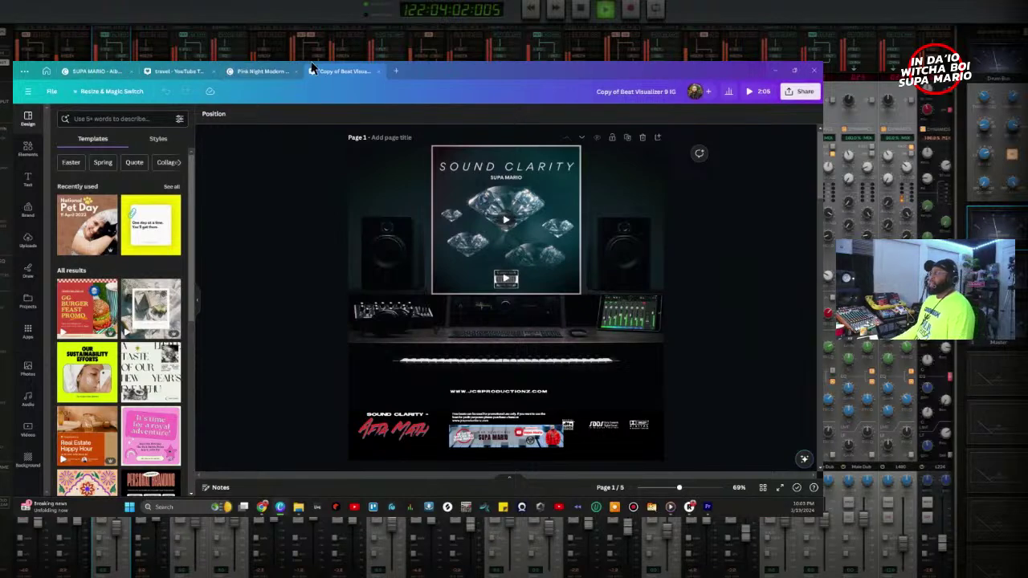
Step: Create a new Instagram Post (Square) design and search its templates for Album Covers
{"action": "left_click", "coordinate": [395, 72]}
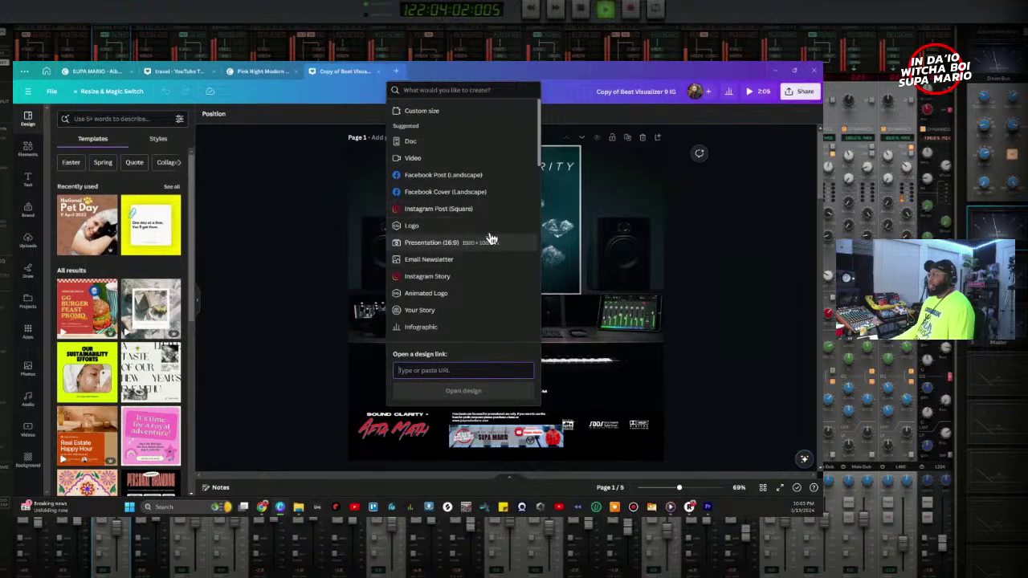
{"action": "left_click", "coordinate": [432, 216]}
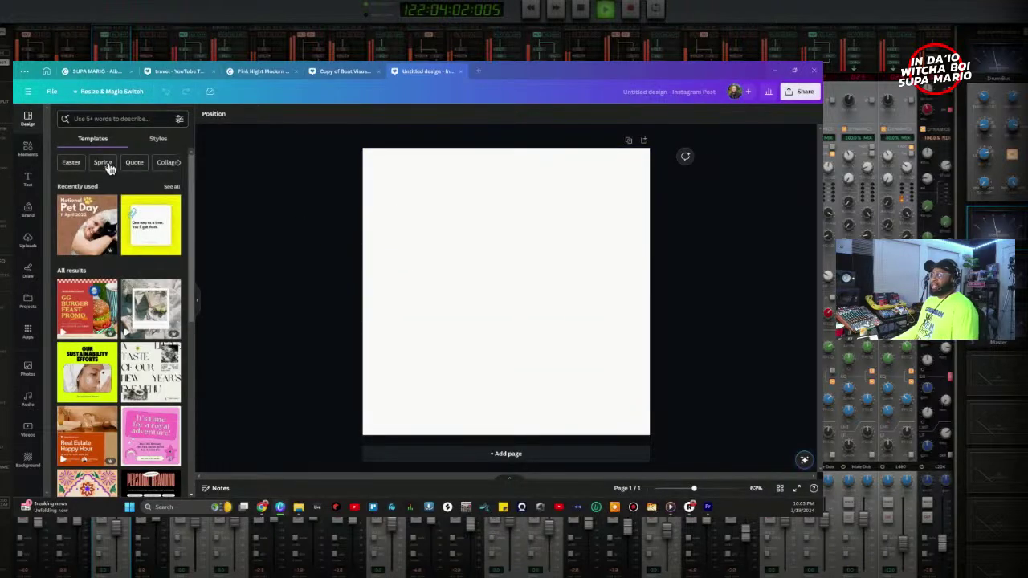
{"action": "left_click", "coordinate": [90, 121]}
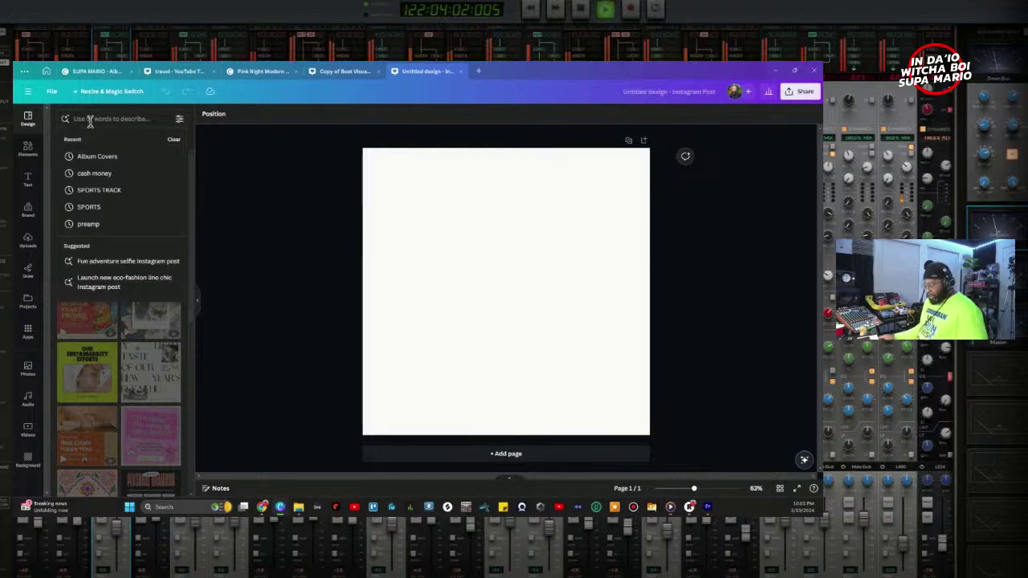
{"action": "type", "text": "albu"}
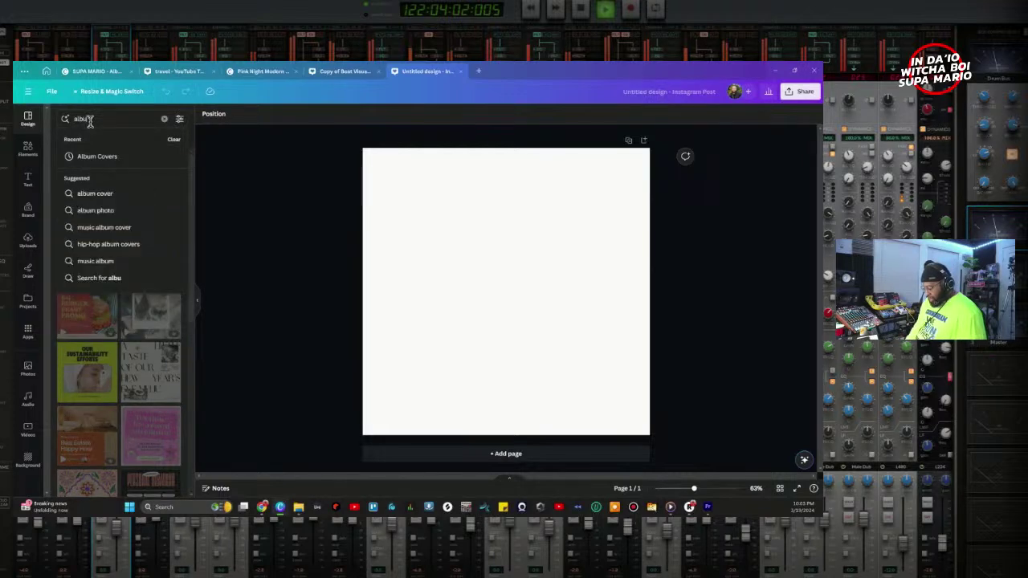
{"action": "type", "text": "m cover"}
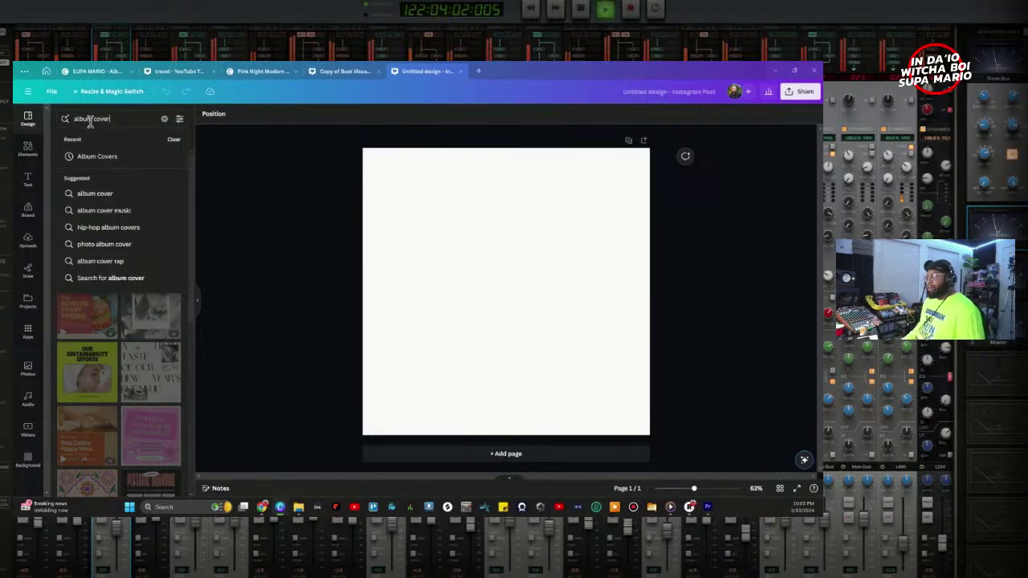
{"action": "left_click", "coordinate": [89, 159]}
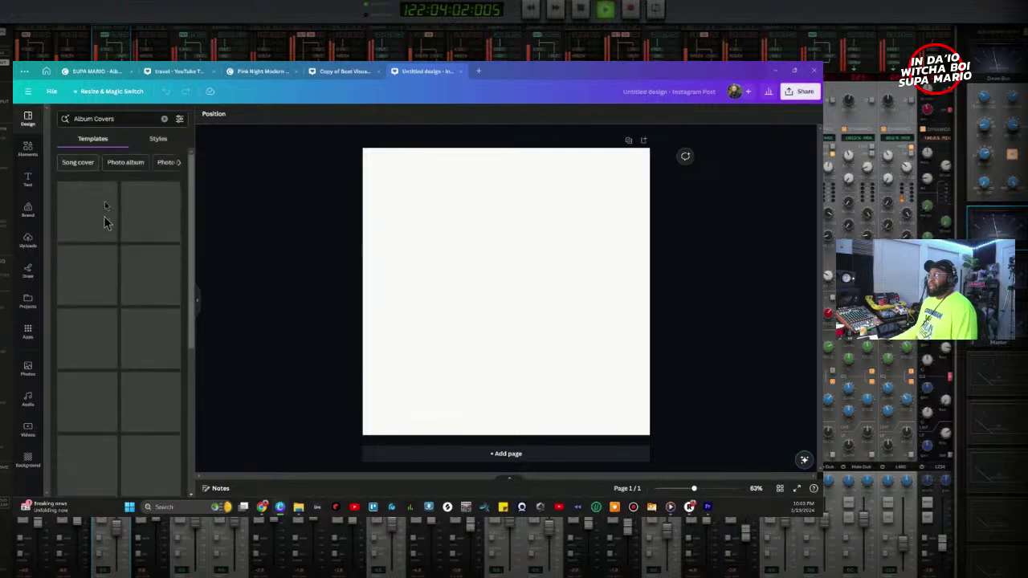
Step: Browse the album cover templates and apply the black-and-white "BROKE 04" design with the rainbow eye to the blank page
{"action": "scroll", "coordinate": [131, 254], "scroll_direction": "down", "scroll_amount": 10}
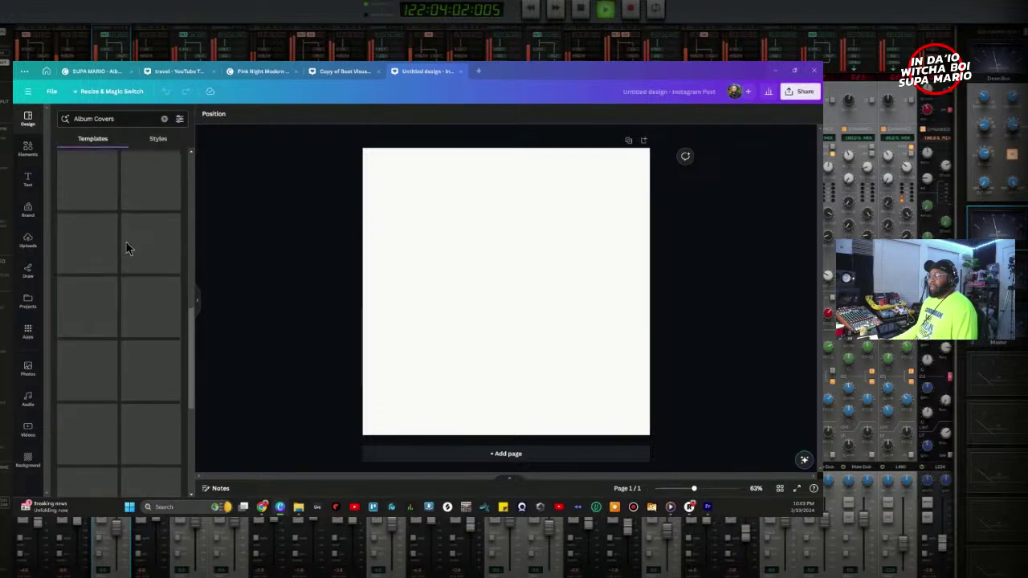
{"action": "scroll", "coordinate": [131, 249], "scroll_direction": "down", "scroll_amount": 3}
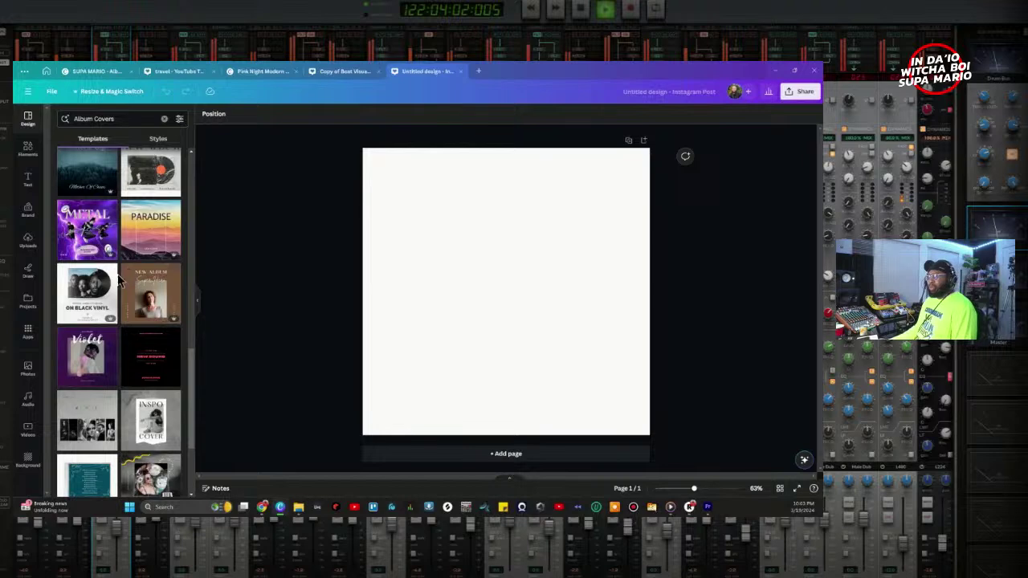
{"action": "scroll", "coordinate": [128, 277], "scroll_direction": "down", "scroll_amount": 5}
{"action": "scroll", "coordinate": [137, 310], "scroll_direction": "down", "scroll_amount": 1}
{"action": "scroll", "coordinate": [137, 312], "scroll_direction": "down", "scroll_amount": 5}
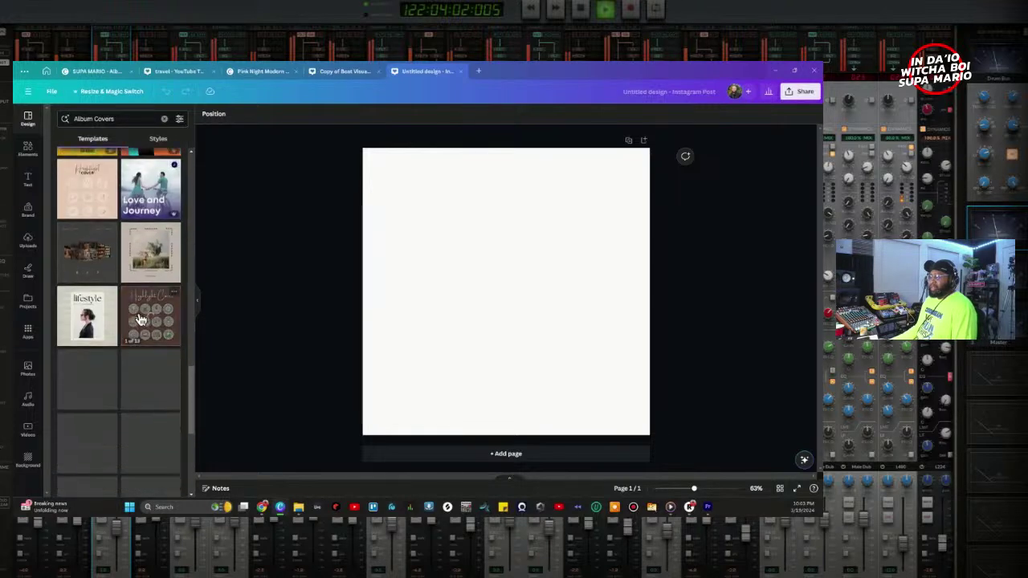
{"action": "scroll", "coordinate": [137, 312], "scroll_direction": "up", "scroll_amount": 10}
{"action": "scroll", "coordinate": [141, 317], "scroll_direction": "up", "scroll_amount": 3}
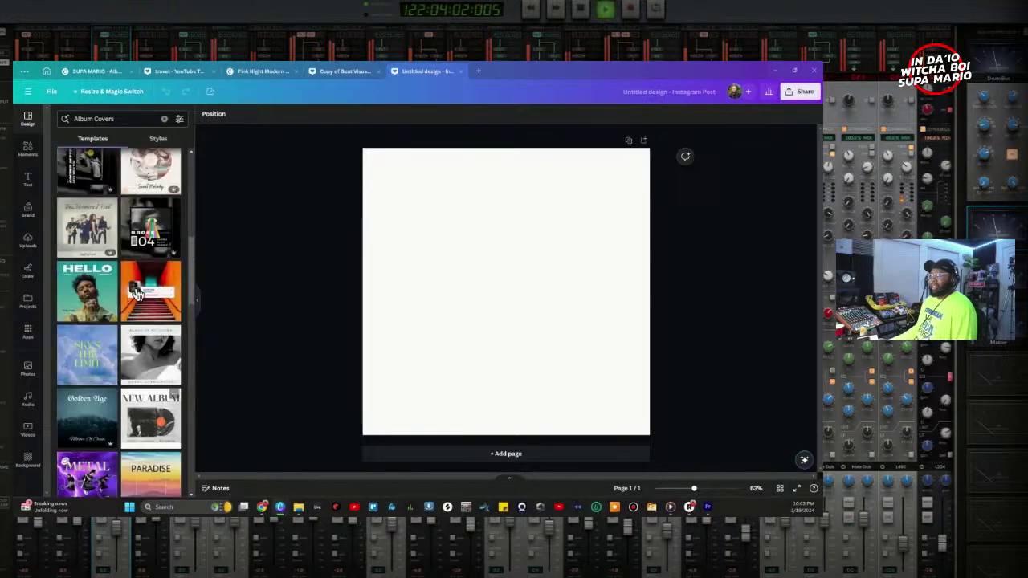
{"action": "scroll", "coordinate": [131, 264], "scroll_direction": "down", "scroll_amount": 5}
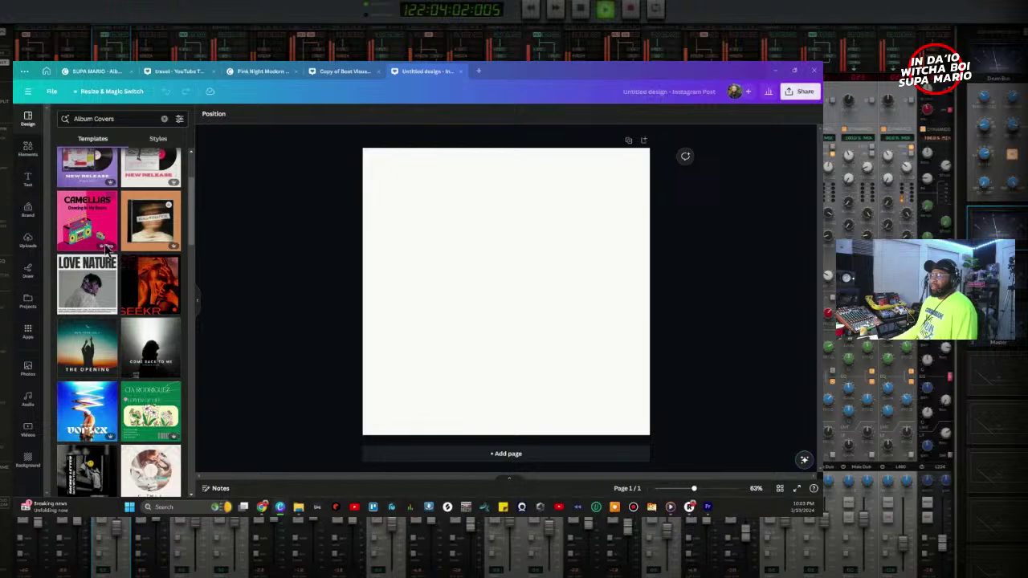
{"action": "scroll", "coordinate": [131, 241], "scroll_direction": "up", "scroll_amount": 2}
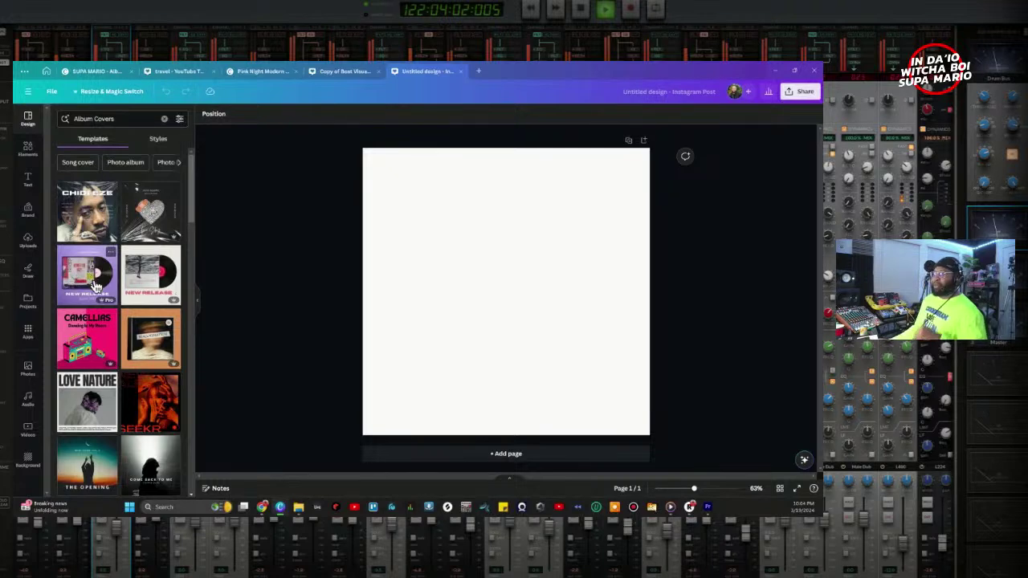
{"action": "left_click_drag", "start_coordinate": [90, 282], "coordinate": [215, 294]}
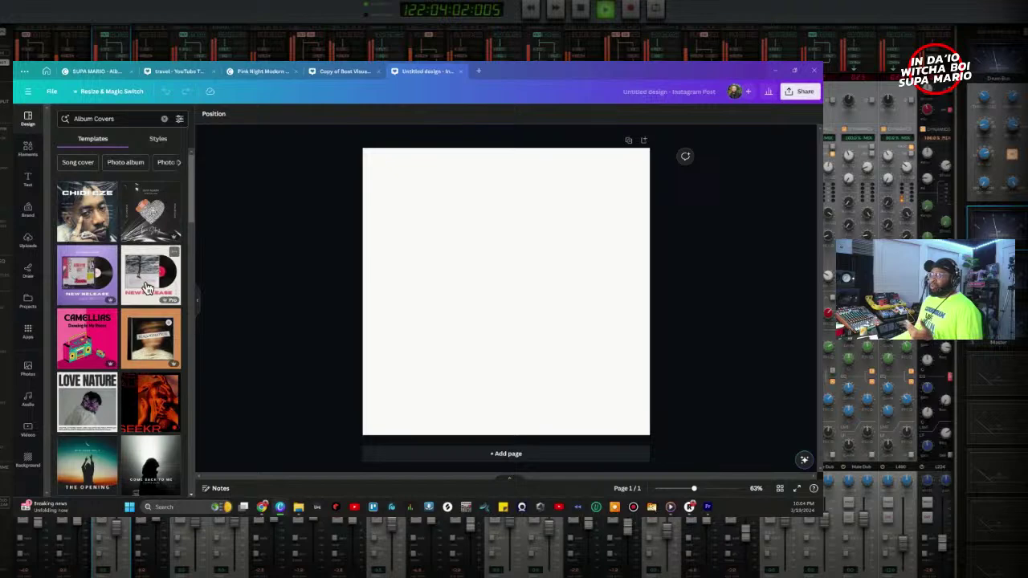
{"action": "scroll", "coordinate": [132, 358], "scroll_direction": "down", "scroll_amount": 5}
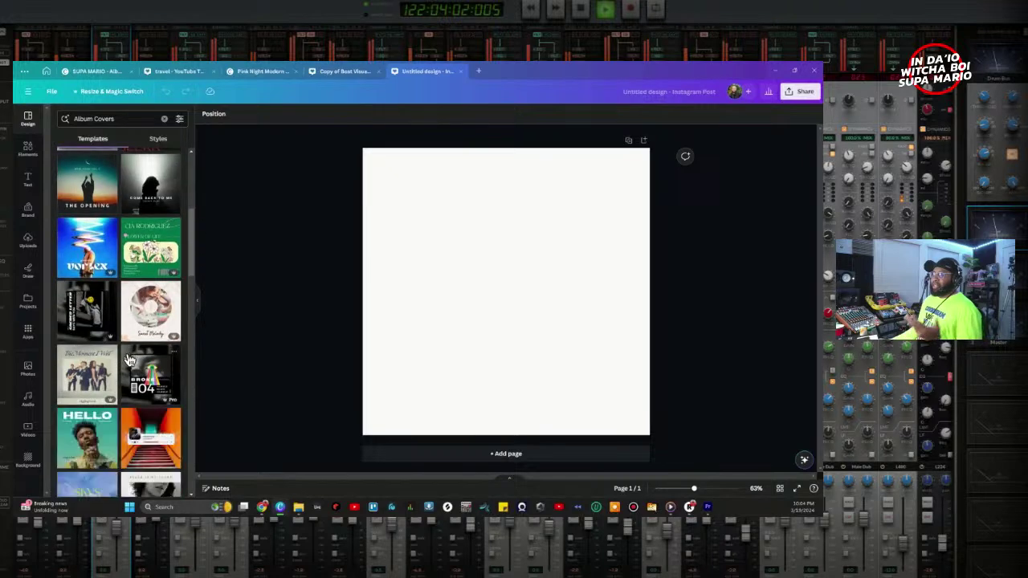
{"action": "left_click_drag", "start_coordinate": [144, 371], "coordinate": [407, 324]}
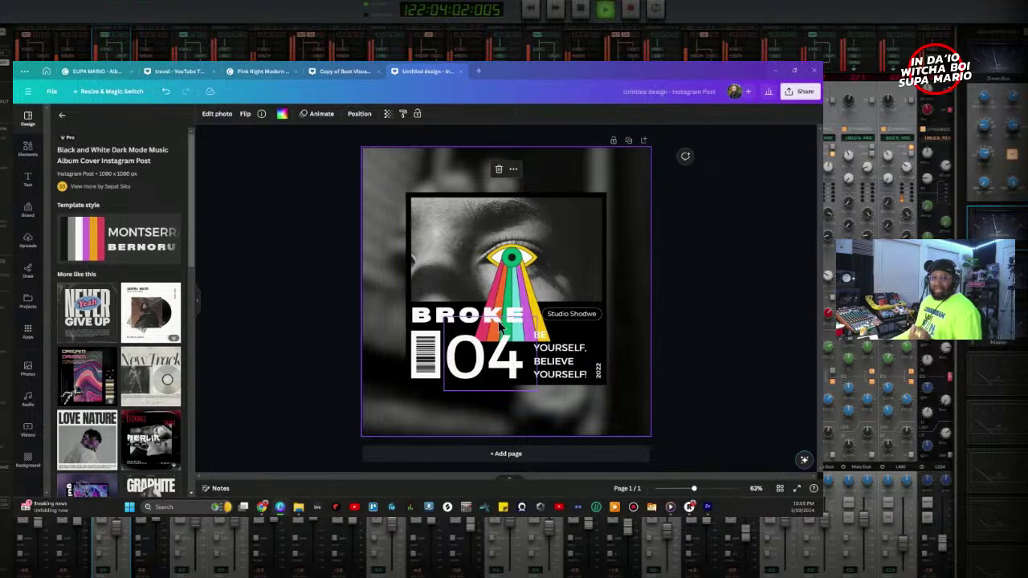
Step: Replace the title "BROKE" with "BEAT TAPE" and widen its text box so it fits on one line
{"action": "double_click", "coordinate": [479, 313]}
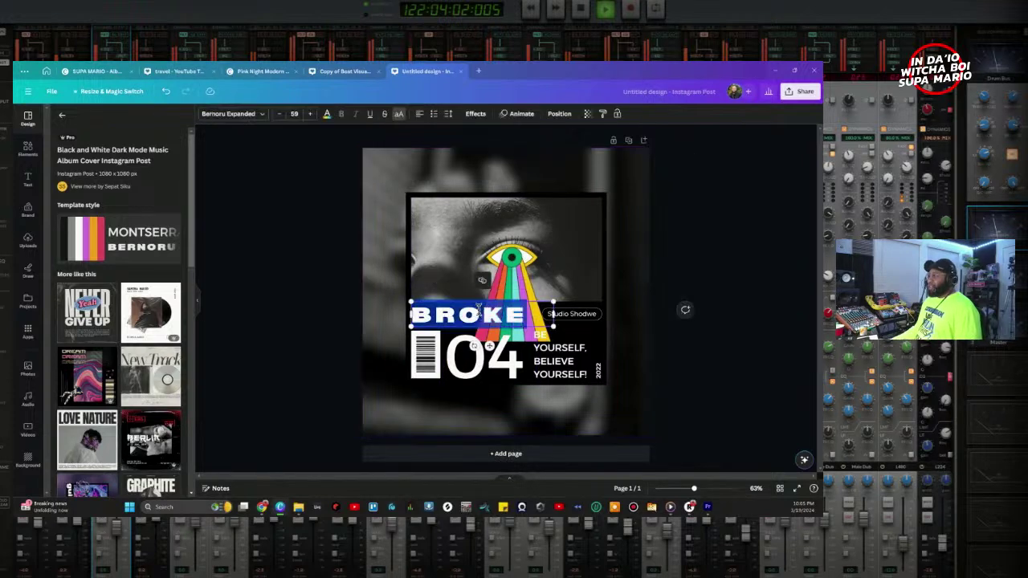
{"action": "type", "text": "BEAT"}
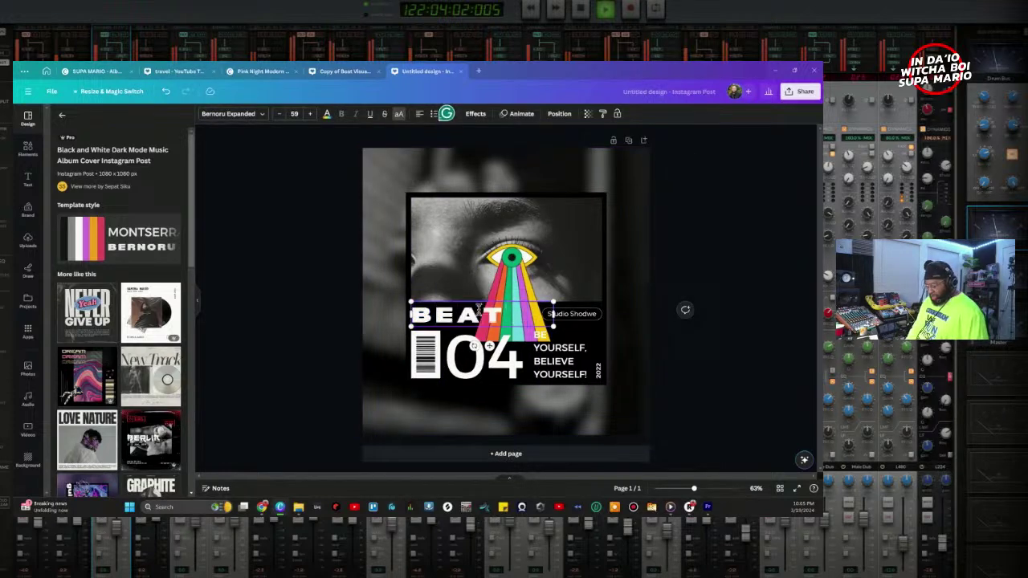
{"action": "key", "text": "Return"}
{"action": "type", "text": "TAPE"}
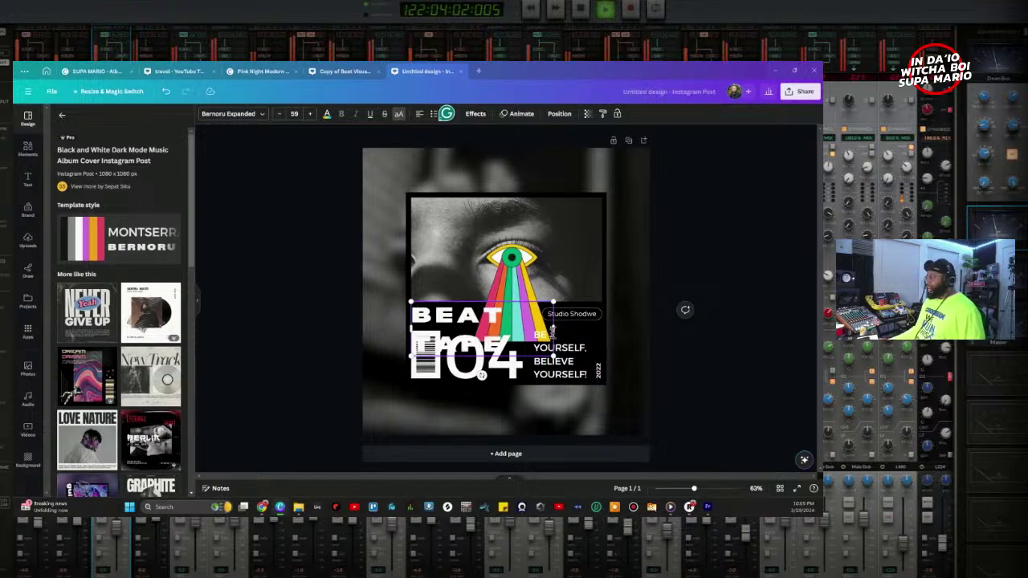
{"action": "left_click_drag", "start_coordinate": [554, 331], "coordinate": [622, 321]}
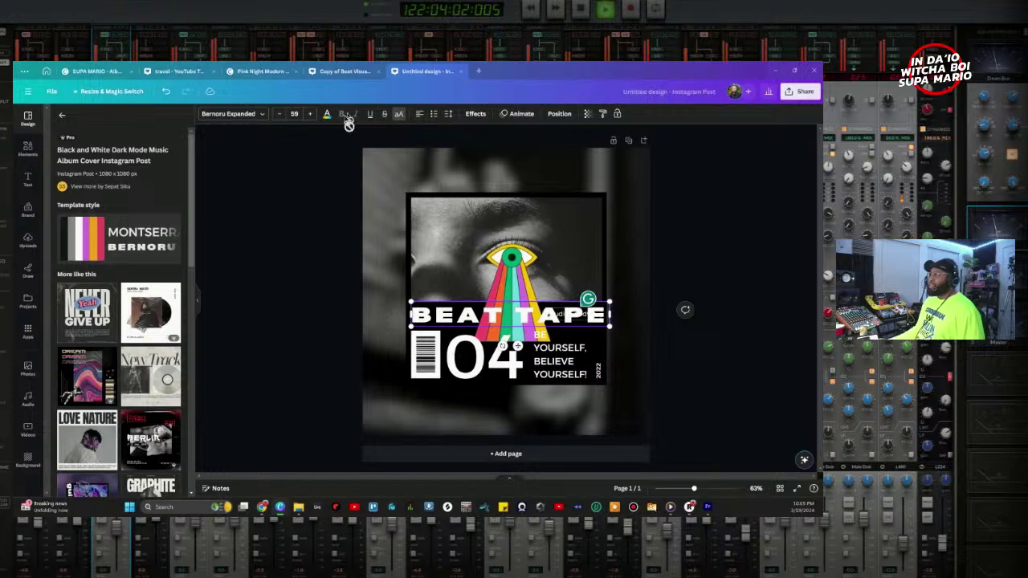
Step: Change the color of the whole BEAT TAPE title to the dark blue default solid color
{"action": "left_click", "coordinate": [327, 114]}
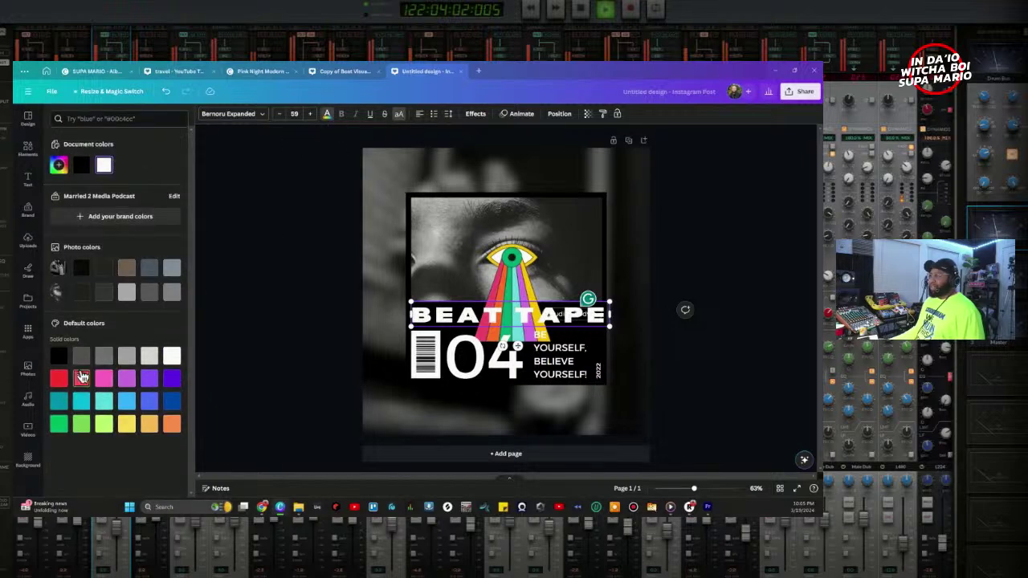
{"action": "left_click", "coordinate": [127, 401]}
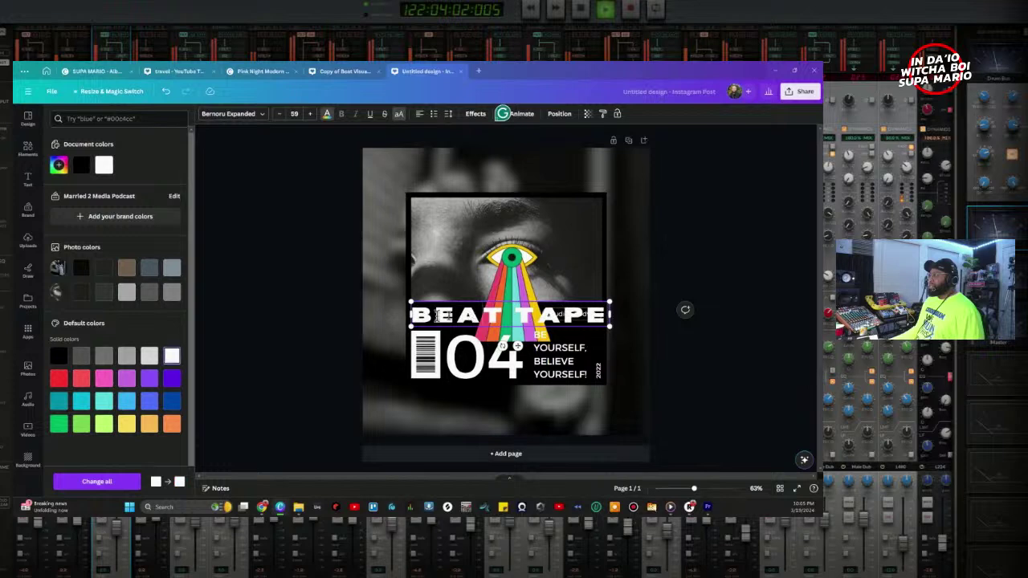
{"action": "mouse_move", "coordinate": [413, 315]}
{"action": "left_mouse_down"}
{"action": "mouse_move", "coordinate": [587, 315]}
{"action": "mouse_move", "coordinate": [608, 304]}
{"action": "mouse_move", "coordinate": [414, 319]}
{"action": "left_mouse_up"}
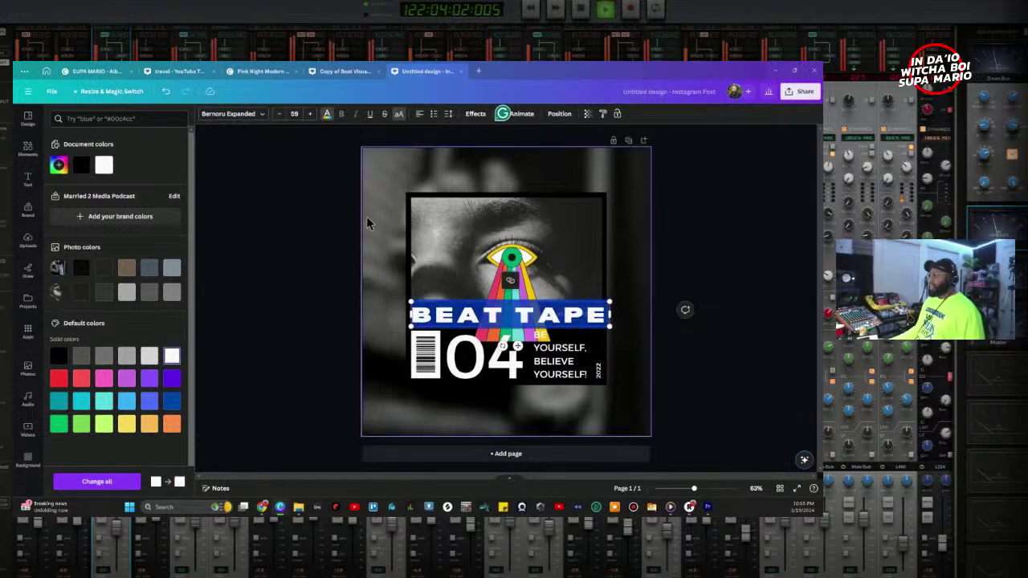
{"action": "left_click", "coordinate": [174, 404]}
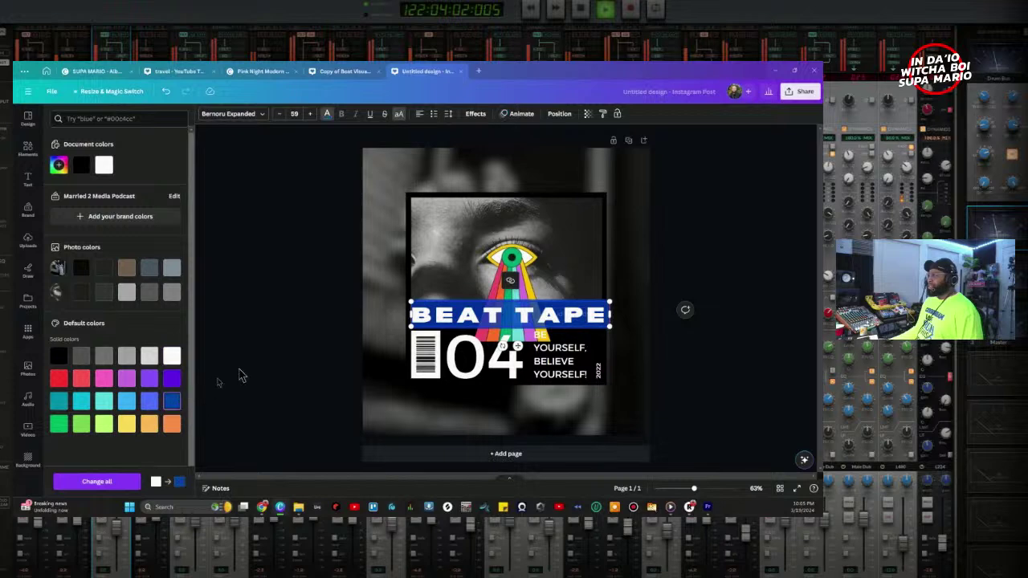
{"action": "left_click", "coordinate": [305, 297]}
Step: Apply the Outline text effect to the BEAT TAPE title and make the outline white
{"action": "left_click", "coordinate": [433, 315]}
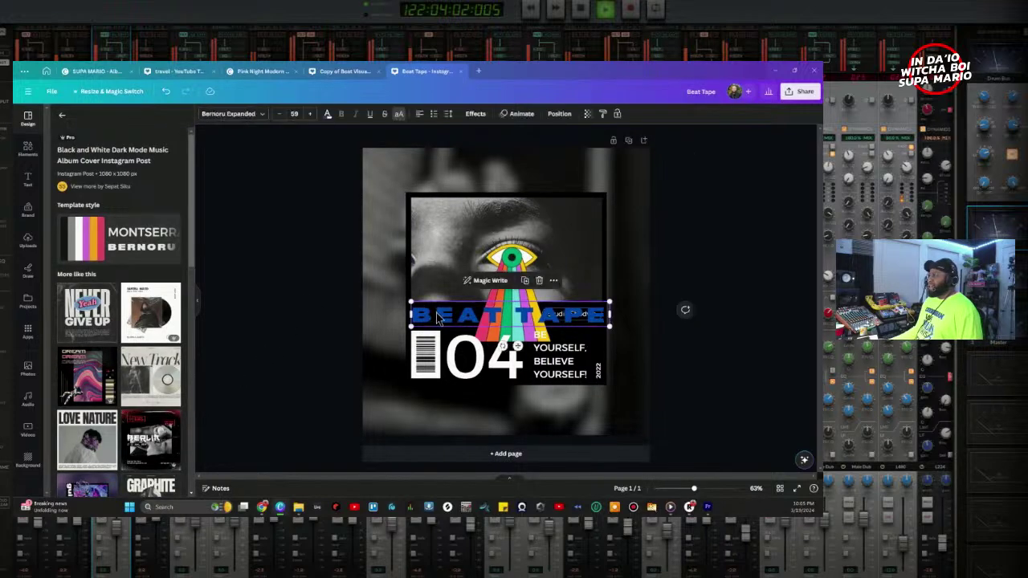
{"action": "left_click", "coordinate": [475, 113]}
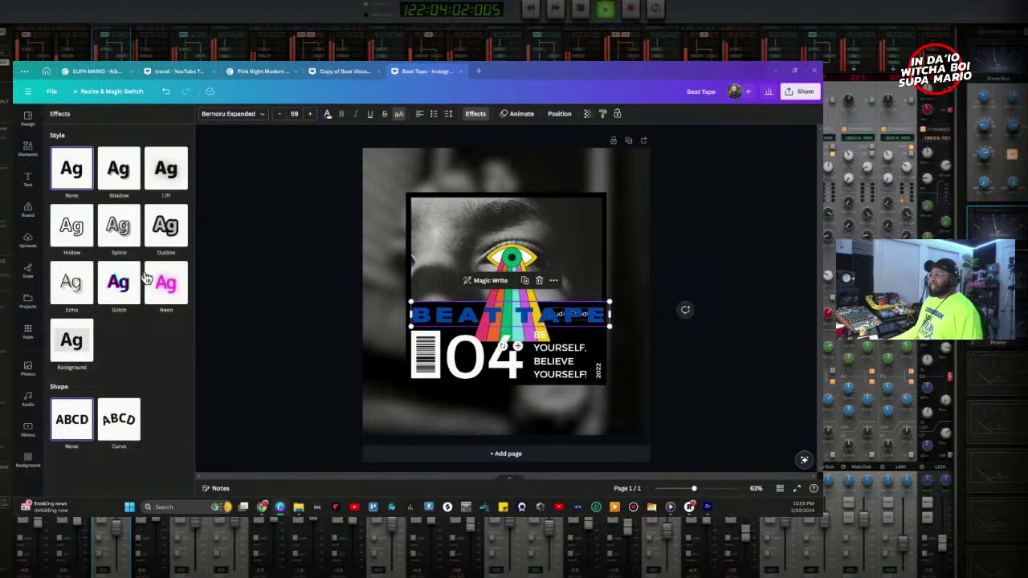
{"action": "left_click", "coordinate": [166, 227]}
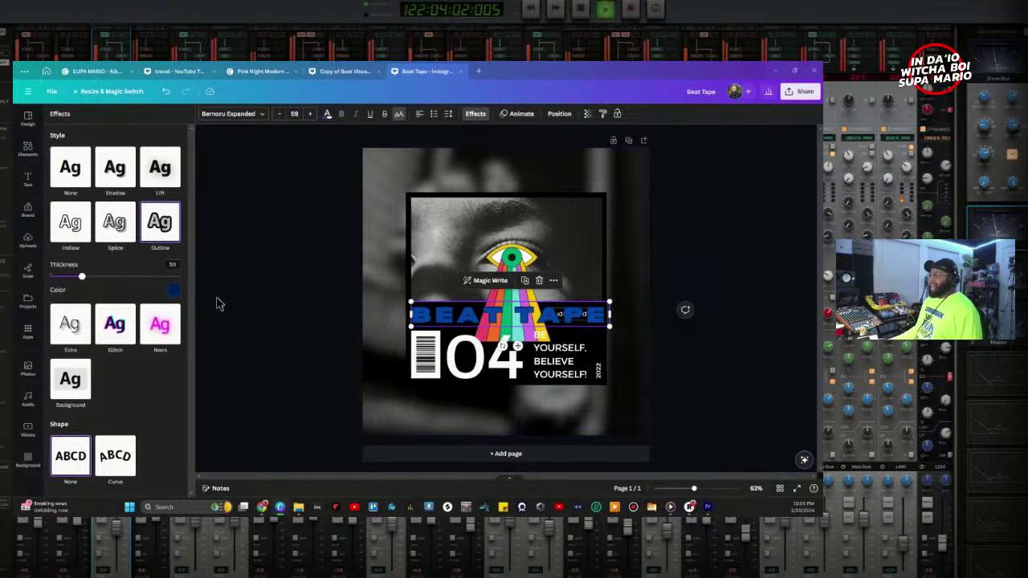
{"action": "left_click", "coordinate": [174, 290]}
{"action": "left_click", "coordinate": [127, 339]}
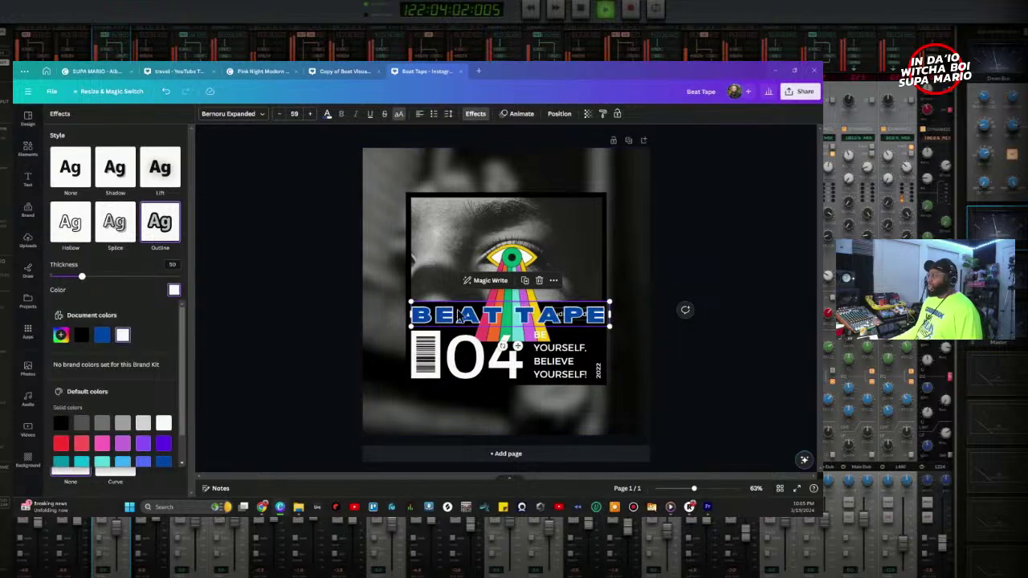
Step: Move the BEAT TAPE title to the upper part of the eye photo, shrink it to about size 43.6 and center it
{"action": "left_click_drag", "start_coordinate": [550, 320], "coordinate": [551, 220]}
{"action": "left_click_drag", "start_coordinate": [611, 233], "coordinate": [560, 228]}
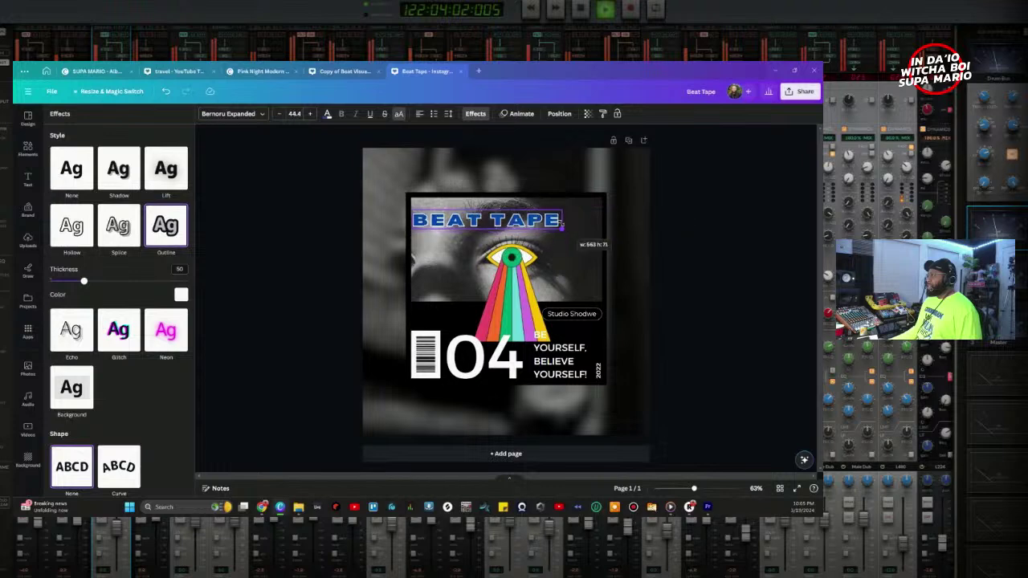
{"action": "left_click_drag", "start_coordinate": [494, 246], "coordinate": [525, 239]}
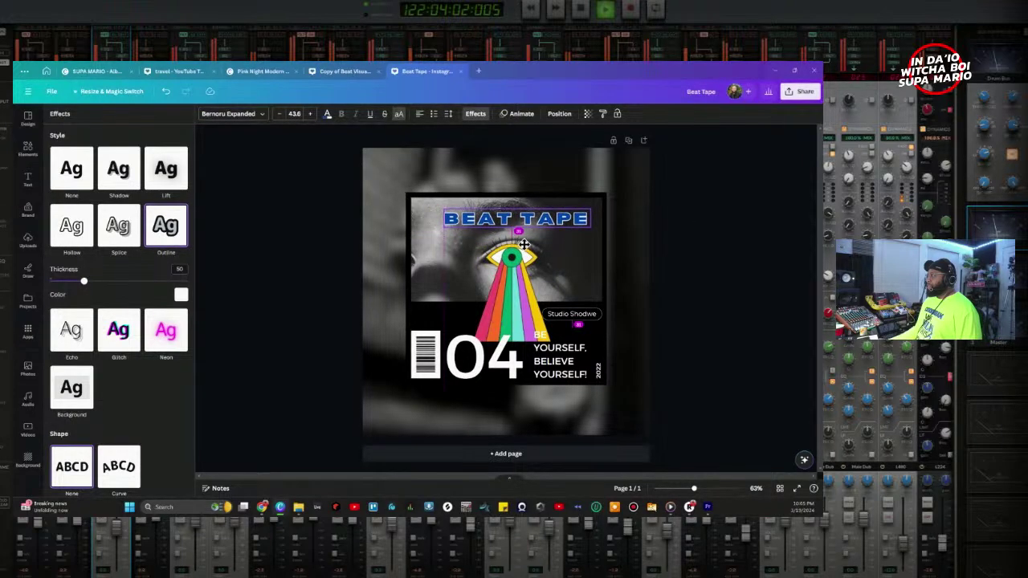
Step: Delete the rainbow eye graphic from the middle of the cover
{"action": "left_click", "coordinate": [521, 265]}
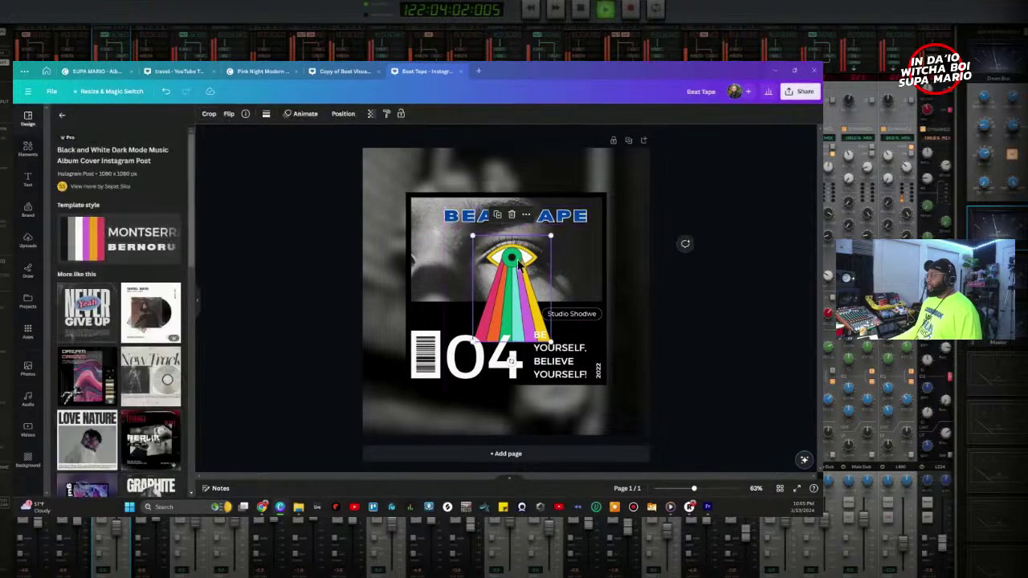
{"action": "left_click", "coordinate": [512, 214]}
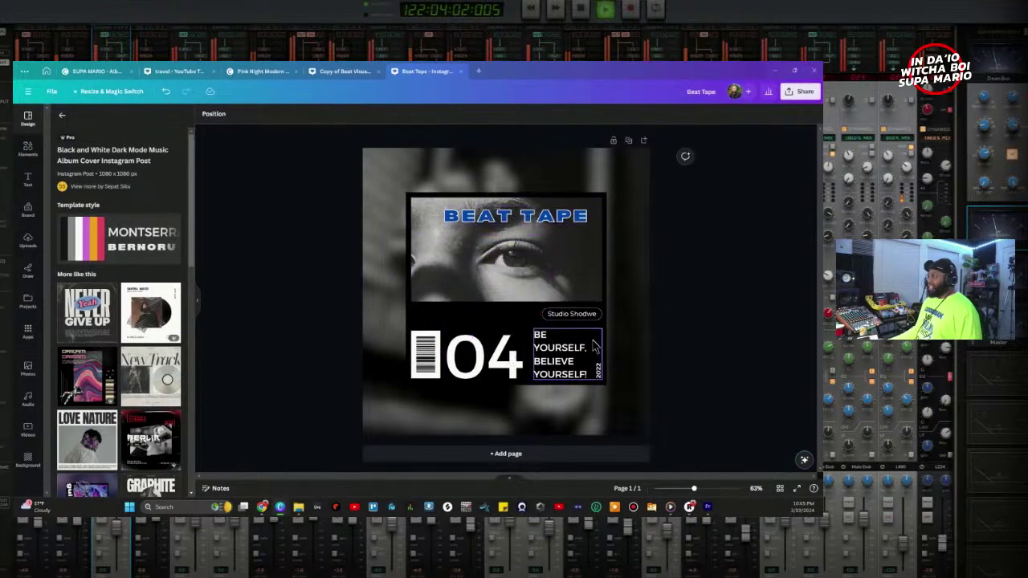
Step: Replace the eye photo in the cover's frame with the uploaded photo of the bearded man in glasses and a cap
{"action": "left_click", "coordinate": [538, 268]}
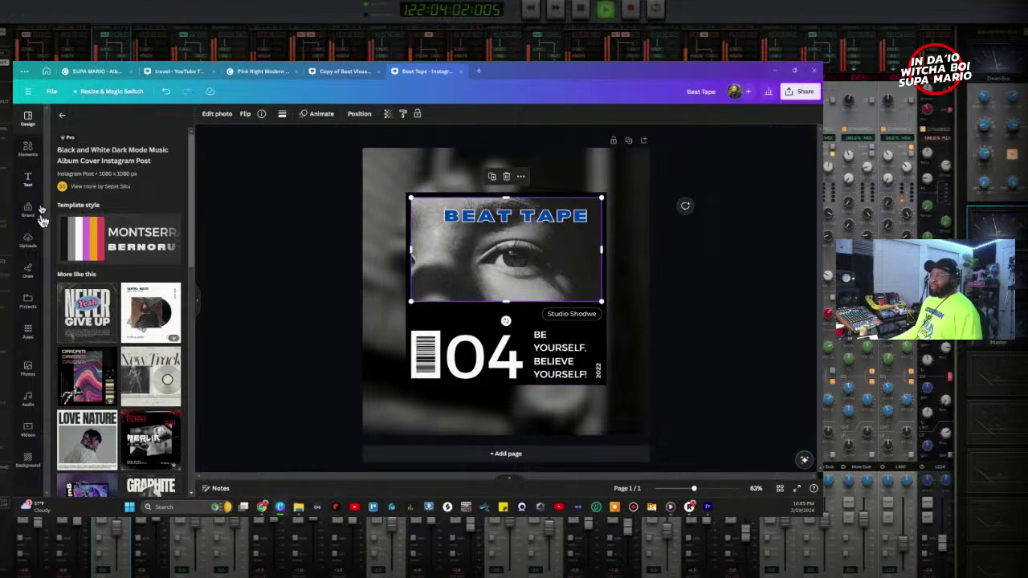
{"action": "left_click", "coordinate": [31, 242]}
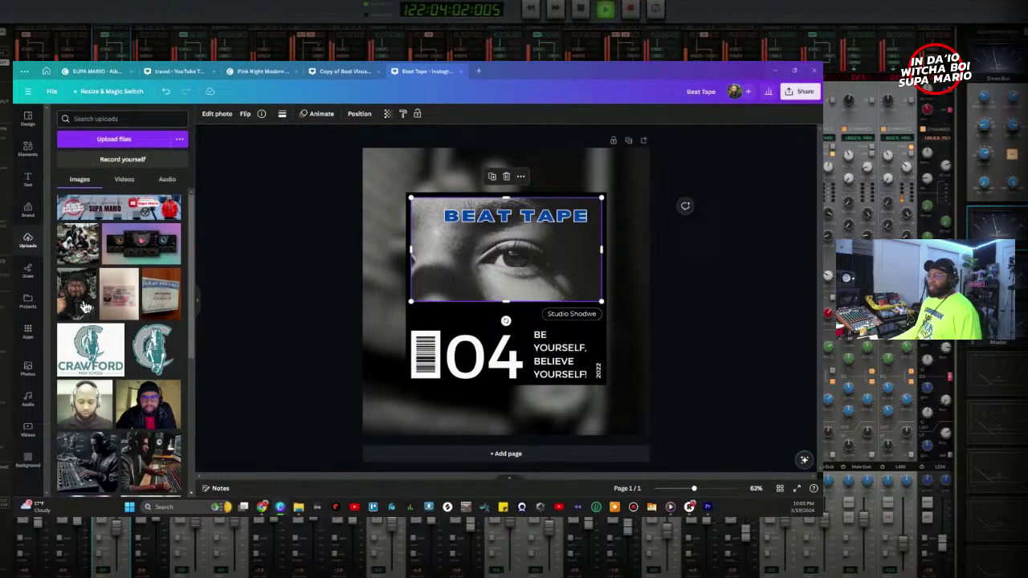
{"action": "left_click_drag", "start_coordinate": [81, 301], "coordinate": [58, 309]}
{"action": "left_click_drag", "start_coordinate": [180, 286], "coordinate": [268, 276]}
{"action": "key", "text": "Delete"}
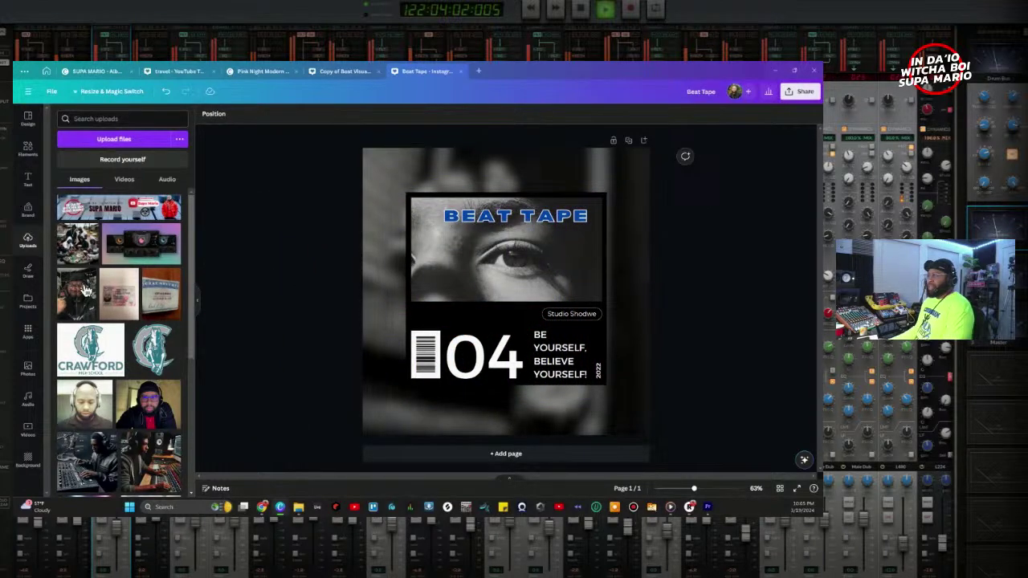
{"action": "left_click_drag", "start_coordinate": [81, 291], "coordinate": [428, 249]}
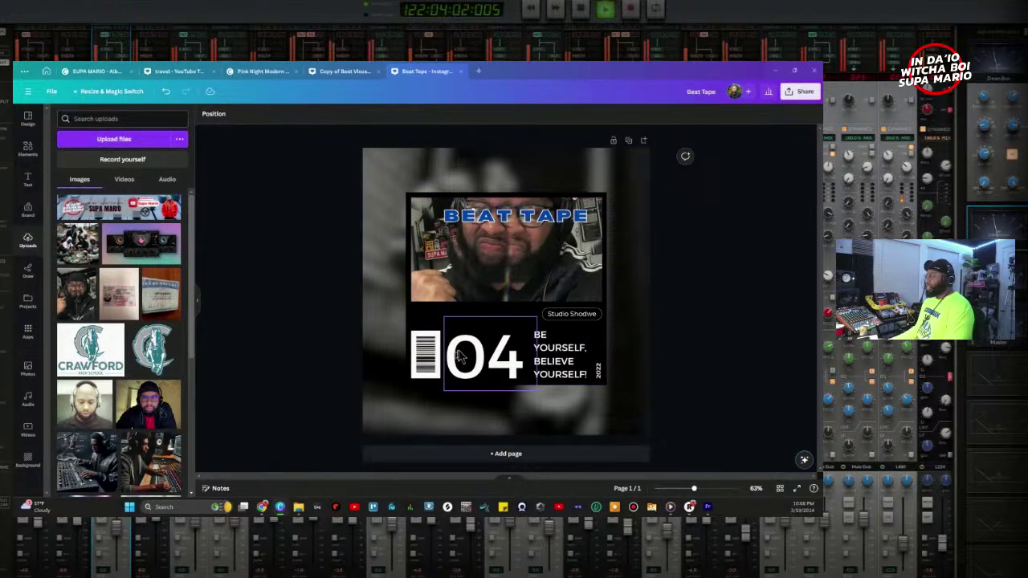
Step: Recolor the black card behind the photo and text with the reddish-brown tone sampled from the man's photo
{"action": "left_click", "coordinate": [380, 298]}
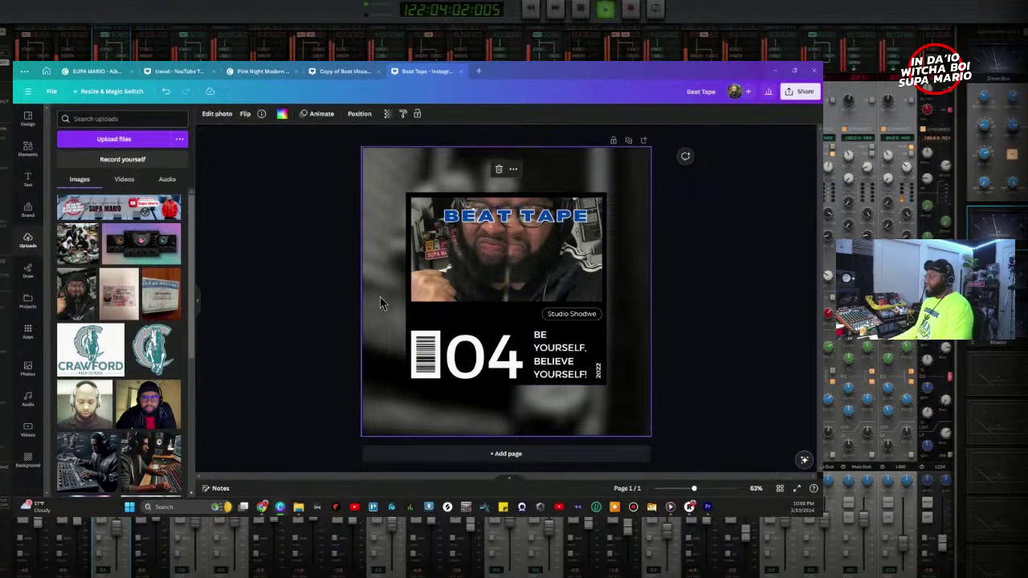
{"action": "left_click", "coordinate": [453, 324]}
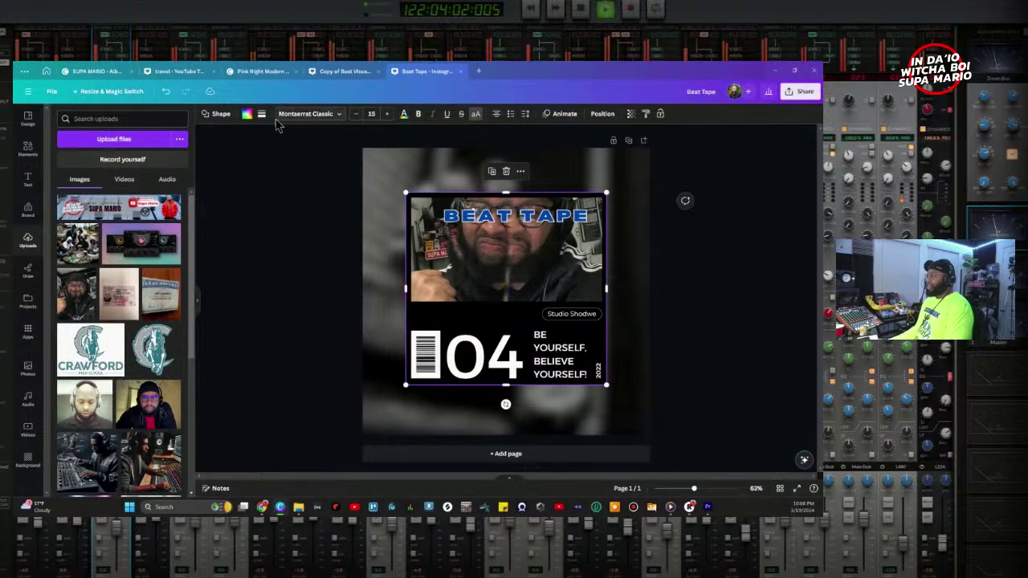
{"action": "left_click", "coordinate": [247, 113]}
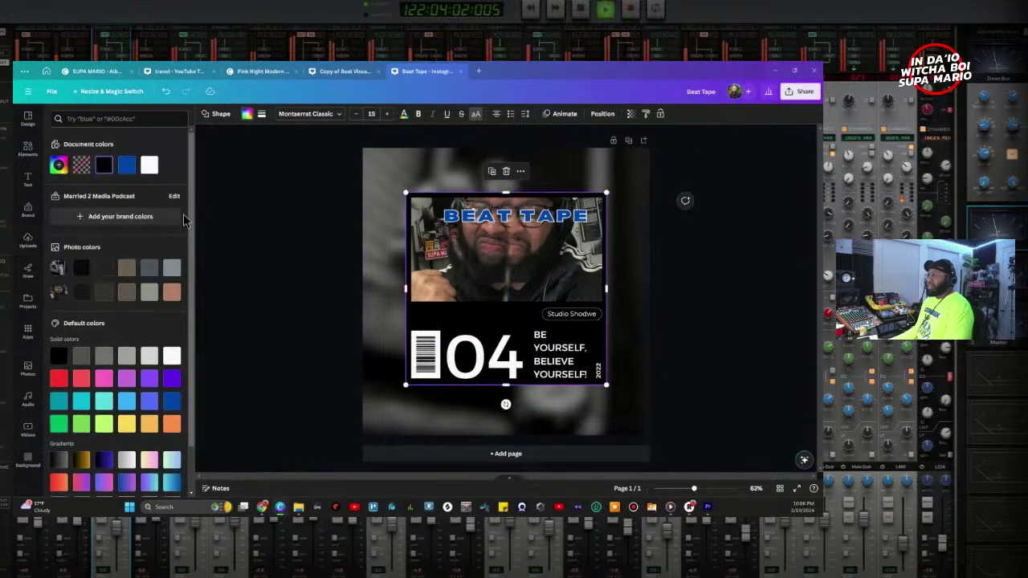
{"action": "left_click", "coordinate": [178, 296]}
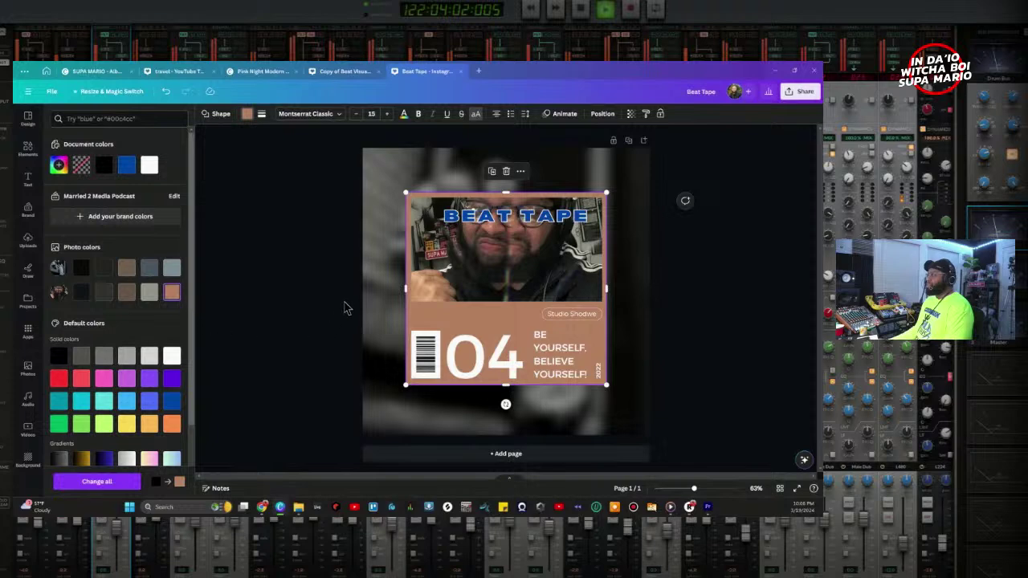
{"action": "left_click", "coordinate": [301, 424]}
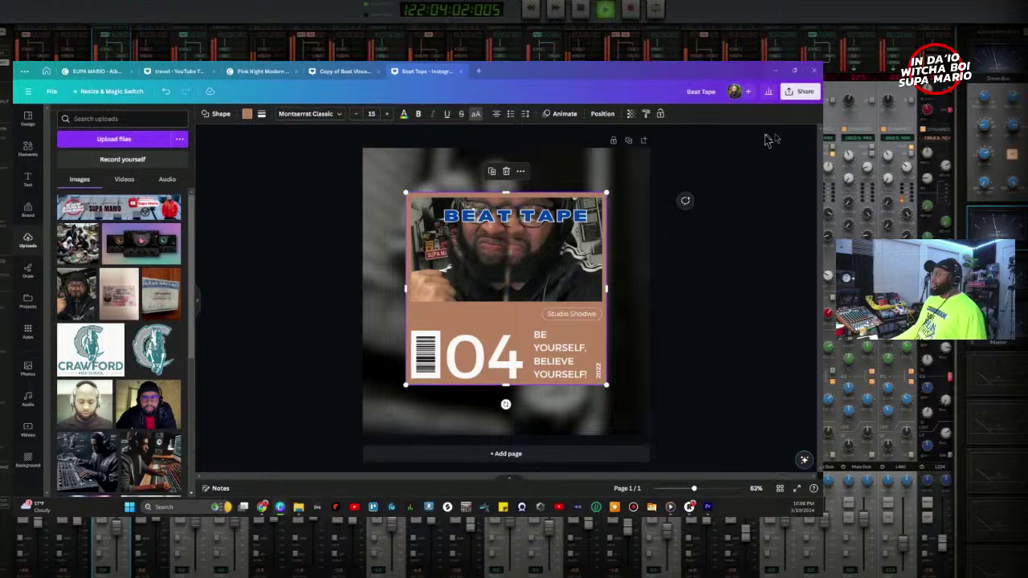
Step: Check the sharing and download options for the cover and close the Beat Tape design
{"action": "left_click", "coordinate": [799, 91]}
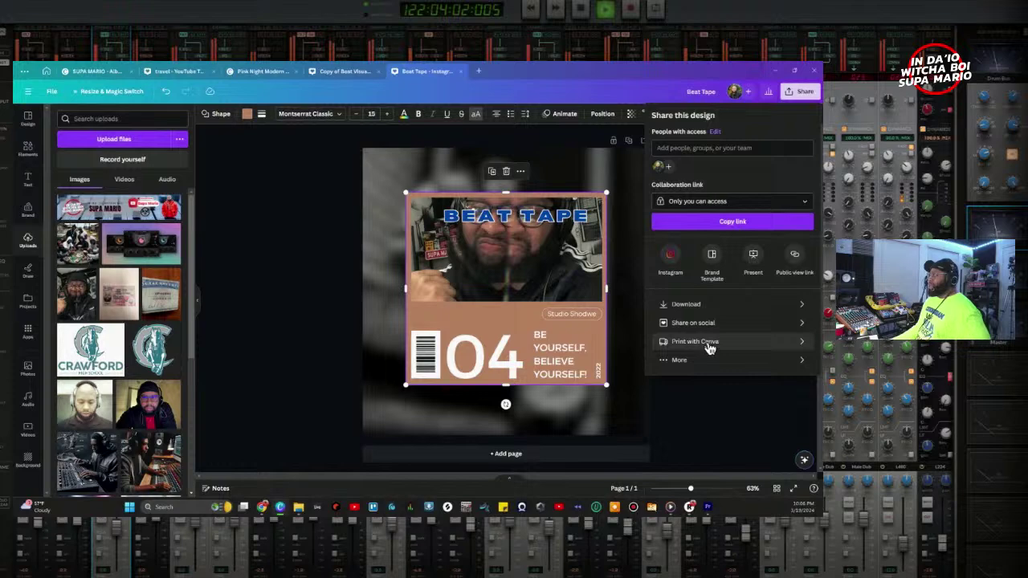
{"action": "left_click", "coordinate": [337, 240]}
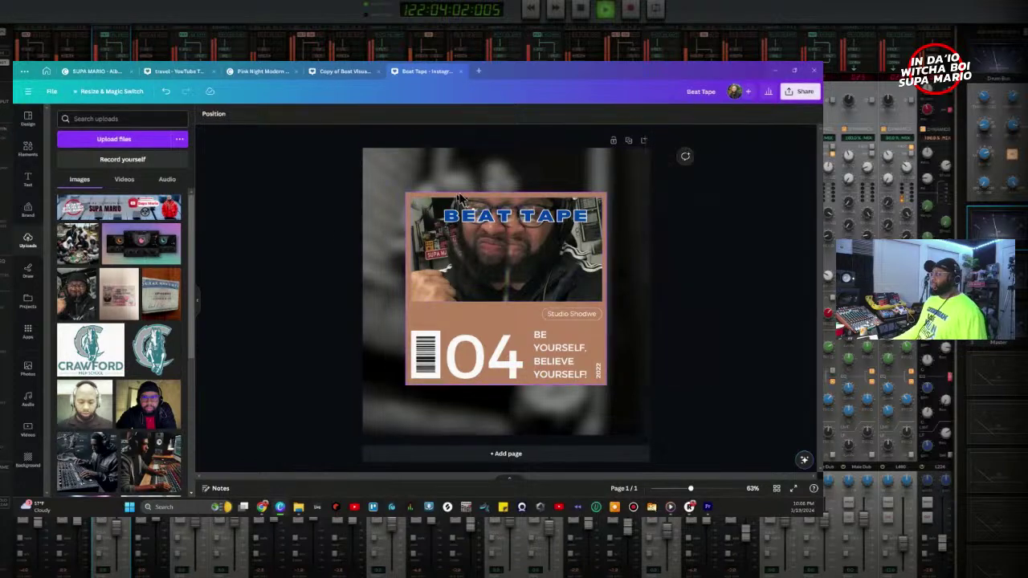
{"action": "left_click", "coordinate": [462, 72]}
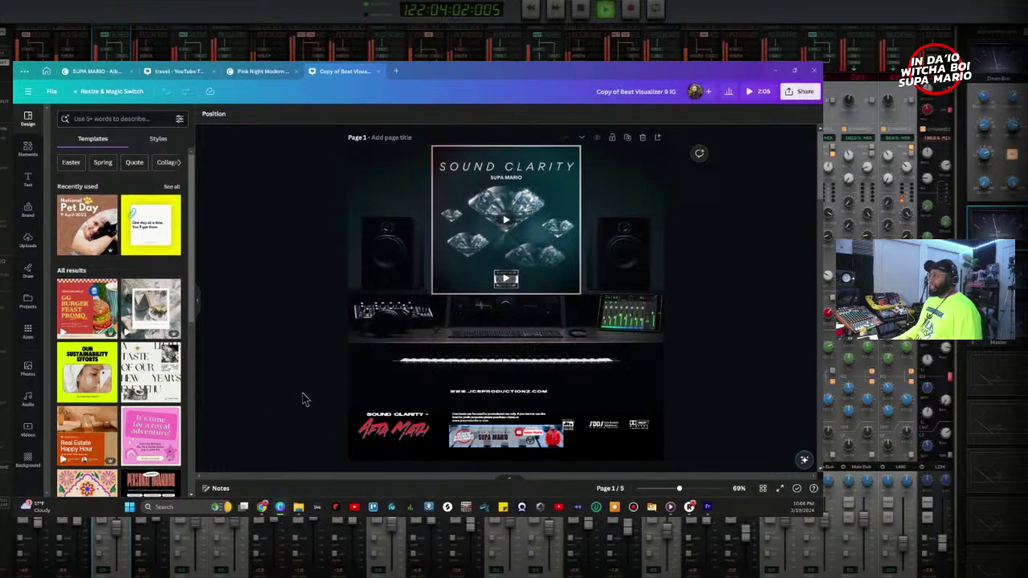
Step: Look through all pages of the Beat Visualizer design and compare the red song title on each page
{"action": "scroll", "coordinate": [512, 308], "scroll_direction": "down", "scroll_amount": 3}
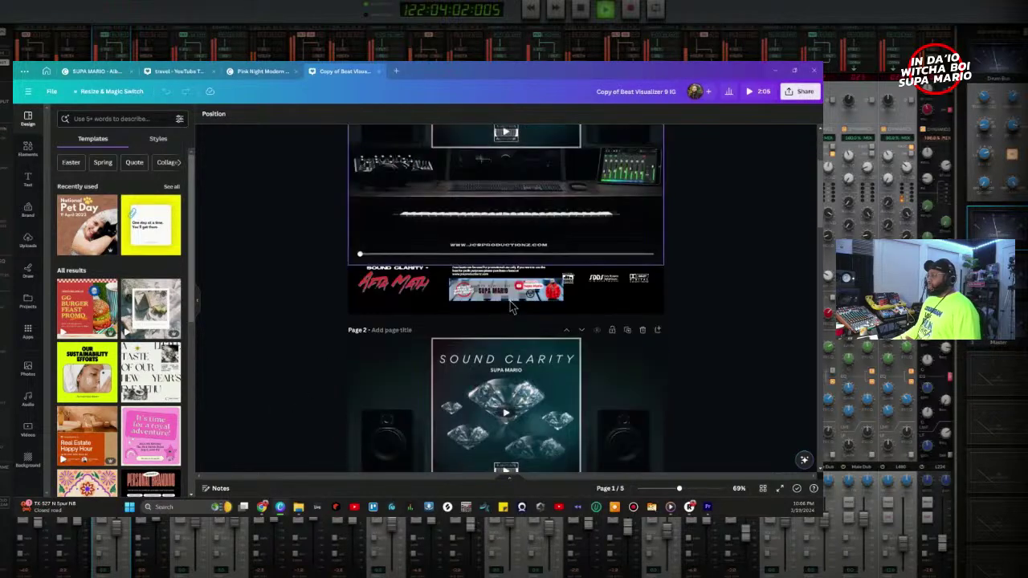
{"action": "scroll", "coordinate": [512, 307], "scroll_direction": "down", "scroll_amount": 10}
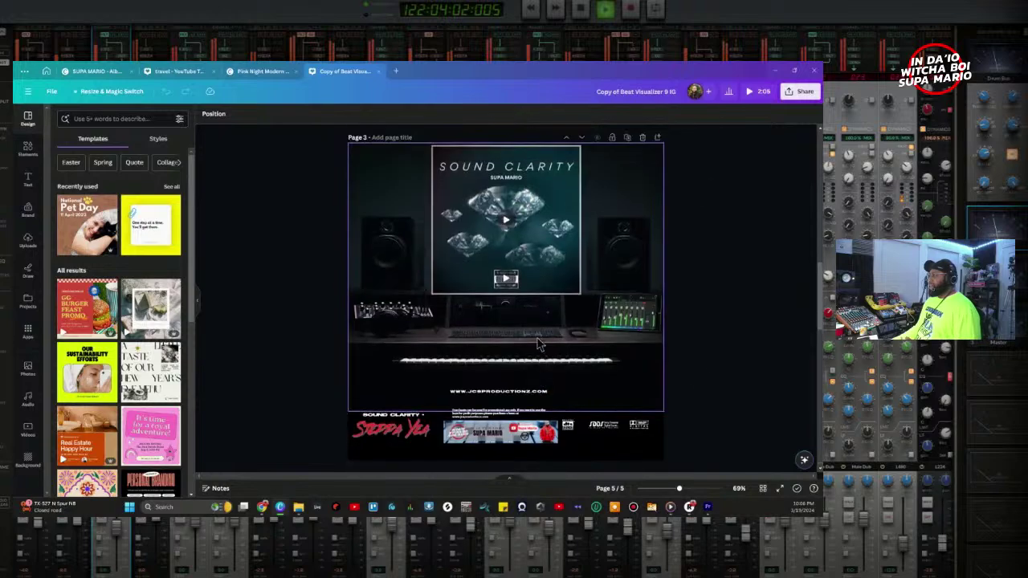
{"action": "scroll", "coordinate": [543, 299], "scroll_direction": "up", "scroll_amount": 5}
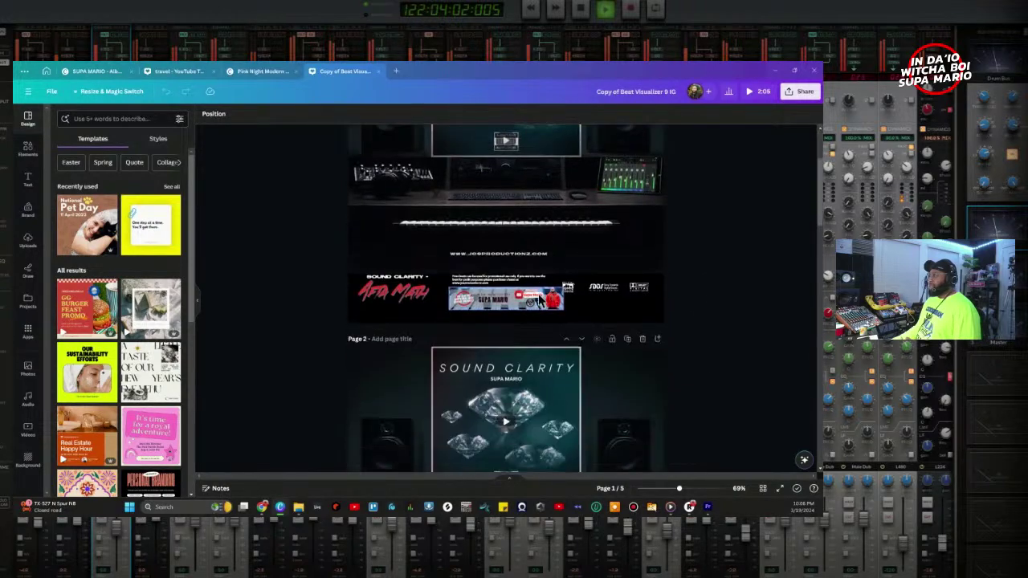
{"action": "scroll", "coordinate": [544, 301], "scroll_direction": "down", "scroll_amount": 3}
{"action": "scroll", "coordinate": [547, 303], "scroll_direction": "down", "scroll_amount": 4}
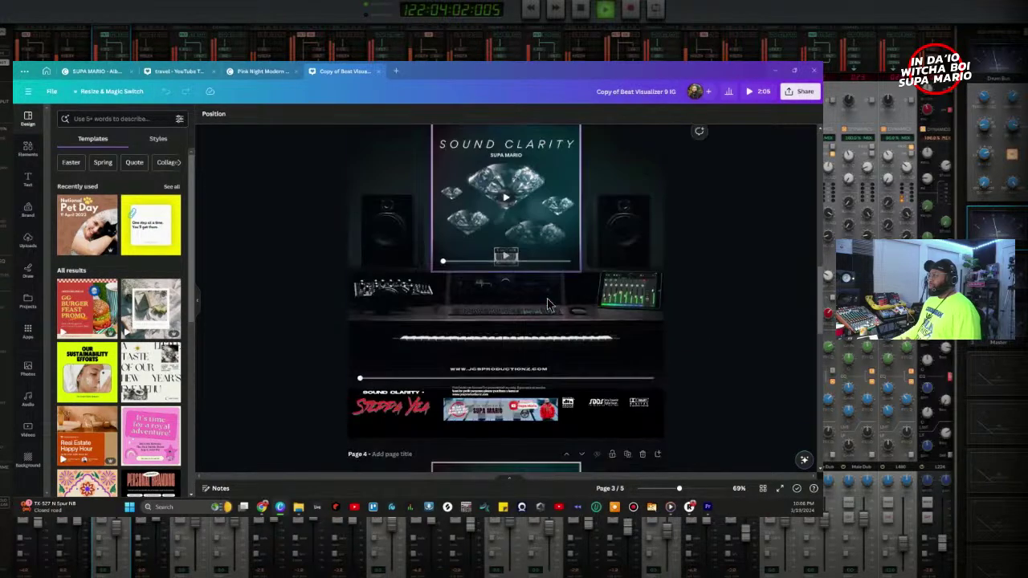
{"action": "scroll", "coordinate": [548, 305], "scroll_direction": "down", "scroll_amount": 6}
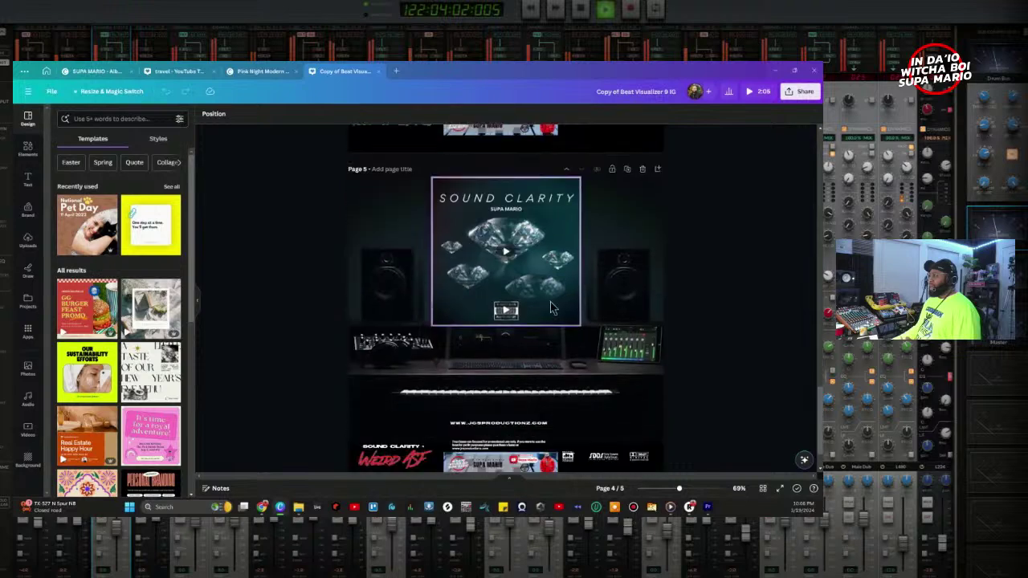
{"action": "scroll", "coordinate": [550, 304], "scroll_direction": "down", "scroll_amount": 2}
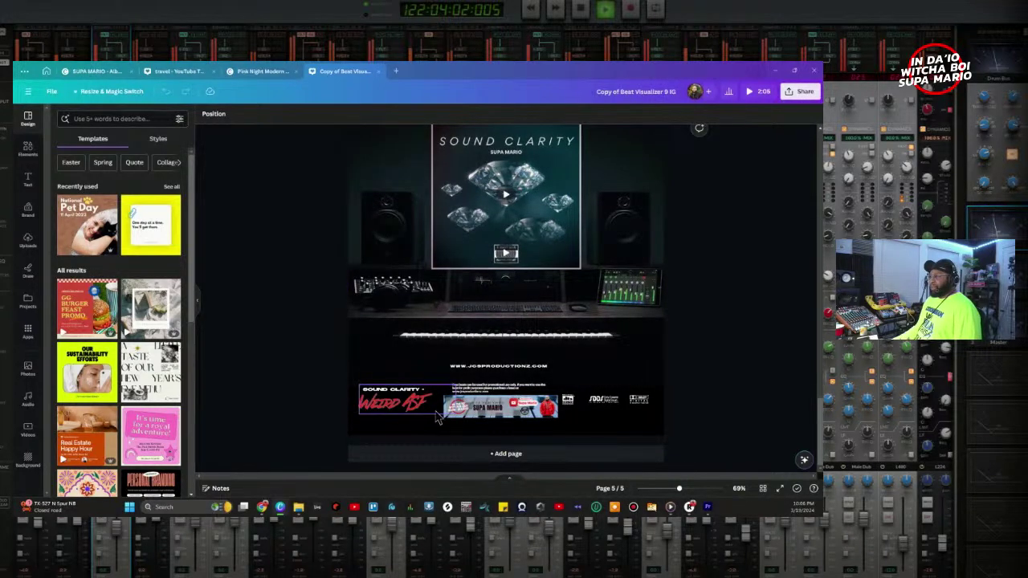
{"action": "scroll", "coordinate": [438, 416], "scroll_direction": "up", "scroll_amount": 10}
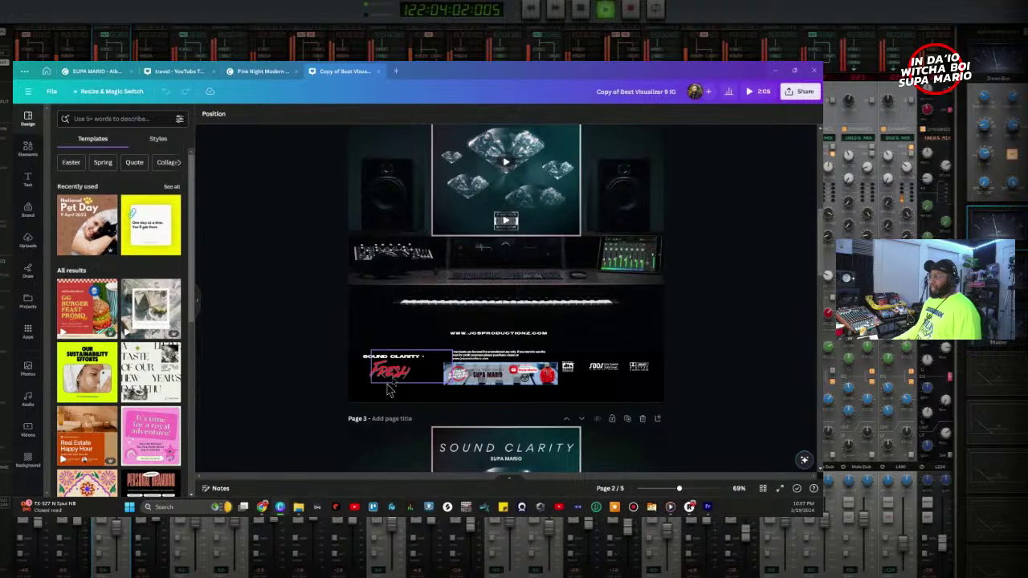
{"action": "scroll", "coordinate": [405, 379], "scroll_direction": "up", "scroll_amount": 4}
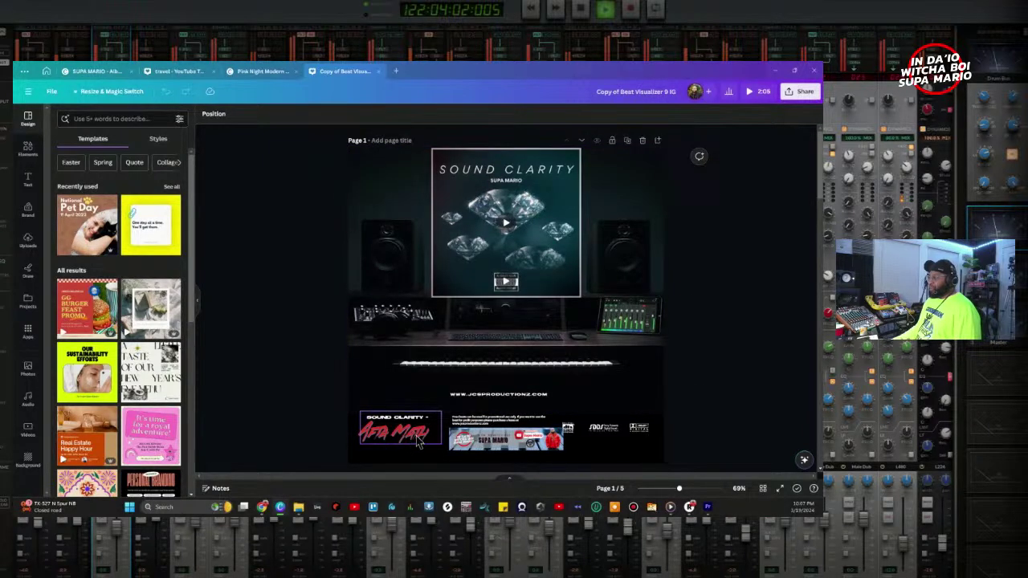
{"action": "scroll", "coordinate": [418, 434], "scroll_direction": "down", "scroll_amount": 7}
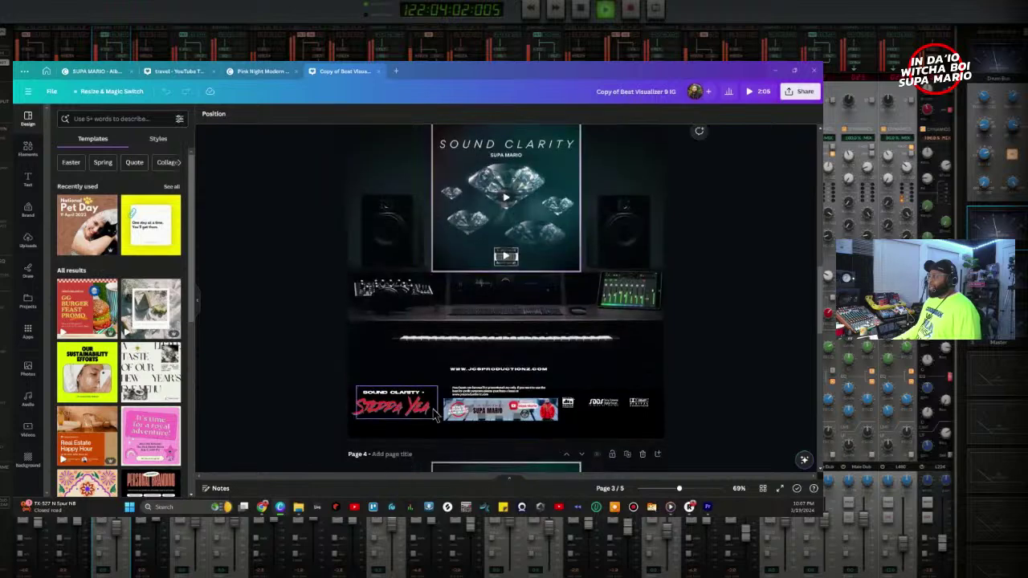
{"action": "scroll", "coordinate": [437, 418], "scroll_direction": "down", "scroll_amount": 7}
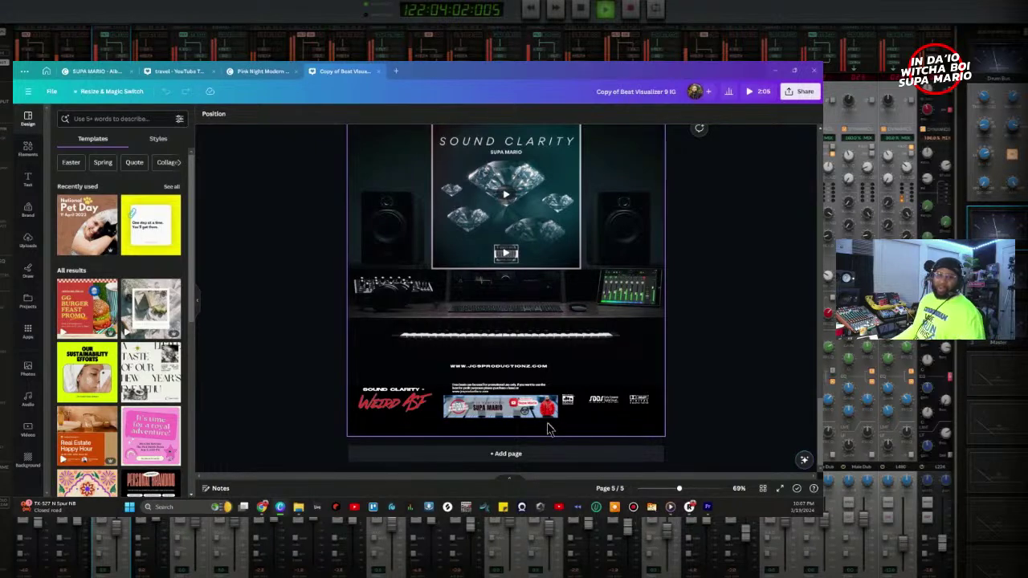
{"action": "right_click", "coordinate": [596, 431]}
{"action": "left_click", "coordinate": [679, 418]}
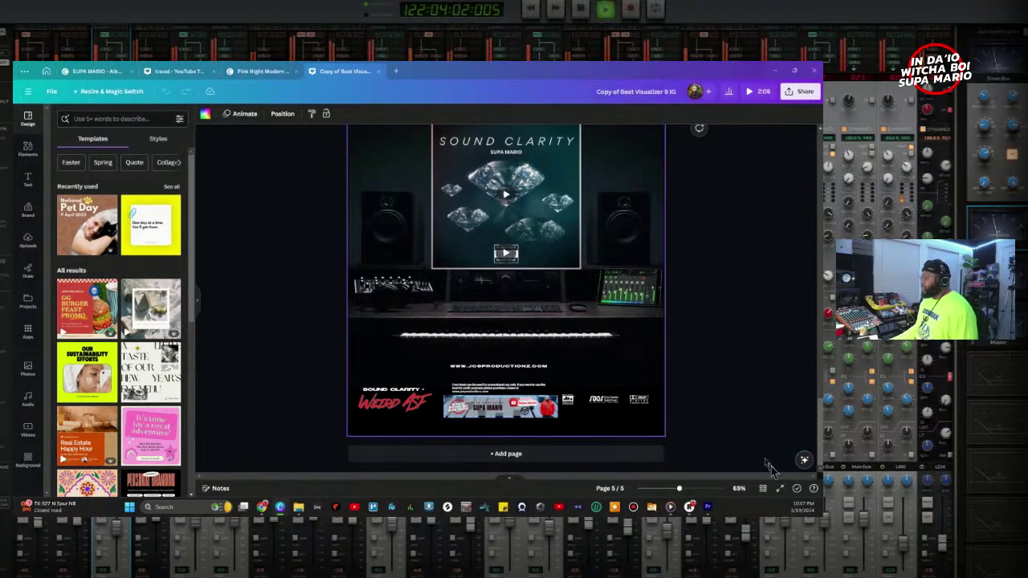
{"action": "scroll", "coordinate": [601, 346], "scroll_direction": "up", "scroll_amount": 3}
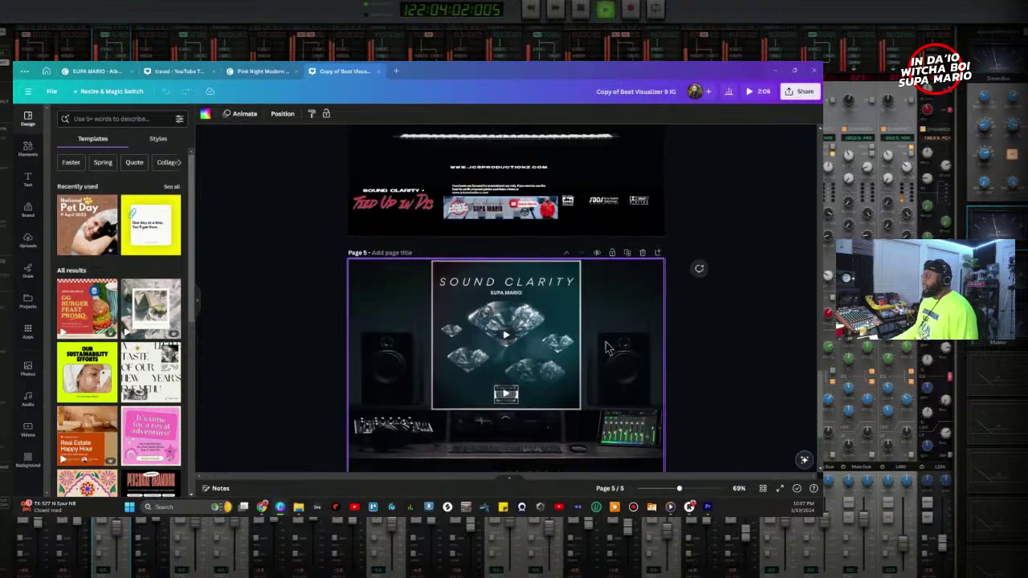
{"action": "scroll", "coordinate": [607, 347], "scroll_direction": "down", "scroll_amount": 3}
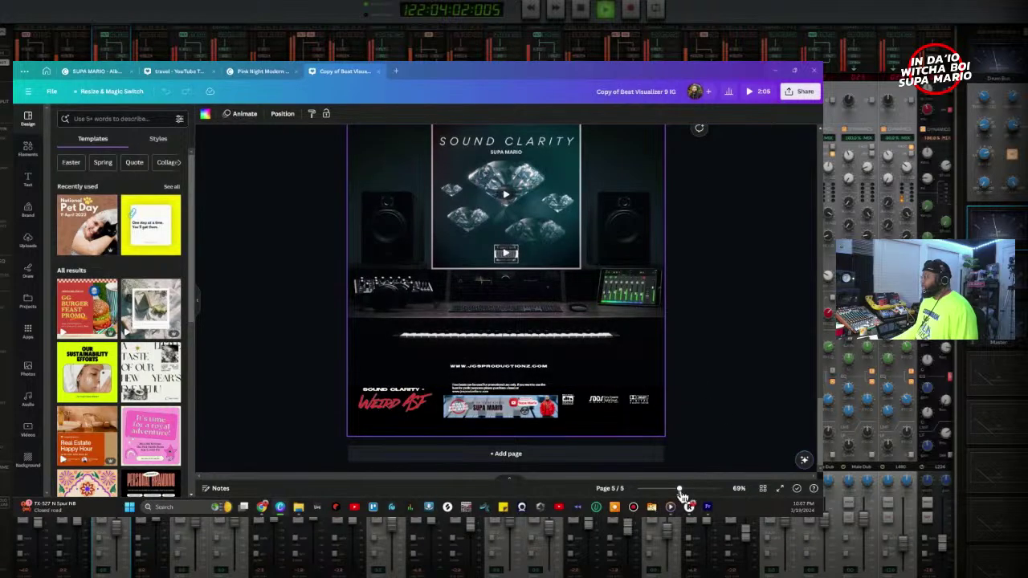
Step: Play the Beat Visualizer design as a full-screen video with the sound muted and close the preview
{"action": "left_click_drag", "start_coordinate": [680, 488], "coordinate": [676, 490]}
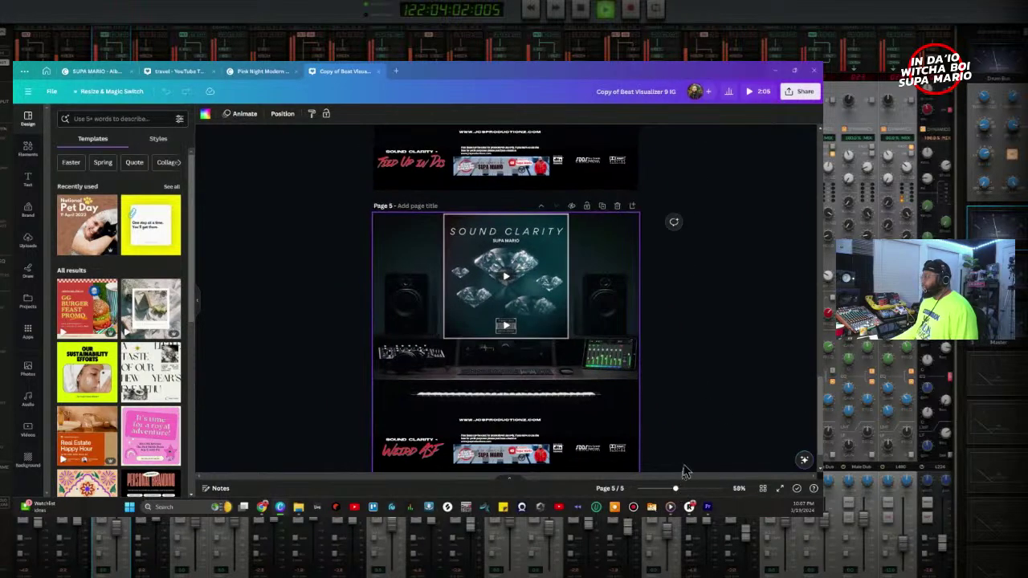
{"action": "scroll", "coordinate": [697, 418], "scroll_direction": "down", "scroll_amount": 2}
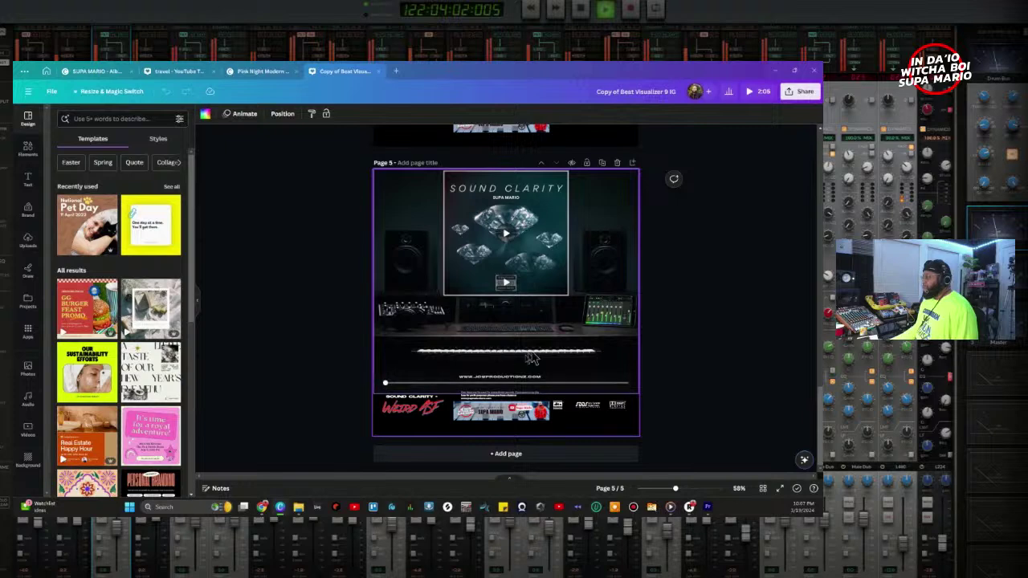
{"action": "left_click", "coordinate": [784, 492]}
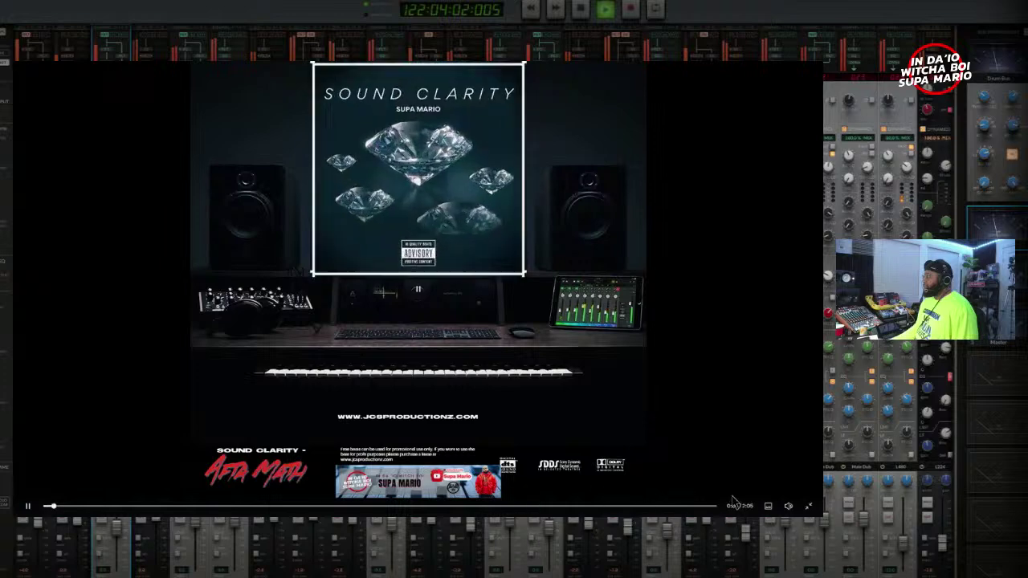
{"action": "mouse_move", "coordinate": [788, 506]}
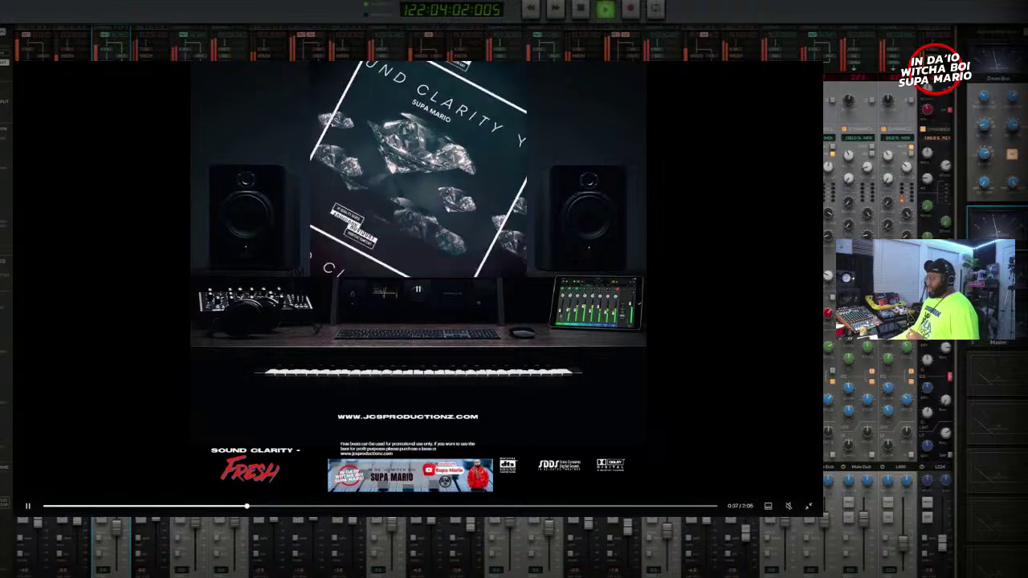
{"action": "key", "text": "Escape"}
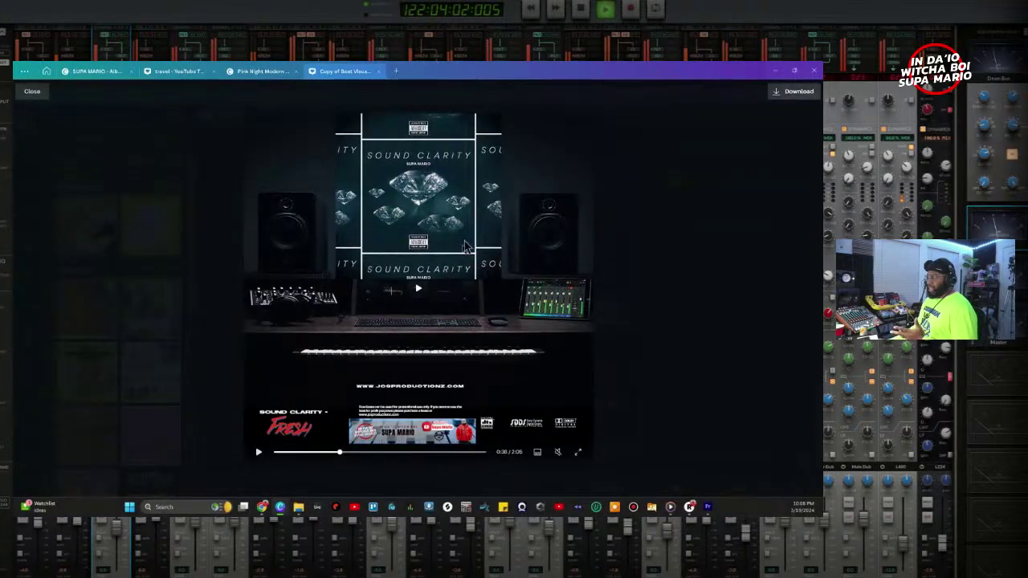
{"action": "left_click", "coordinate": [430, 207]}
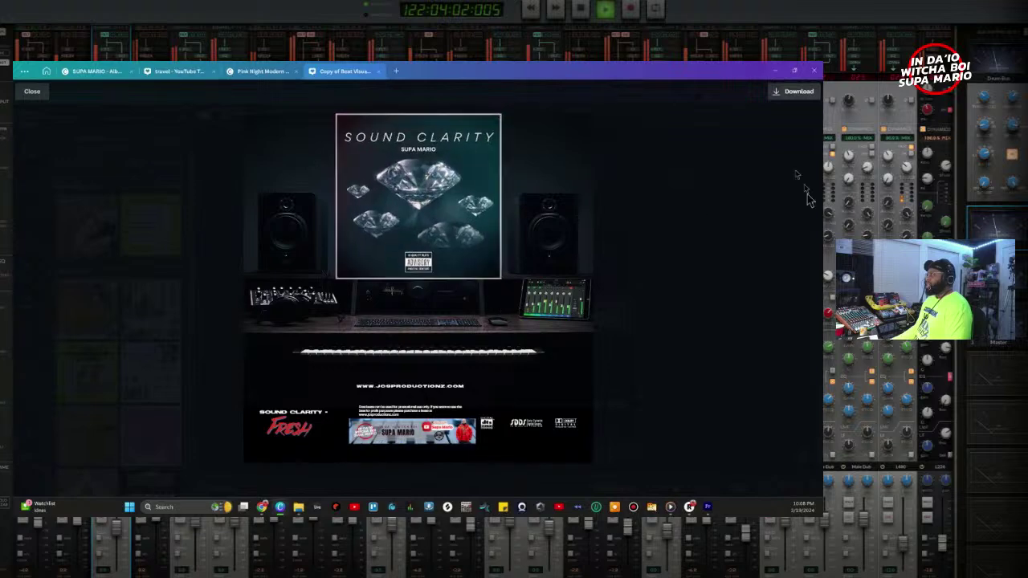
{"action": "left_click", "coordinate": [33, 91]}
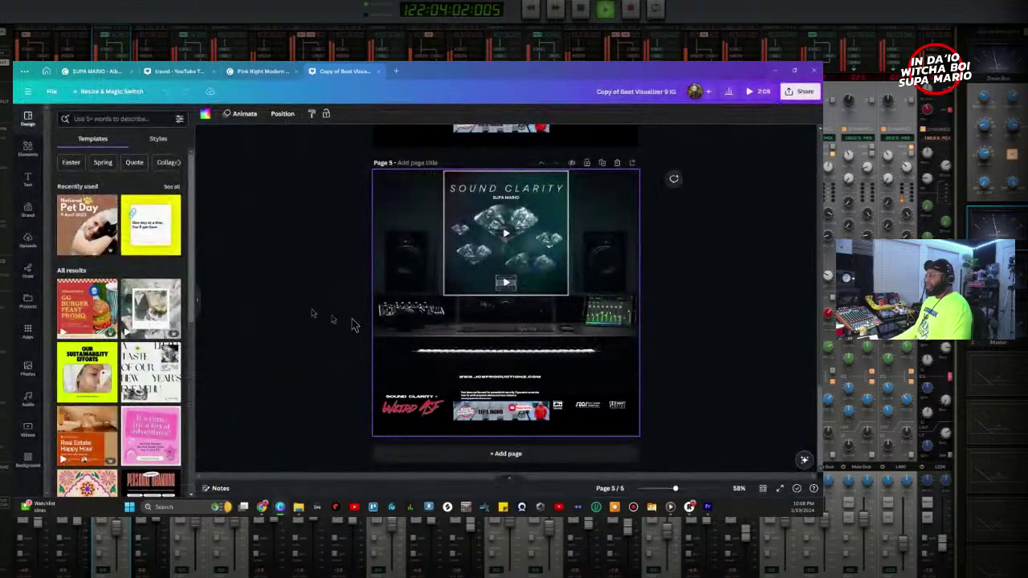
Step: Duplicate page 5 of the visualizer and delete the red song title "Weird ASF" from the new page 6, keeping "Sound Clarity -"
{"action": "left_click", "coordinate": [604, 165]}
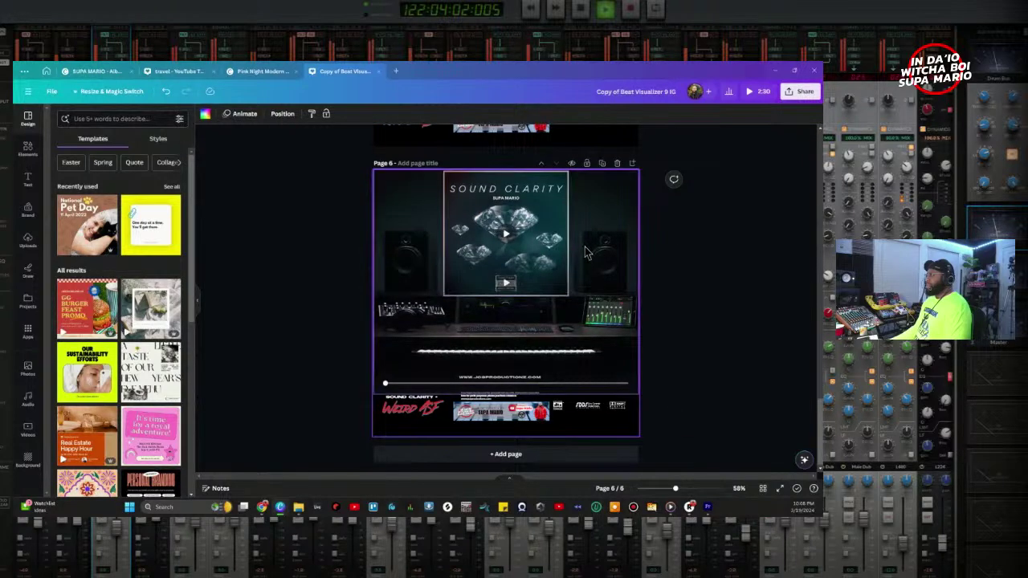
{"action": "left_click", "coordinate": [418, 412]}
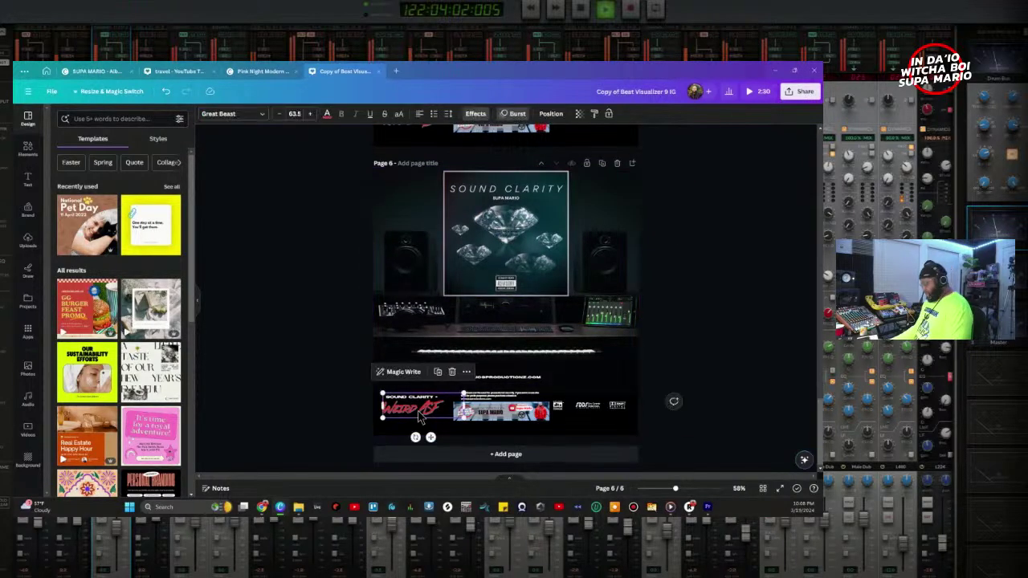
{"action": "left_click", "coordinate": [426, 414]}
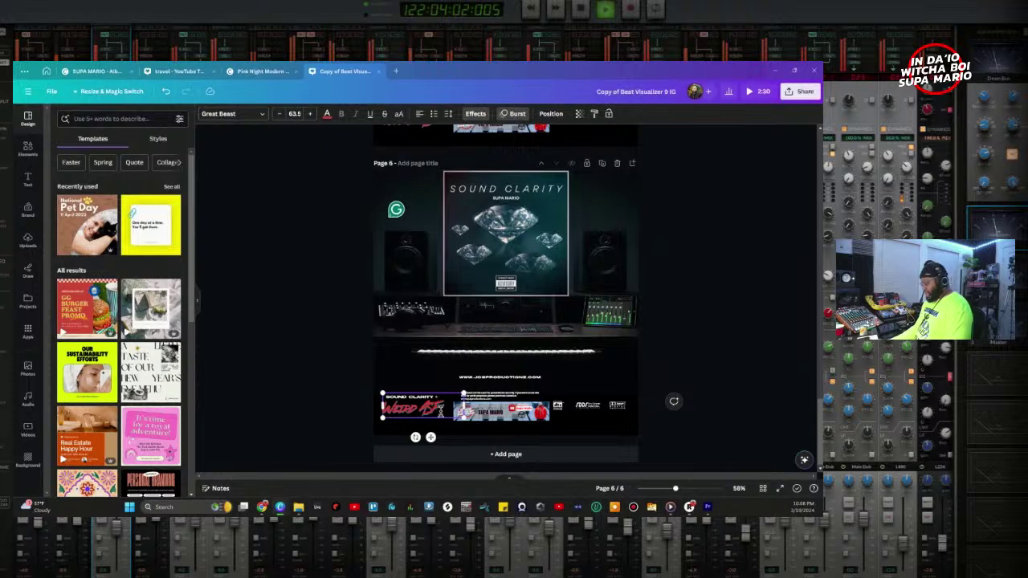
{"action": "key", "text": "BackSpace"}
{"action": "key", "text": "BackSpace"}
{"action": "key", "text": "BackSpace"}
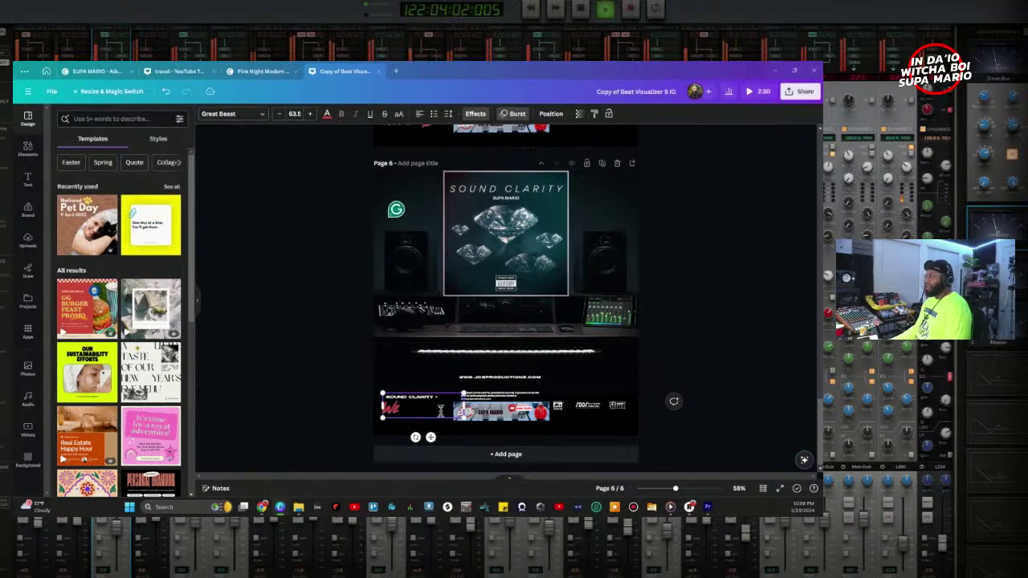
{"action": "key", "text": "BackSpace"}
{"action": "key", "text": "BackSpace"}
{"action": "left_click", "coordinate": [693, 331]}
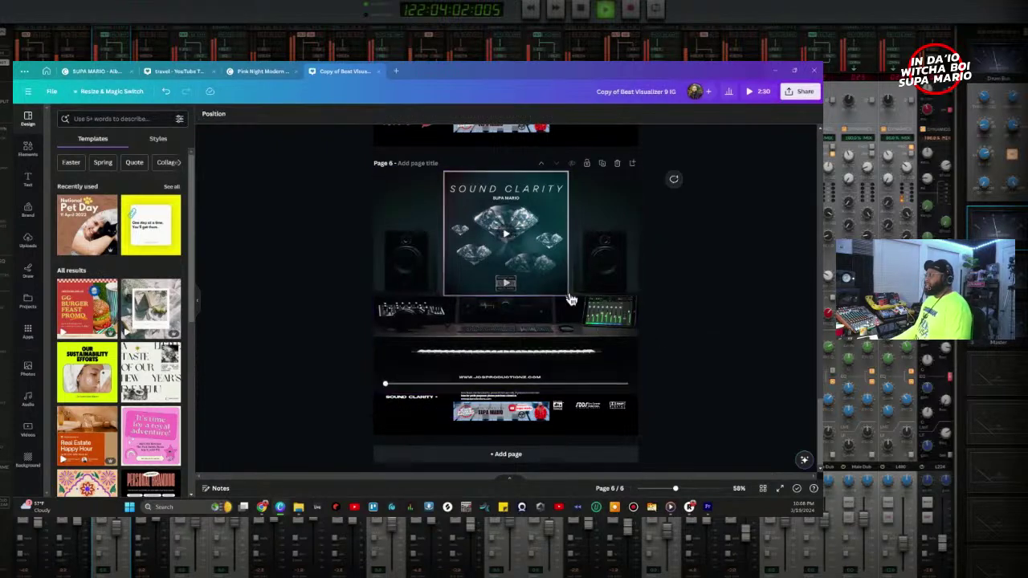
Step: Delete the animated Sound Clarity cover video from page 6, leaving the studio background video in place
{"action": "left_click", "coordinate": [563, 291]}
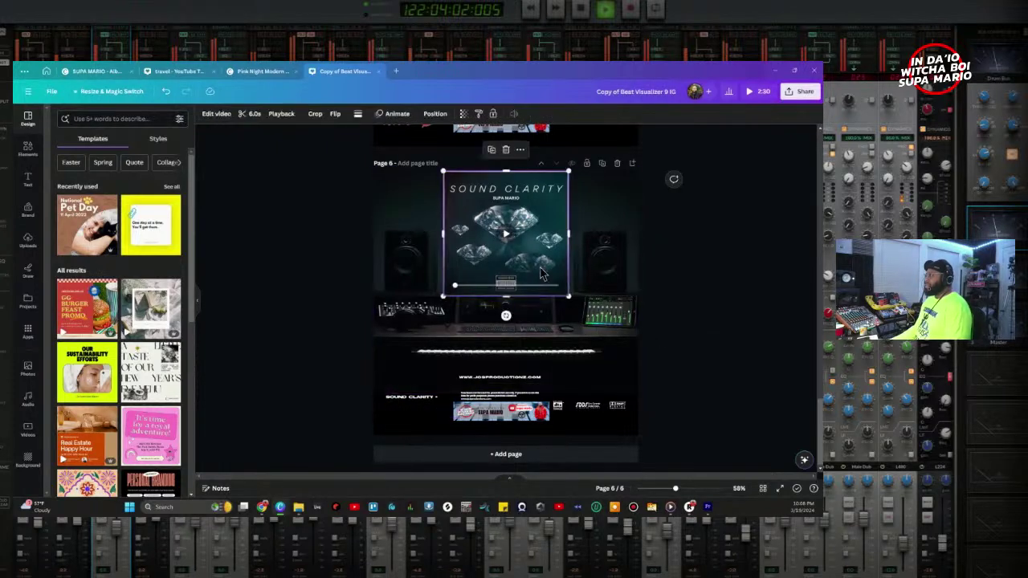
{"action": "left_click", "coordinate": [508, 152]}
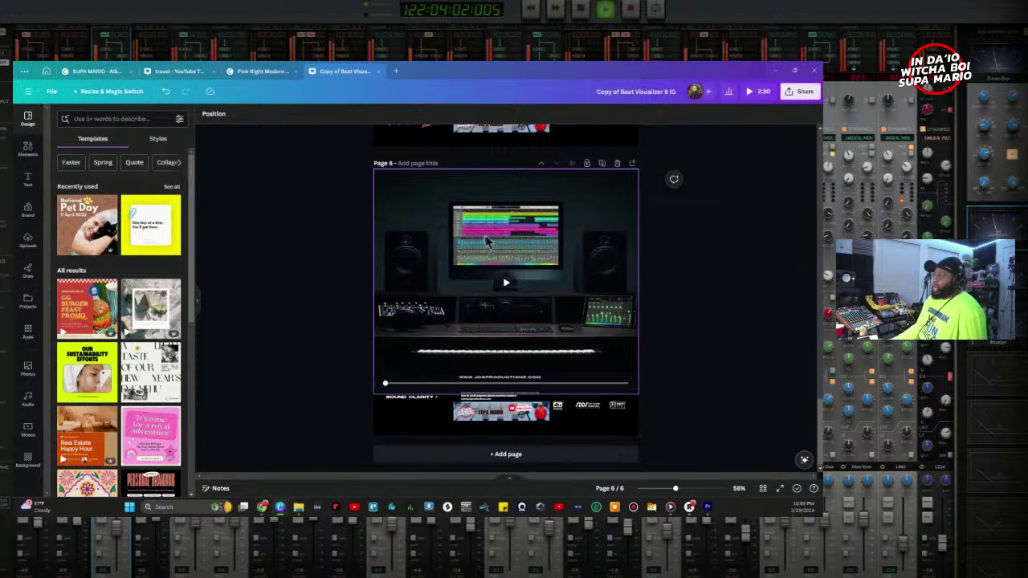
{"action": "left_click", "coordinate": [508, 282]}
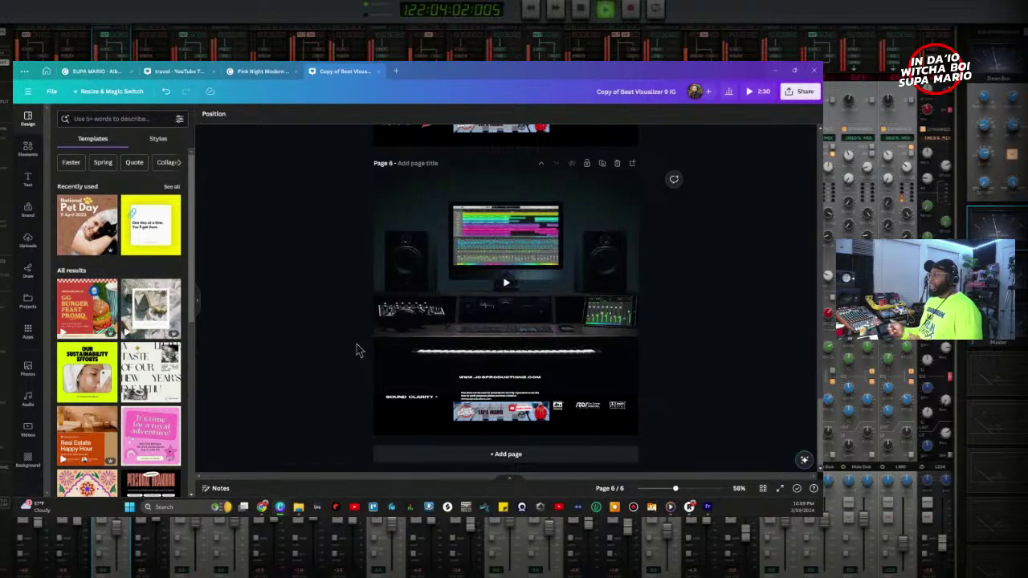
Step: Play the animated Sound Clarity cover on page 5 and check the design's sharing and download options
{"action": "scroll", "coordinate": [482, 269], "scroll_direction": "up", "scroll_amount": 3}
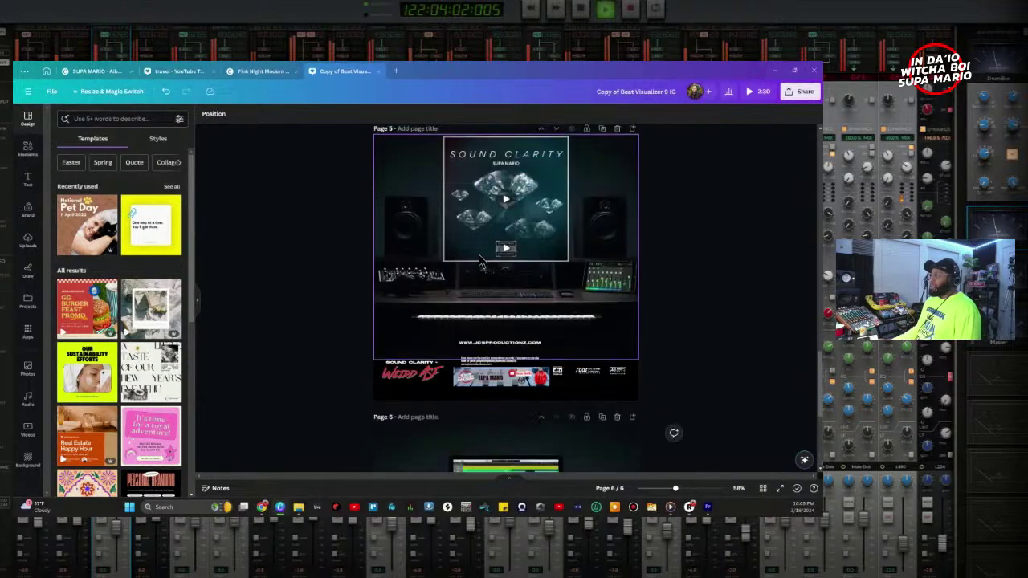
{"action": "scroll", "coordinate": [480, 261], "scroll_direction": "up", "scroll_amount": 1}
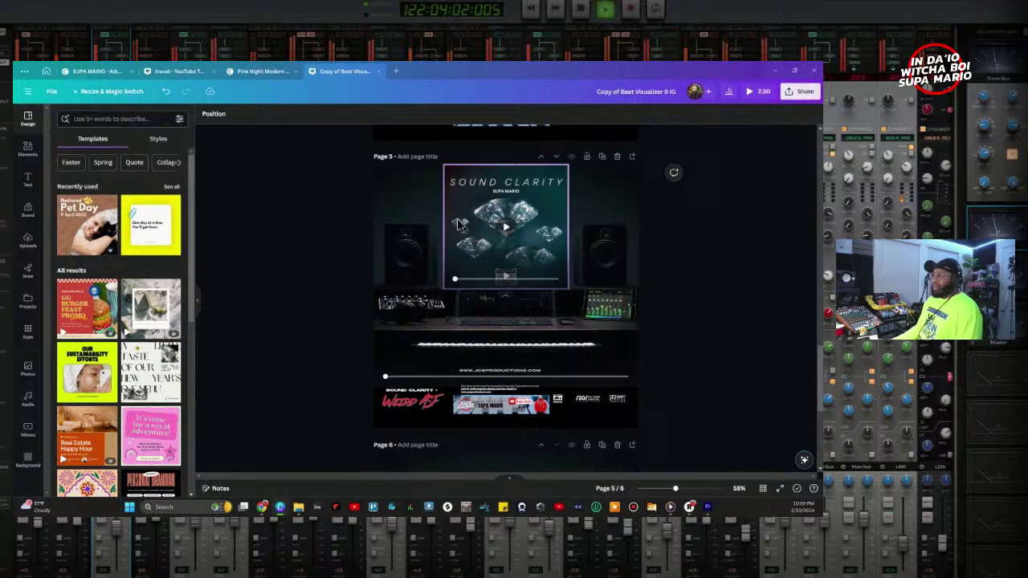
{"action": "left_click", "coordinate": [511, 231]}
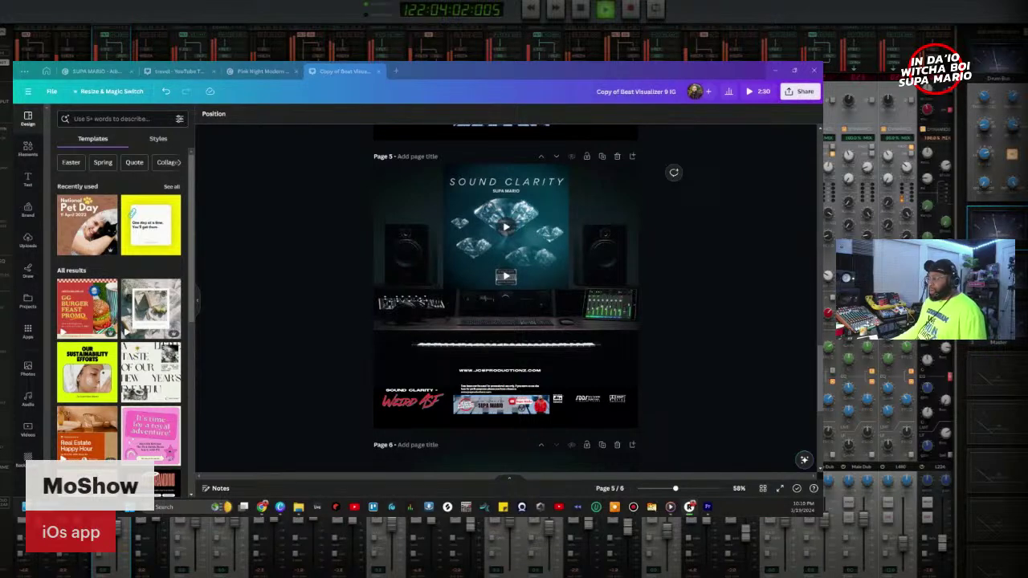
{"action": "left_click", "coordinate": [505, 227]}
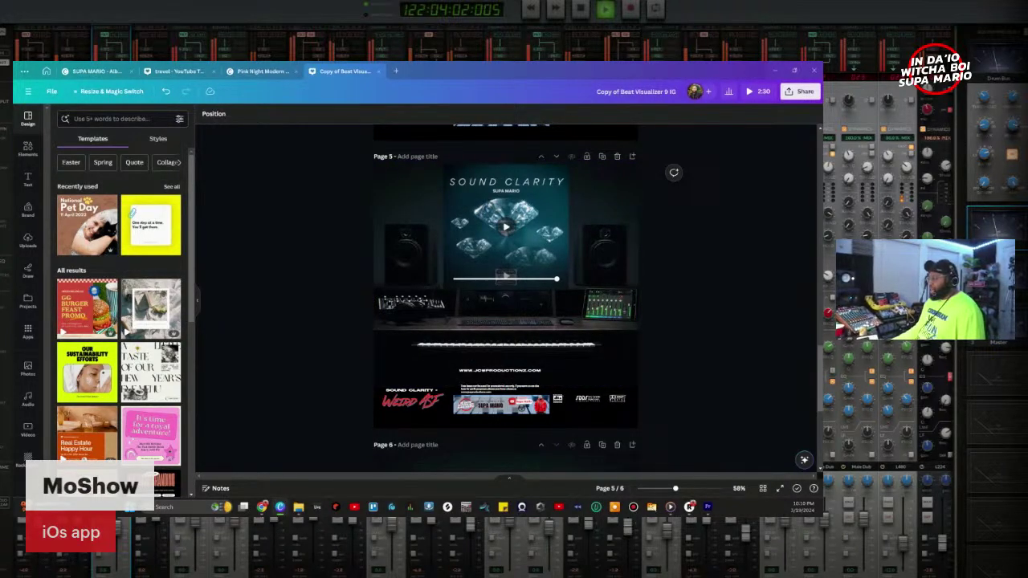
{"action": "left_click", "coordinate": [801, 91]}
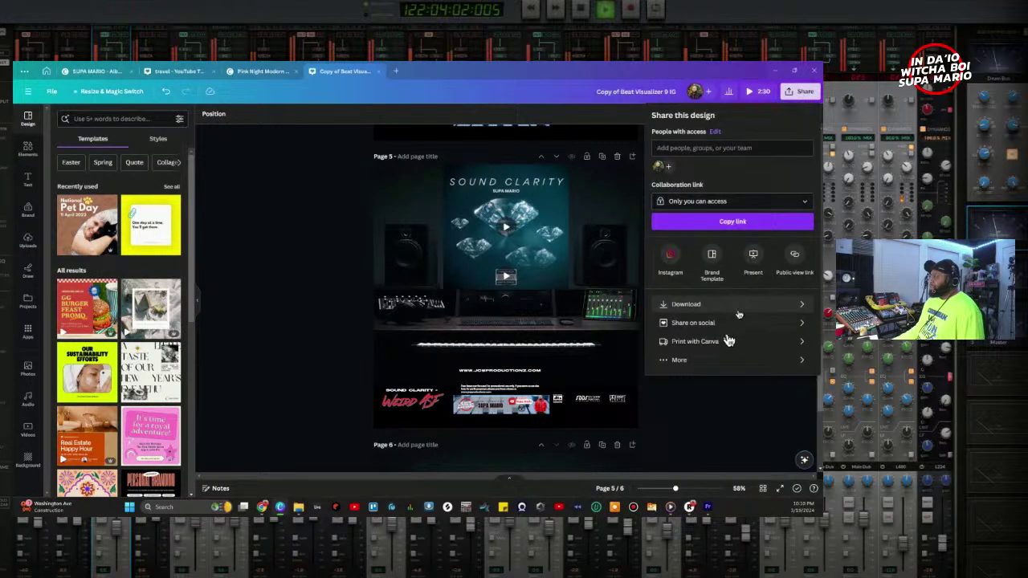
{"action": "left_click", "coordinate": [217, 458]}
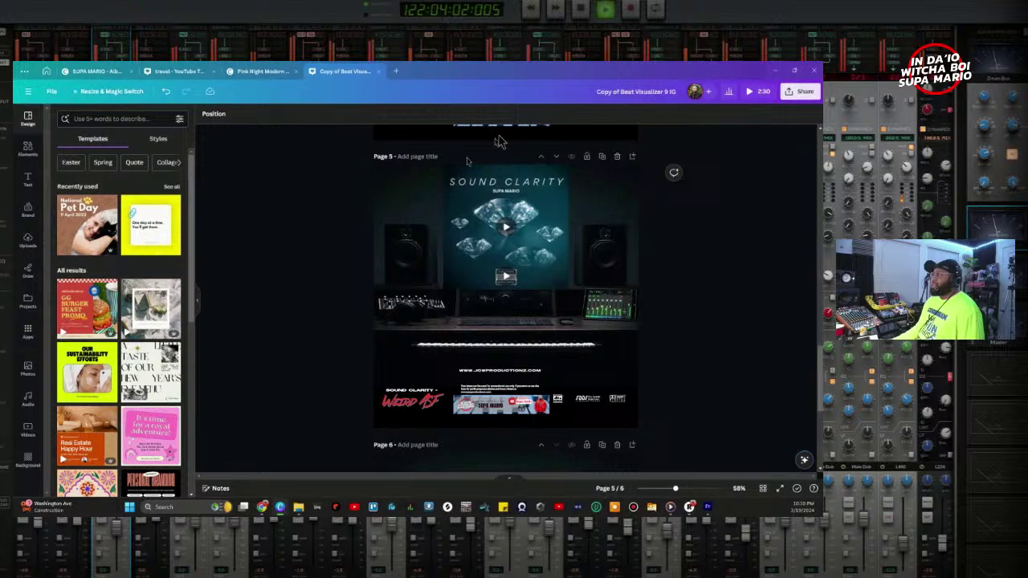
Step: Switch to Adobe Premiere Pro and start a new project named "Beat Tape Social Visualizer"
{"action": "left_click", "coordinate": [774, 72]}
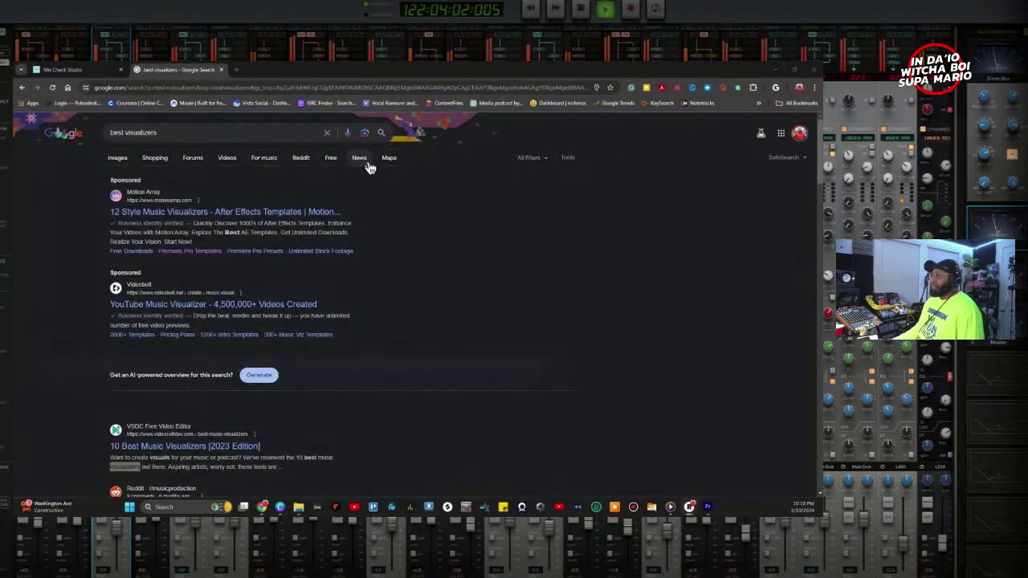
{"action": "left_click", "coordinate": [776, 71]}
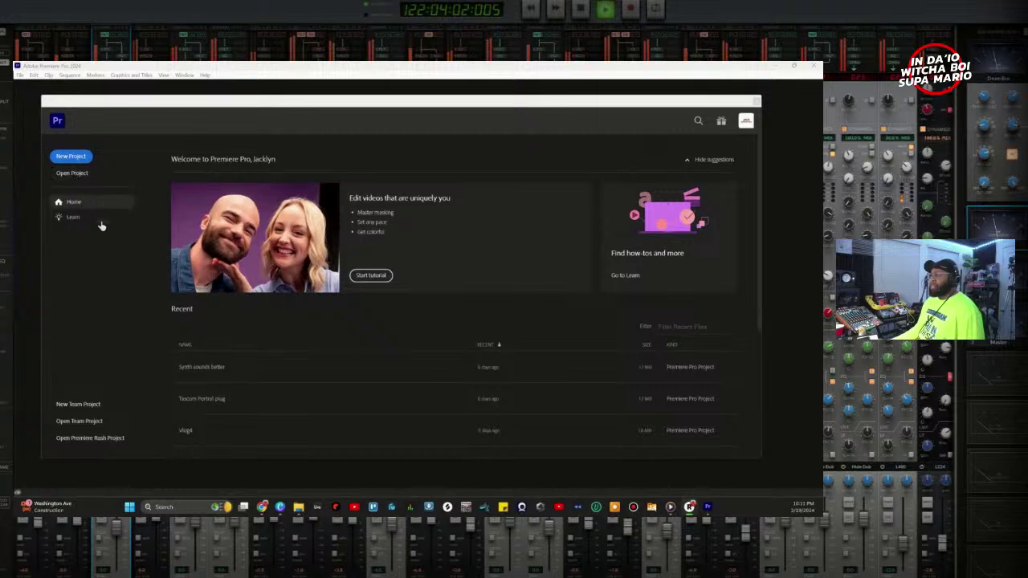
{"action": "left_click", "coordinate": [69, 172]}
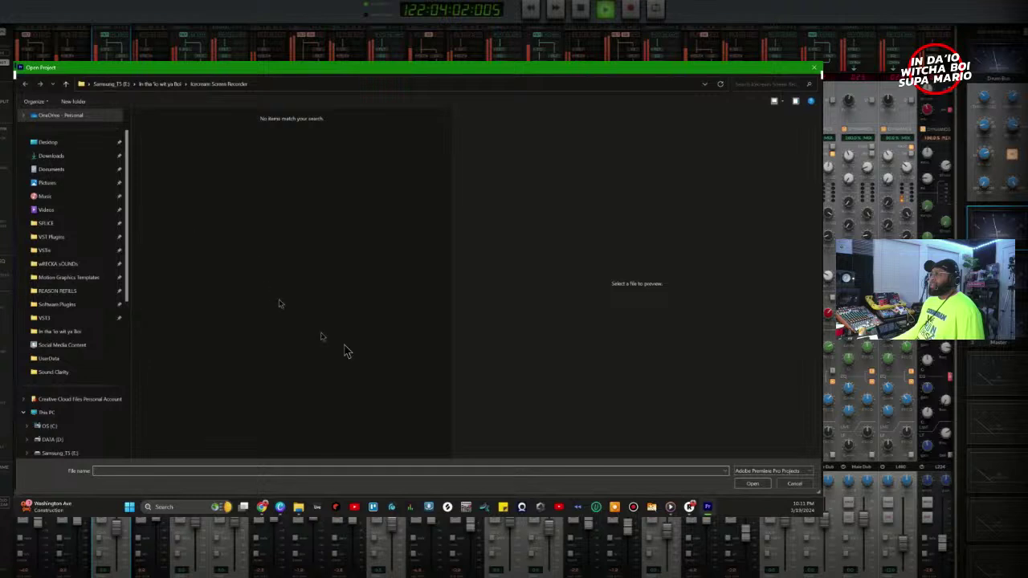
{"action": "left_click", "coordinate": [795, 483]}
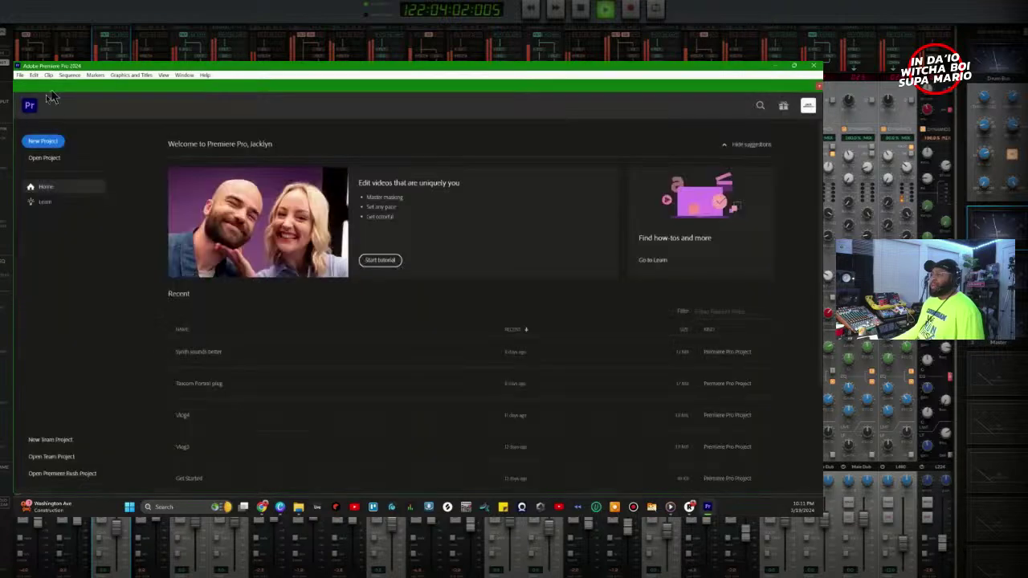
{"action": "left_click", "coordinate": [42, 141]}
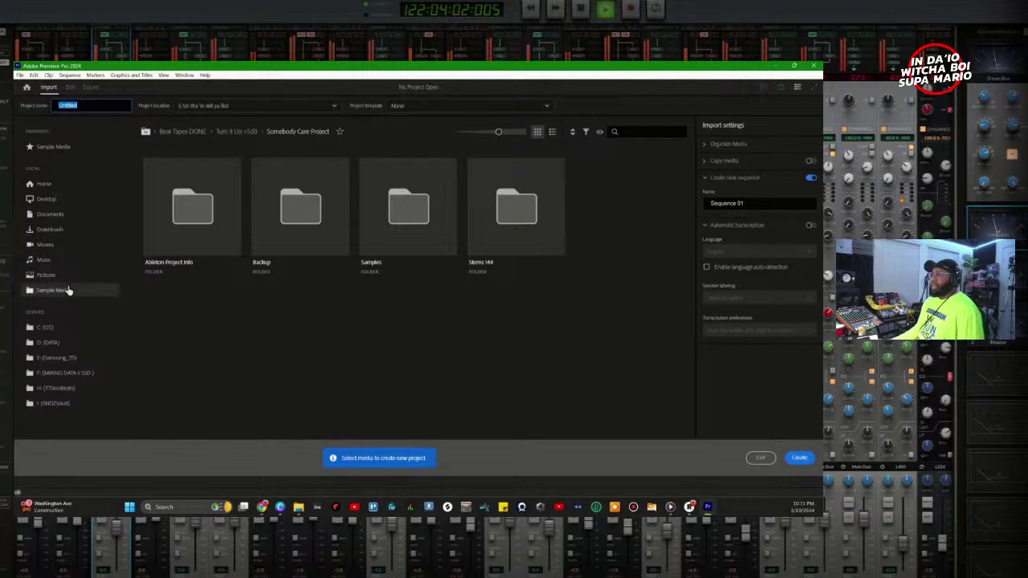
{"action": "key", "text": "BackSpace"}
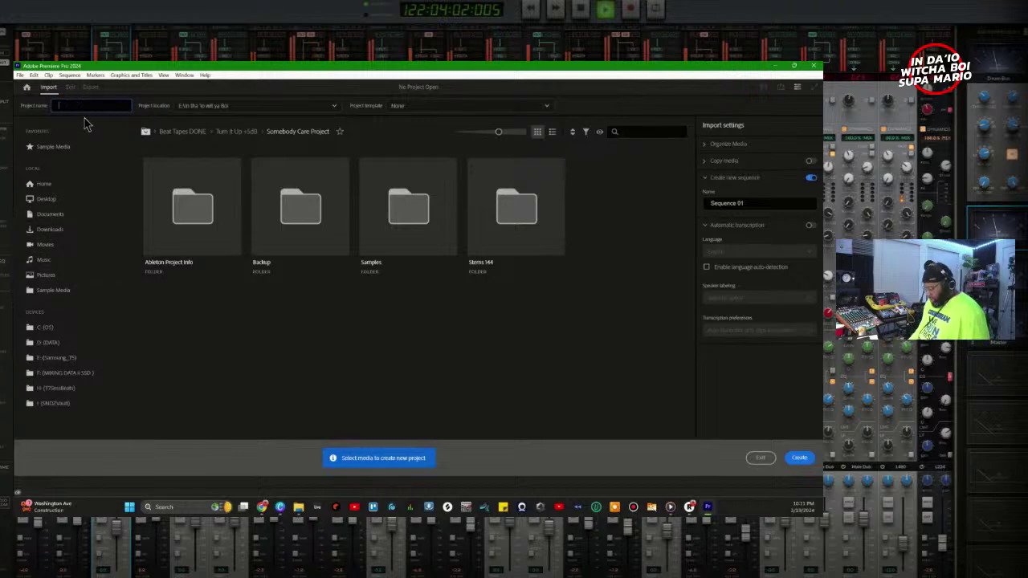
{"action": "type", "text": "Beat Ta"}
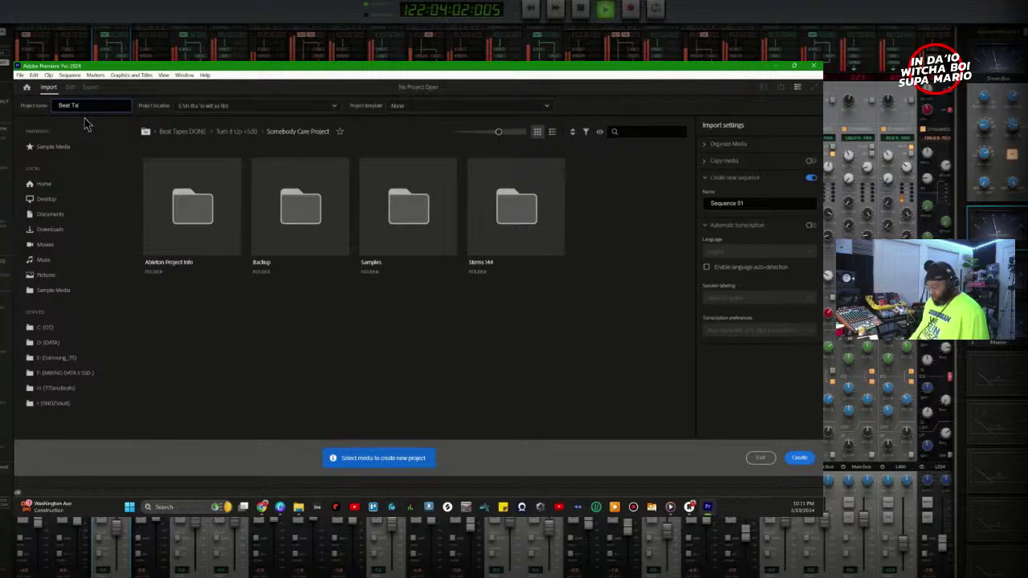
{"action": "type", "text": "pe Social"}
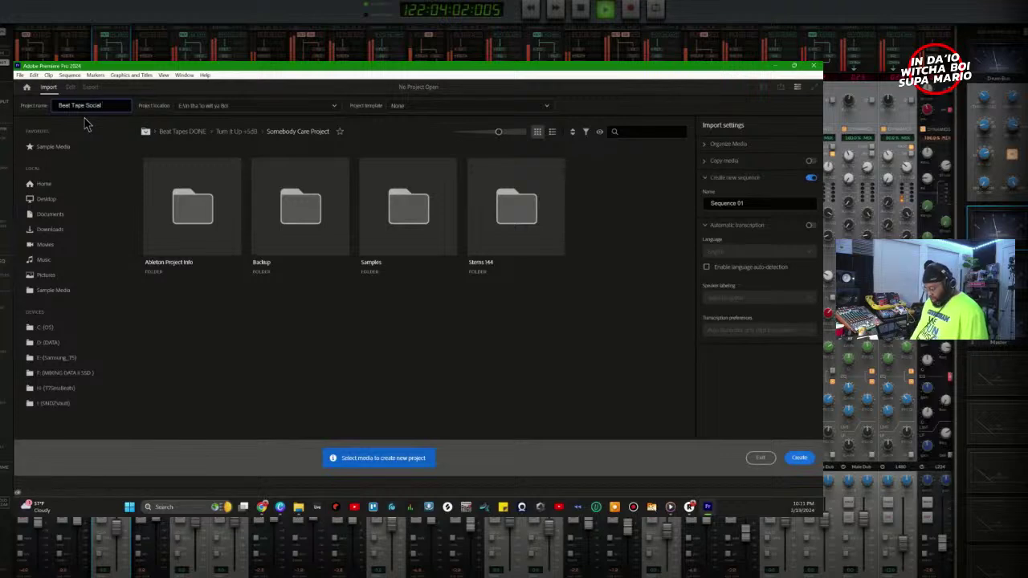
{"action": "type", "text": " Visual"}
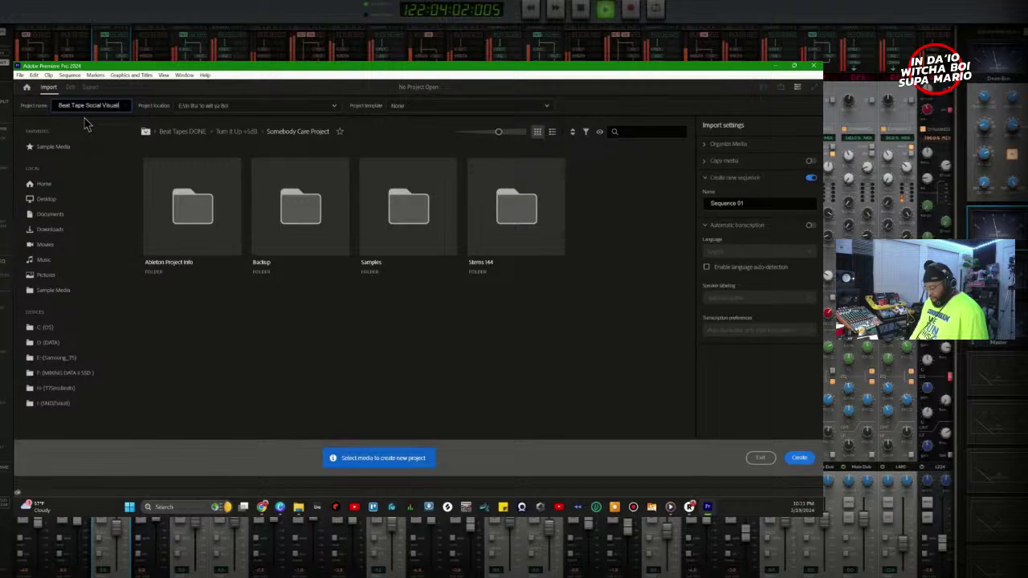
{"action": "type", "text": "izer"}
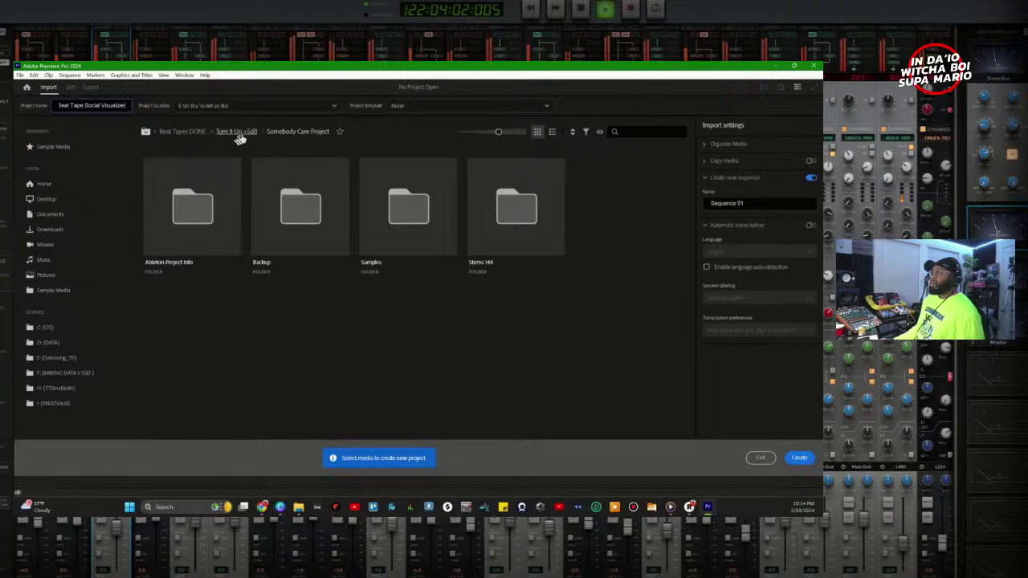
Step: Review the available project templates and leave the project template set to None
{"action": "left_click", "coordinate": [401, 106]}
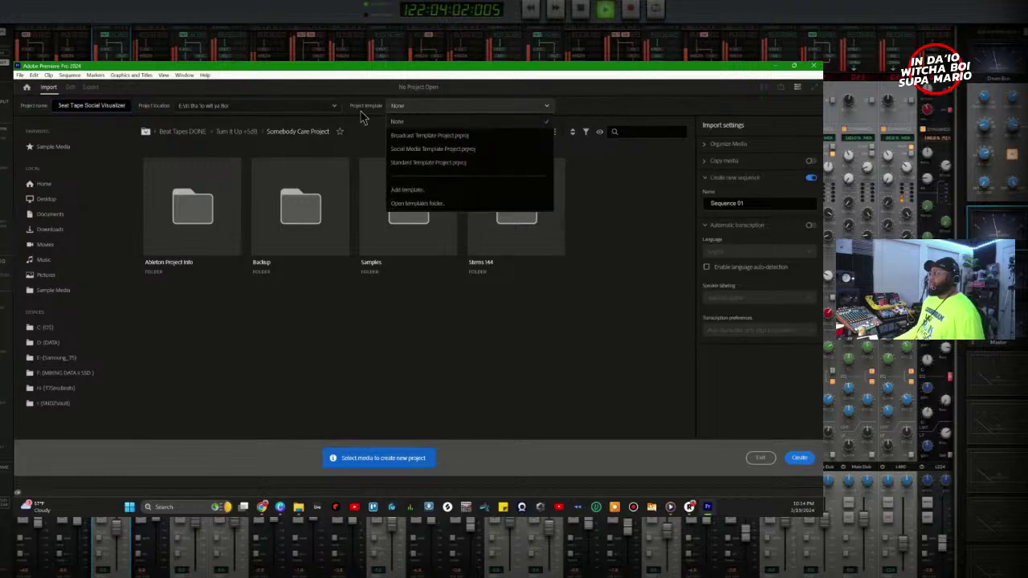
{"action": "left_click", "coordinate": [593, 110]}
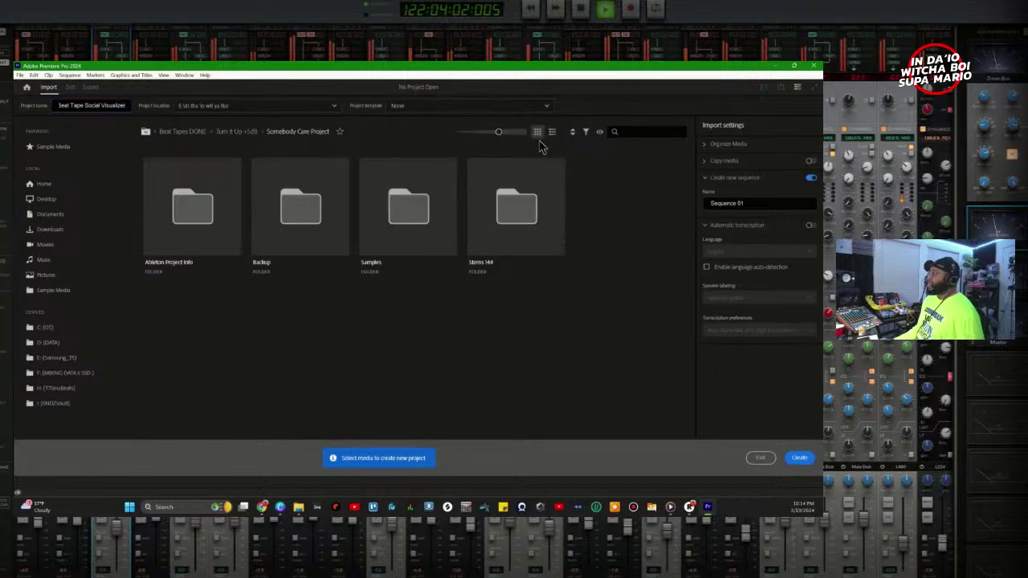
{"action": "left_click", "coordinate": [449, 106]}
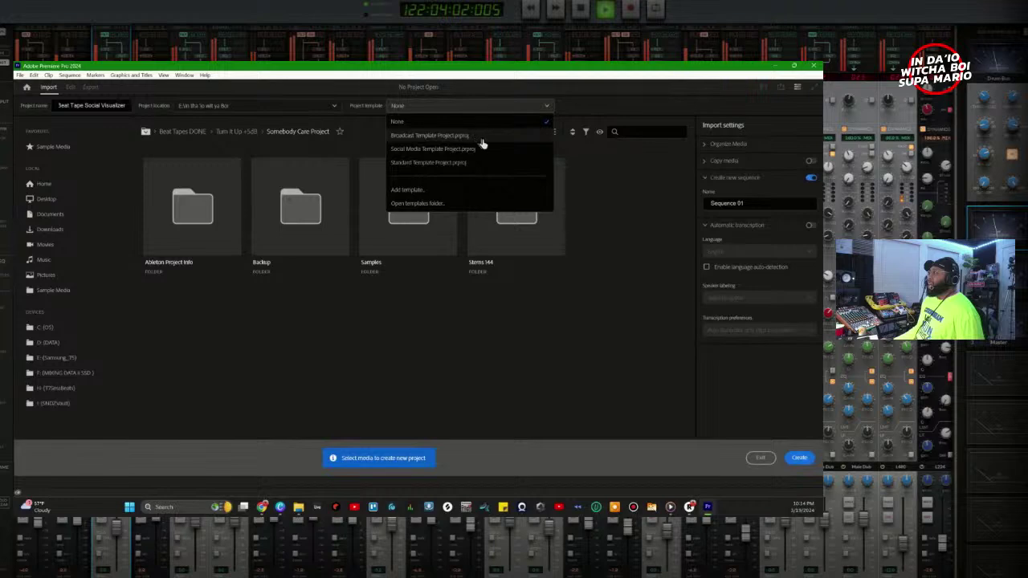
{"action": "left_click", "coordinate": [615, 106]}
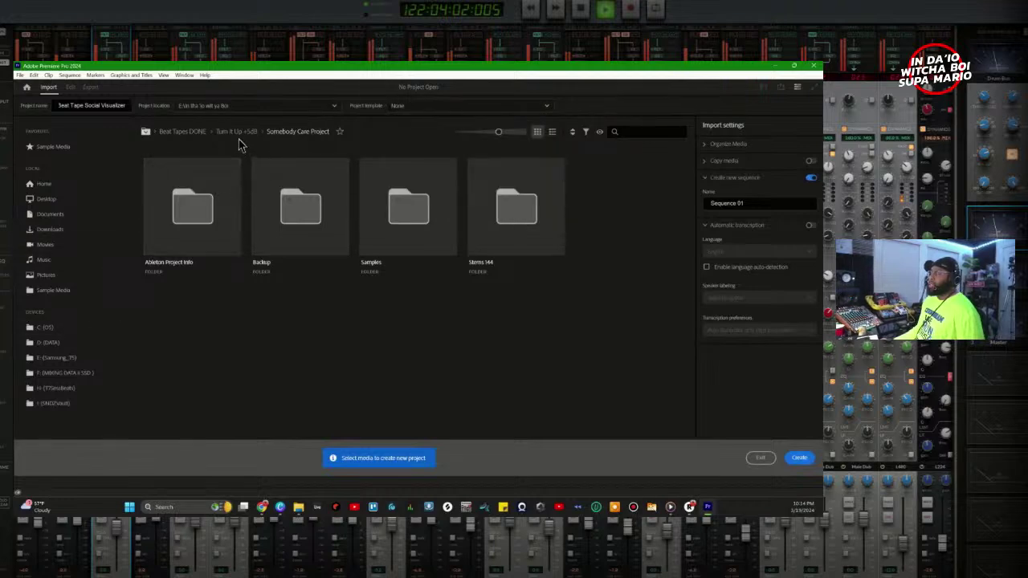
Step: Browse to the E: (Samsung_T5) drive, select its Sound Clarity folder for import and open it to show the media
{"action": "left_click", "coordinate": [181, 134]}
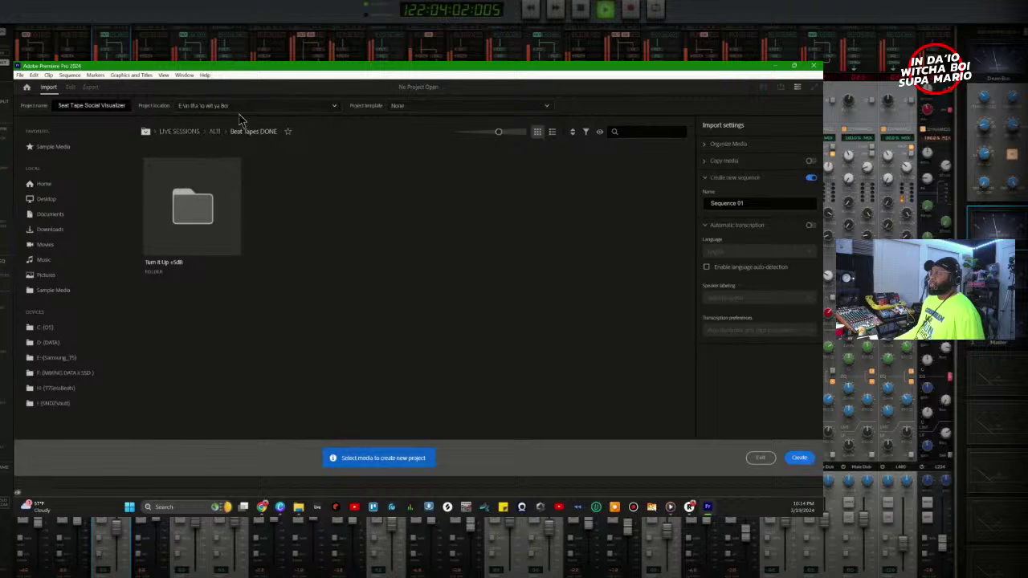
{"action": "left_click", "coordinate": [146, 132]}
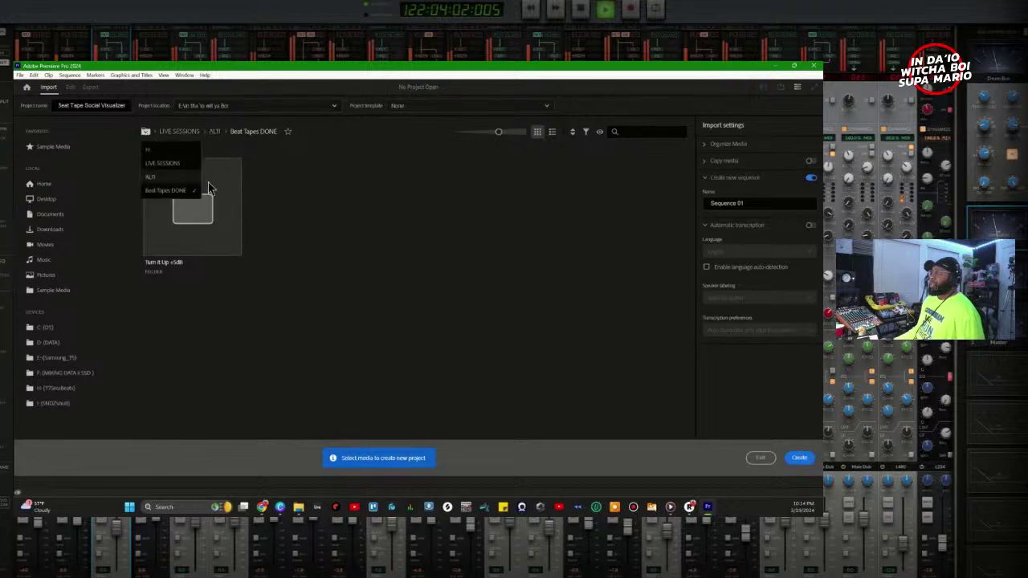
{"action": "left_click", "coordinate": [157, 151]}
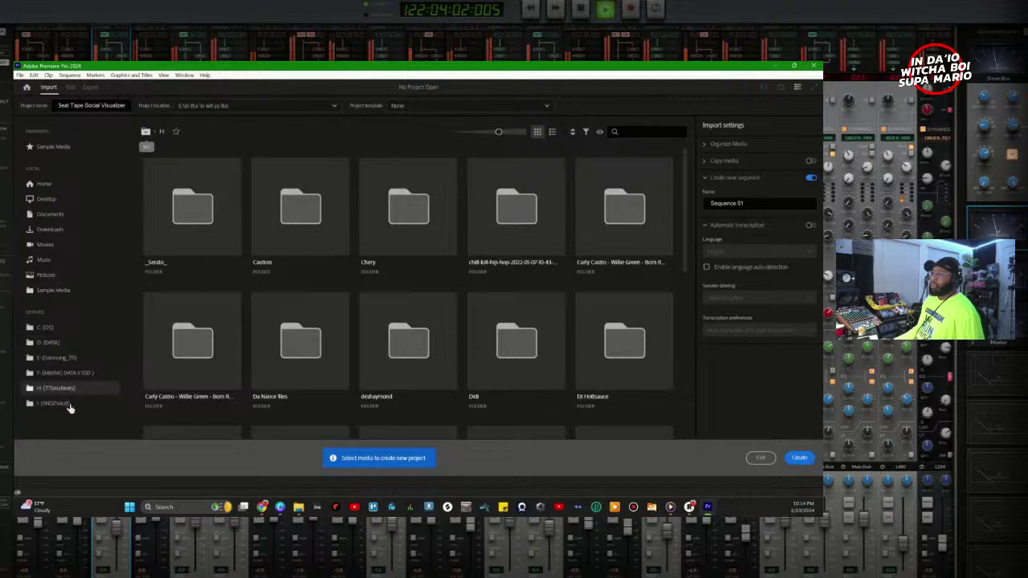
{"action": "left_click", "coordinate": [63, 358]}
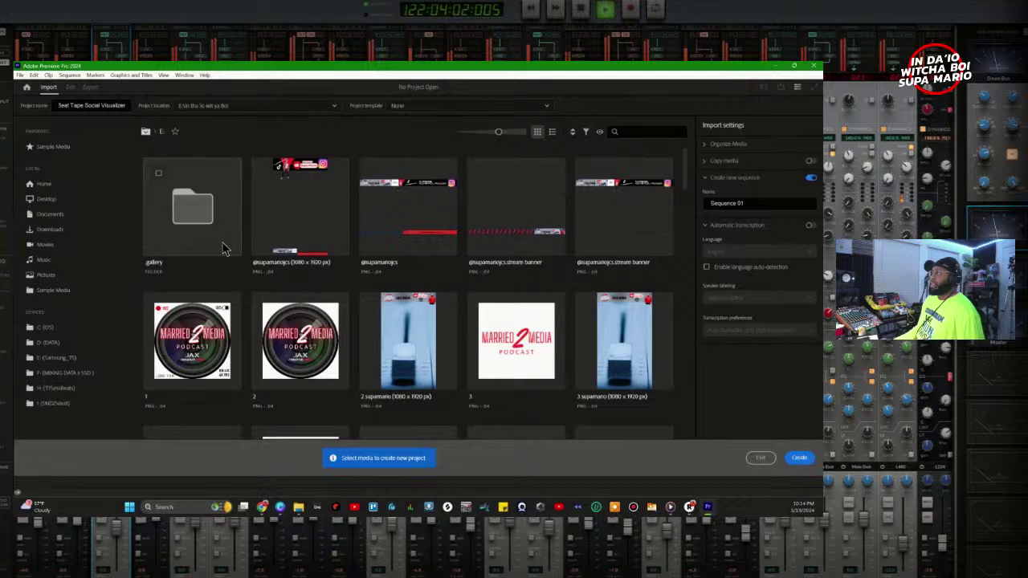
{"action": "scroll", "coordinate": [224, 249], "scroll_direction": "down", "scroll_amount": 2}
{"action": "scroll", "coordinate": [224, 250], "scroll_direction": "down", "scroll_amount": 5}
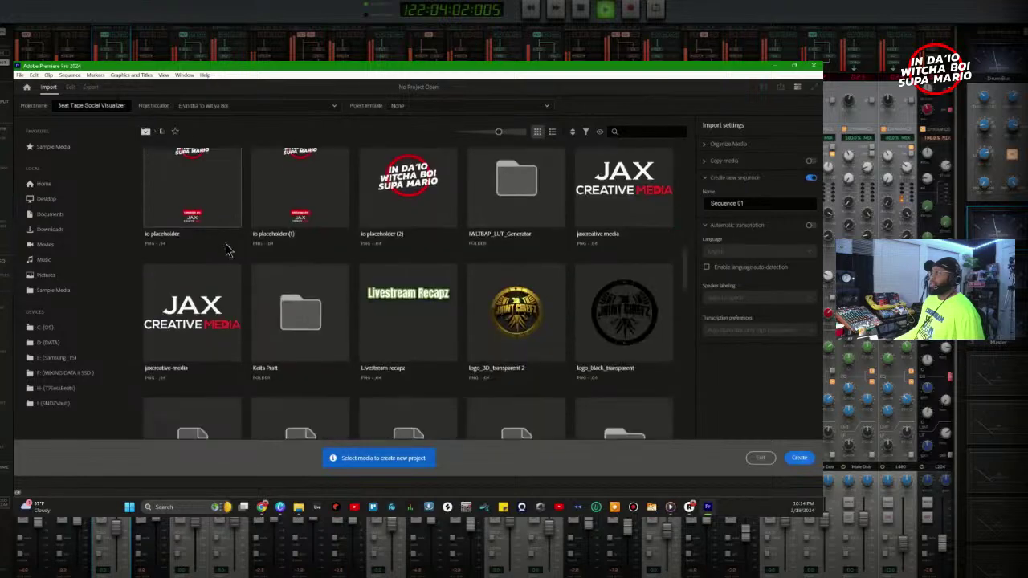
{"action": "scroll", "coordinate": [229, 251], "scroll_direction": "down", "scroll_amount": 4}
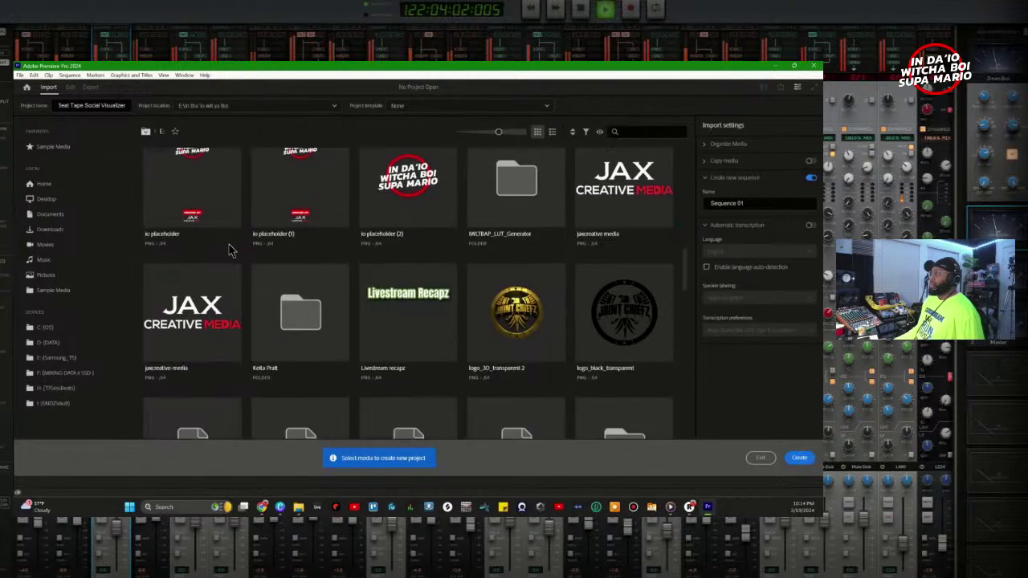
{"action": "scroll", "coordinate": [235, 257], "scroll_direction": "down", "scroll_amount": 3}
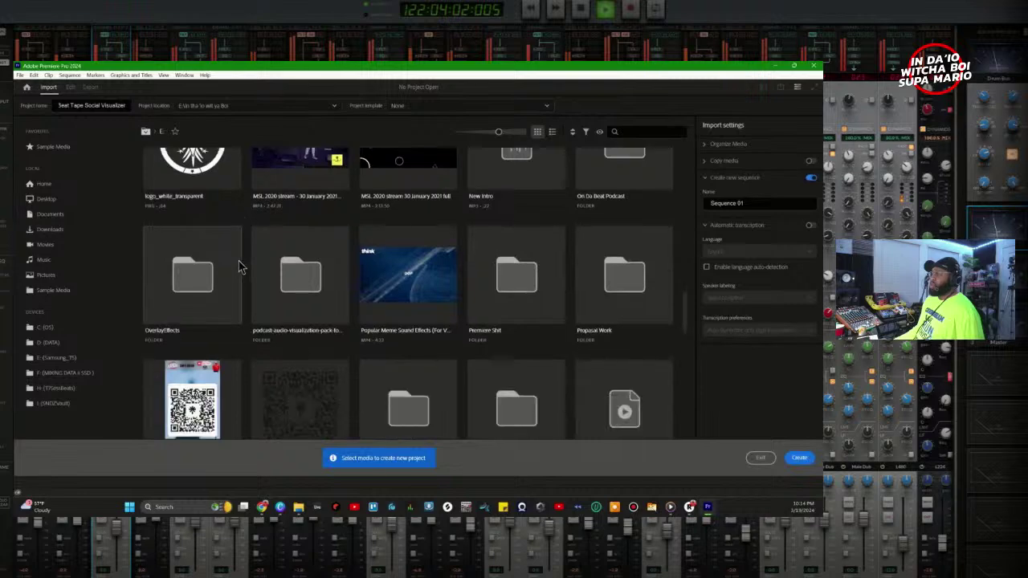
{"action": "scroll", "coordinate": [249, 272], "scroll_direction": "down", "scroll_amount": 2}
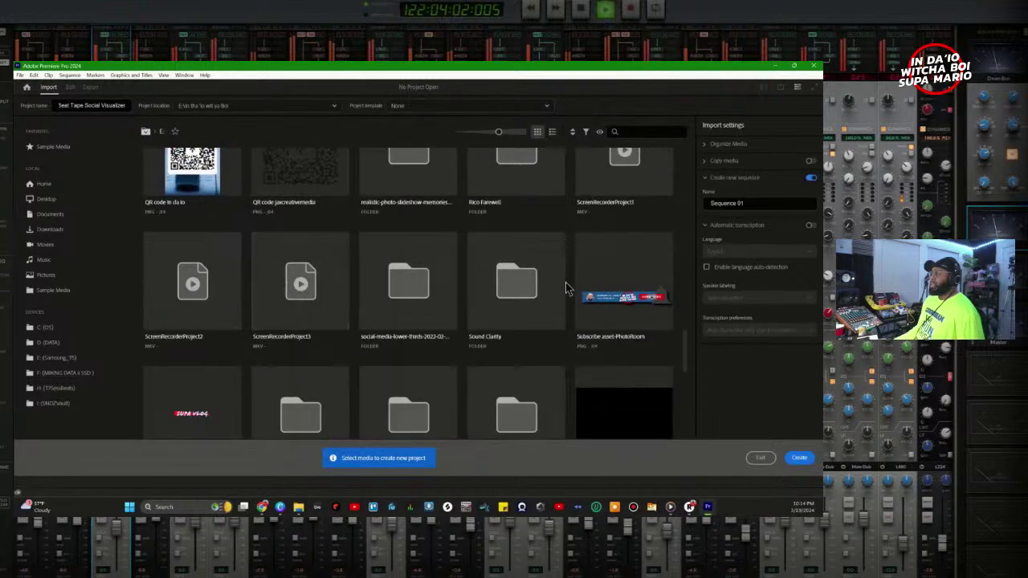
{"action": "left_click", "coordinate": [543, 294]}
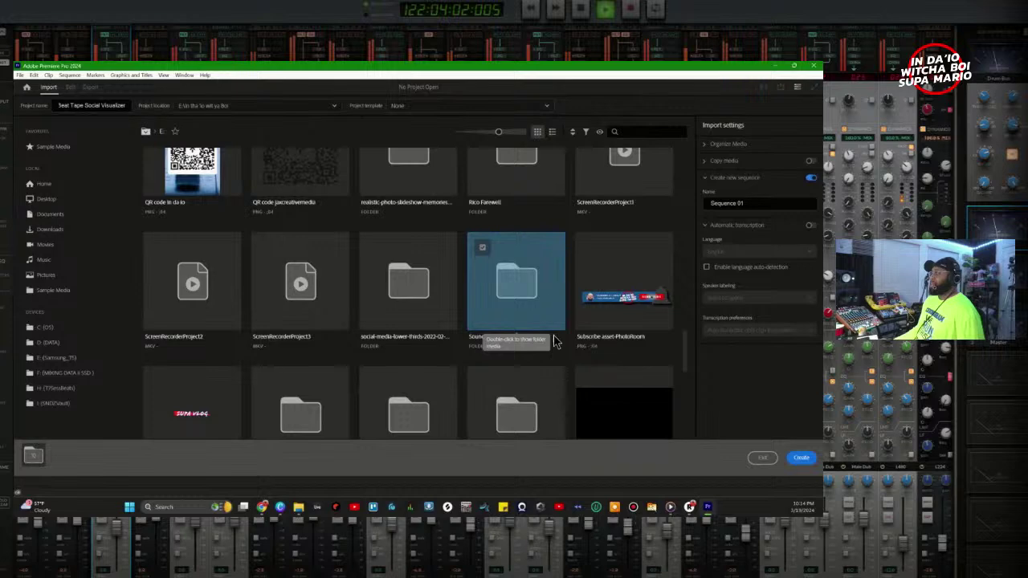
{"action": "double_click", "coordinate": [532, 297]}
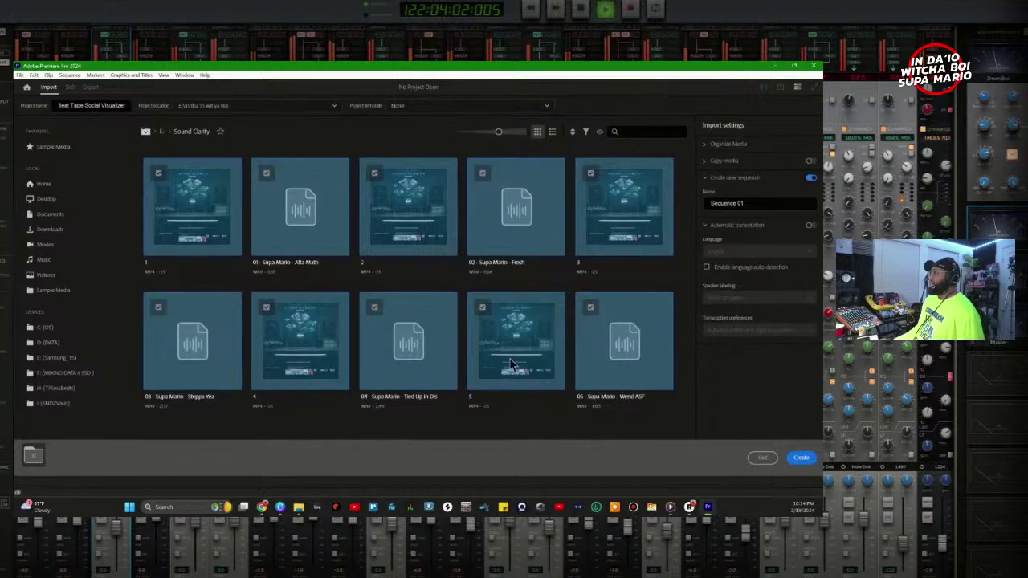
Step: Set the project location to the Sound Clarity folder on the Samsung_T5 (E:) drive
{"action": "left_click", "coordinate": [262, 109]}
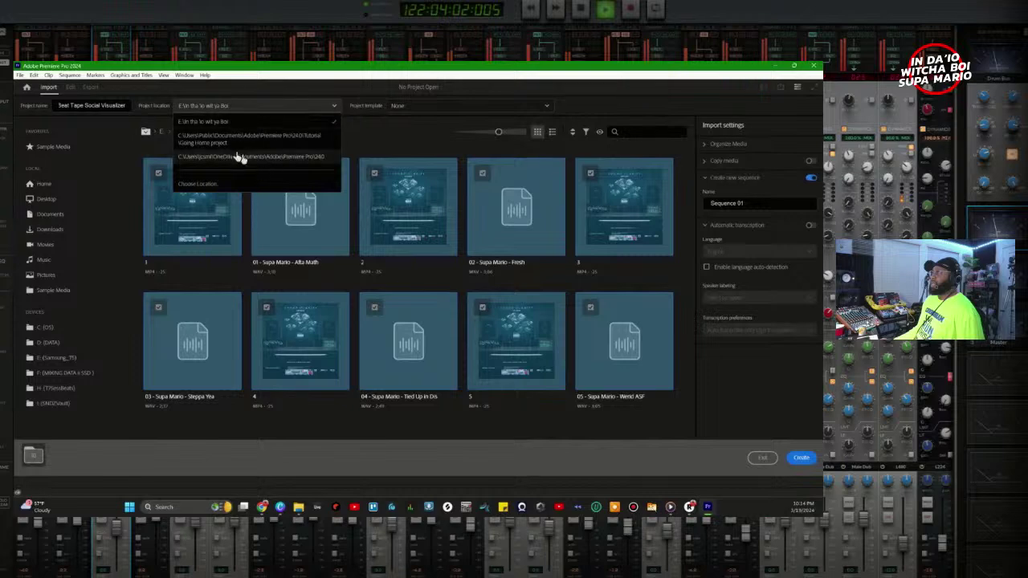
{"action": "left_click", "coordinate": [215, 180]}
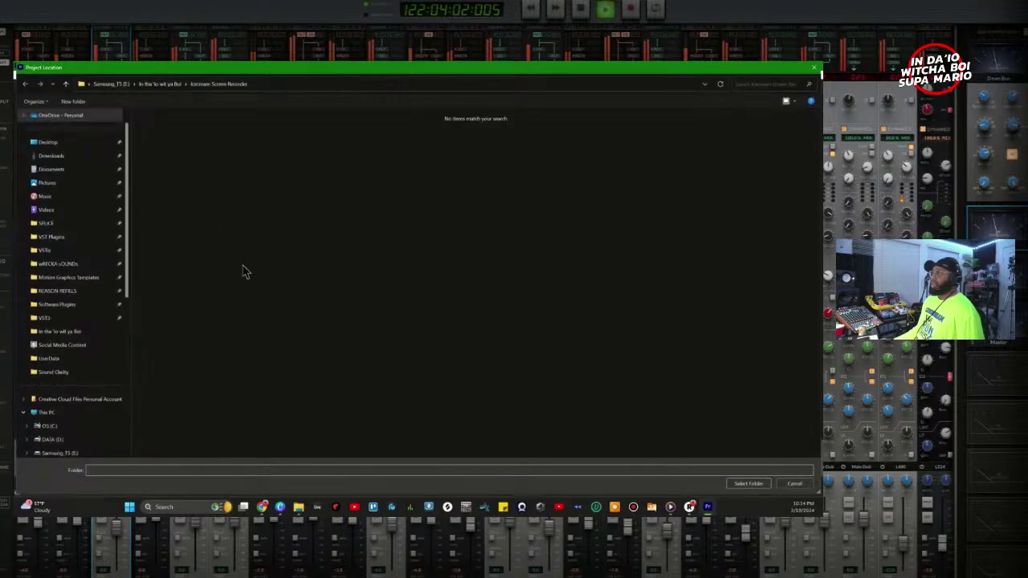
{"action": "left_click", "coordinate": [110, 88]}
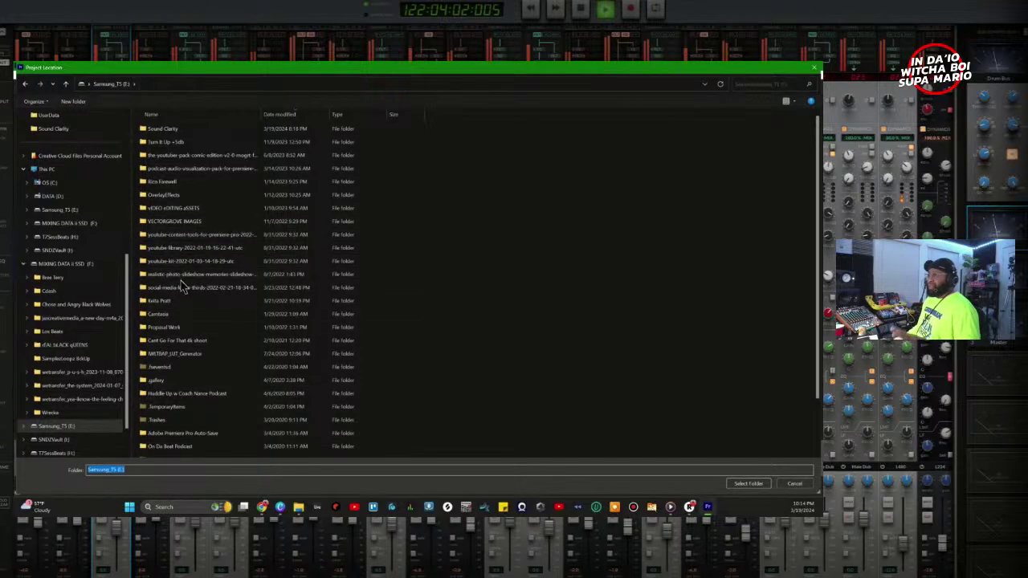
{"action": "left_click", "coordinate": [156, 132]}
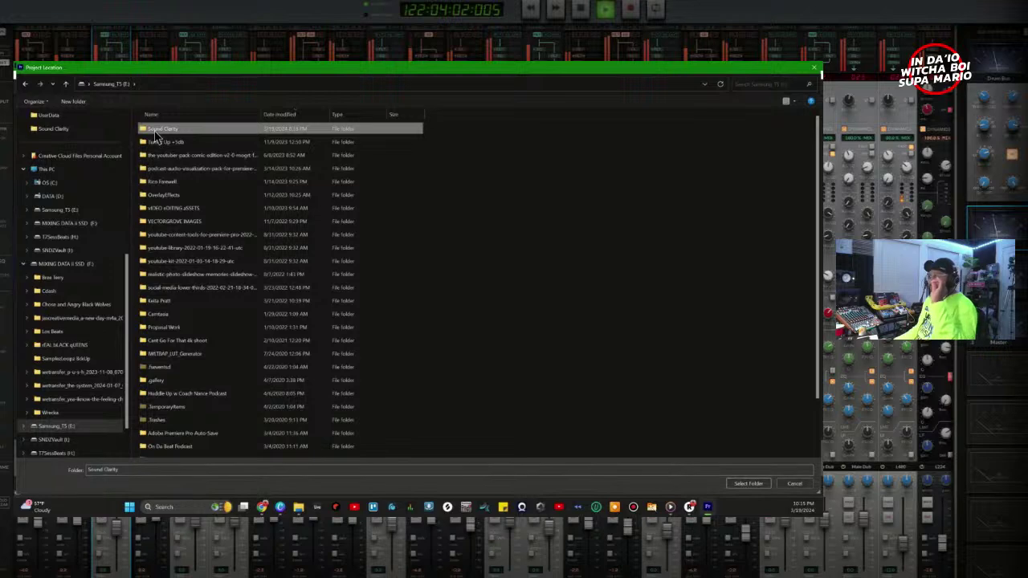
{"action": "double_click", "coordinate": [156, 138]}
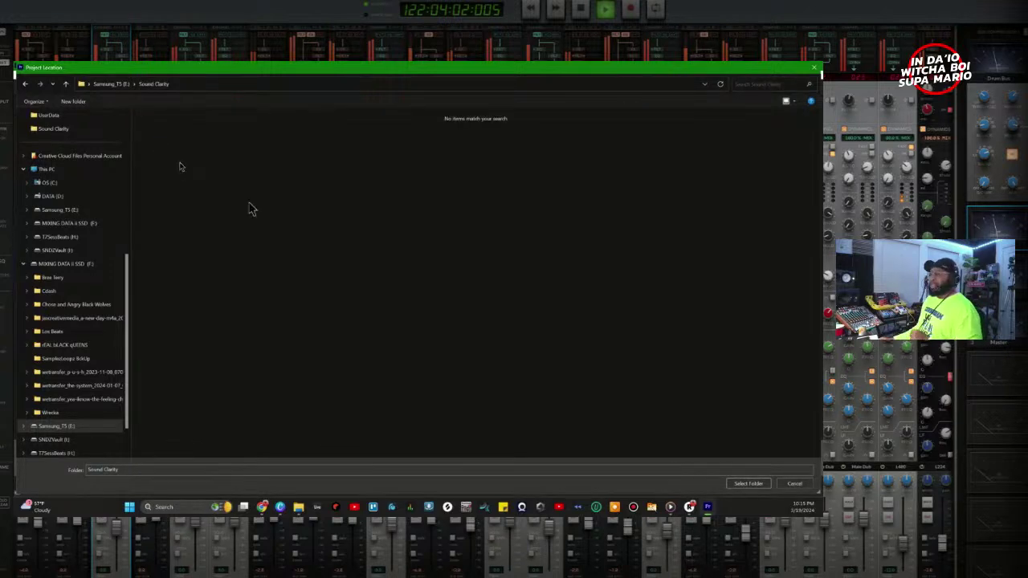
{"action": "left_click", "coordinate": [747, 484]}
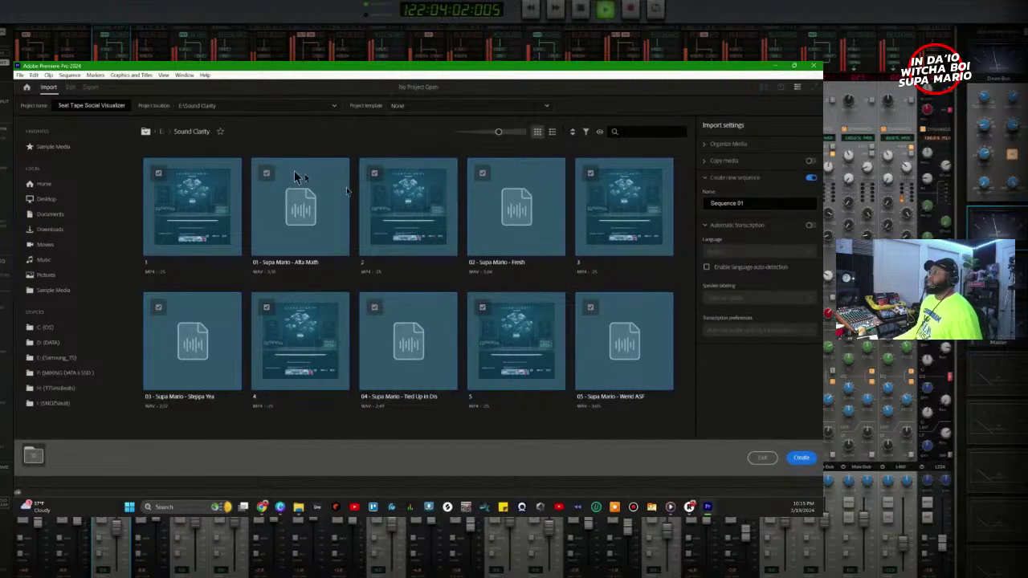
Step: Return to the root of the E: drive and create the project with the selected Sound Clarity media
{"action": "left_click", "coordinate": [145, 131]}
{"action": "left_click", "coordinate": [153, 150]}
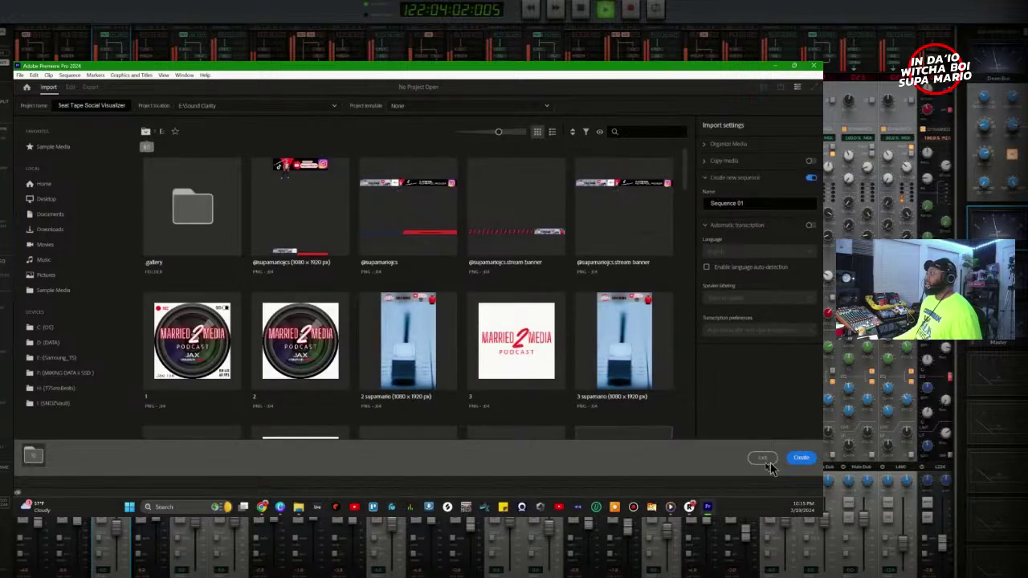
{"action": "left_click", "coordinate": [799, 458]}
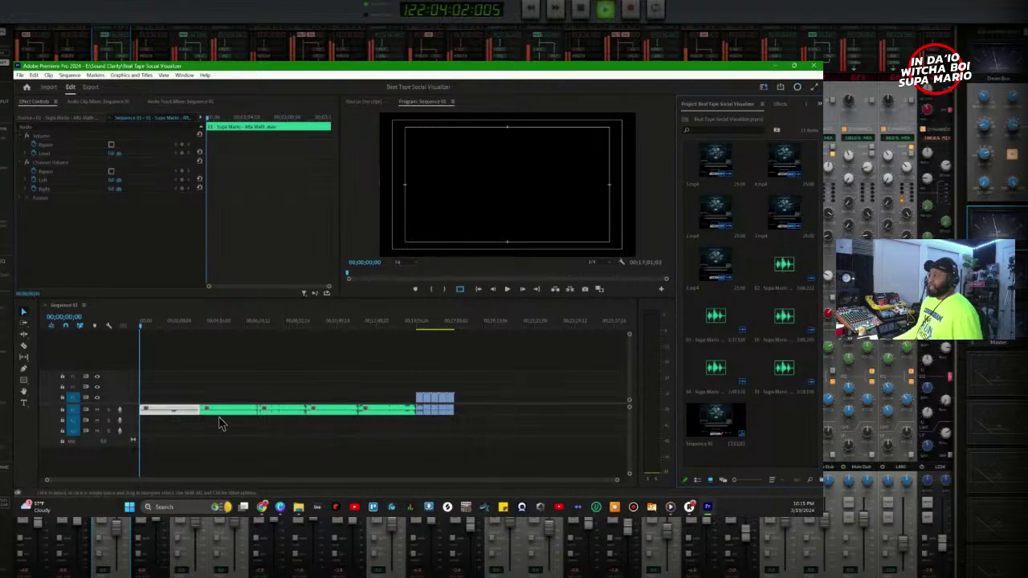
Step: Scrub past the audio tracks into the first video clip in the timeline and enlarge the Program Monitor
{"action": "left_click_drag", "start_coordinate": [163, 322], "coordinate": [242, 333]}
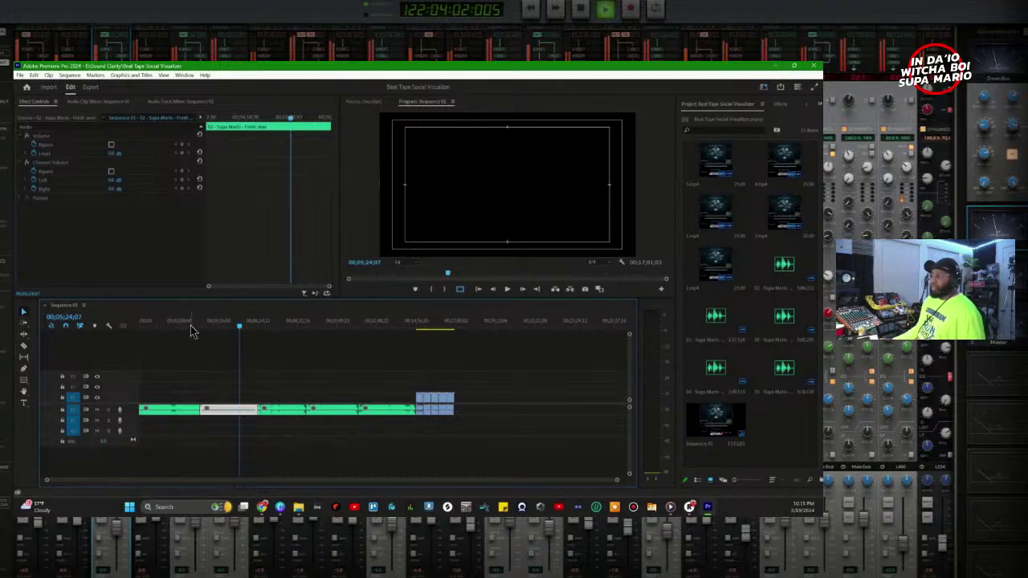
{"action": "left_click_drag", "start_coordinate": [400, 392], "coordinate": [179, 439]}
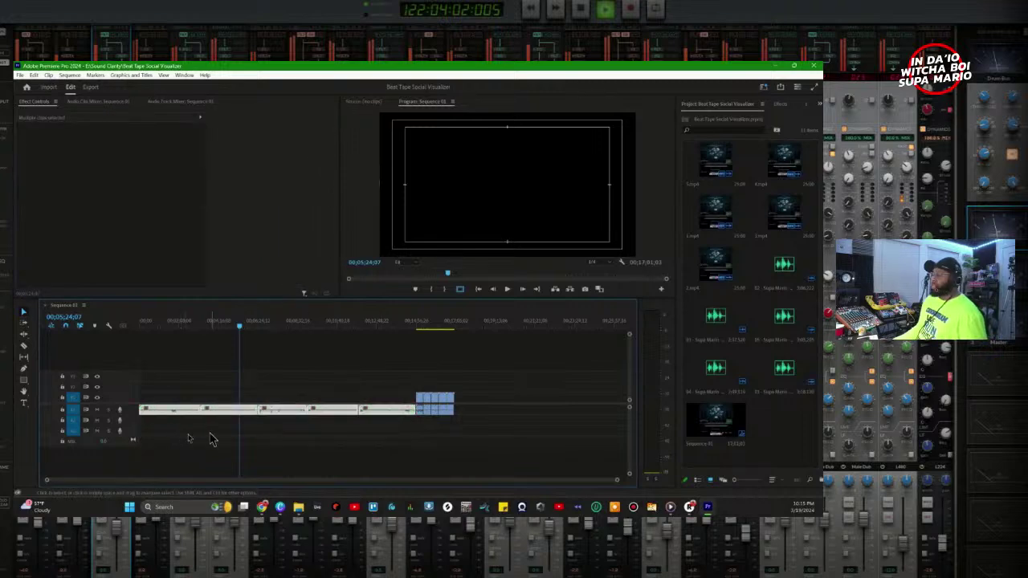
{"action": "left_click", "coordinate": [417, 327]}
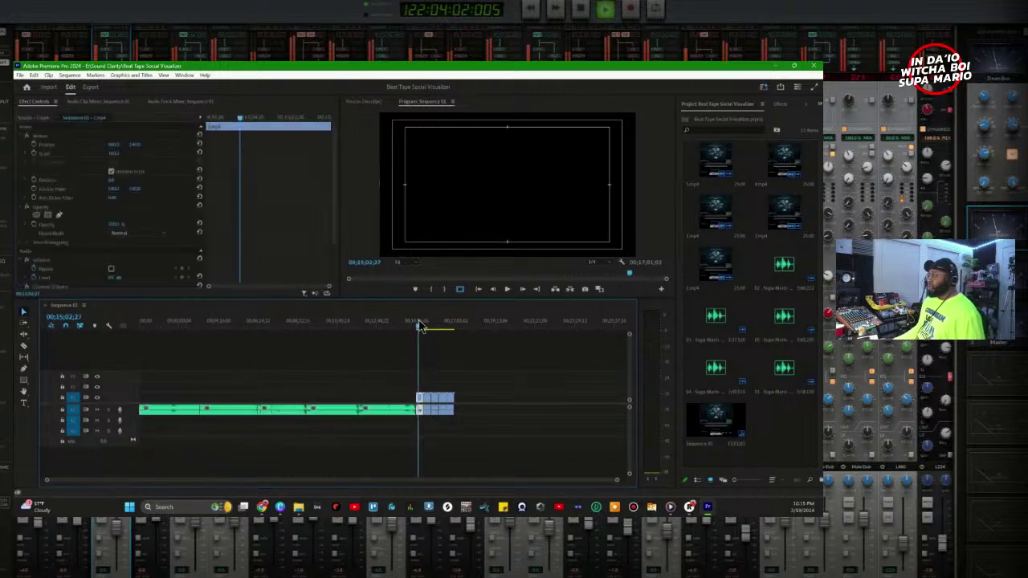
{"action": "left_click_drag", "start_coordinate": [424, 331], "coordinate": [424, 329]}
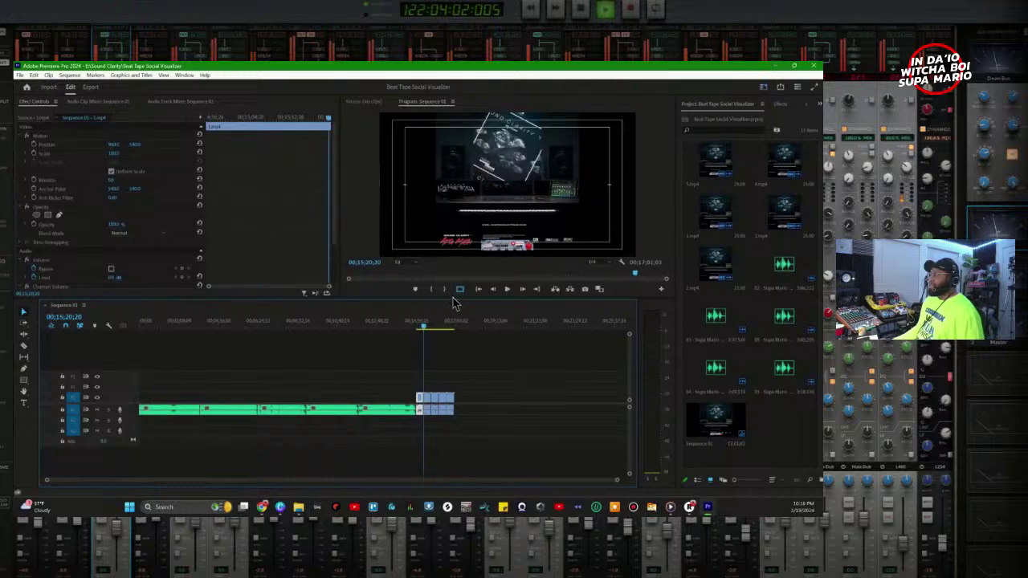
{"action": "left_click_drag", "start_coordinate": [453, 299], "coordinate": [461, 346]}
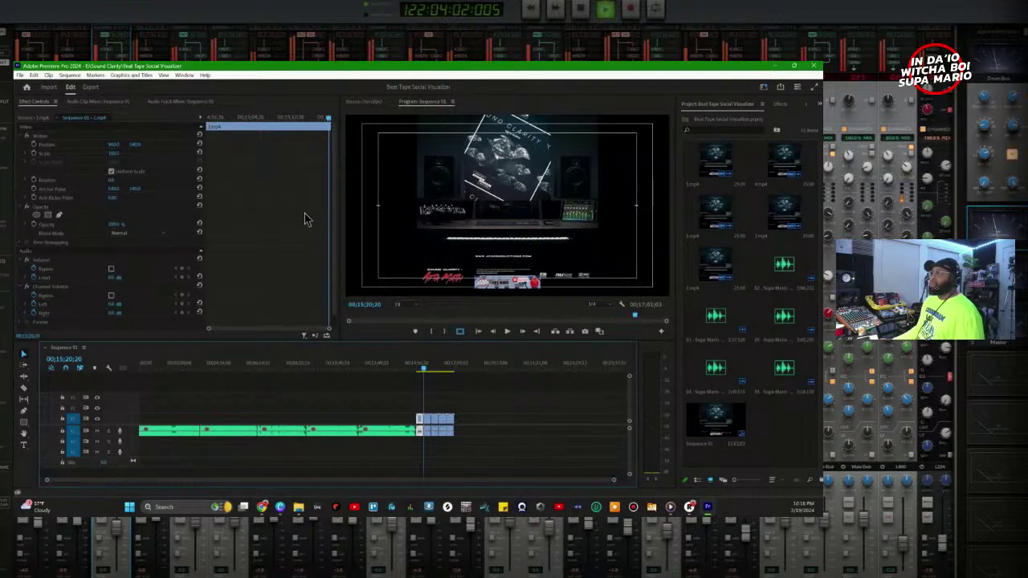
Step: Set the sequence's frame size to 1080 horizontal by 1920 vertical in the Sequence Settings
{"action": "left_click", "coordinate": [77, 75]}
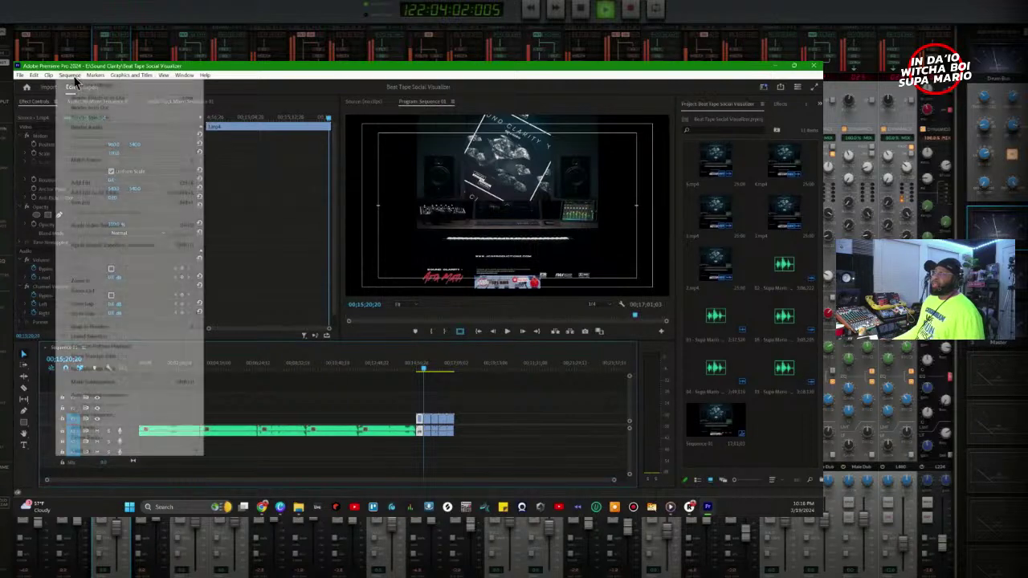
{"action": "left_click", "coordinate": [112, 85]}
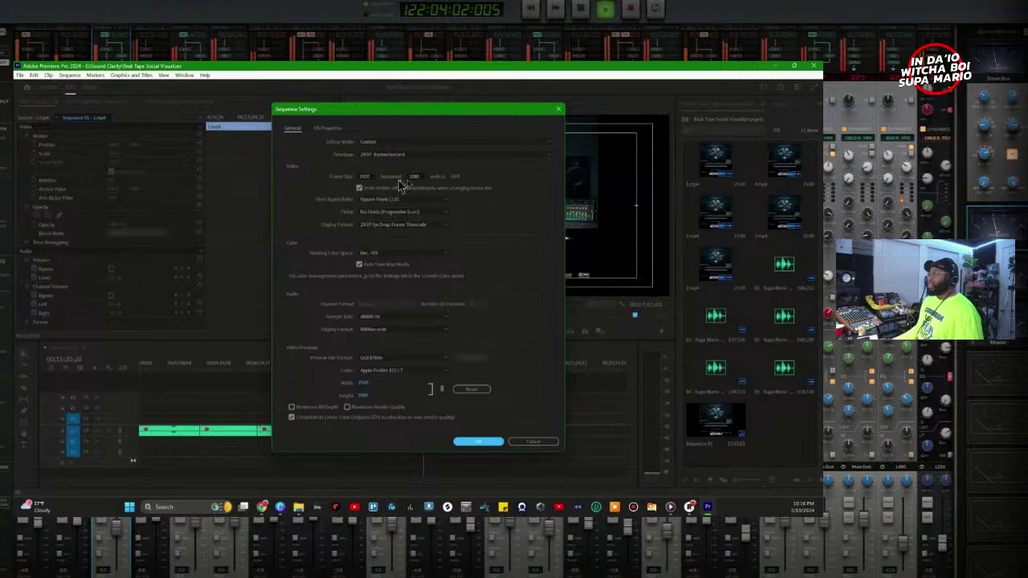
{"action": "left_click", "coordinate": [366, 175]}
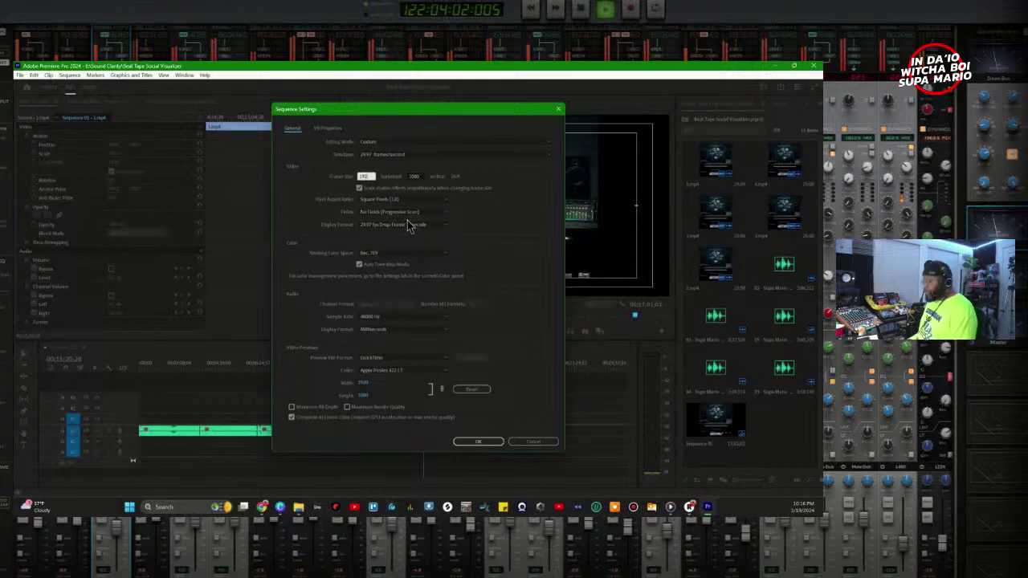
{"action": "key", "text": "BackSpace"}
{"action": "key", "text": "BackSpace"}
{"action": "key", "text": "BackSpace"}
{"action": "type", "text": "10"}
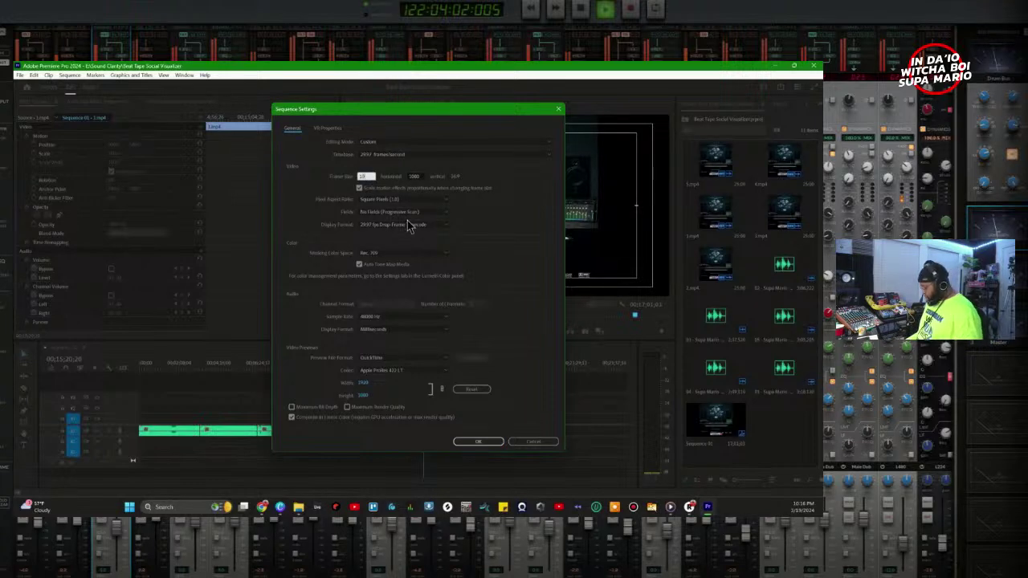
{"action": "type", "text": "80"}
{"action": "left_click", "coordinate": [418, 176]}
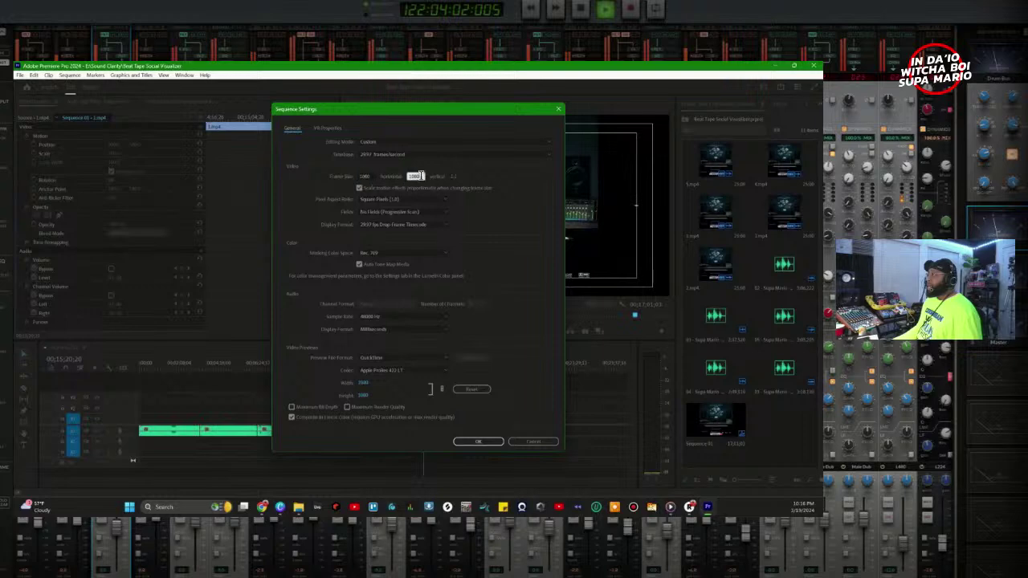
{"action": "type", "text": "19"}
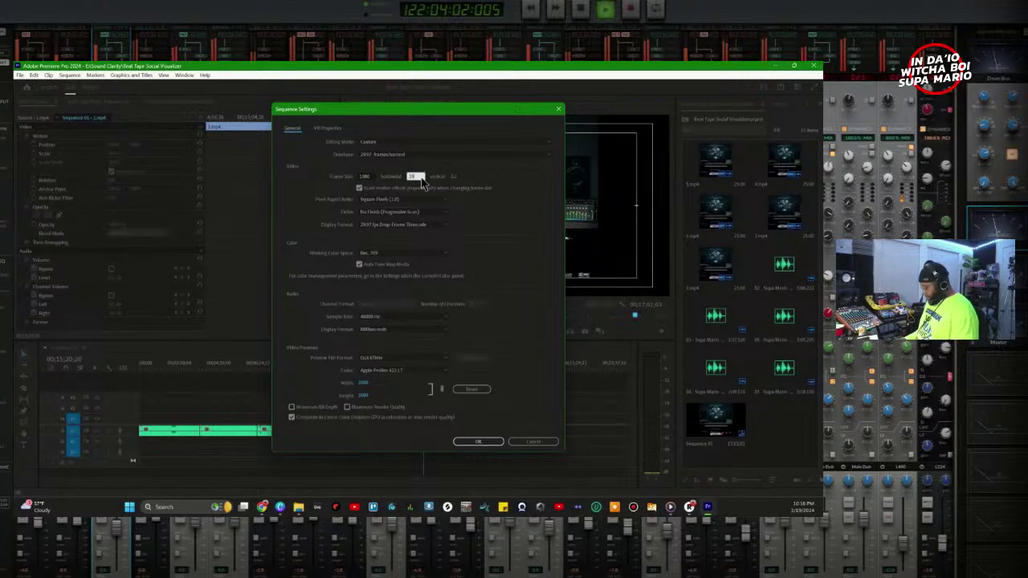
{"action": "type", "text": "20"}
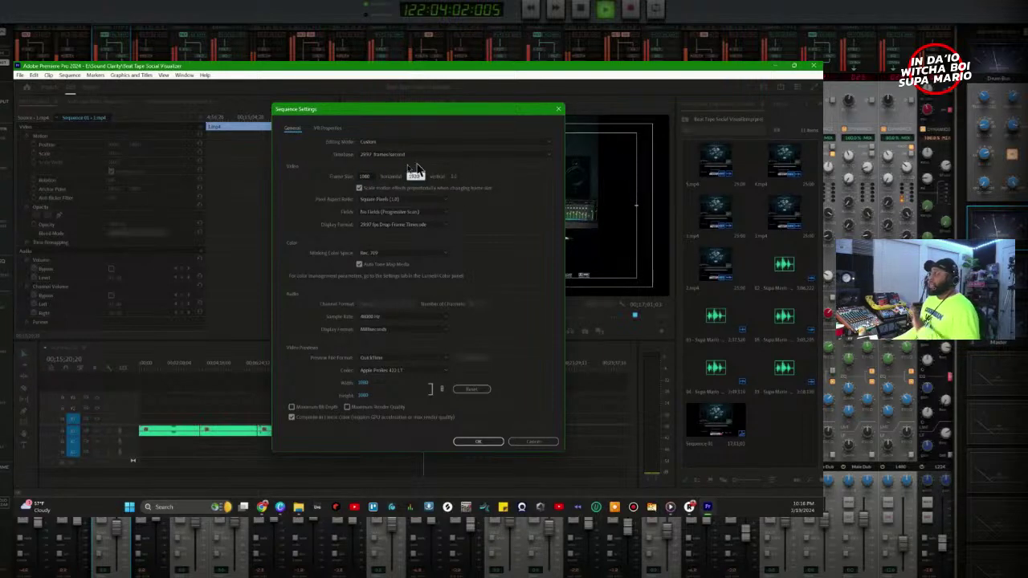
Step: Set the timebase to 30.00 frames/second and apply the sequence settings, accepting deletion of all previews, and scrub the first video clip
{"action": "left_click", "coordinate": [470, 155]}
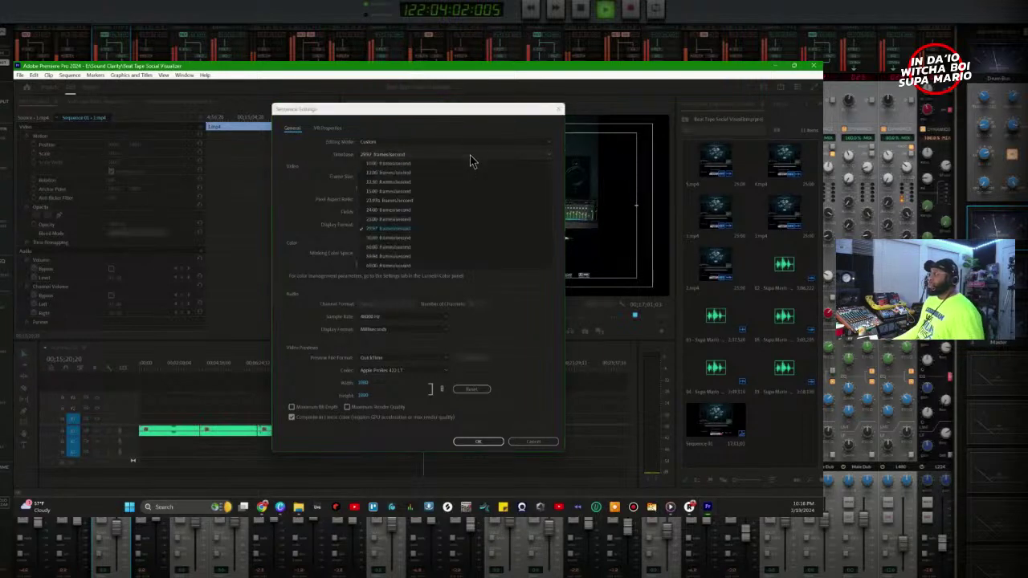
{"action": "left_click", "coordinate": [405, 239]}
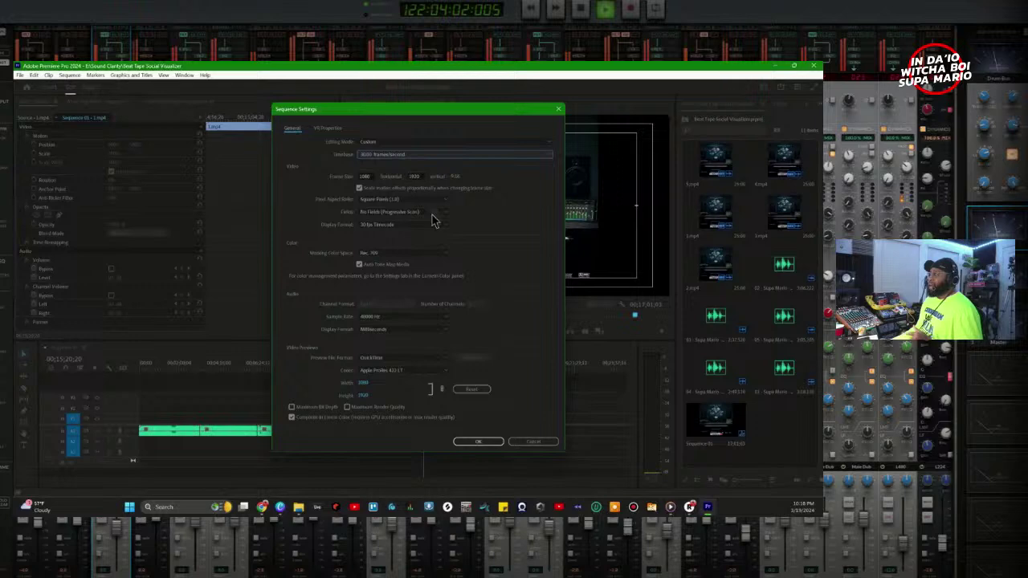
{"action": "left_click", "coordinate": [491, 442]}
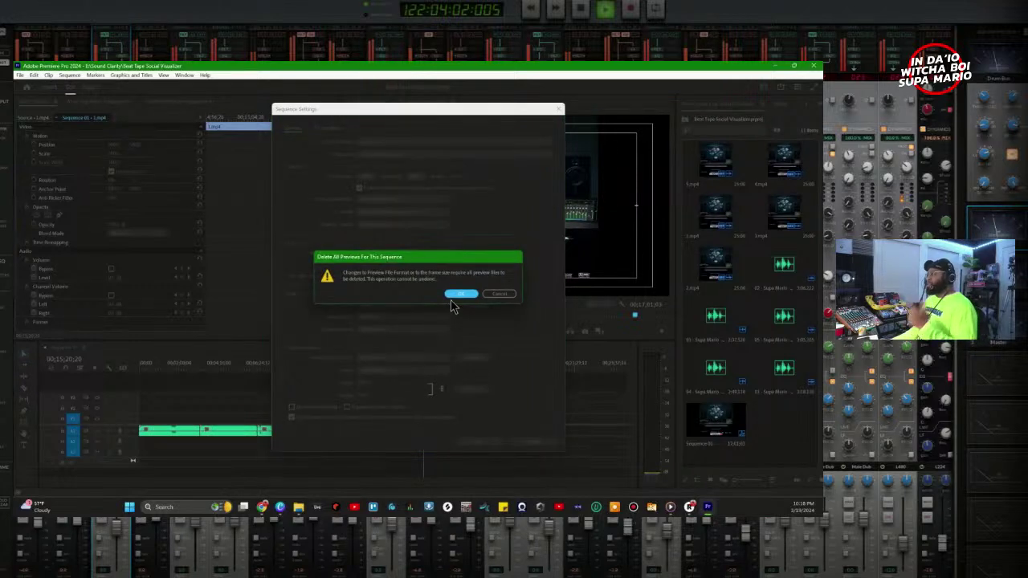
{"action": "left_click", "coordinate": [454, 296]}
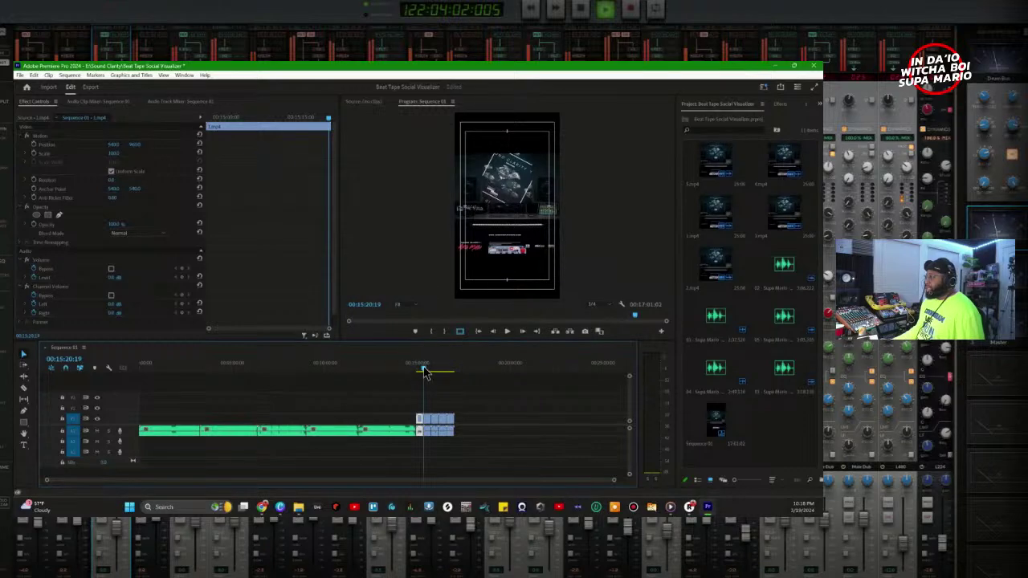
{"action": "left_click_drag", "start_coordinate": [425, 372], "coordinate": [422, 377]}
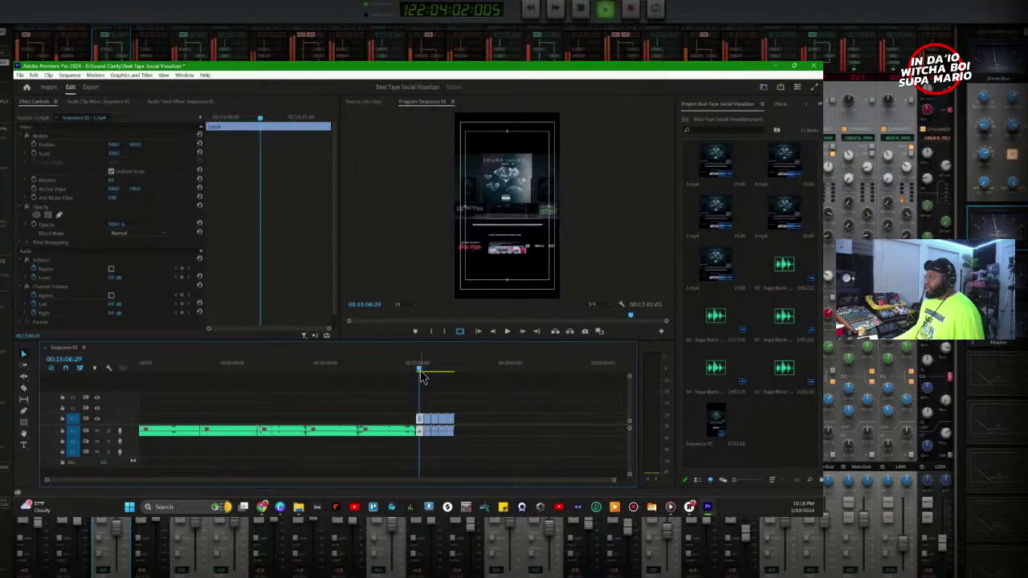
Step: Scale down the first video clip to fit within the frame's safe margins and check it near the clip's end
{"action": "scroll", "coordinate": [419, 372], "scroll_direction": "up", "scroll_amount": 4}
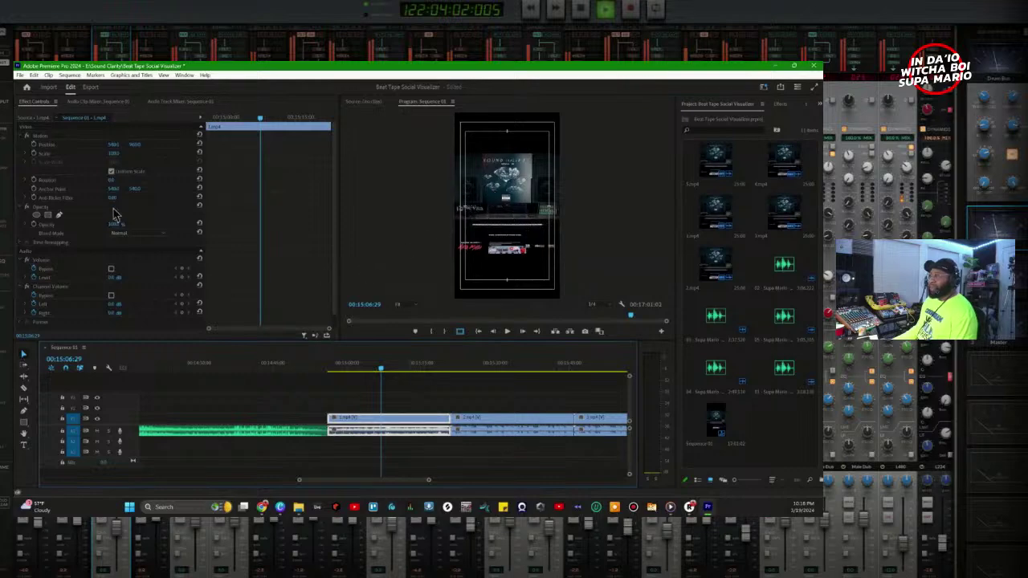
{"action": "left_click_drag", "start_coordinate": [114, 156], "coordinate": [111, 164]}
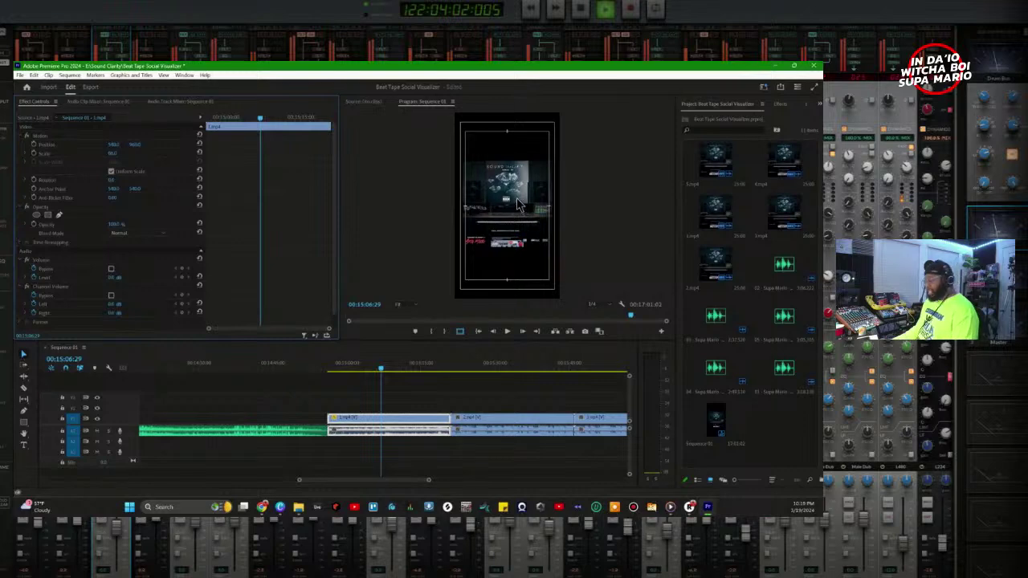
{"action": "left_click", "coordinate": [441, 366]}
{"action": "key", "text": "minus"}
{"action": "key", "text": "minus"}
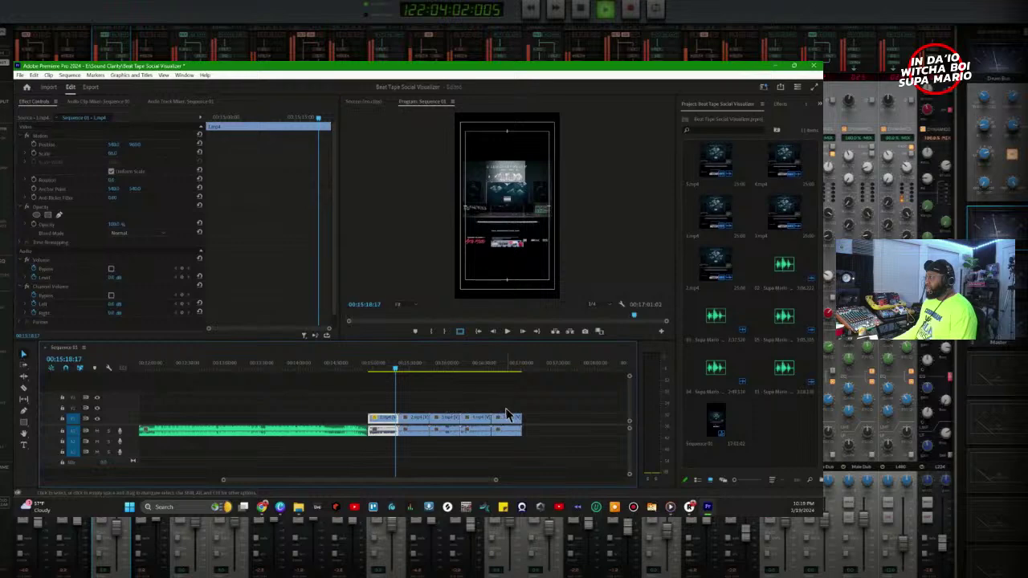
Step: Duplicate the video of the first clip, 1.mp4, onto track V2 directly above the original
{"action": "left_click_drag", "start_coordinate": [549, 407], "coordinate": [410, 406]}
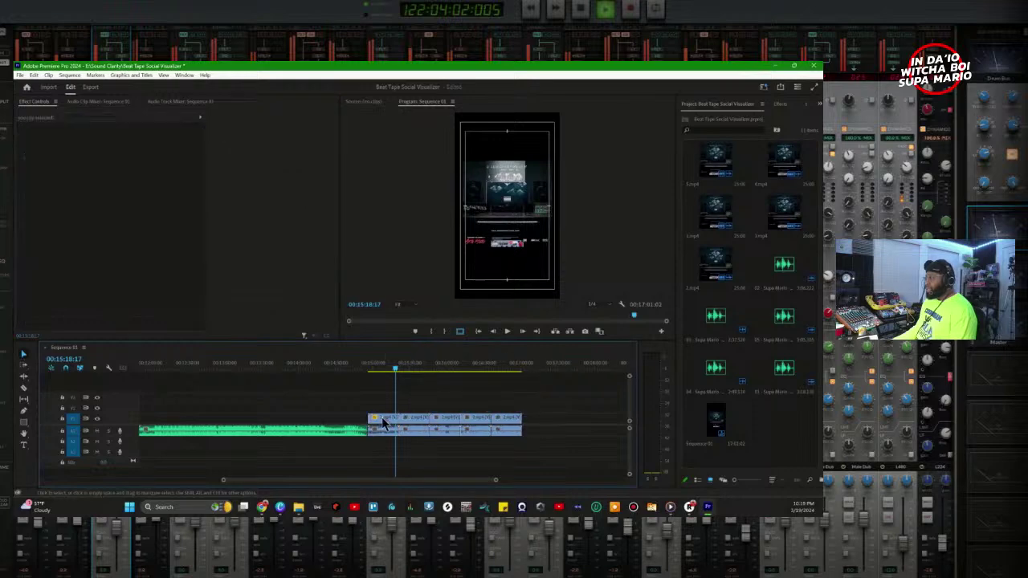
{"action": "left_click", "coordinate": [384, 420]}
{"action": "key", "text": "equal"}
{"action": "key", "text": "equal"}
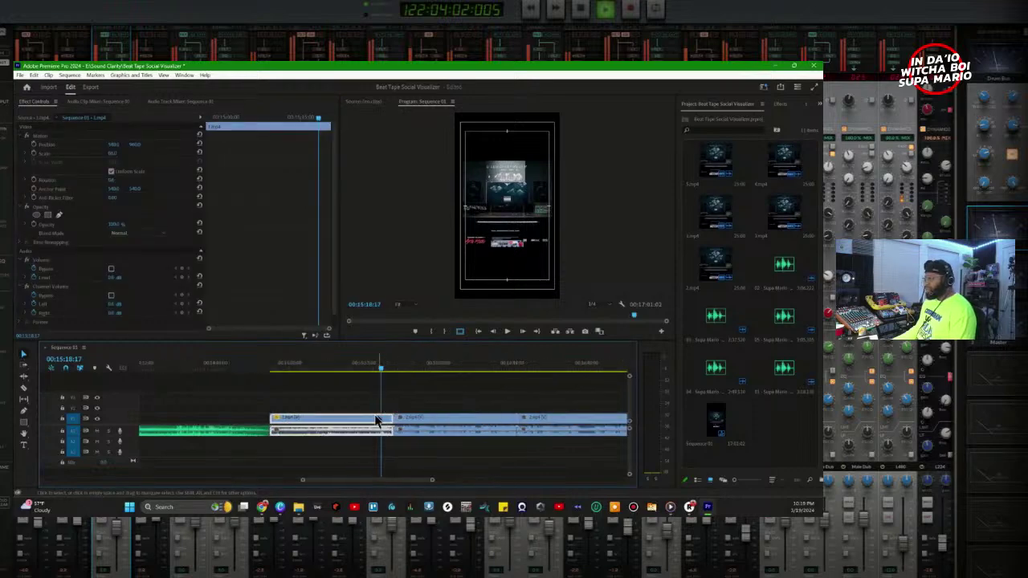
{"action": "left_click", "coordinate": [325, 364]}
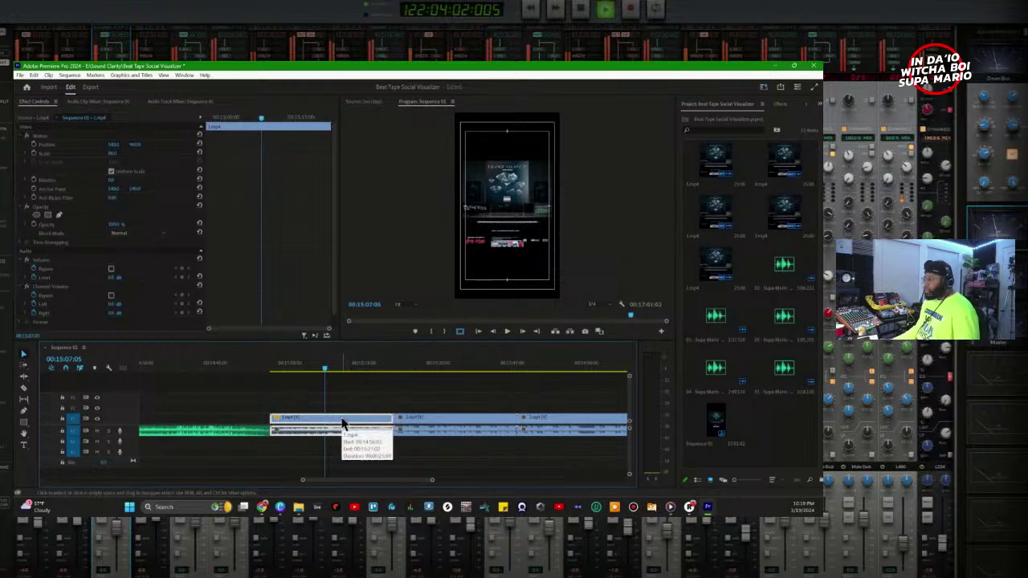
{"action": "left_click_drag", "start_coordinate": [343, 423], "coordinate": [343, 415]}
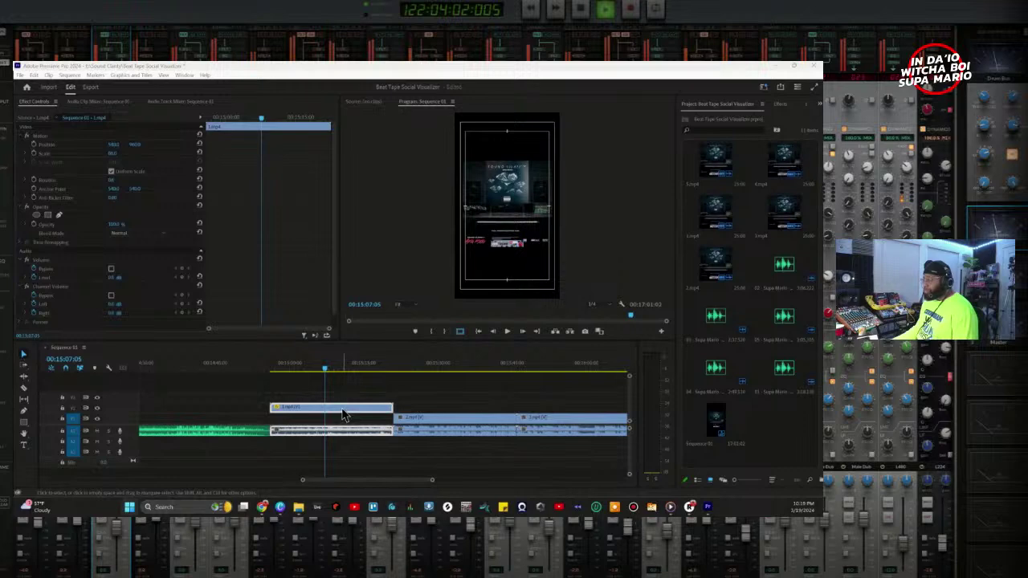
{"action": "left_click_drag", "start_coordinate": [342, 415], "coordinate": [347, 407]}
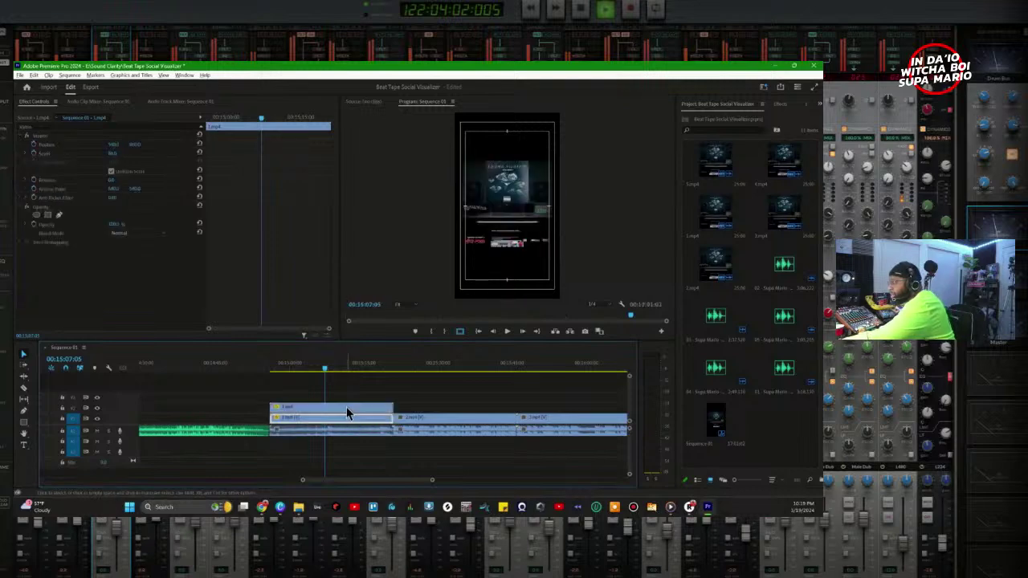
Step: Compare the two copies of the first clip and search the effects for "camera blur"
{"action": "left_click", "coordinate": [311, 368]}
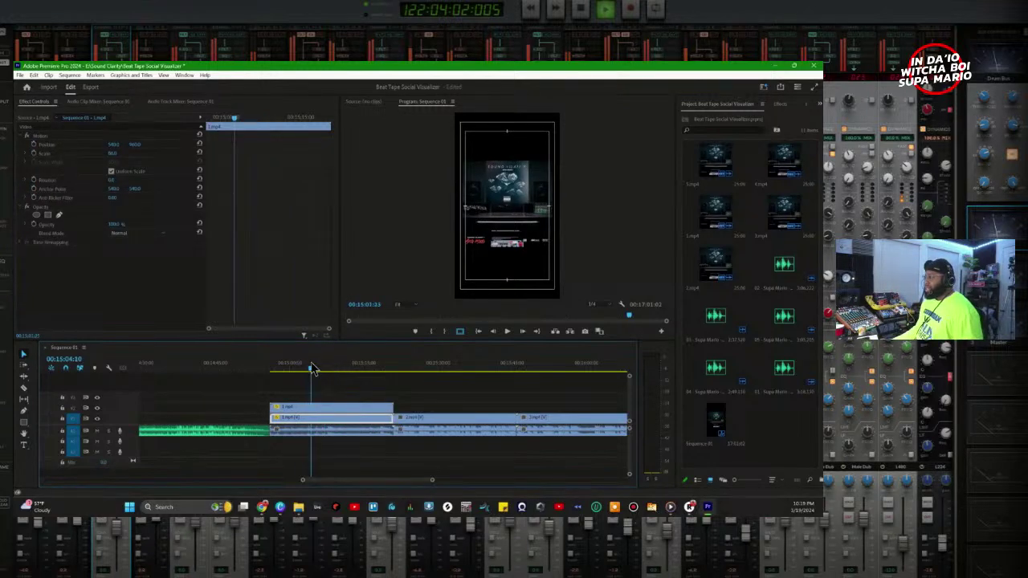
{"action": "left_click", "coordinate": [314, 418]}
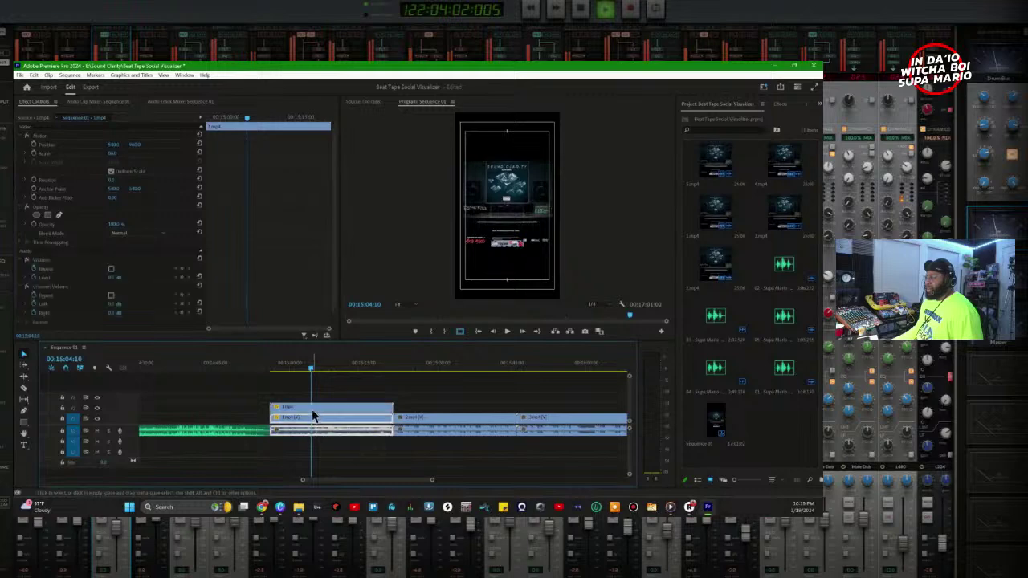
{"action": "left_click", "coordinate": [312, 407]}
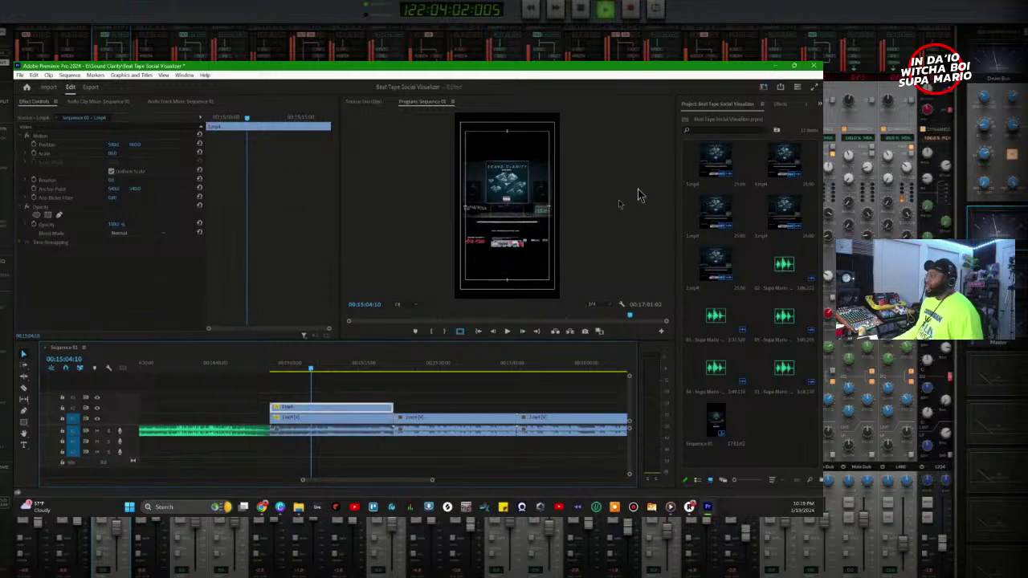
{"action": "left_click", "coordinate": [780, 104]}
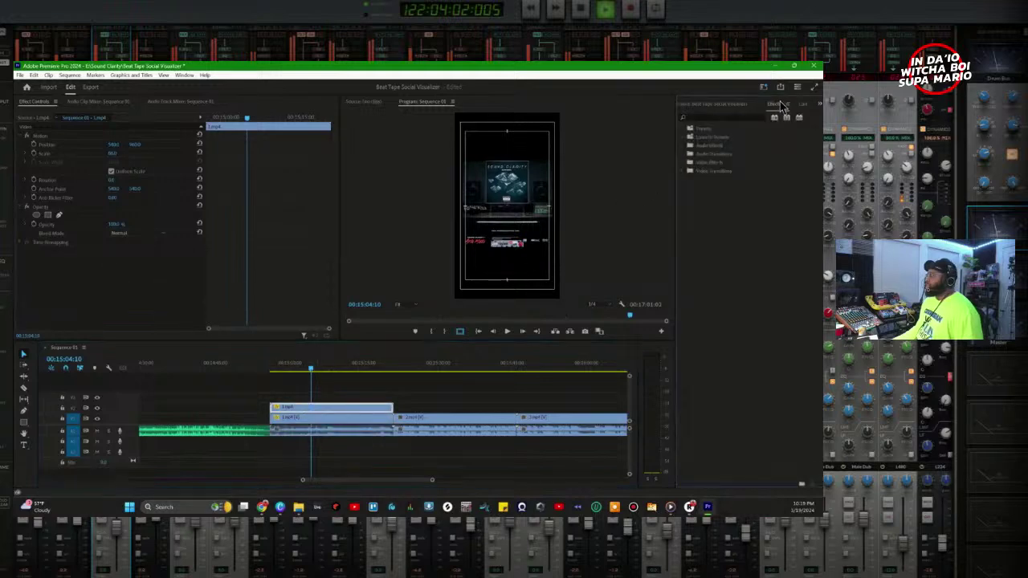
{"action": "left_click", "coordinate": [702, 117]}
{"action": "type", "text": "camera"}
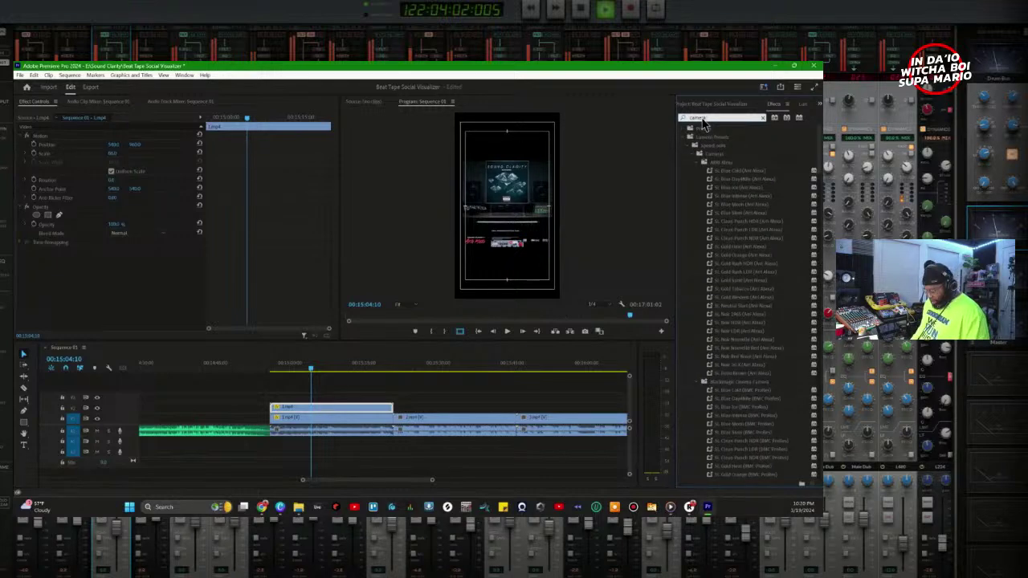
{"action": "type", "text": " blur"}
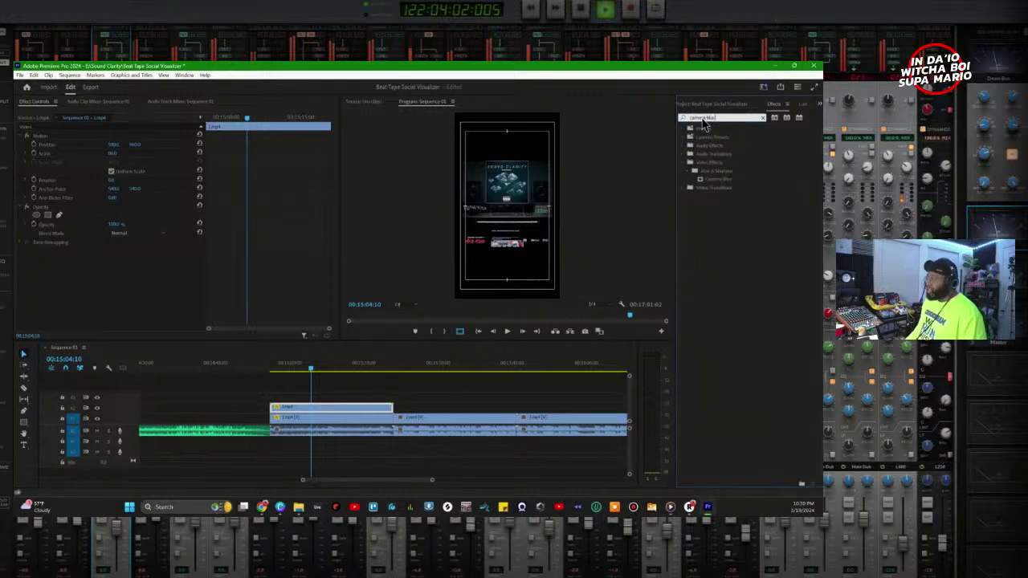
{"action": "left_click", "coordinate": [724, 180]}
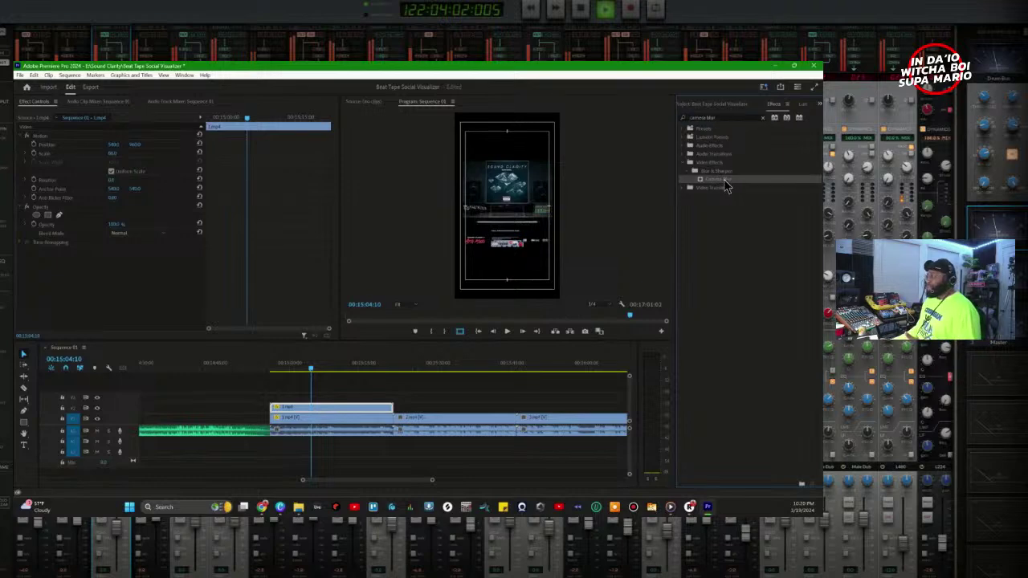
Step: Apply Camera Blur to the lower copy of 1.mp4 on V1, undoing its application to the V2 copy
{"action": "left_click_drag", "start_coordinate": [725, 182], "coordinate": [355, 414]}
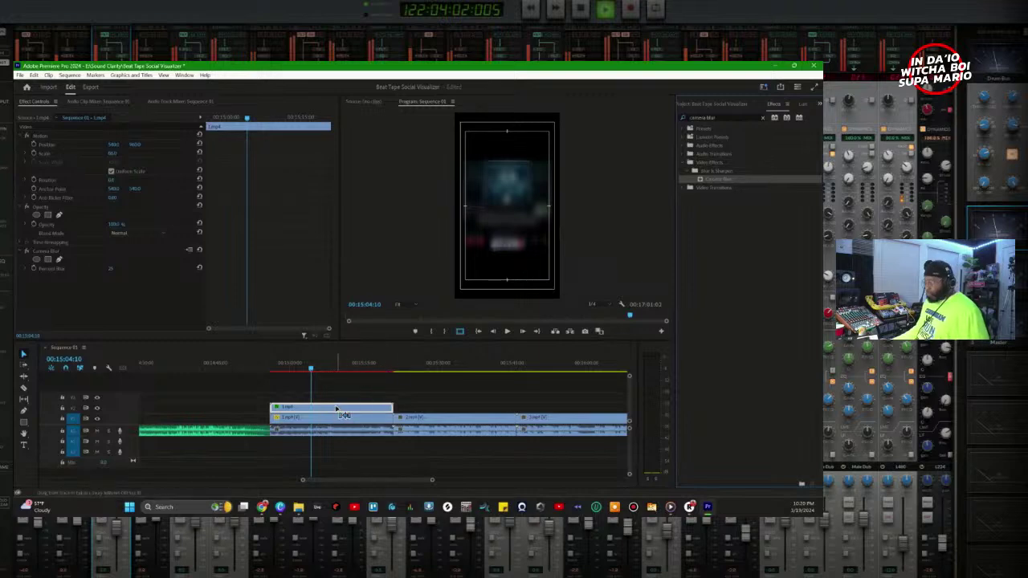
{"action": "key", "text": "ctrl+z"}
{"action": "left_click_drag", "start_coordinate": [730, 185], "coordinate": [369, 426]}
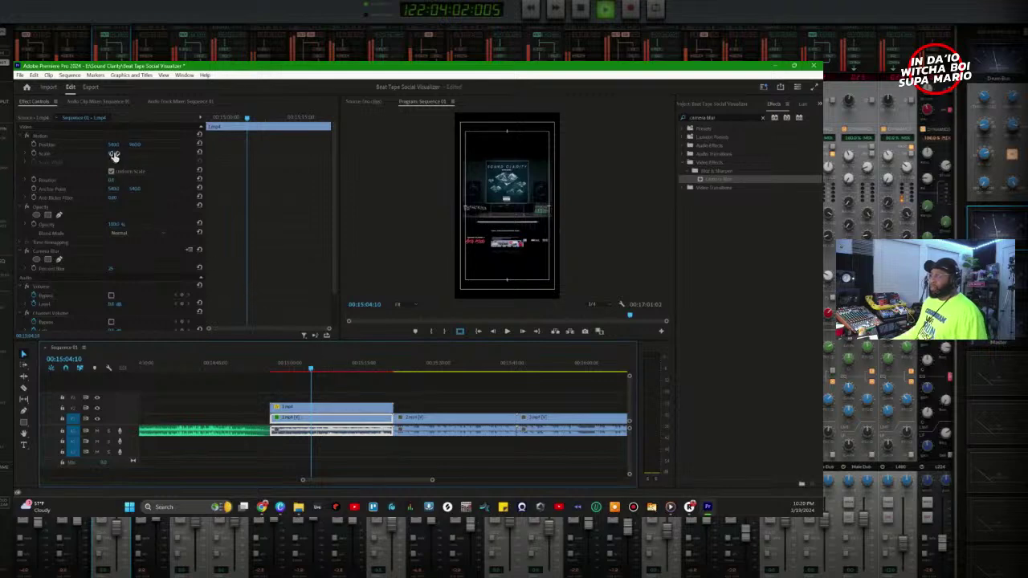
Step: Enlarge the blurred V1 clip to fill the vertical frame and set the V2 copy's scale to 80
{"action": "mouse_move", "coordinate": [114, 155]}
{"action": "left_mouse_down"}
{"action": "mouse_move", "coordinate": [155, 152]}
{"action": "mouse_move", "coordinate": [120, 167]}
{"action": "mouse_move", "coordinate": [159, 161]}
{"action": "mouse_move", "coordinate": [111, 166]}
{"action": "left_mouse_up"}
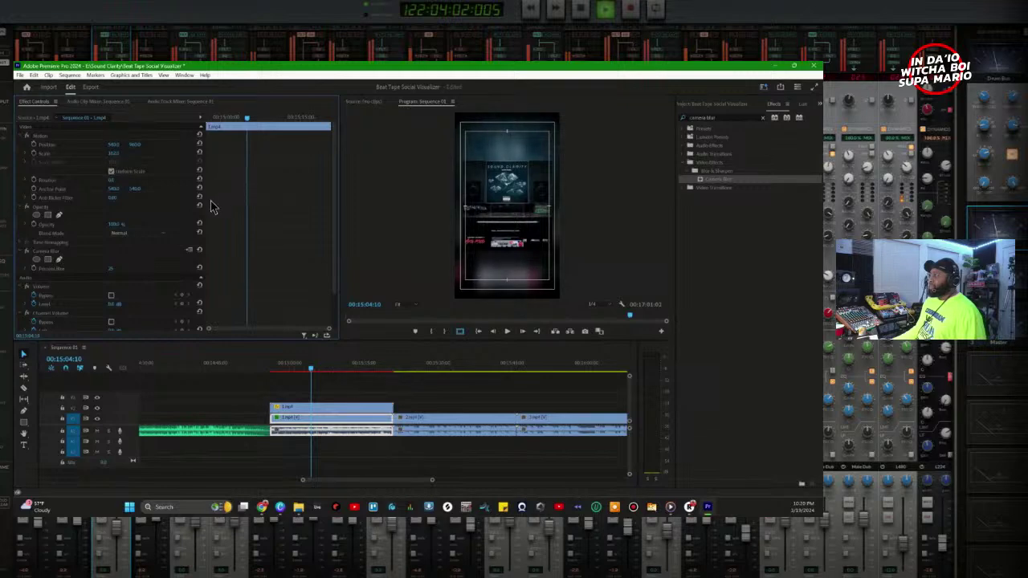
{"action": "left_click", "coordinate": [341, 410]}
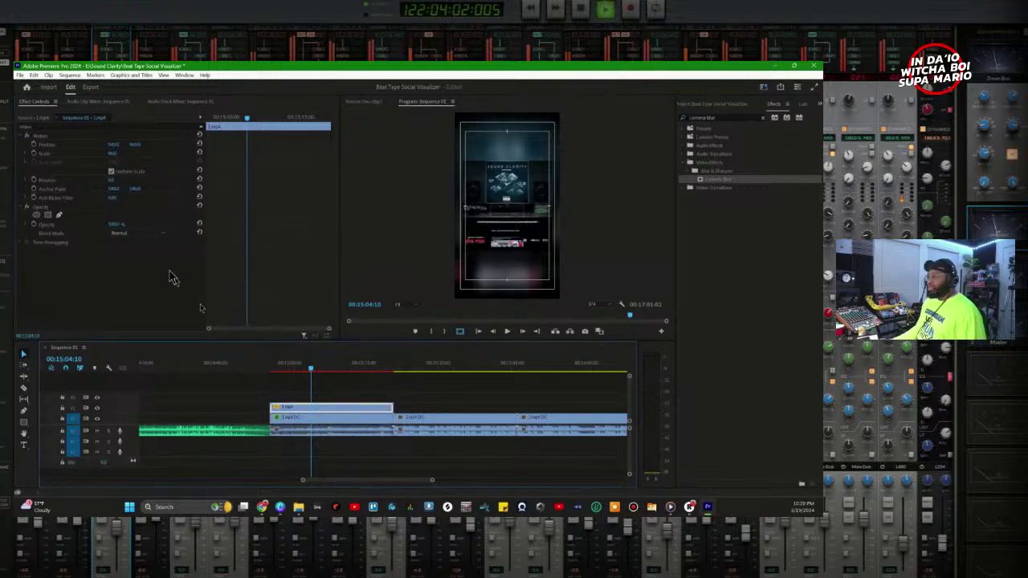
{"action": "left_click_drag", "start_coordinate": [114, 158], "coordinate": [119, 153]}
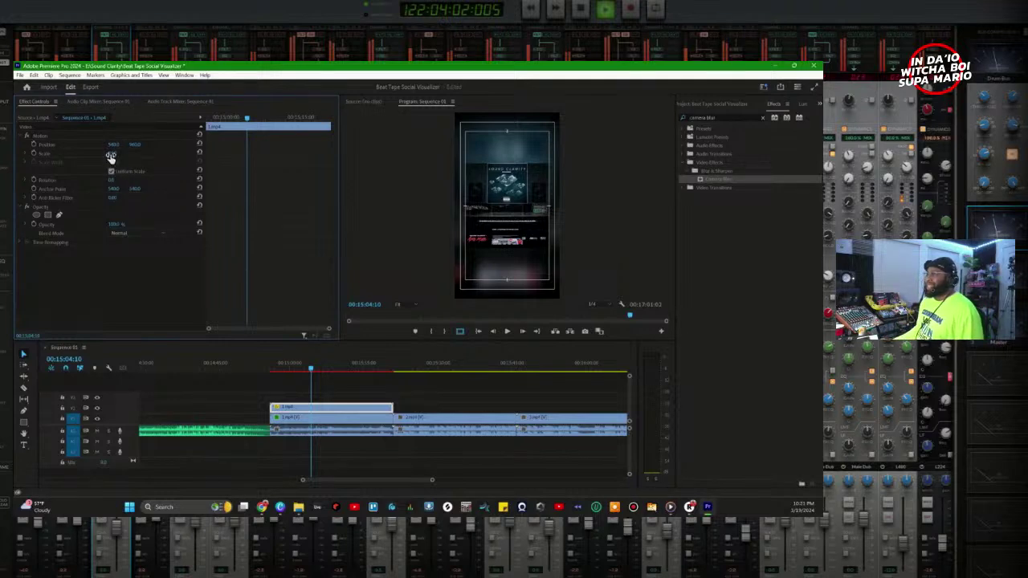
{"action": "left_click", "coordinate": [112, 154]}
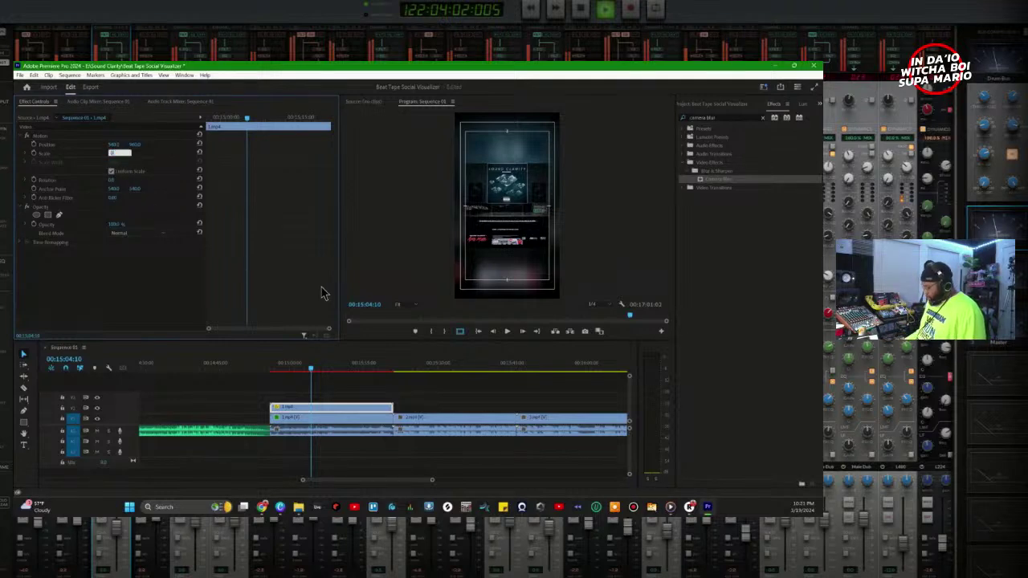
{"action": "key", "text": "Return"}
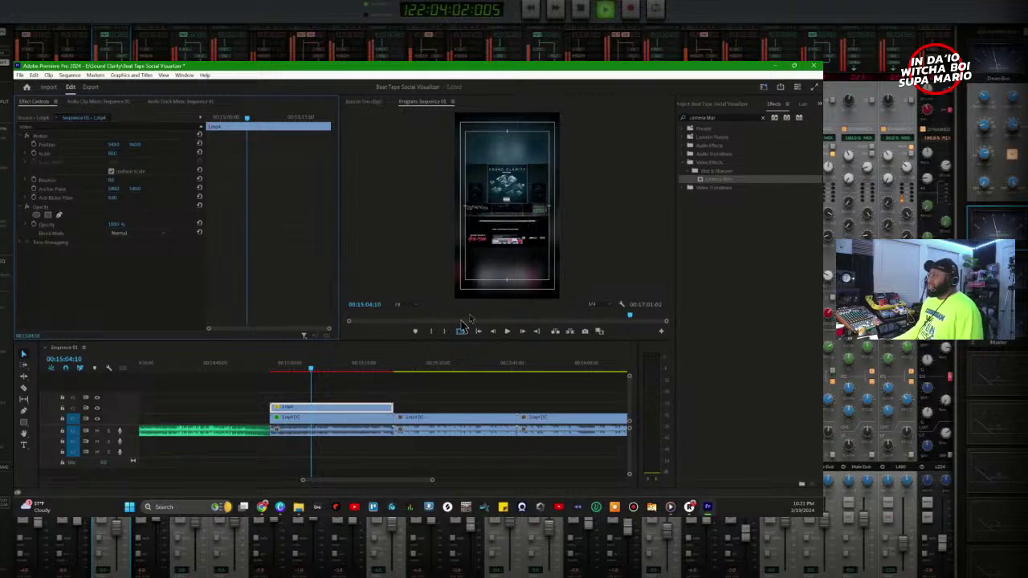
Step: Unlink the first clip's audio from its video and disable that audio
{"action": "left_click", "coordinate": [290, 435]}
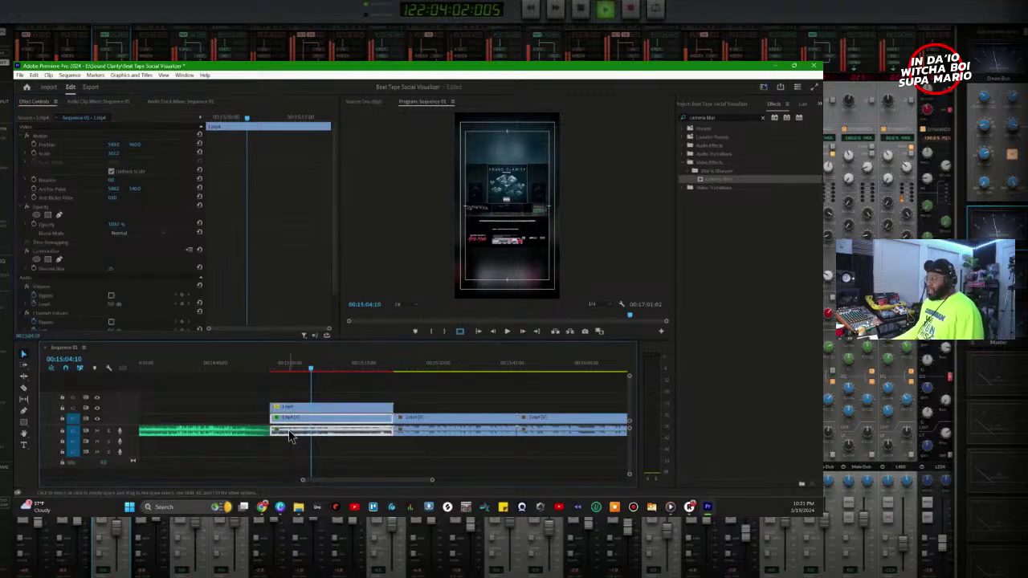
{"action": "right_click", "coordinate": [341, 436]}
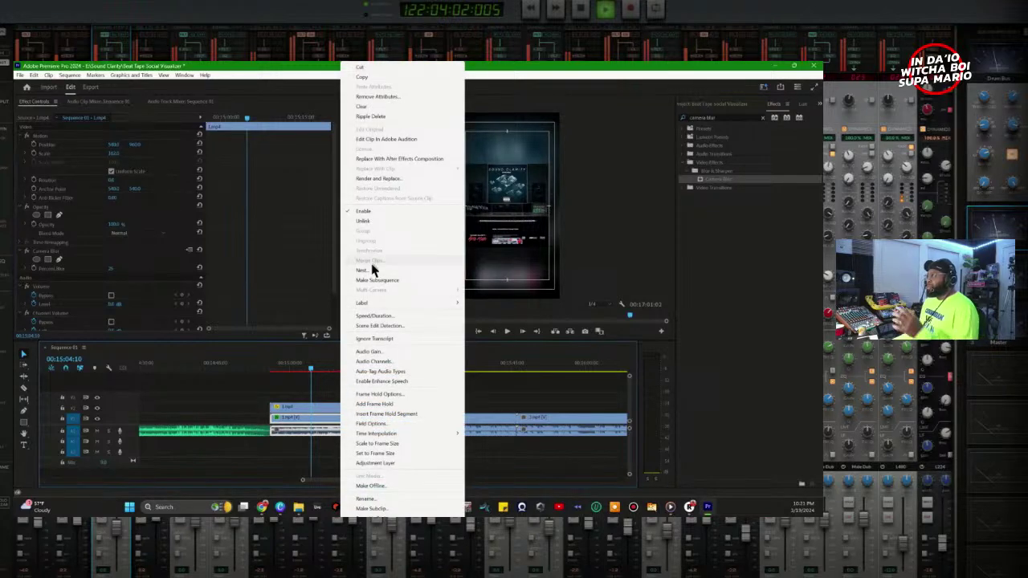
{"action": "left_click", "coordinate": [366, 222]}
{"action": "left_click", "coordinate": [366, 434]}
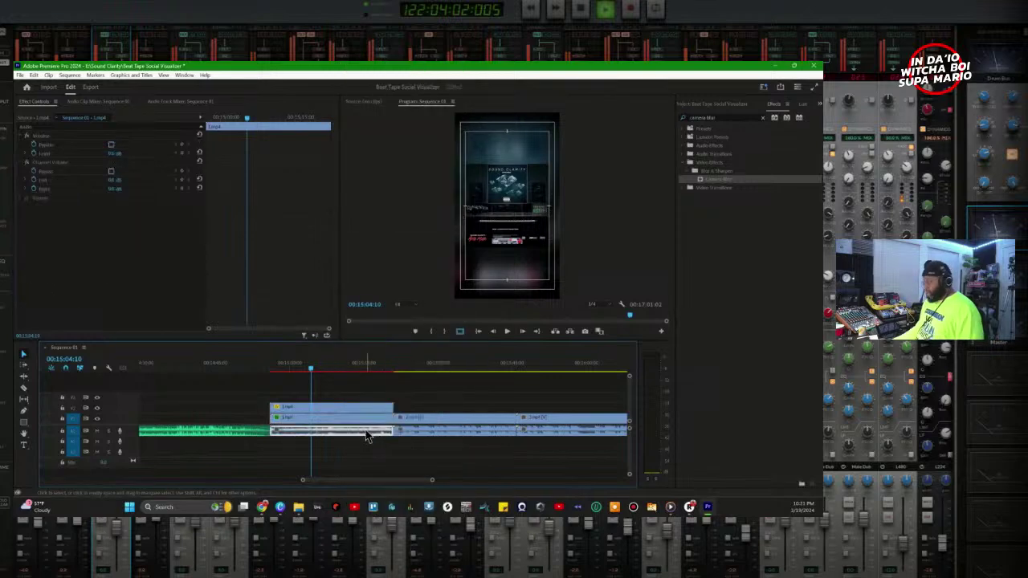
{"action": "right_click", "coordinate": [366, 434]}
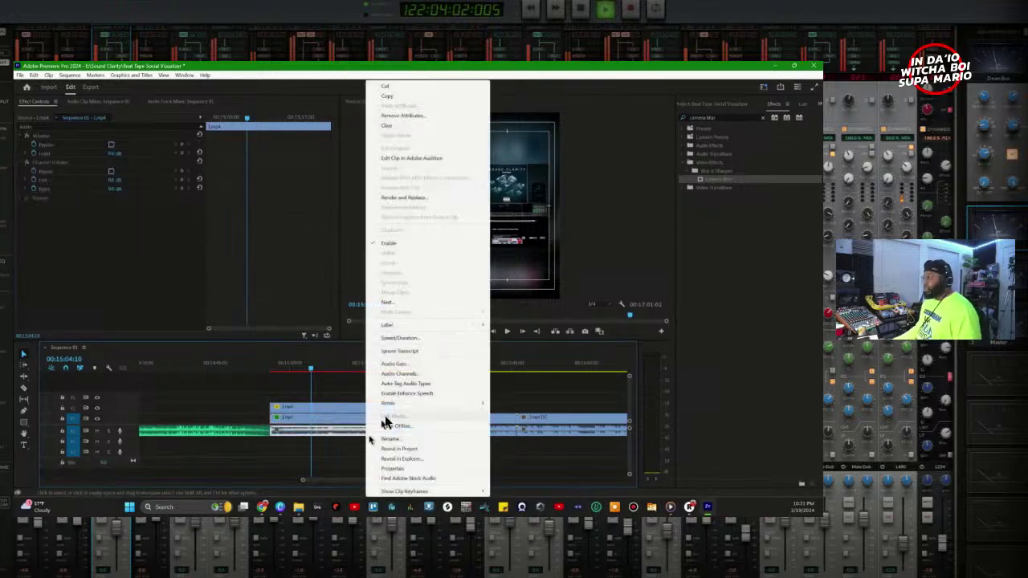
{"action": "left_click", "coordinate": [395, 244]}
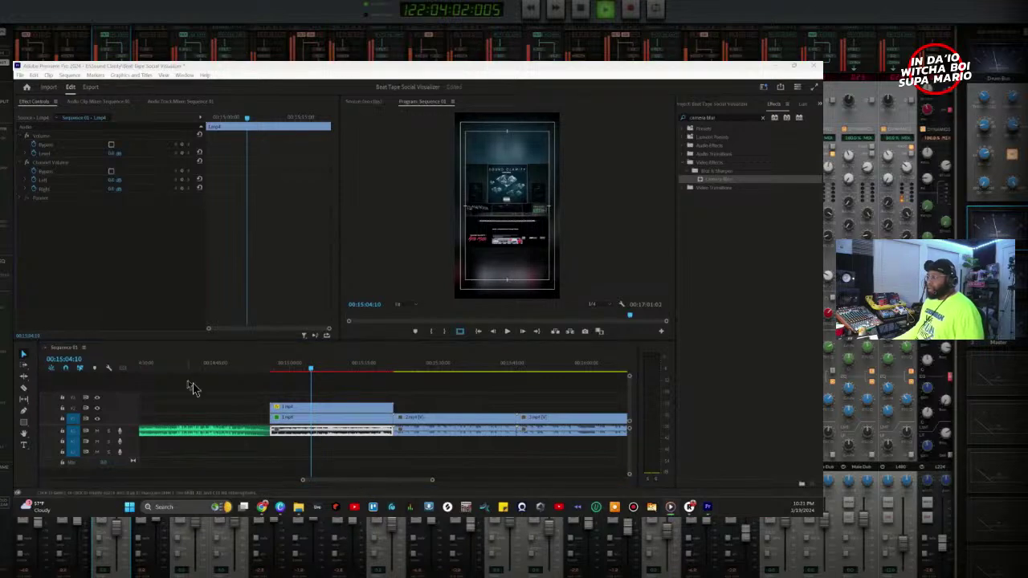
Step: Return to the start of the sequence and play the opening seconds of the first beat
{"action": "left_click", "coordinate": [282, 363]}
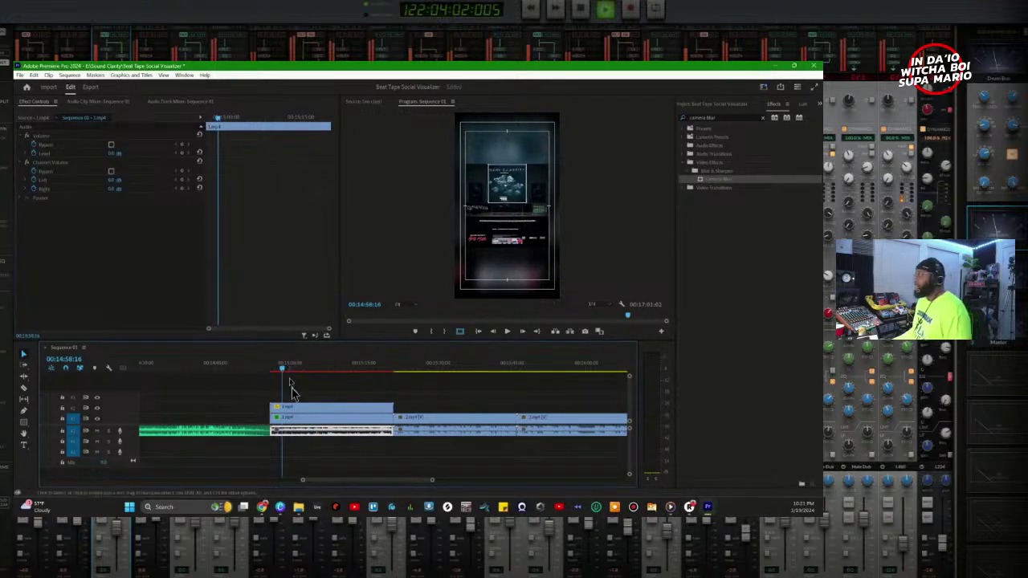
{"action": "key", "text": "minus"}
{"action": "key", "text": "minus"}
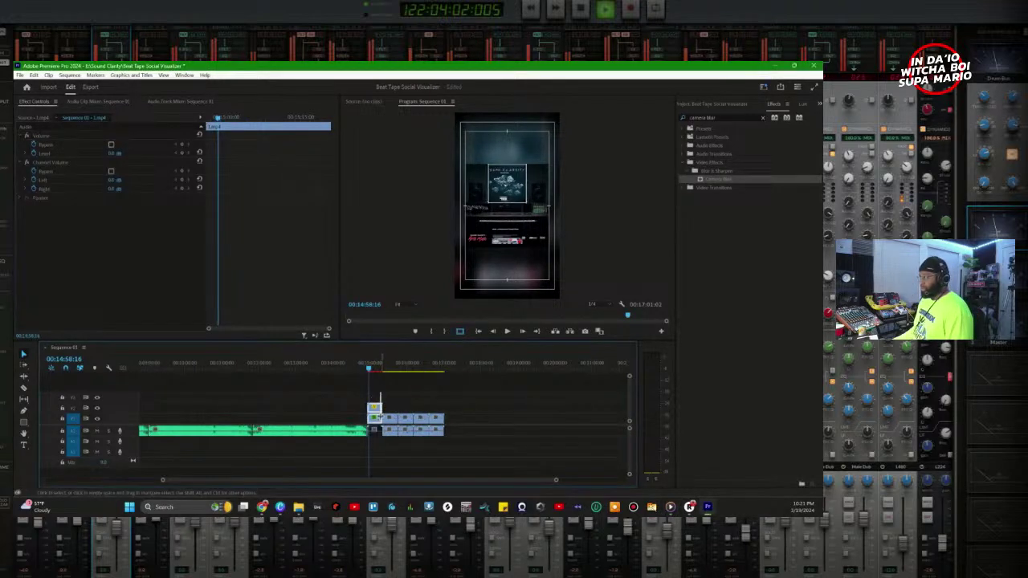
{"action": "key", "text": "Home"}
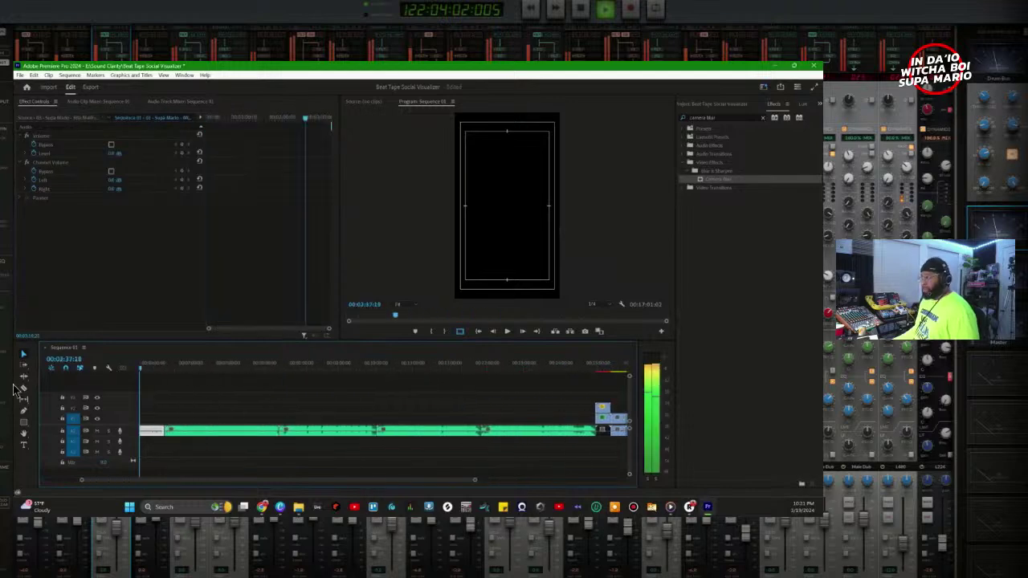
{"action": "key", "text": "space"}
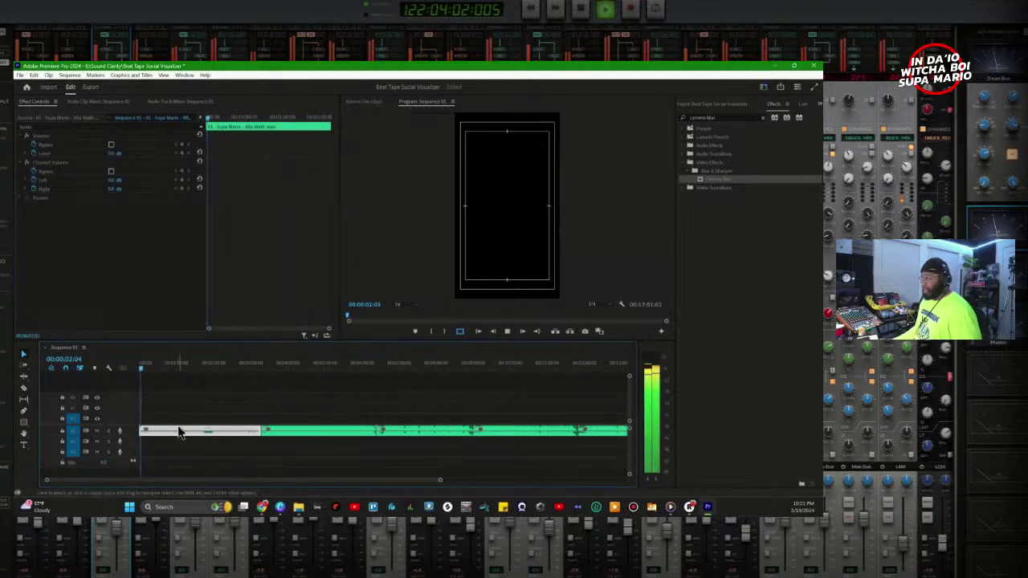
{"action": "key", "text": "space"}
Step: Move the first clip's two video layers and disabled audio above the first beat, near the sequence's start, placing the audio on A2
{"action": "key", "text": "minus"}
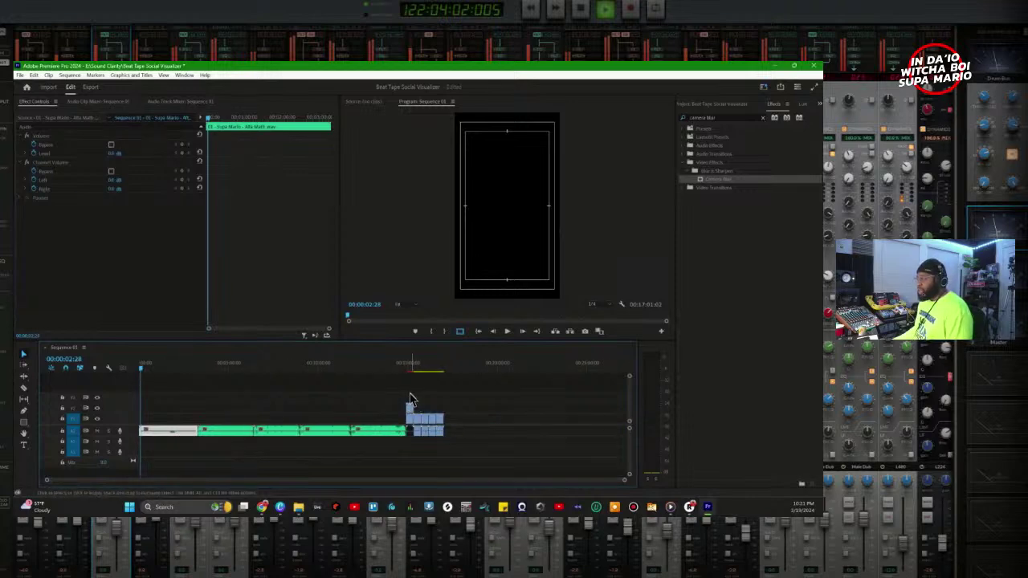
{"action": "left_click", "coordinate": [411, 427]}
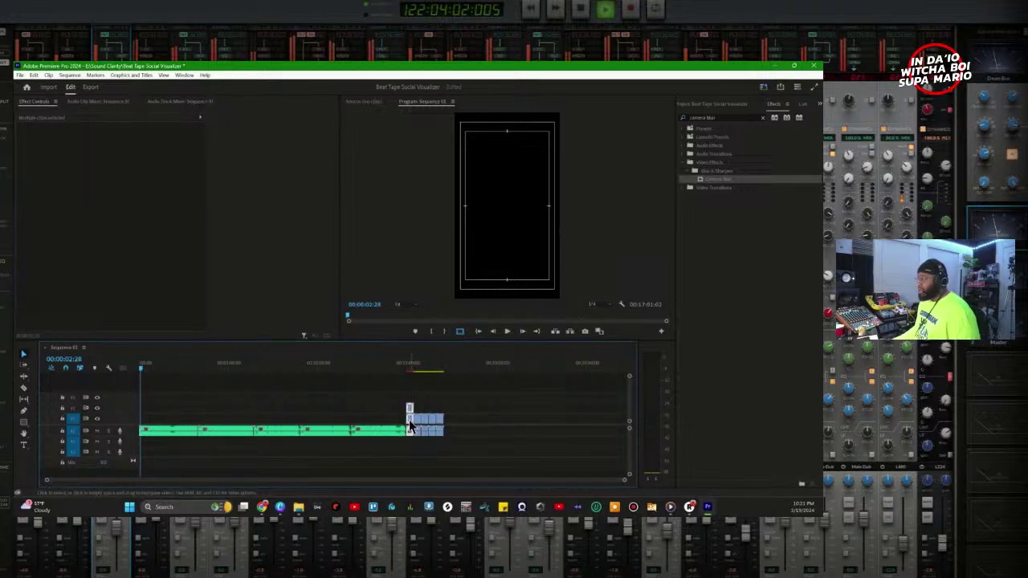
{"action": "left_click_drag", "start_coordinate": [409, 425], "coordinate": [150, 447]}
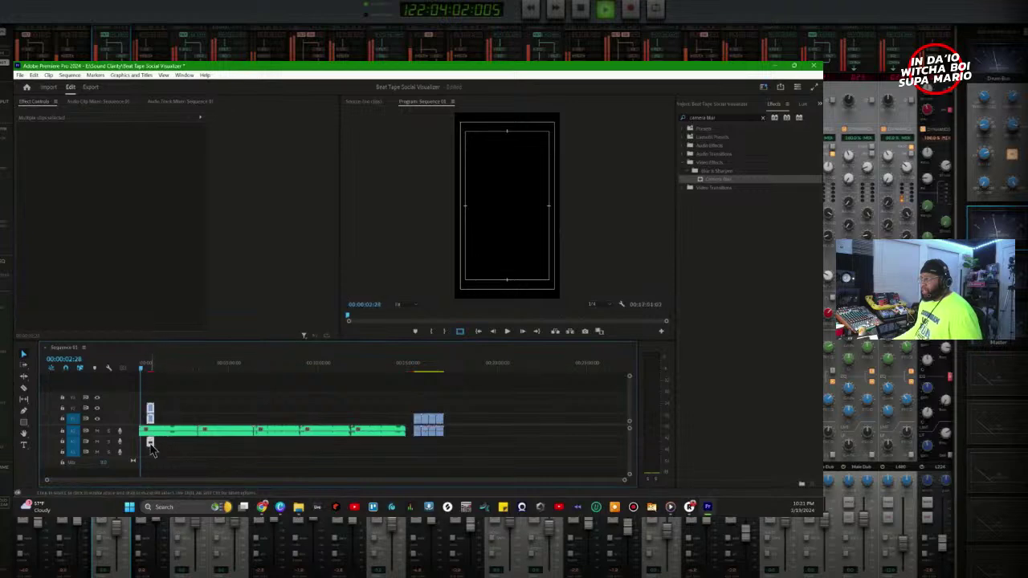
{"action": "left_click", "coordinate": [147, 372]}
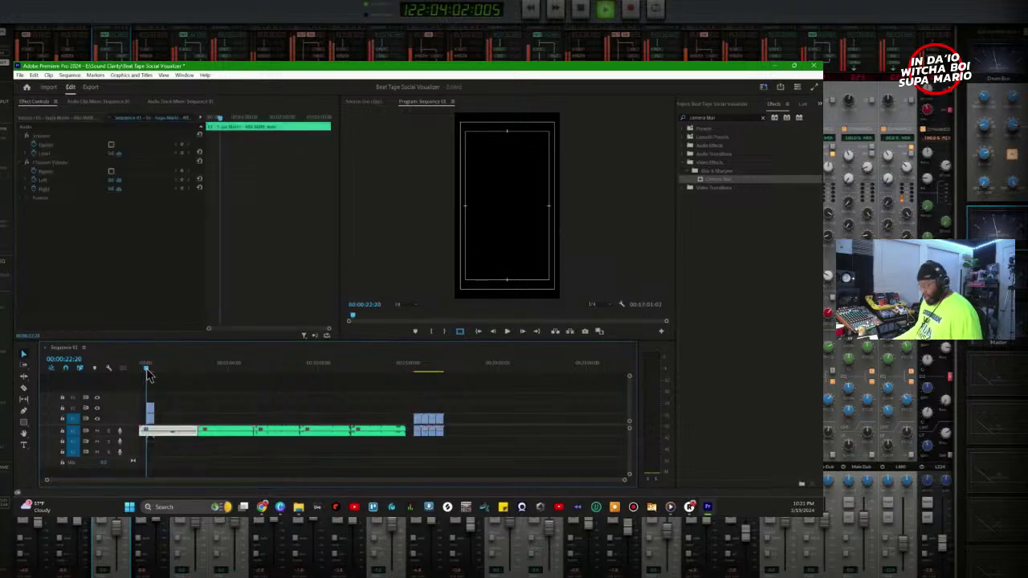
Step: Play the first beat at several points around 00:01:00 to 00:01:19 to find a starting point for the visuals near 00:01:12
{"action": "key", "text": "="}
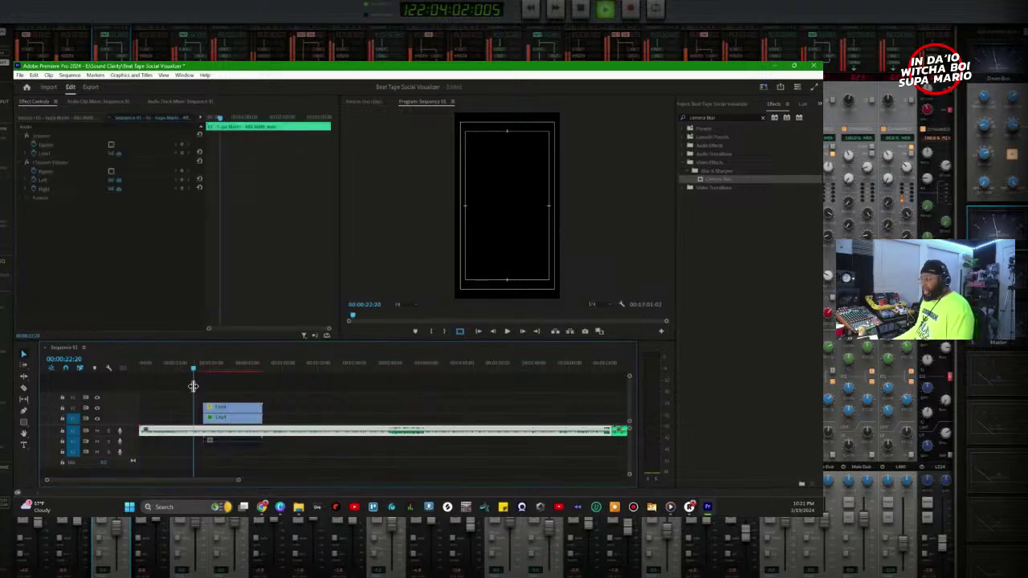
{"action": "left_click", "coordinate": [270, 367]}
{"action": "key", "text": "space"}
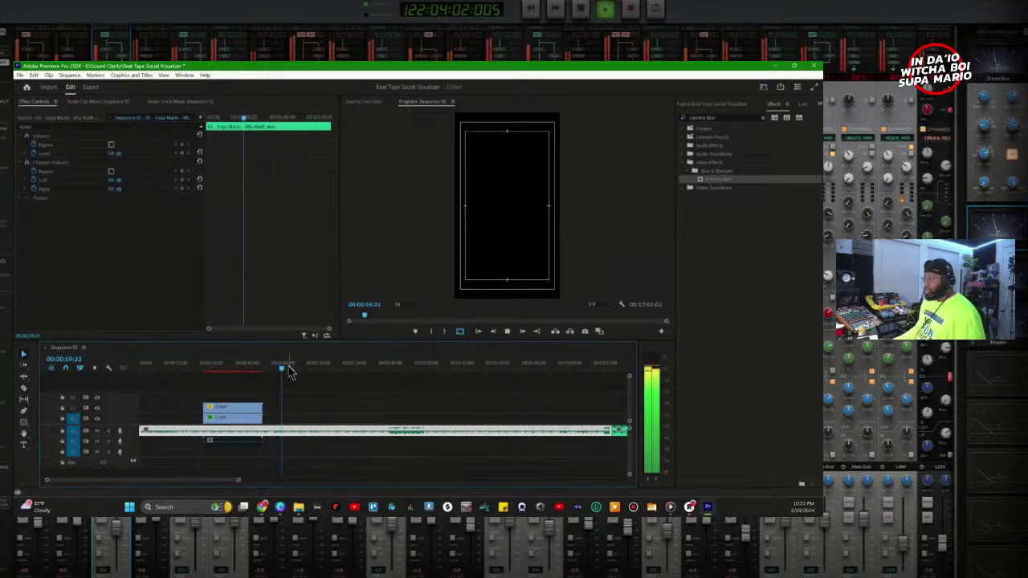
{"action": "left_click", "coordinate": [299, 367]}
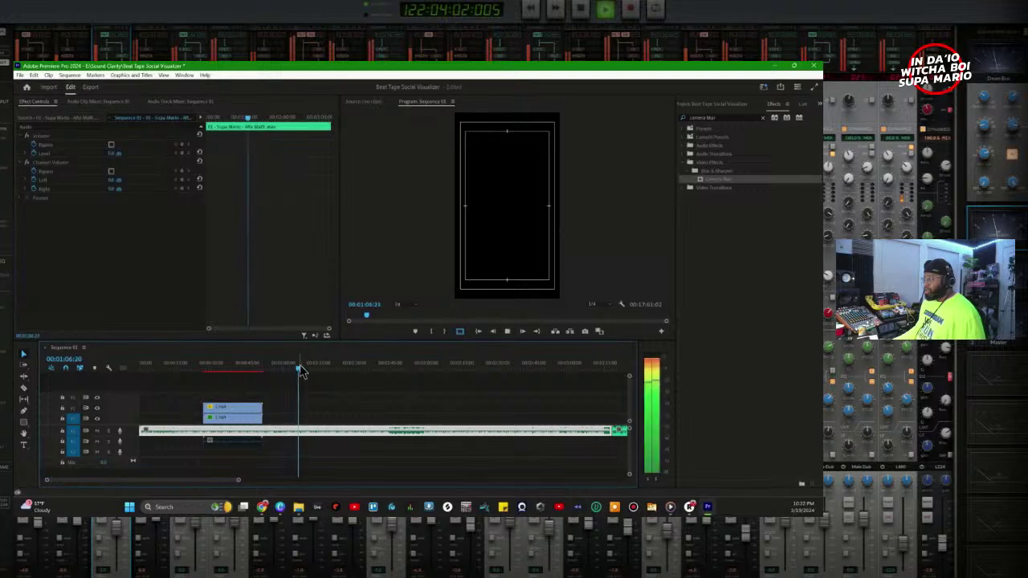
{"action": "left_click", "coordinate": [309, 369]}
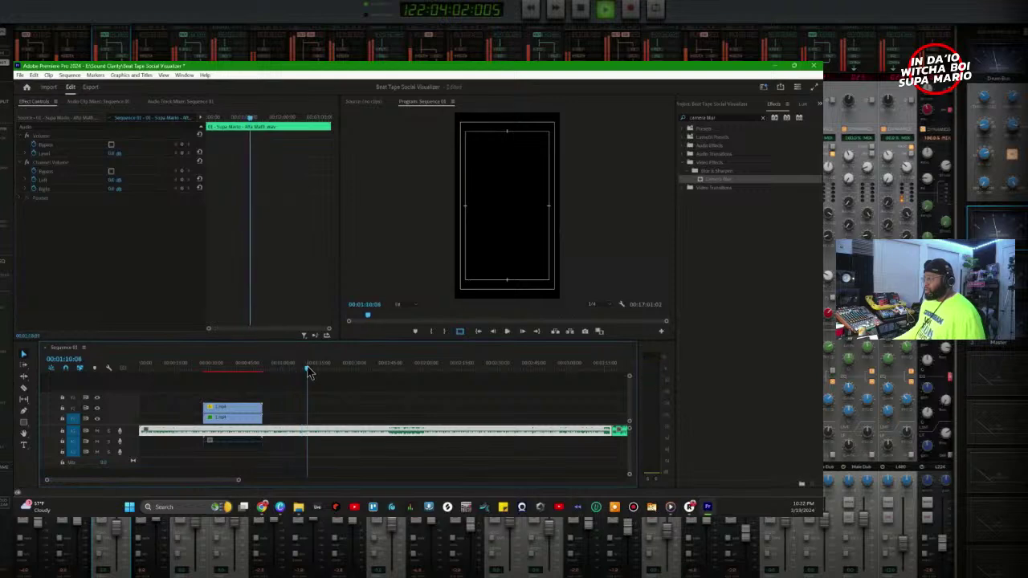
{"action": "key", "text": "space"}
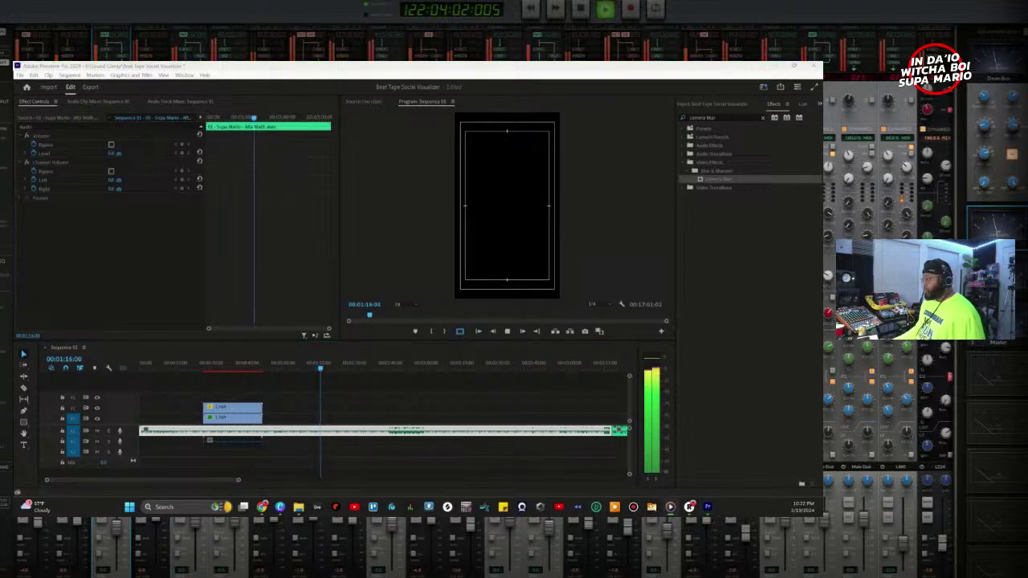
{"action": "left_click", "coordinate": [307, 379]}
{"action": "key", "text": "space"}
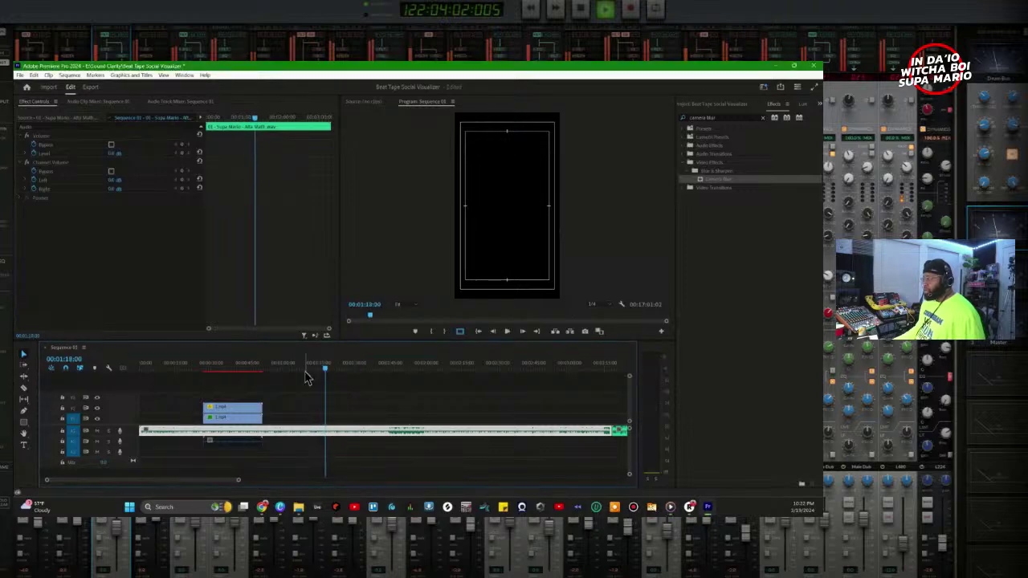
{"action": "left_click", "coordinate": [308, 367]}
{"action": "key", "text": "space"}
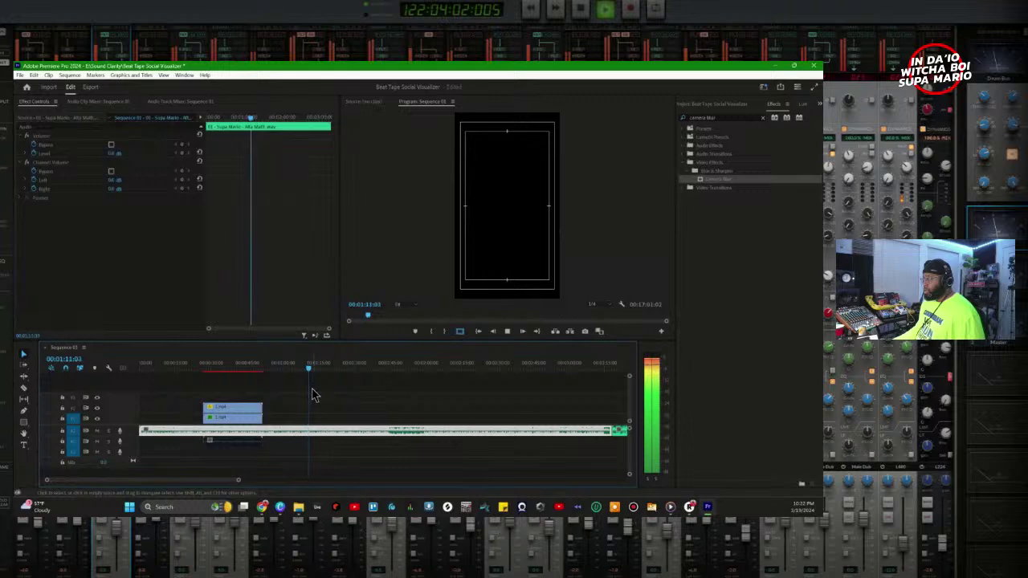
{"action": "key", "text": "space"}
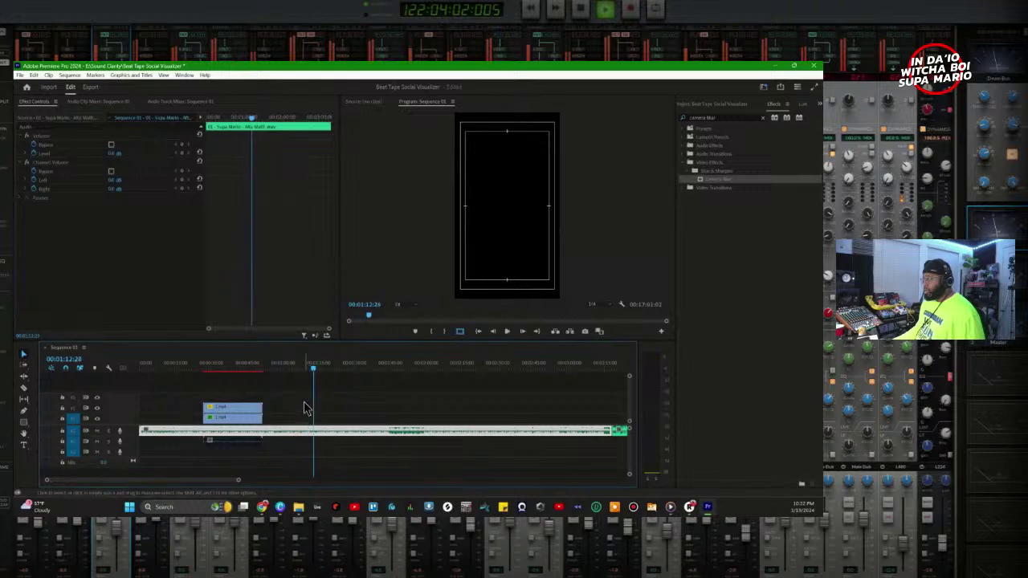
Step: Move the two video layers to start at about 00:01:12:28 over the first beat and delete their leftover disabled audio on A2
{"action": "left_click_drag", "start_coordinate": [286, 391], "coordinate": [336, 426]}
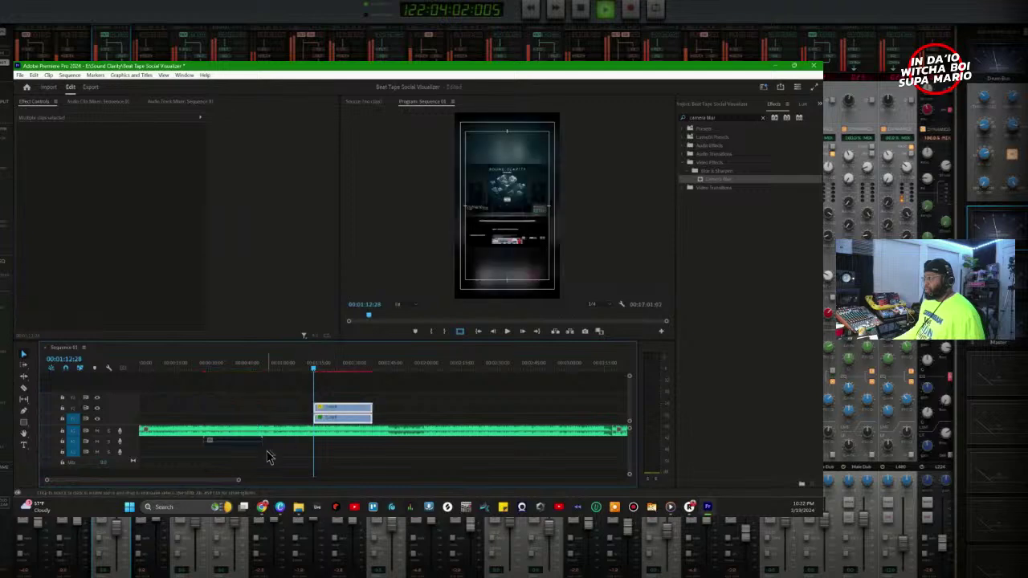
{"action": "left_click", "coordinate": [248, 442]}
{"action": "left_click", "coordinate": [249, 449]}
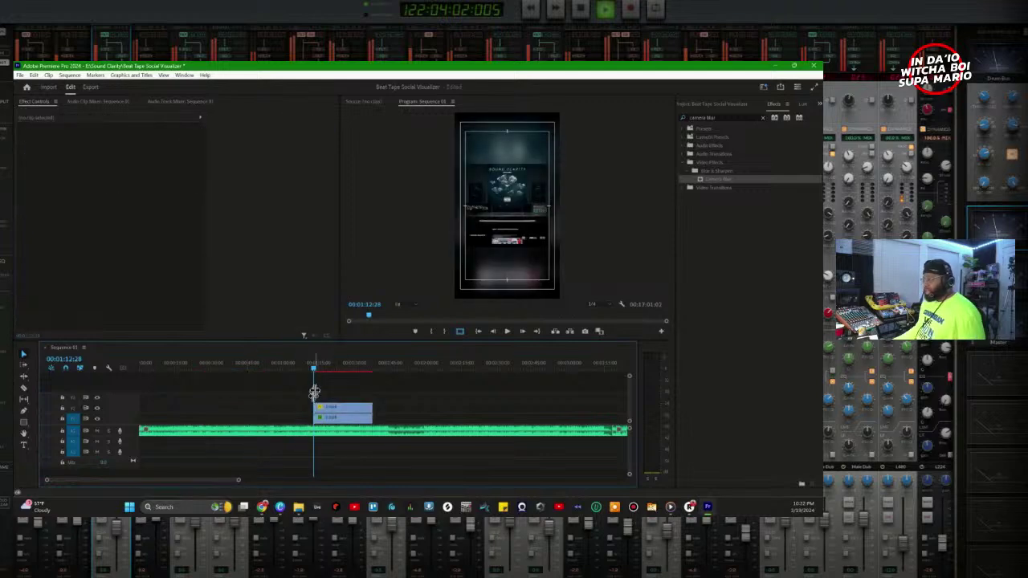
{"action": "left_click", "coordinate": [307, 366]}
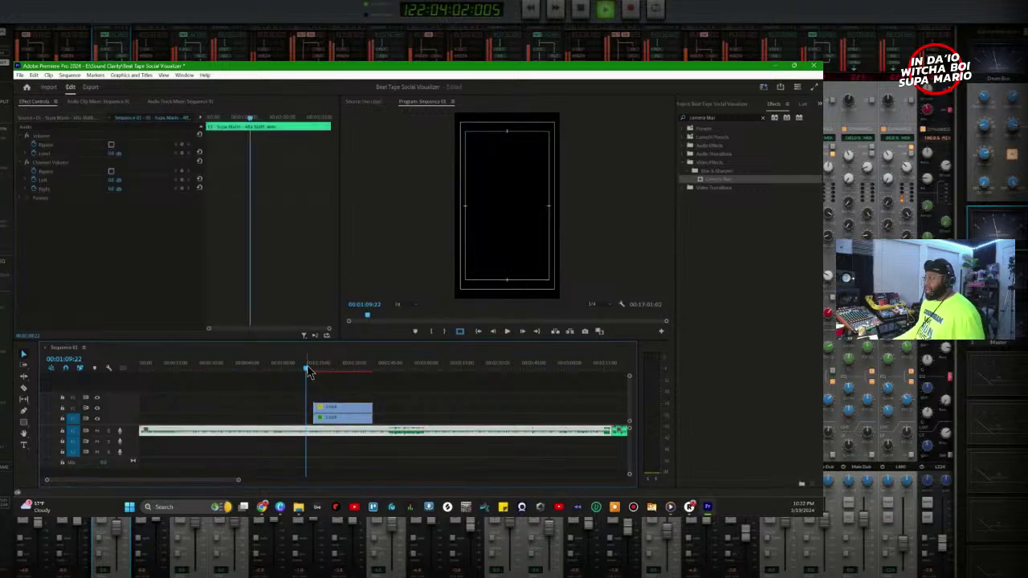
{"action": "left_click_drag", "start_coordinate": [309, 371], "coordinate": [316, 376]}
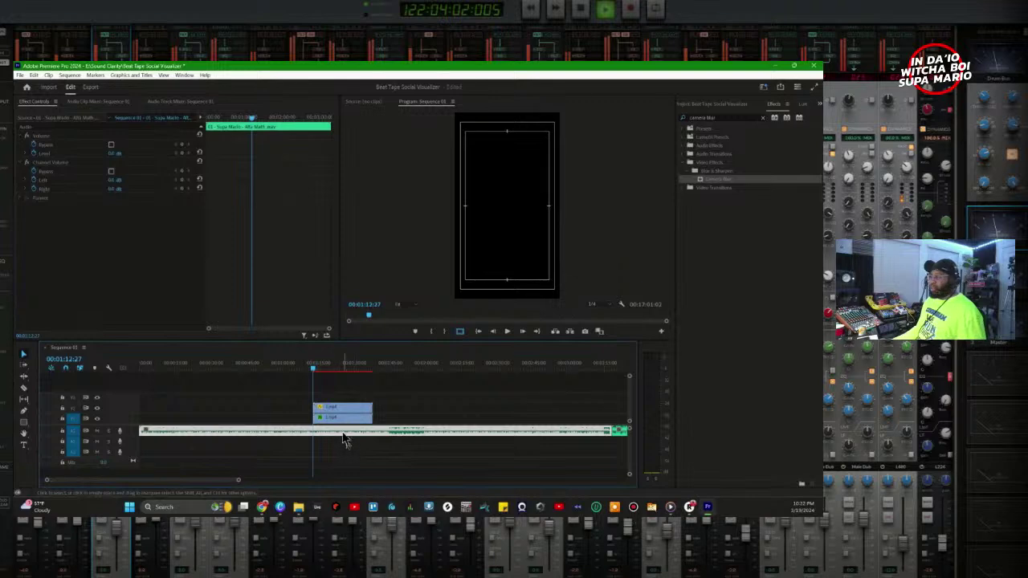
Step: Duplicate both stacked video layers and place the second pair directly after the first, with the first starting at 00:01:12:27
{"action": "left_click", "coordinate": [368, 411]}
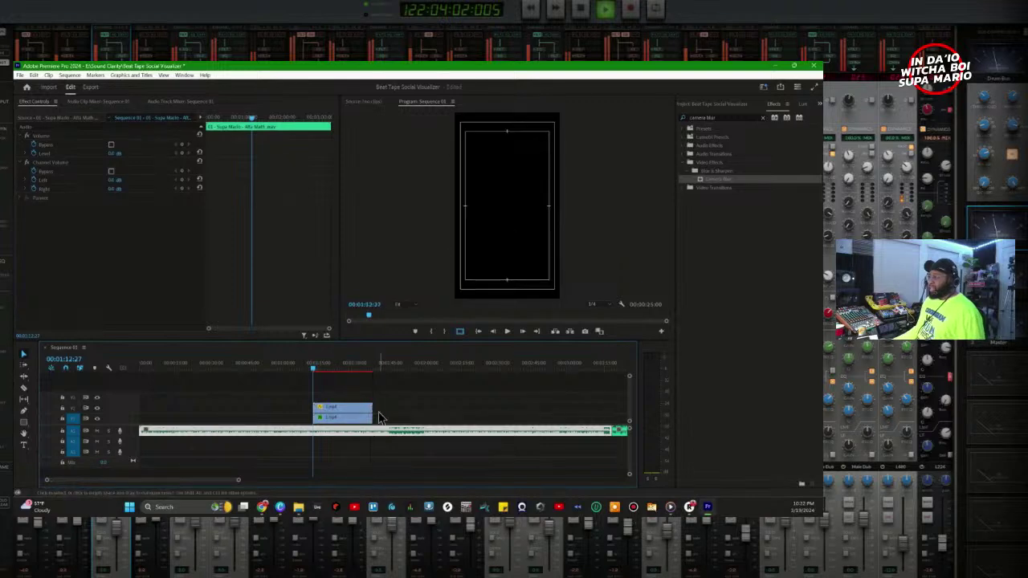
{"action": "left_click", "coordinate": [383, 394]}
{"action": "left_click", "coordinate": [344, 414]}
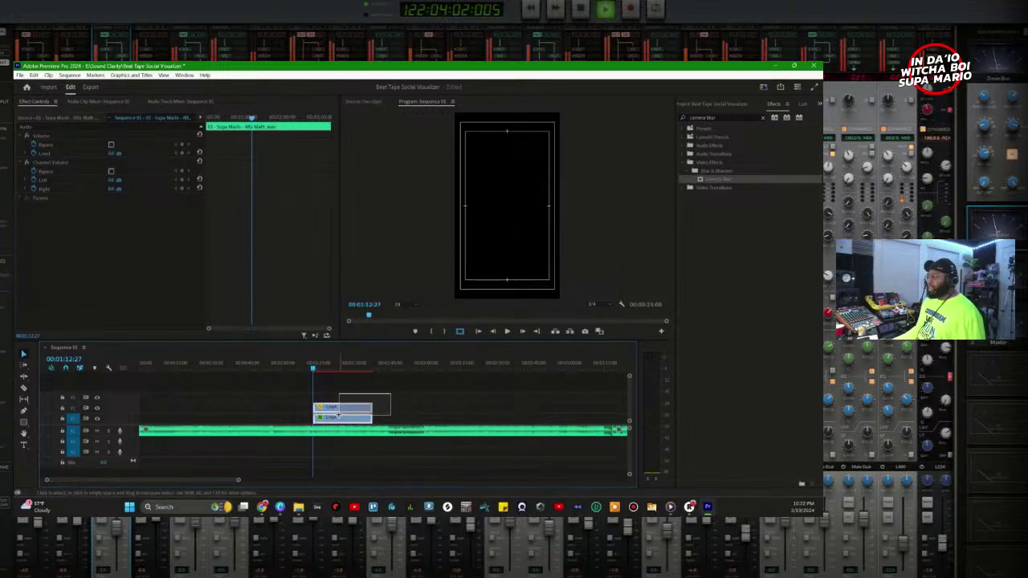
{"action": "left_click_drag", "start_coordinate": [342, 410], "coordinate": [428, 408]}
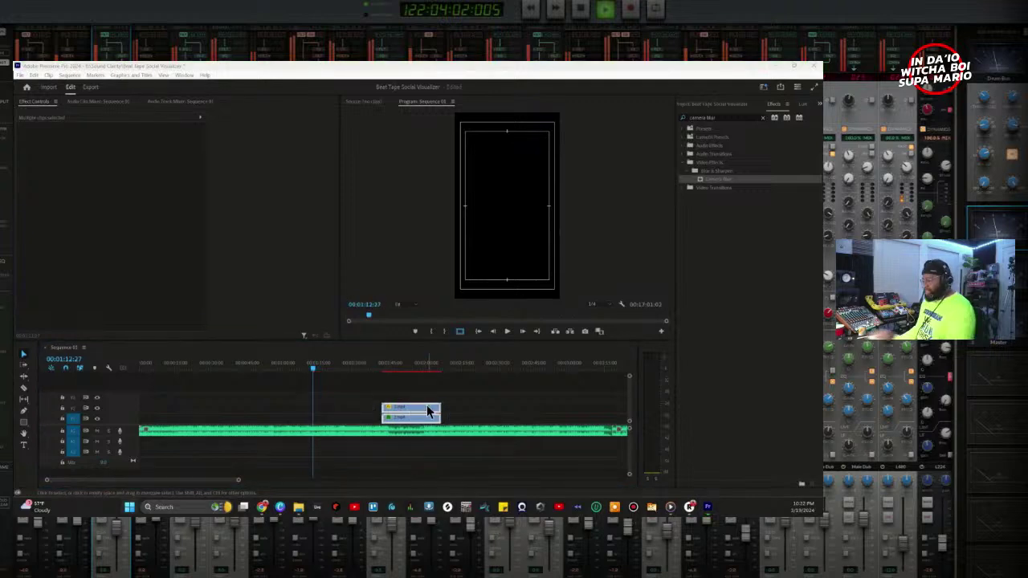
{"action": "key", "text": "ctrl+v"}
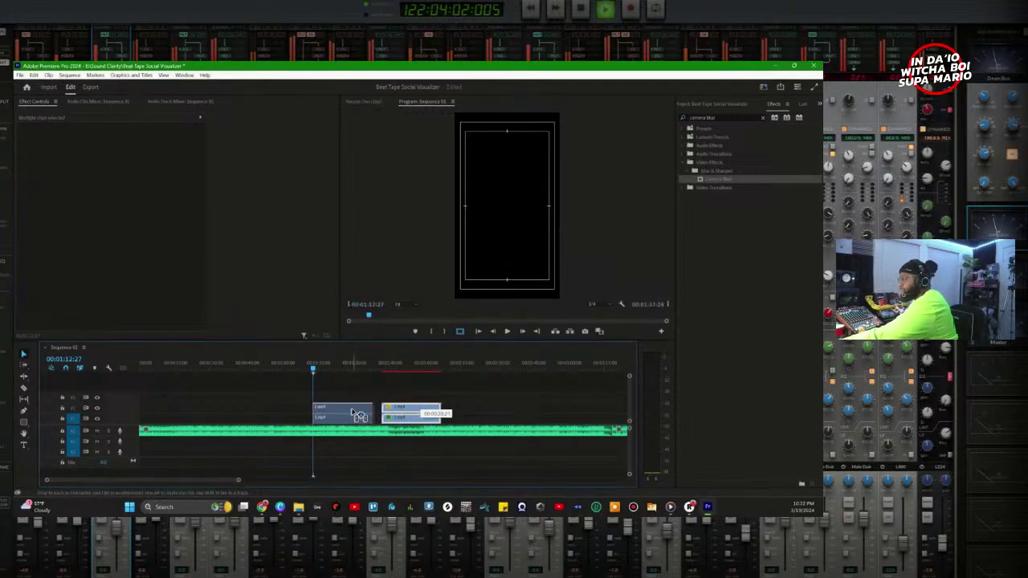
{"action": "left_click_drag", "start_coordinate": [459, 403], "coordinate": [414, 411]}
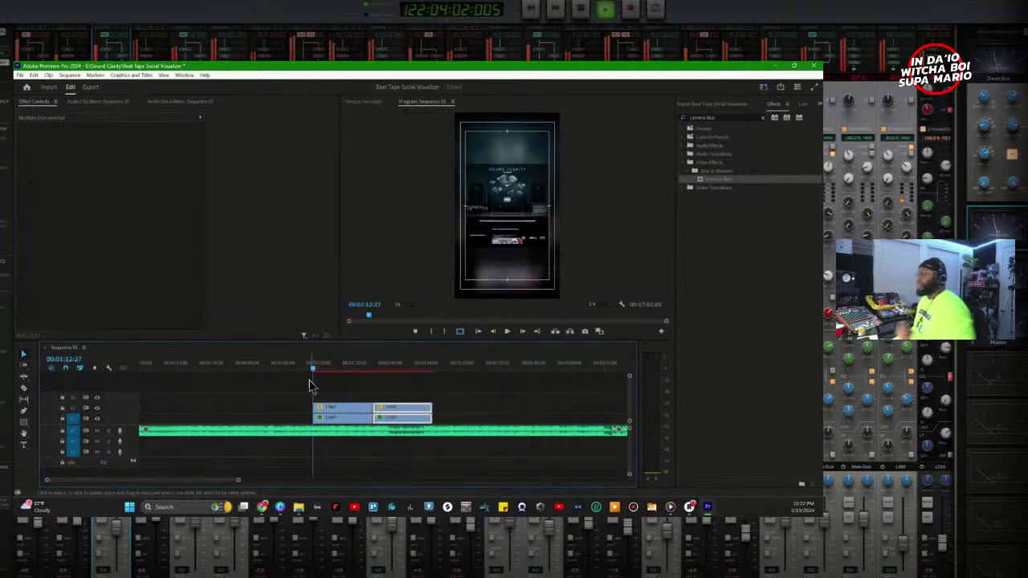
Step: Preview the visuals from 00:01:09:22, enlarge the program monitor, and set its playback resolution to Full
{"action": "left_click", "coordinate": [308, 367]}
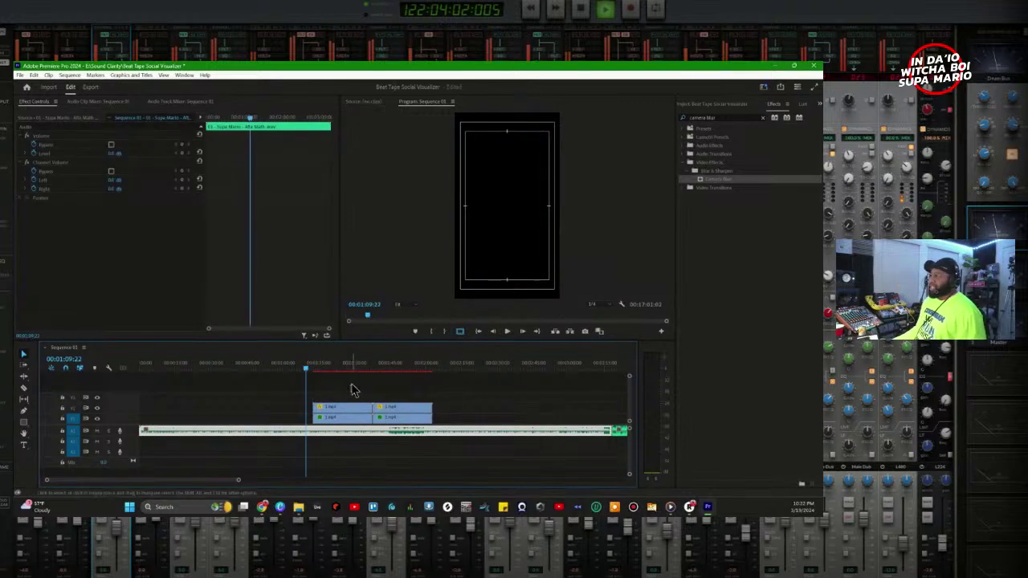
{"action": "key", "text": "space"}
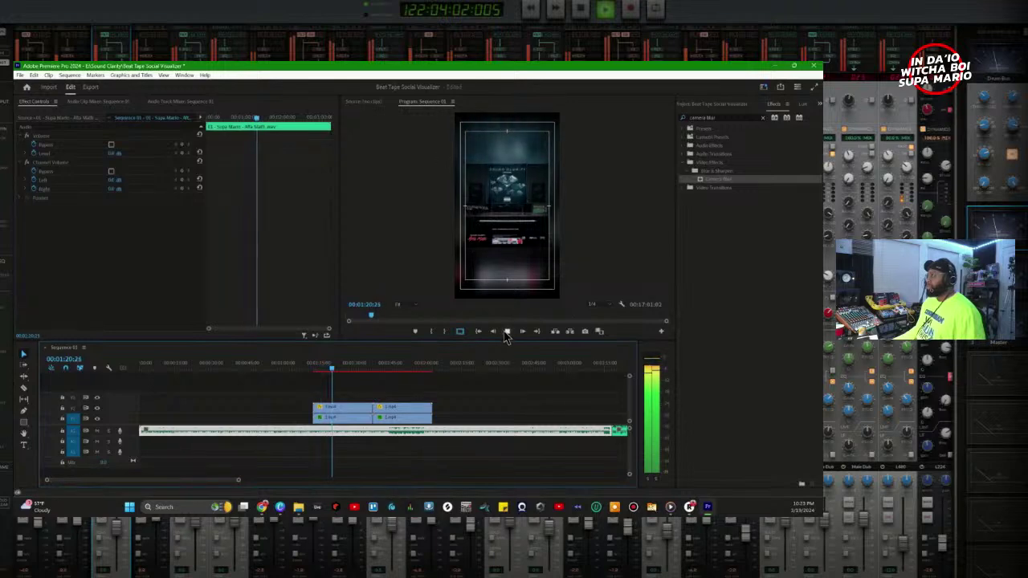
{"action": "left_click_drag", "start_coordinate": [505, 341], "coordinate": [513, 398]}
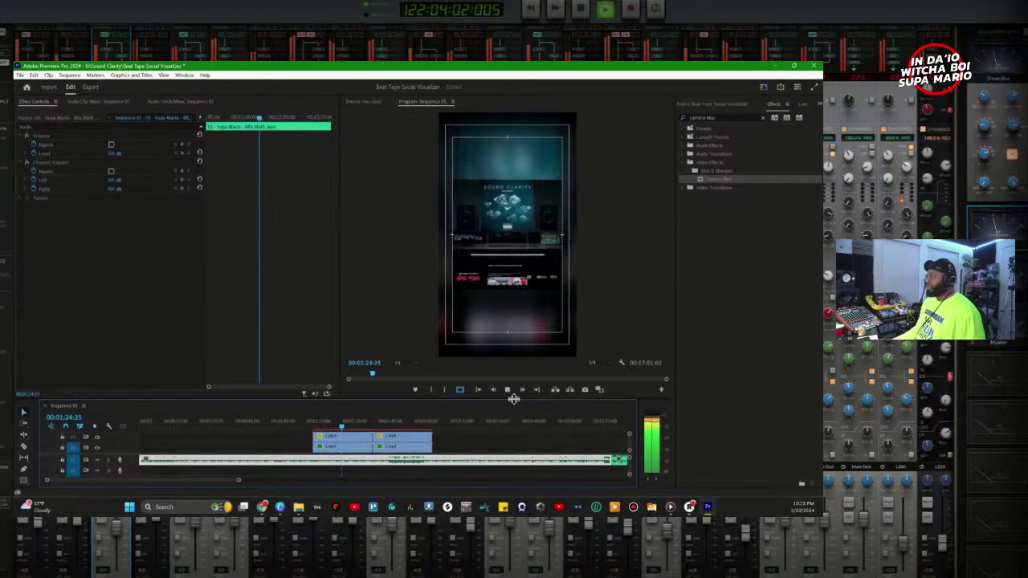
{"action": "left_click", "coordinate": [593, 367]}
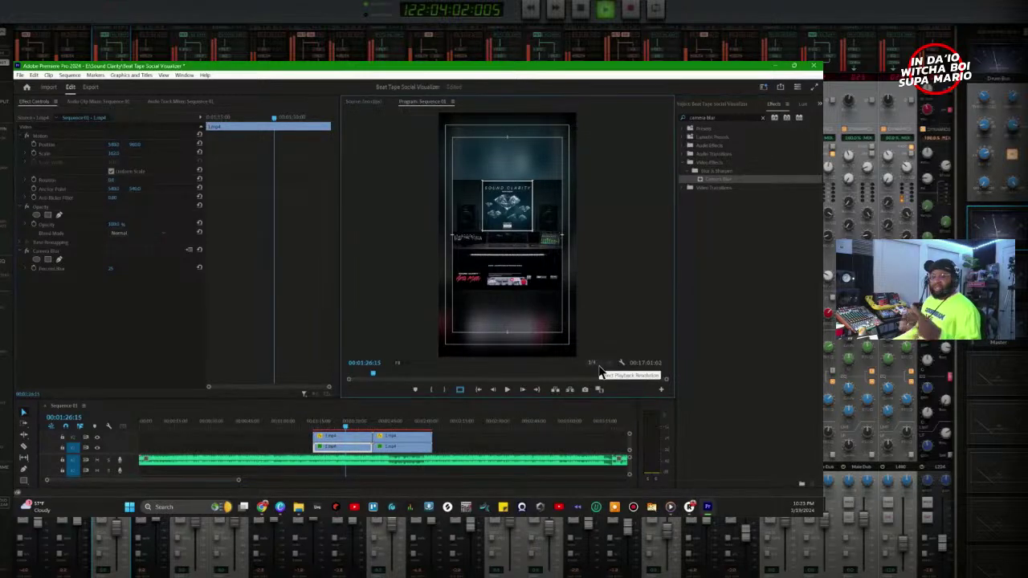
{"action": "left_click", "coordinate": [599, 372]}
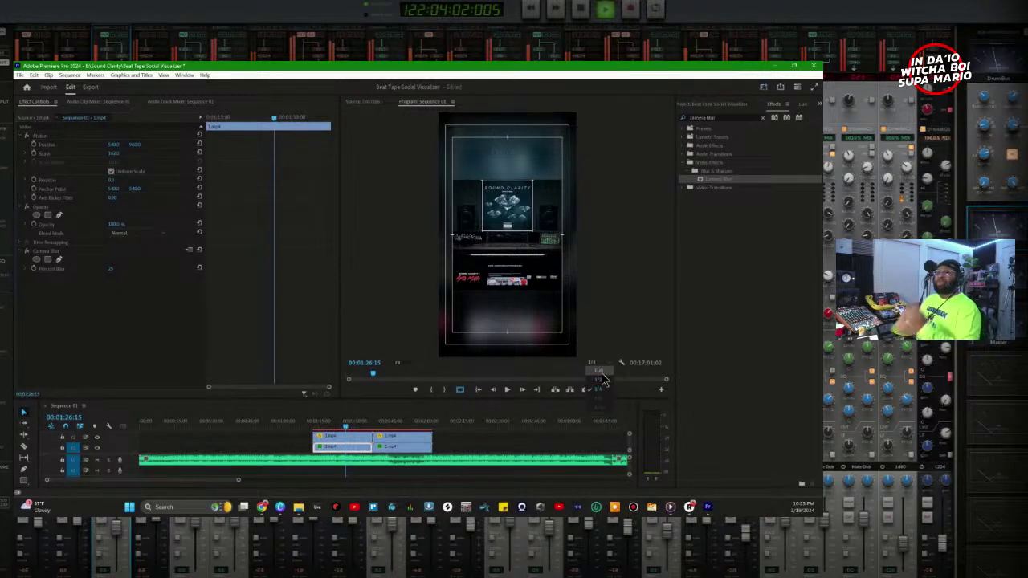
{"action": "left_click", "coordinate": [600, 373]}
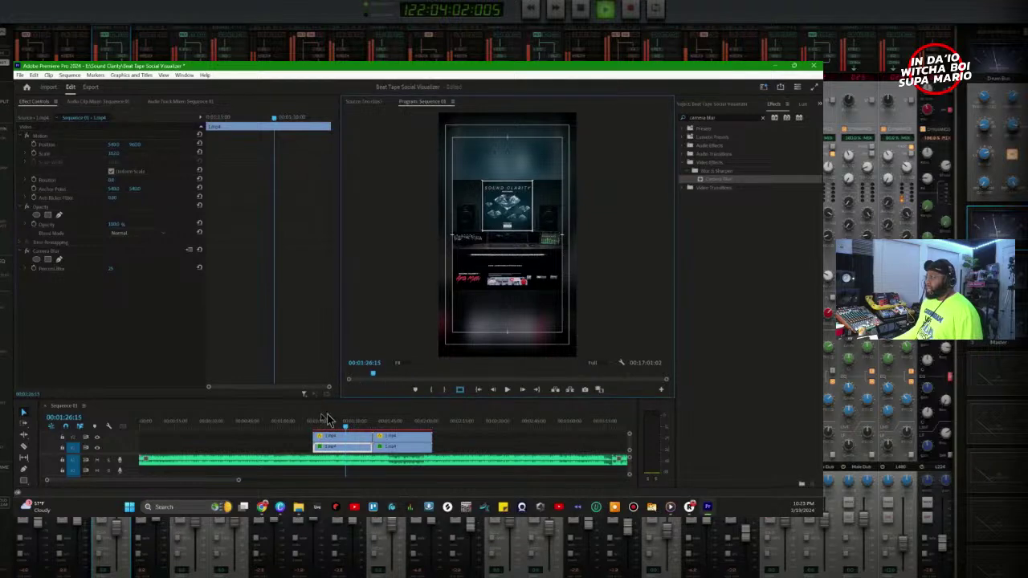
Step: Play through the join between the original and duplicated clips to check how the visualizer loops
{"action": "key", "text": "space"}
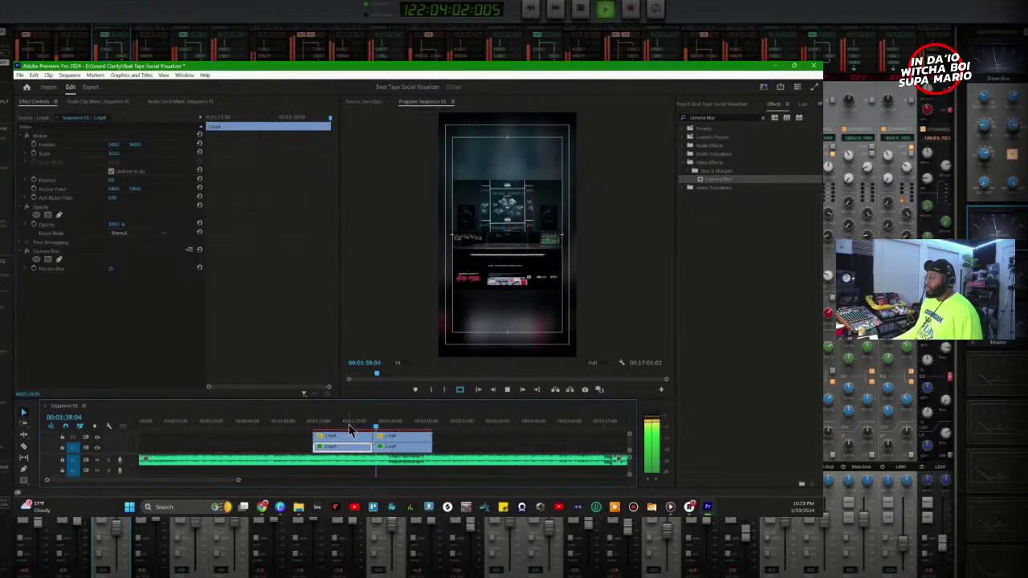
{"action": "key", "text": "space"}
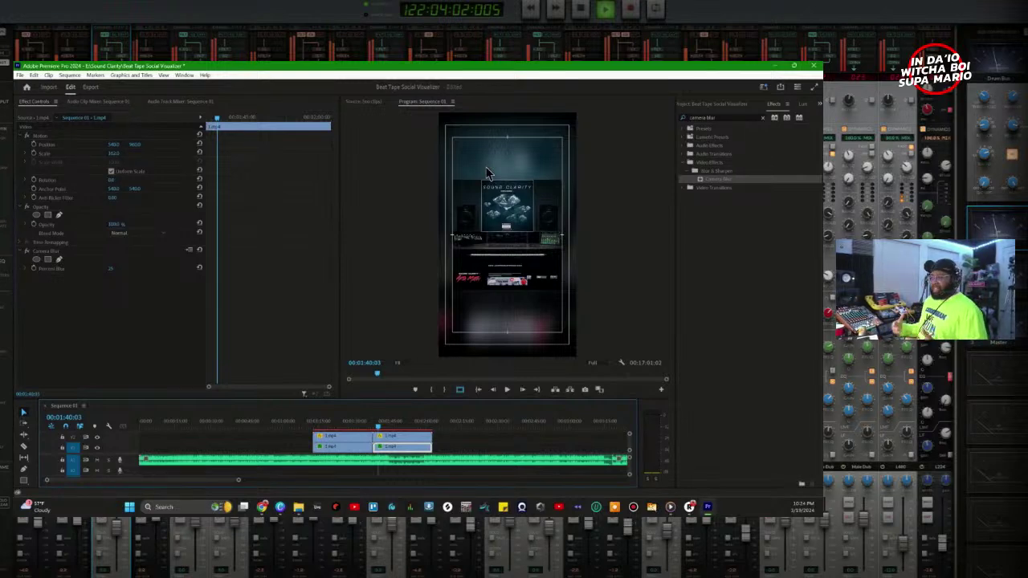
{"action": "key", "text": "Left"}
{"action": "key", "text": "space"}
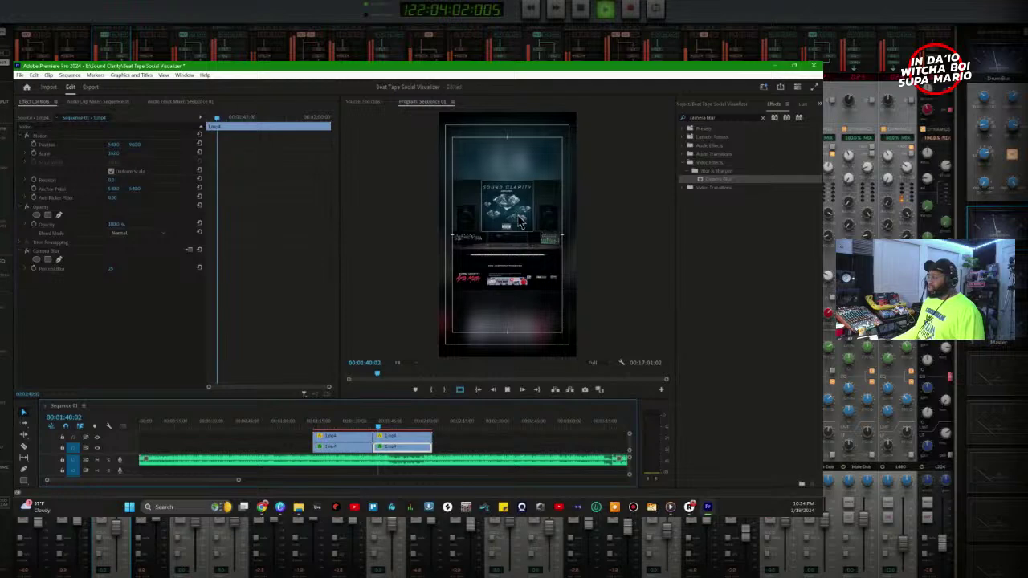
{"action": "key", "text": "space"}
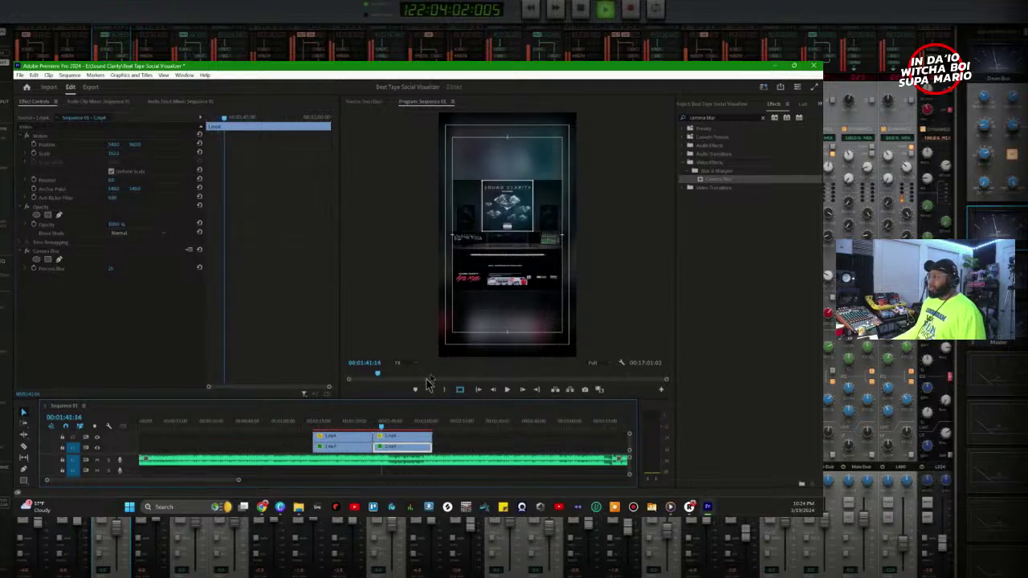
Step: Mark an In point at the start of the first clip pair and an Out point at the end of the duplicated pair
{"action": "left_click", "coordinate": [432, 390]}
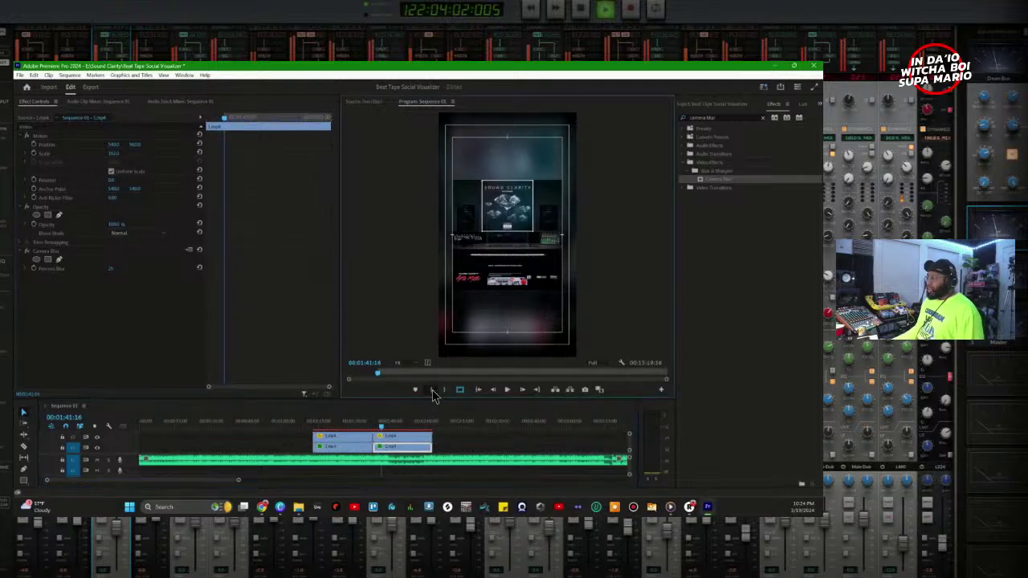
{"action": "left_click_drag", "start_coordinate": [382, 419], "coordinate": [314, 419]}
{"action": "left_click", "coordinate": [430, 417]}
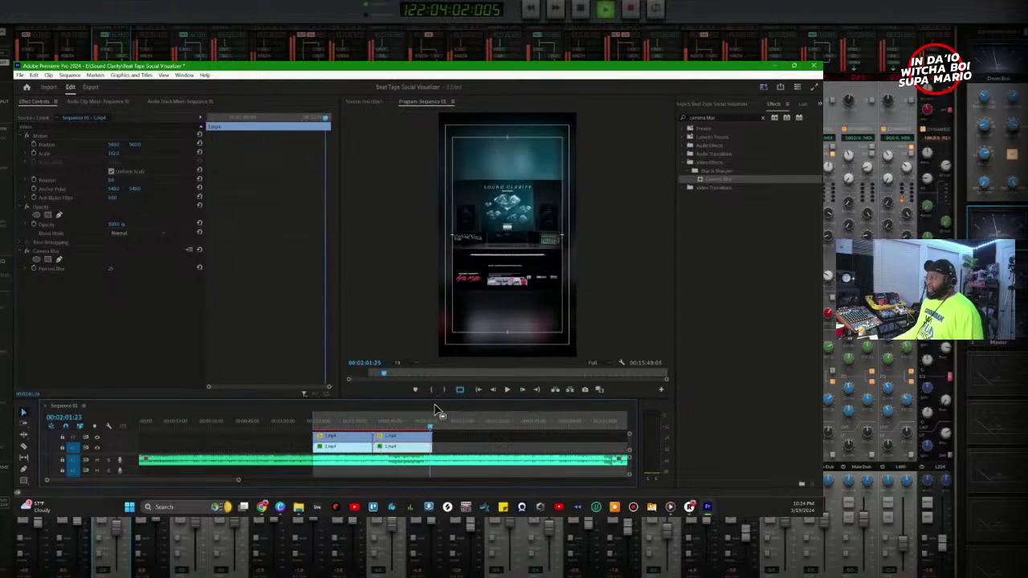
{"action": "left_click", "coordinate": [445, 389]}
{"action": "mouse_move", "coordinate": [429, 423]}
{"action": "left_mouse_down"}
{"action": "mouse_move", "coordinate": [410, 422]}
{"action": "mouse_move", "coordinate": [432, 418]}
{"action": "left_mouse_up"}
Step: Play the closing seconds of the marked range to check where the beat ends with the visuals
{"action": "left_click", "coordinate": [403, 421]}
{"action": "key", "text": "space"}
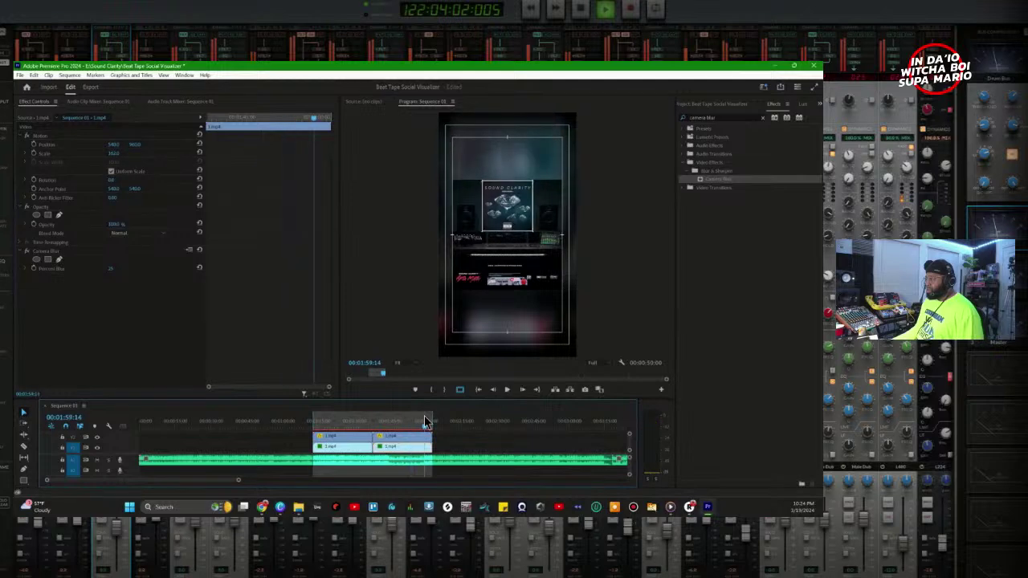
{"action": "left_click", "coordinate": [427, 421]}
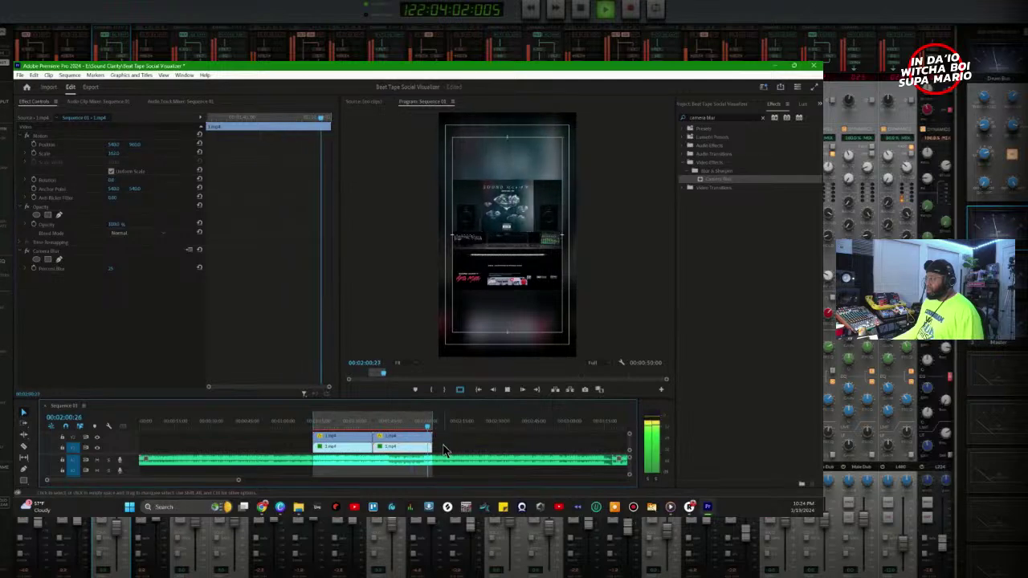
{"action": "key", "text": "space"}
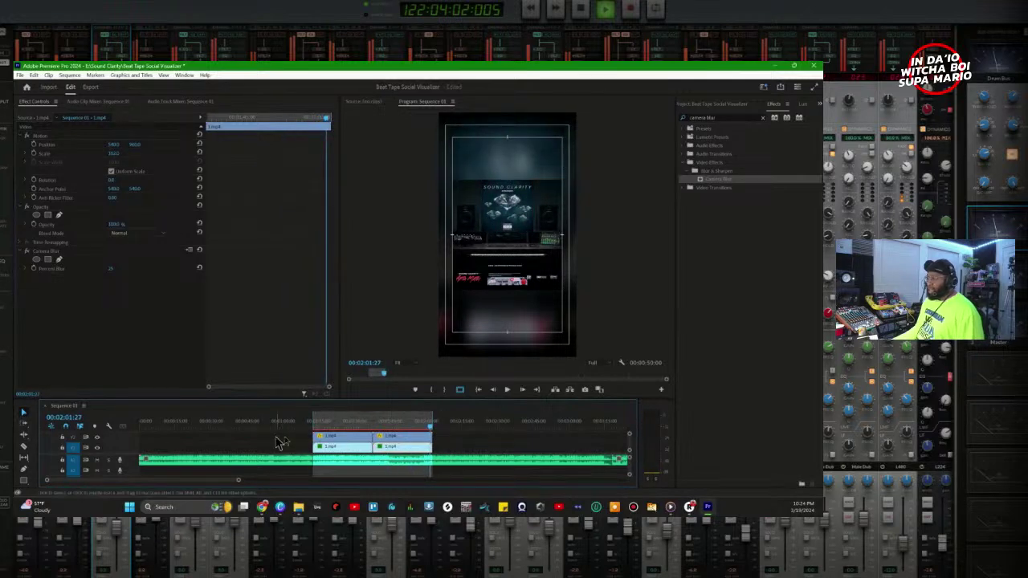
Step: Move both clip pairs together to start at 00:00:14:21 over the first beat and mark the In point there
{"action": "left_click", "coordinate": [143, 423]}
{"action": "left_click_drag", "start_coordinate": [139, 427], "coordinate": [175, 428]}
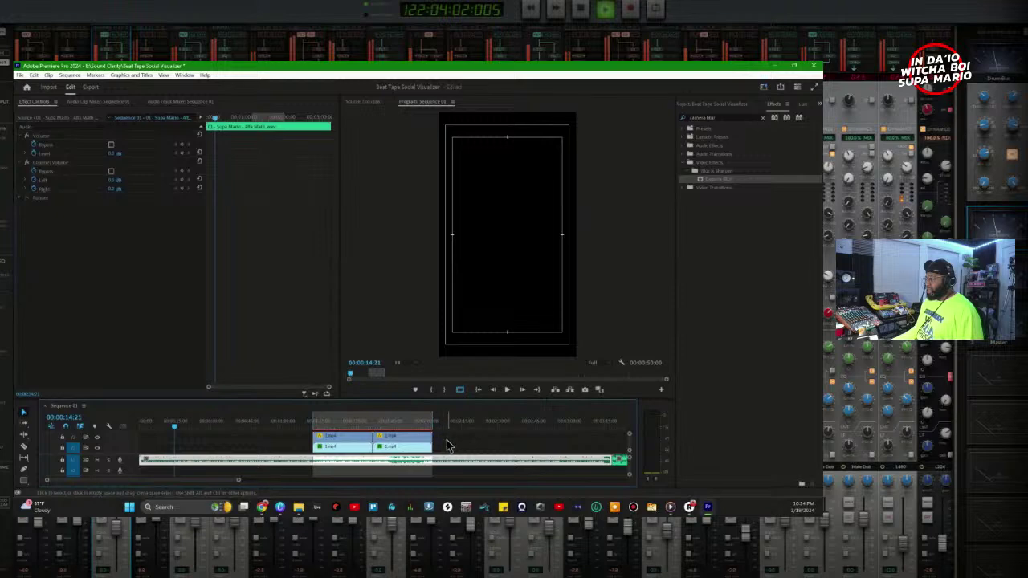
{"action": "left_click_drag", "start_coordinate": [448, 446], "coordinate": [343, 444]}
{"action": "left_click_drag", "start_coordinate": [345, 444], "coordinate": [213, 440]}
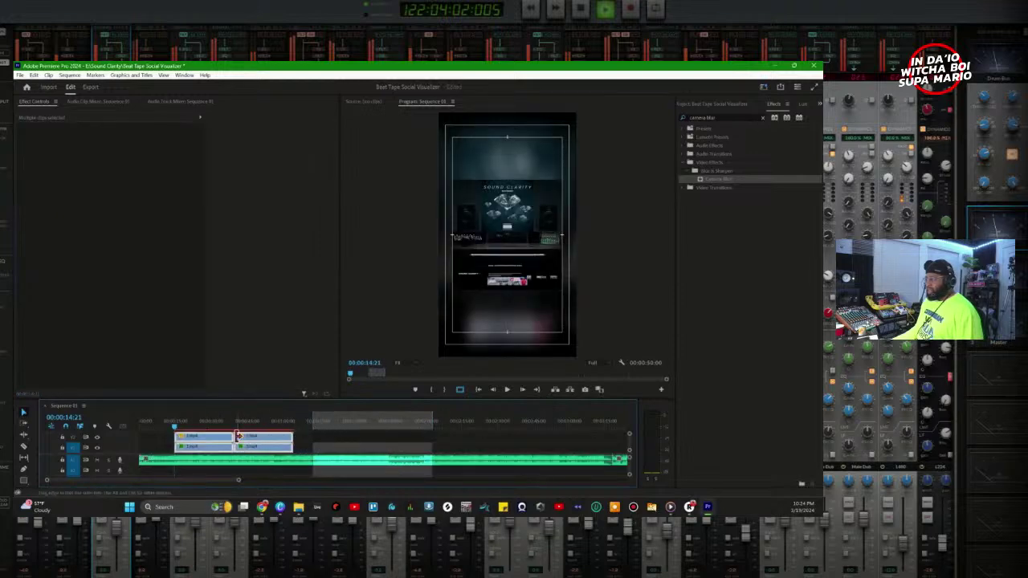
{"action": "left_click", "coordinate": [432, 390]}
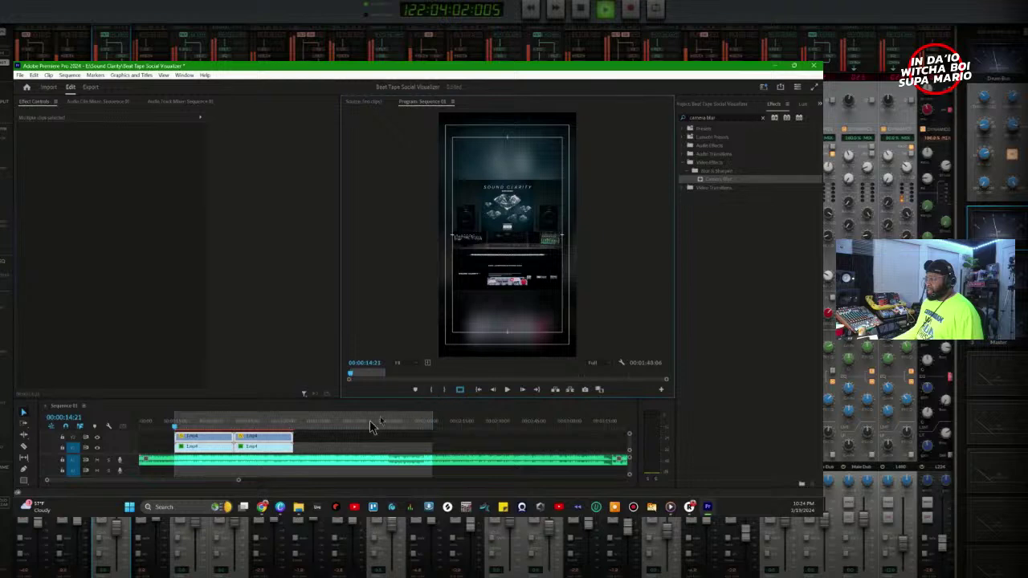
Step: Set the Out point at the end of the duplicated clip pair and play the range's closing seconds against the beat
{"action": "left_click_drag", "start_coordinate": [432, 420], "coordinate": [293, 419]}
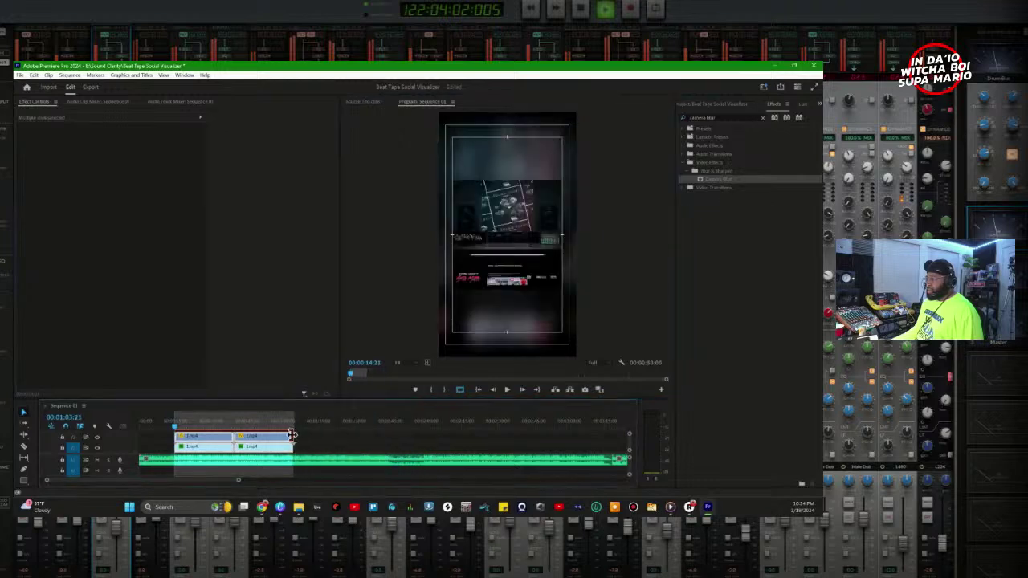
{"action": "key", "text": "space"}
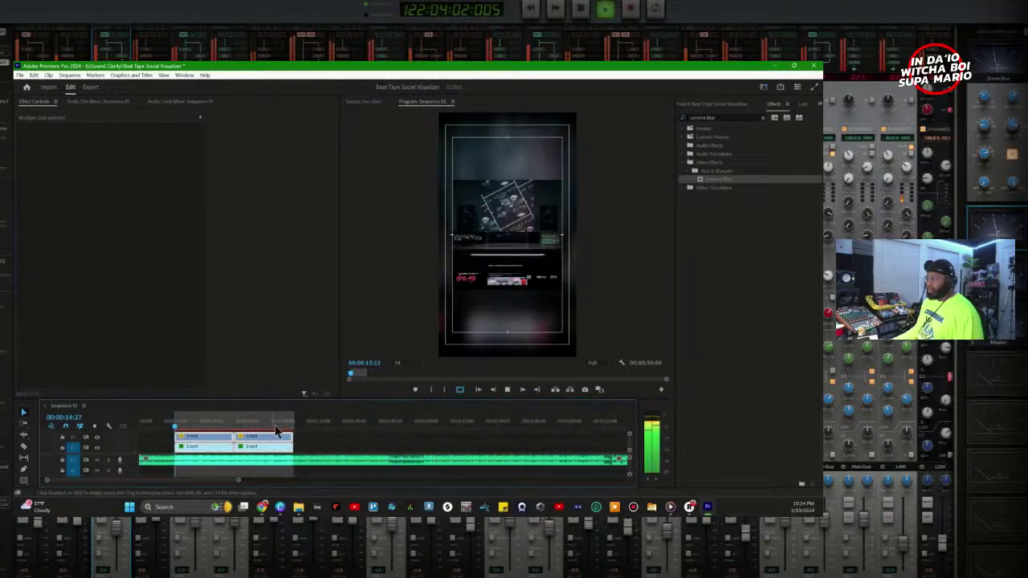
{"action": "key", "text": "space"}
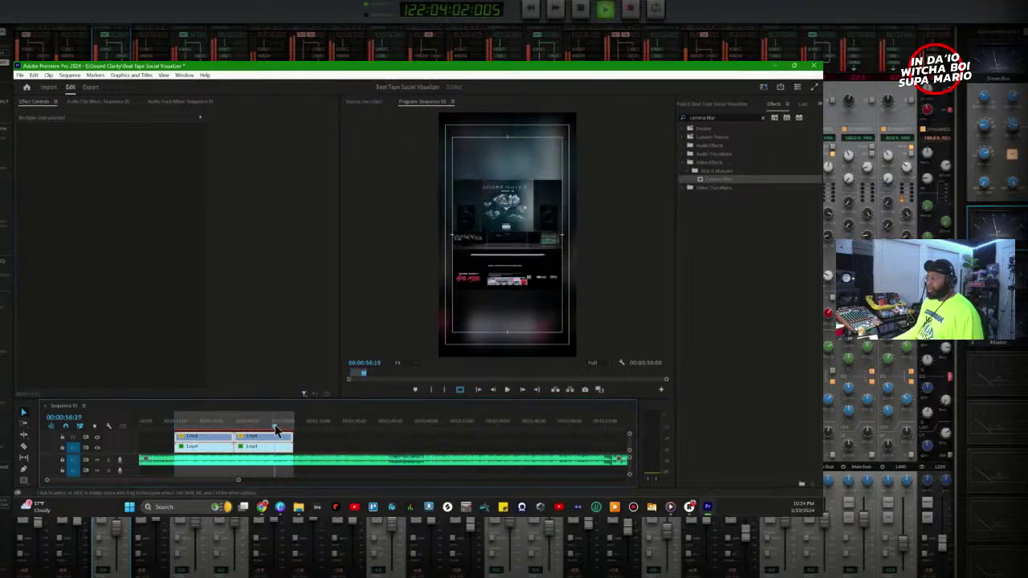
{"action": "key", "text": "space"}
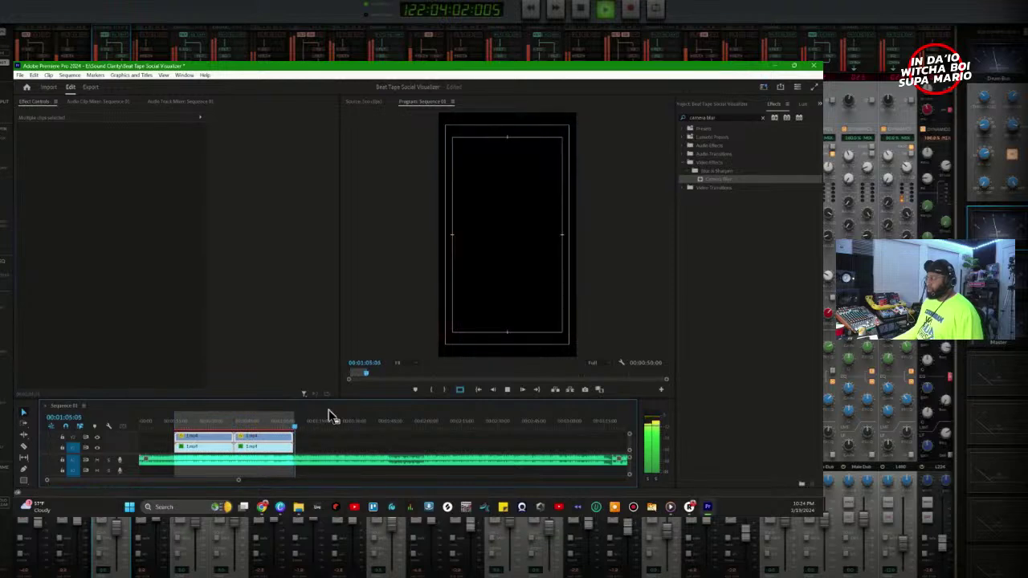
{"action": "key", "text": "space"}
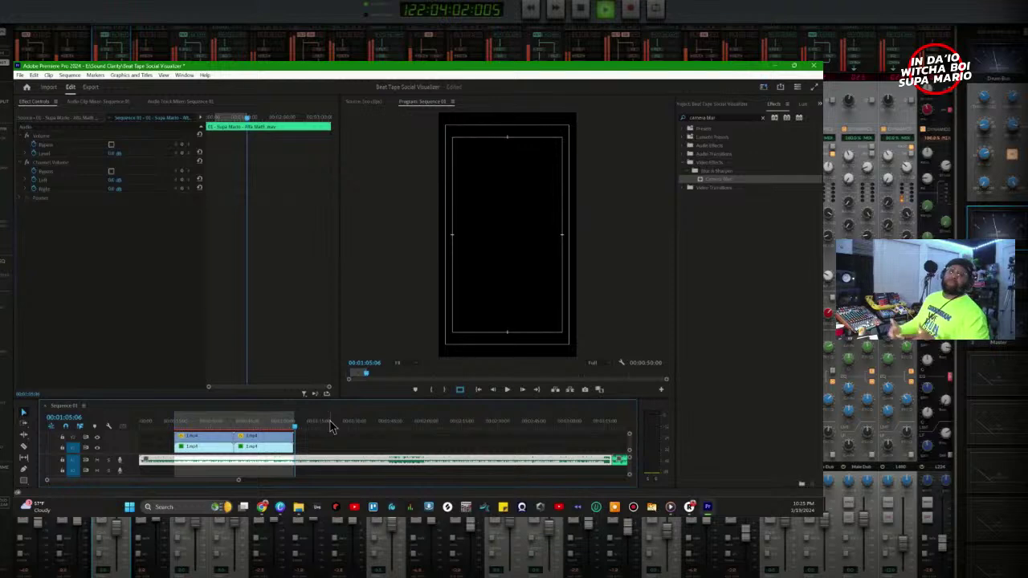
Step: Play from the early part of the first clip pair to check the visualizer against the beat
{"action": "left_click", "coordinate": [239, 432]}
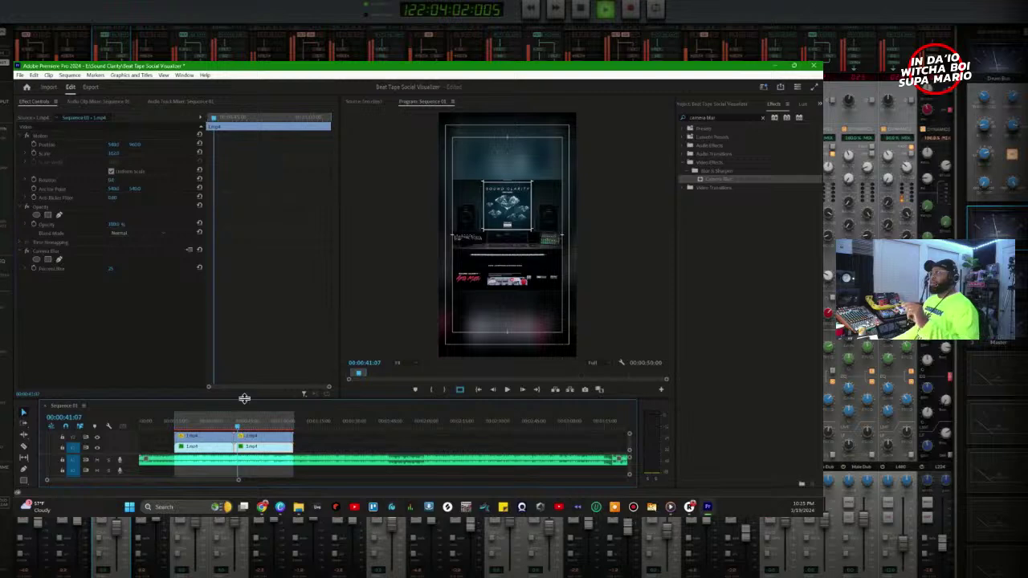
{"action": "left_click", "coordinate": [183, 423]}
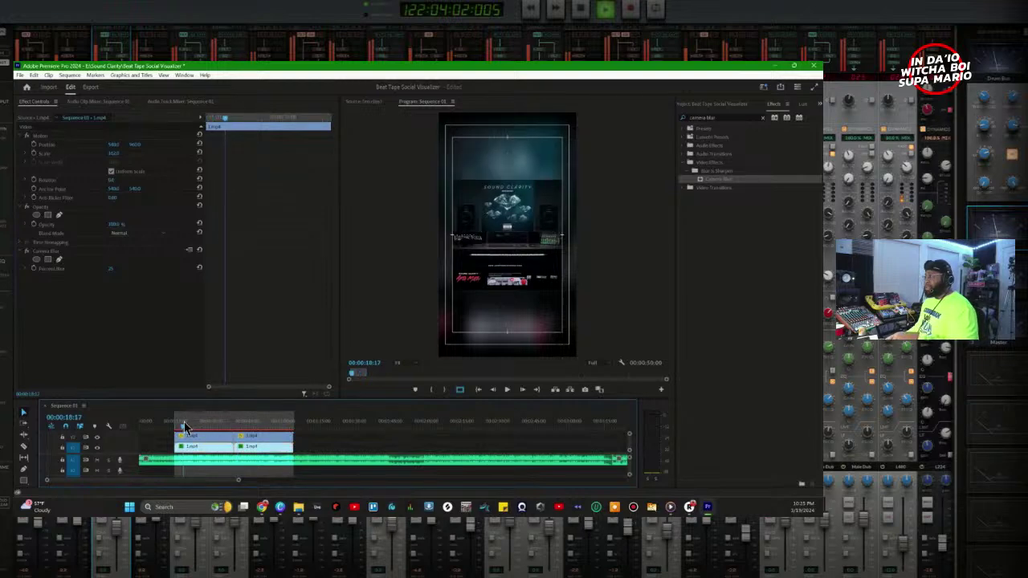
{"action": "key", "text": "space"}
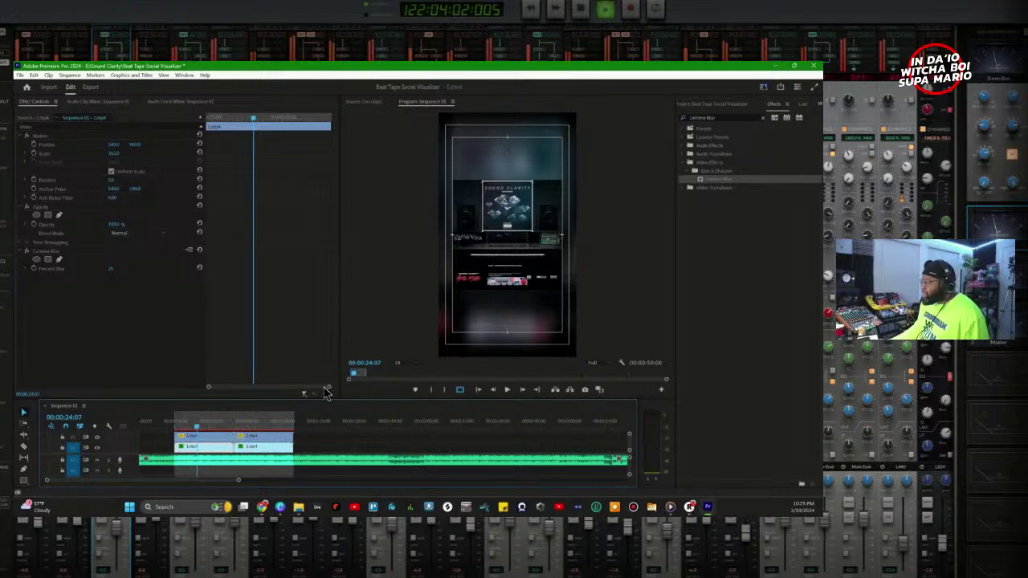
{"action": "key", "text": "space"}
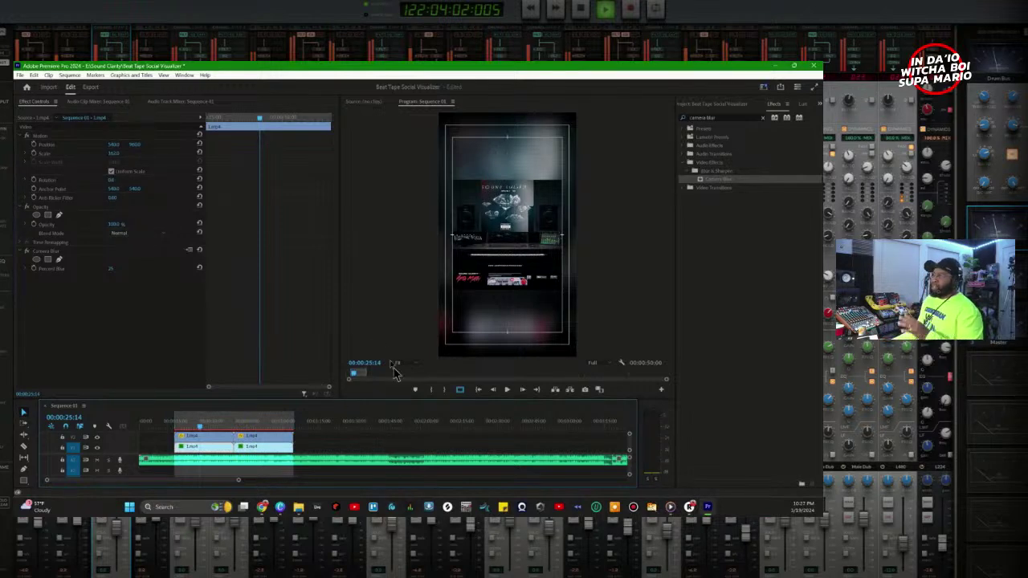
Step: Switch to Canva to view page 5 of the visualizer design, return to Premiere Pro and scrub through the first clip pair
{"action": "key", "text": "alt+Tab"}
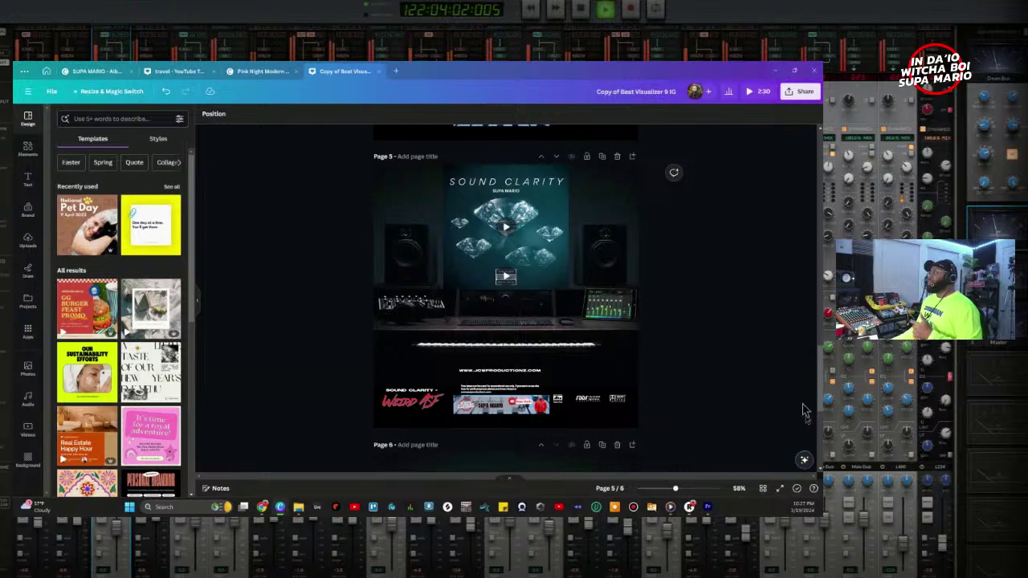
{"action": "left_click", "coordinate": [774, 71]}
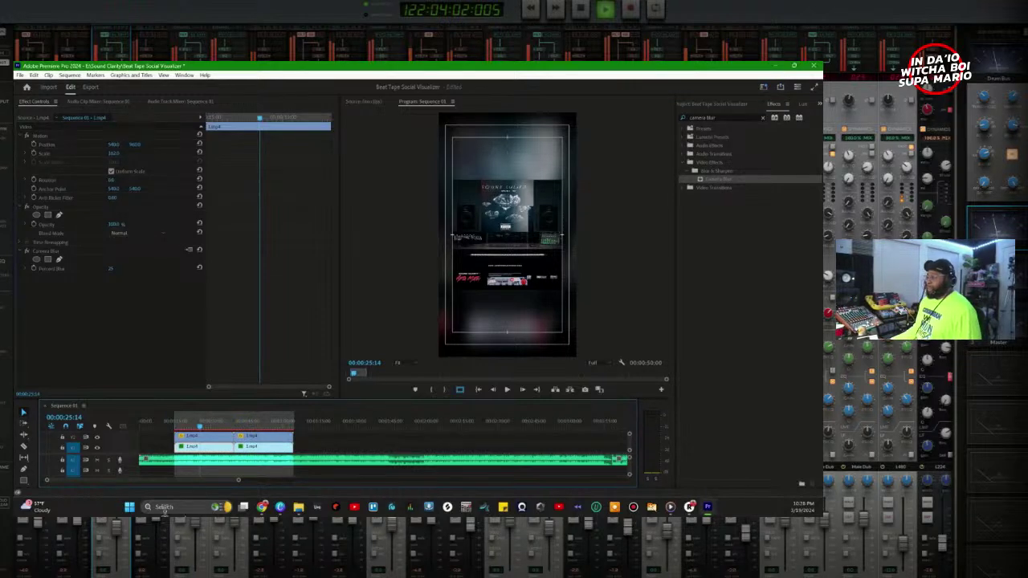
{"action": "left_click", "coordinate": [188, 426]}
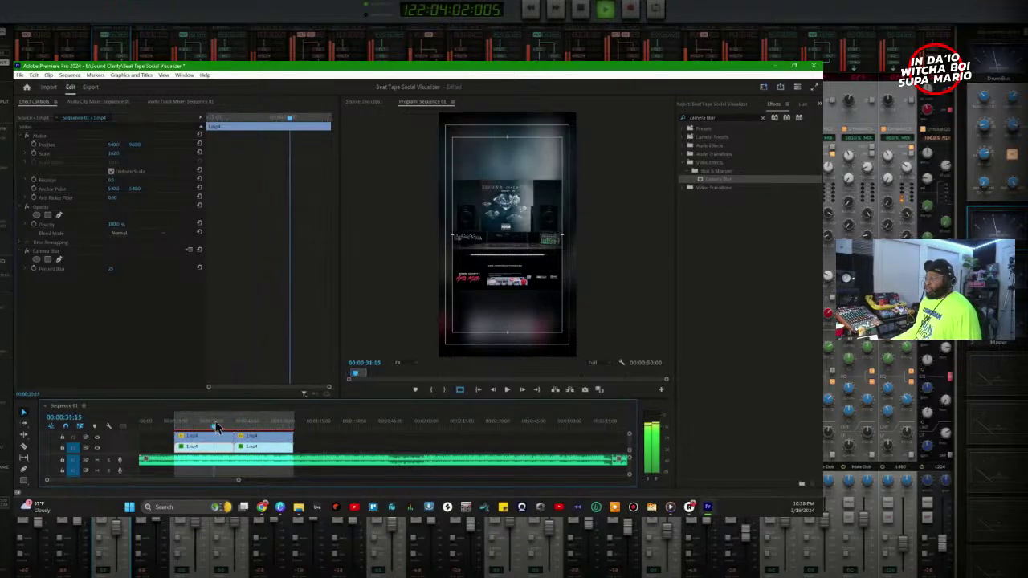
{"action": "left_click_drag", "start_coordinate": [199, 426], "coordinate": [228, 424]}
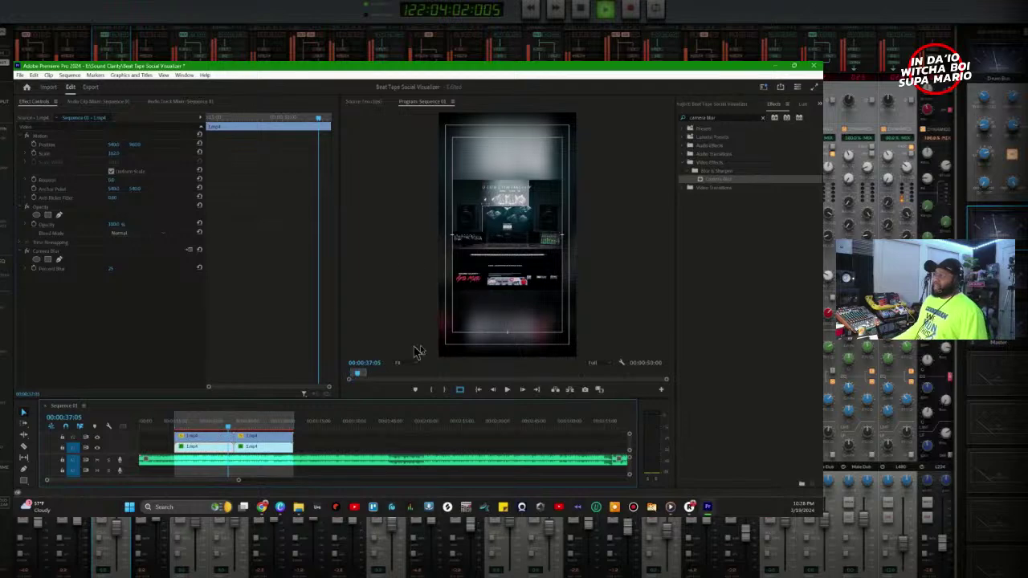
{"action": "left_click", "coordinate": [233, 425]}
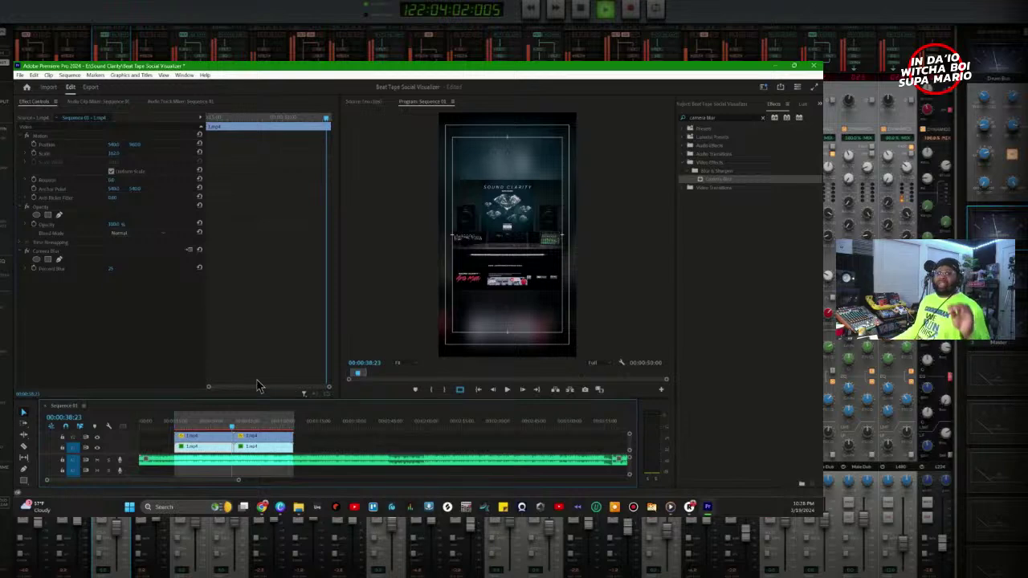
{"action": "left_click", "coordinate": [196, 425]}
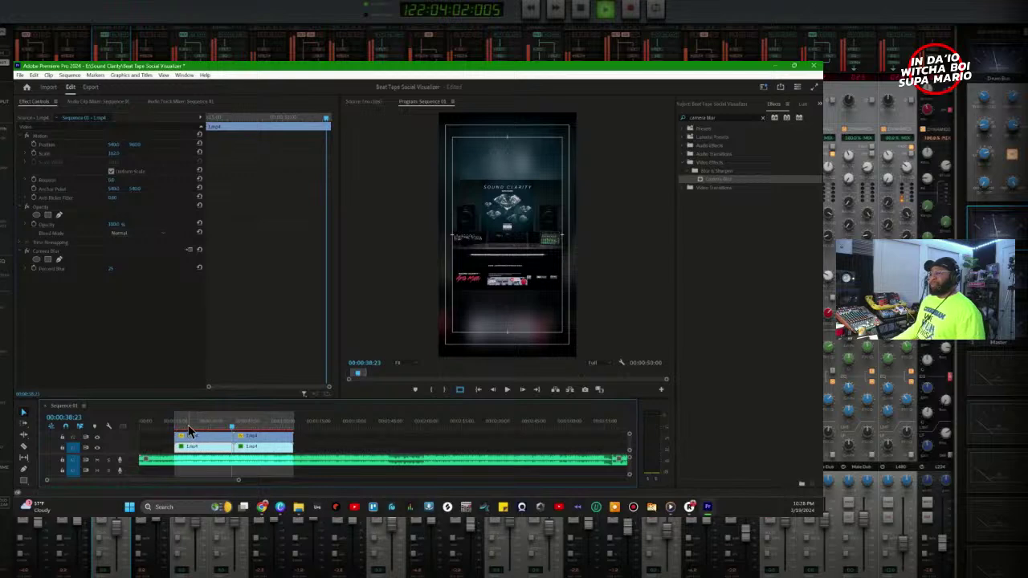
{"action": "left_click_drag", "start_coordinate": [195, 424], "coordinate": [197, 424]}
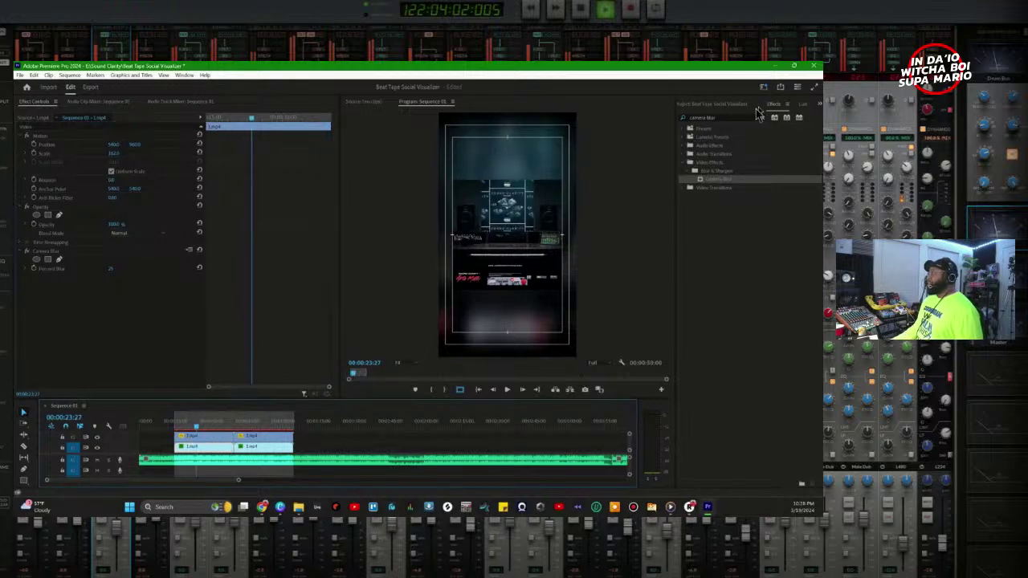
Step: Browse the Essential Graphics templates, examining the titles, timers, transitions and cartoon flash FX elements available for the visualizer
{"action": "left_click", "coordinate": [821, 108]}
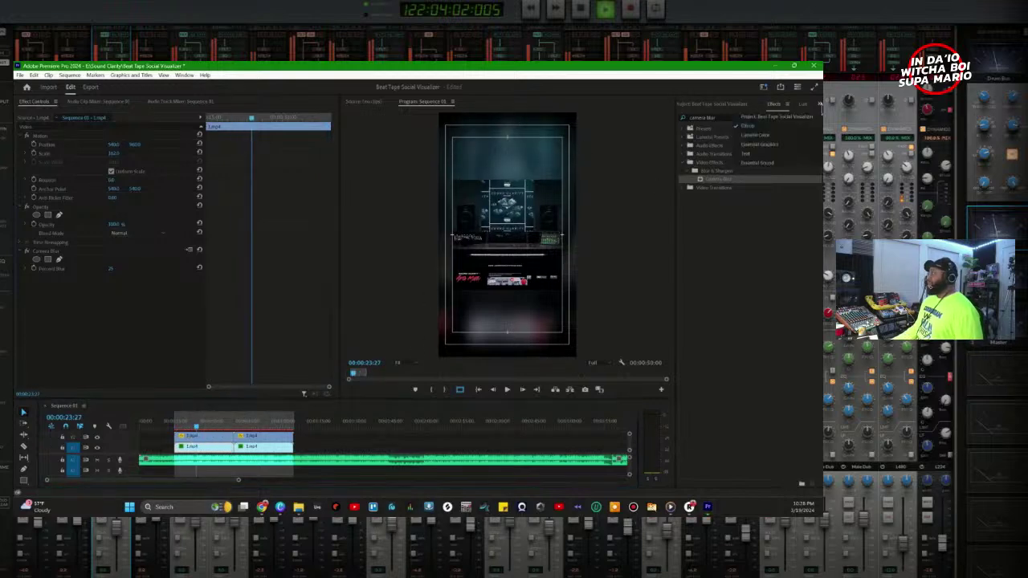
{"action": "left_click", "coordinate": [759, 144]}
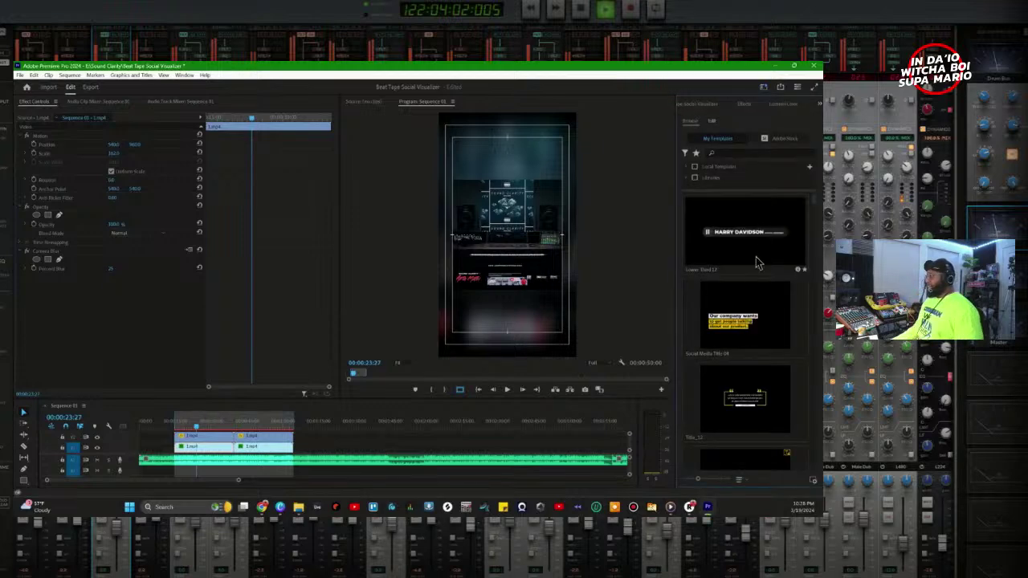
{"action": "scroll", "coordinate": [770, 308], "scroll_direction": "down", "scroll_amount": 5}
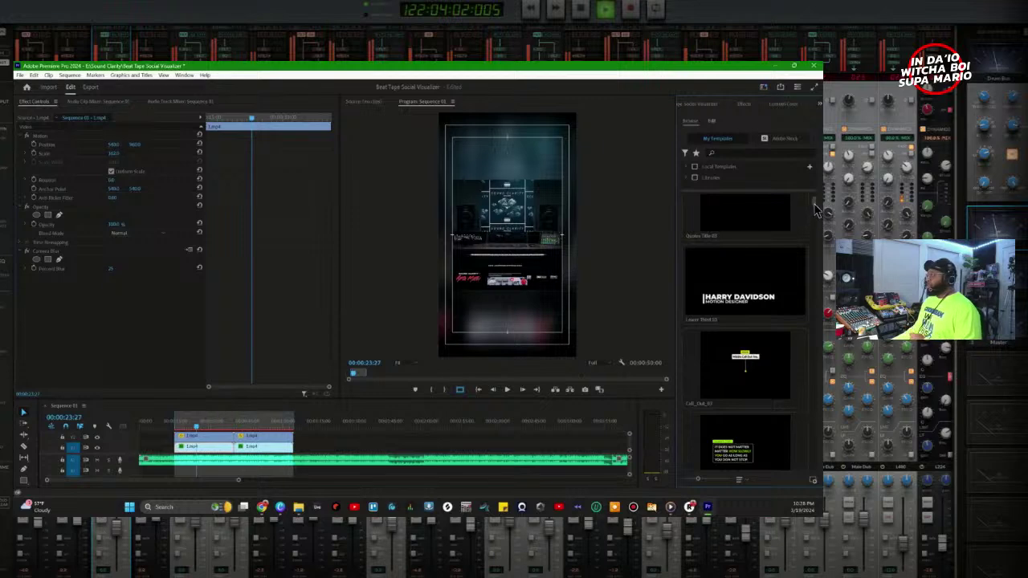
{"action": "scroll", "coordinate": [816, 215], "scroll_direction": "down", "scroll_amount": 5}
{"action": "left_click_drag", "start_coordinate": [815, 216], "coordinate": [816, 296]}
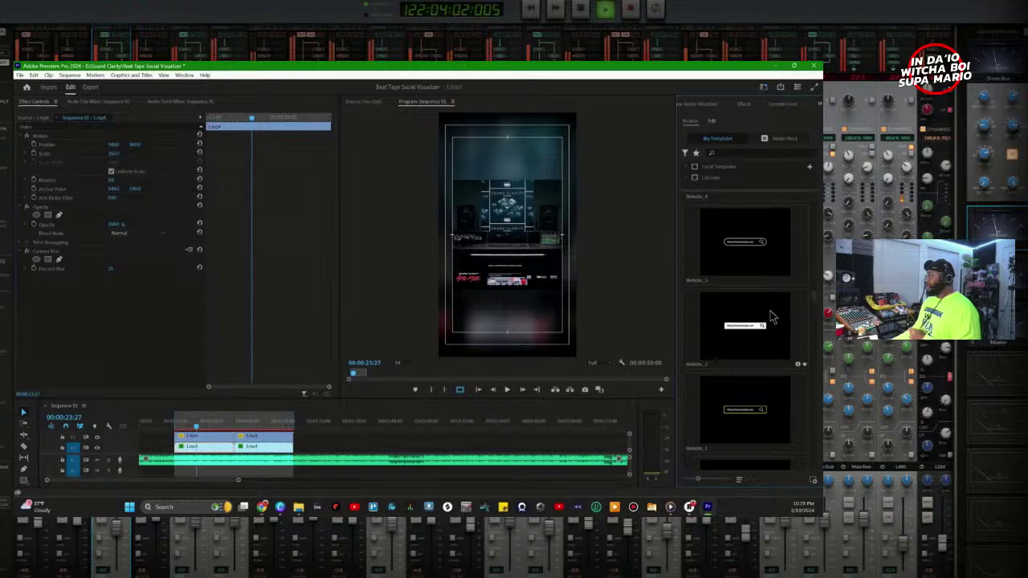
{"action": "scroll", "coordinate": [769, 317], "scroll_direction": "down", "scroll_amount": 5}
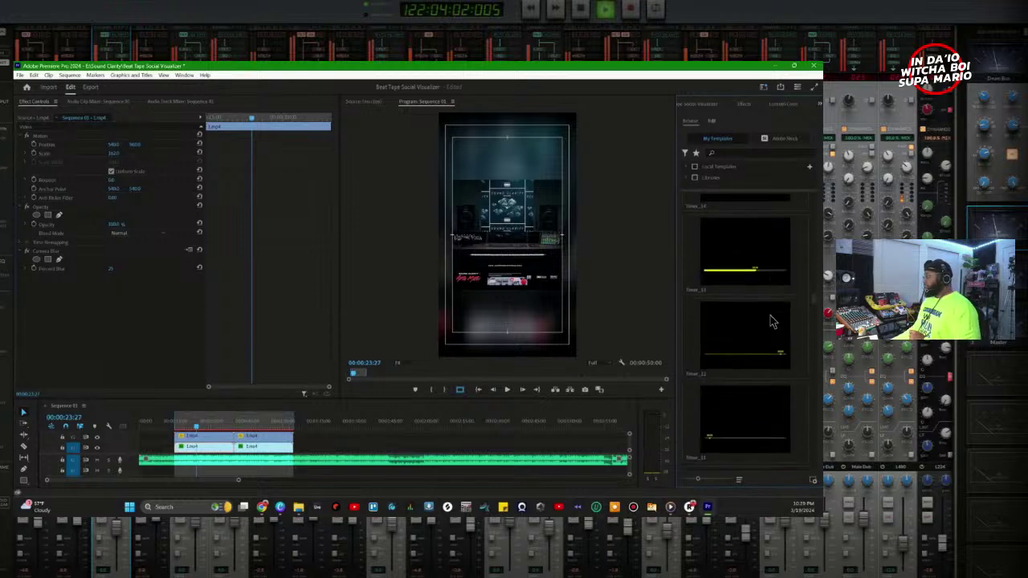
{"action": "scroll", "coordinate": [771, 321], "scroll_direction": "down", "scroll_amount": 4}
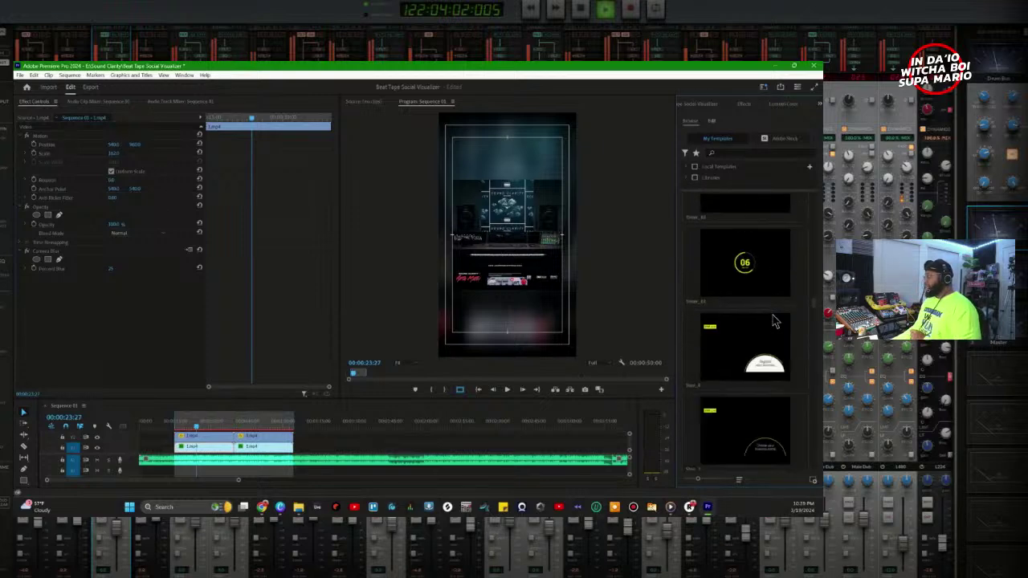
{"action": "scroll", "coordinate": [813, 315], "scroll_direction": "down", "scroll_amount": 3}
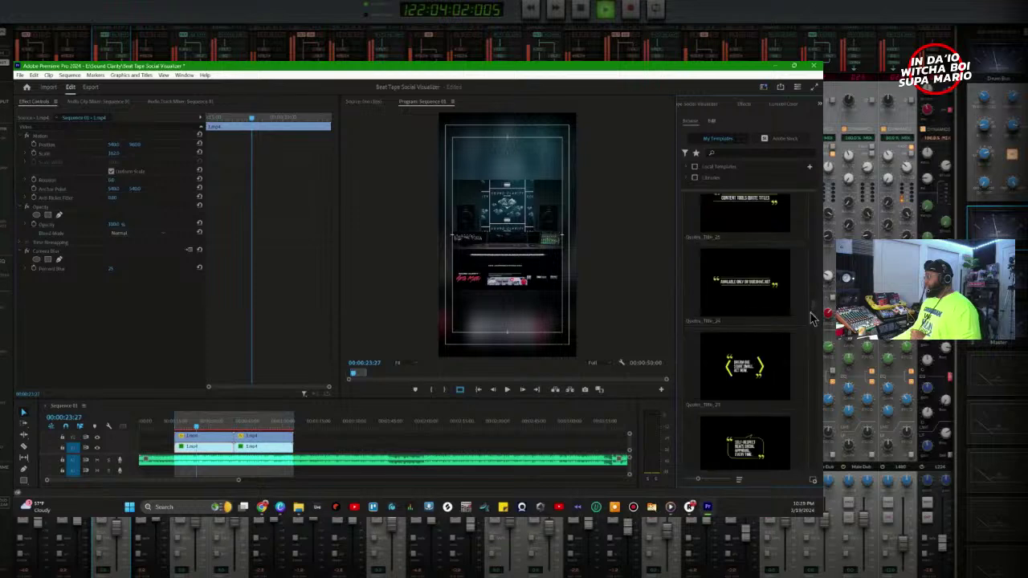
{"action": "scroll", "coordinate": [813, 315], "scroll_direction": "down", "scroll_amount": 10}
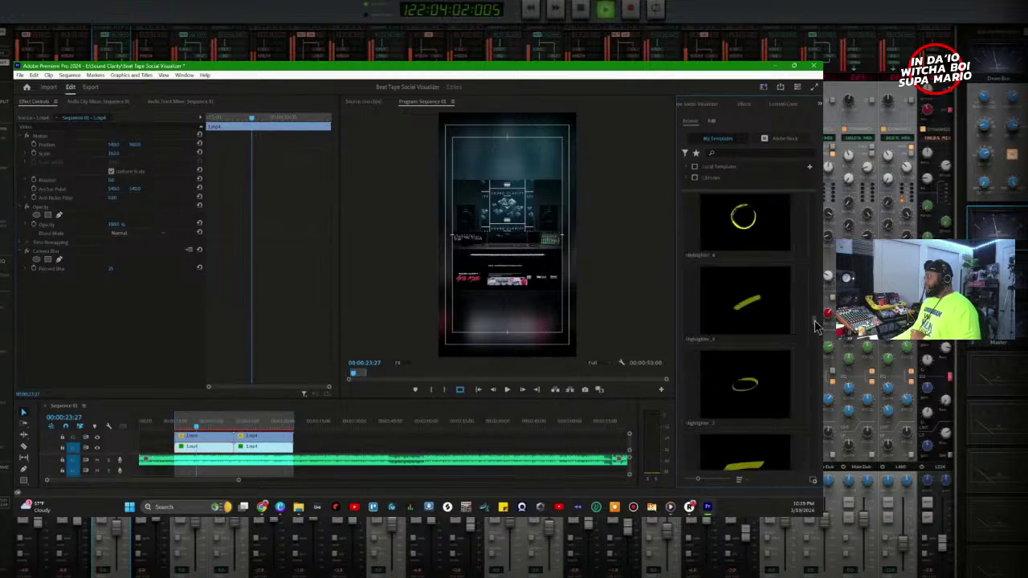
{"action": "scroll", "coordinate": [746, 337], "scroll_direction": "down", "scroll_amount": 5}
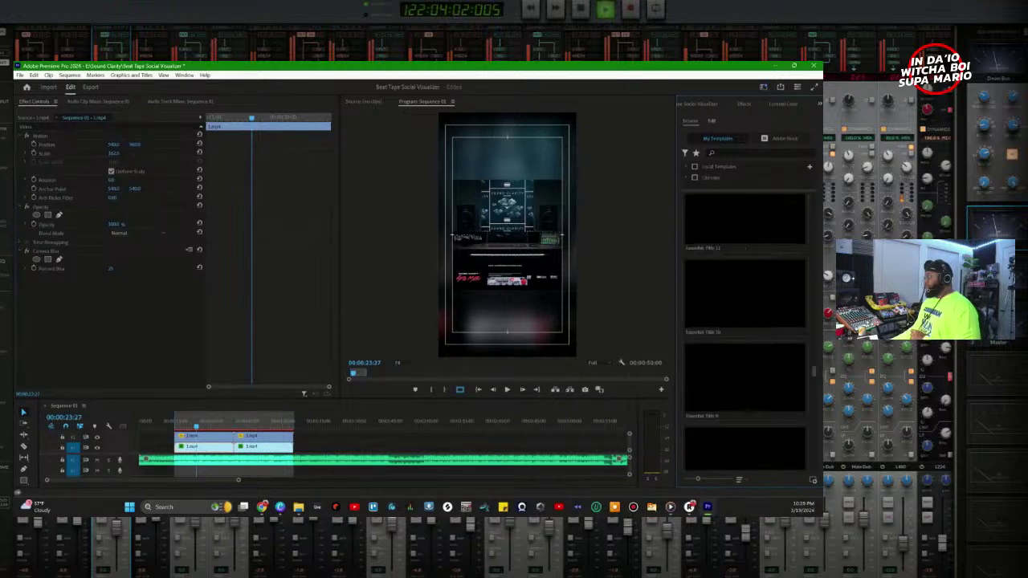
{"action": "scroll", "coordinate": [806, 235], "scroll_direction": "up", "scroll_amount": 15}
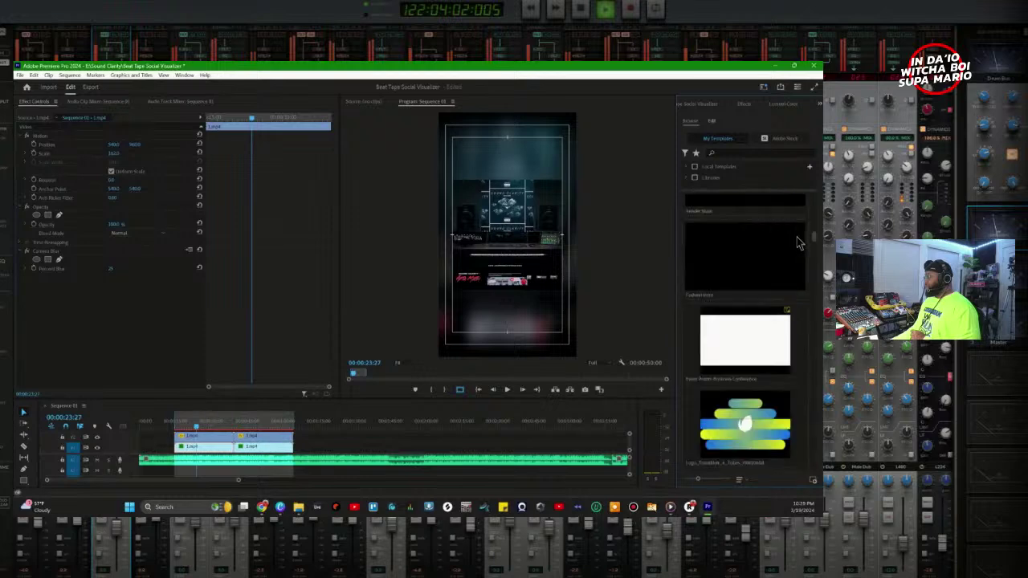
{"action": "scroll", "coordinate": [806, 235], "scroll_direction": "down", "scroll_amount": 5}
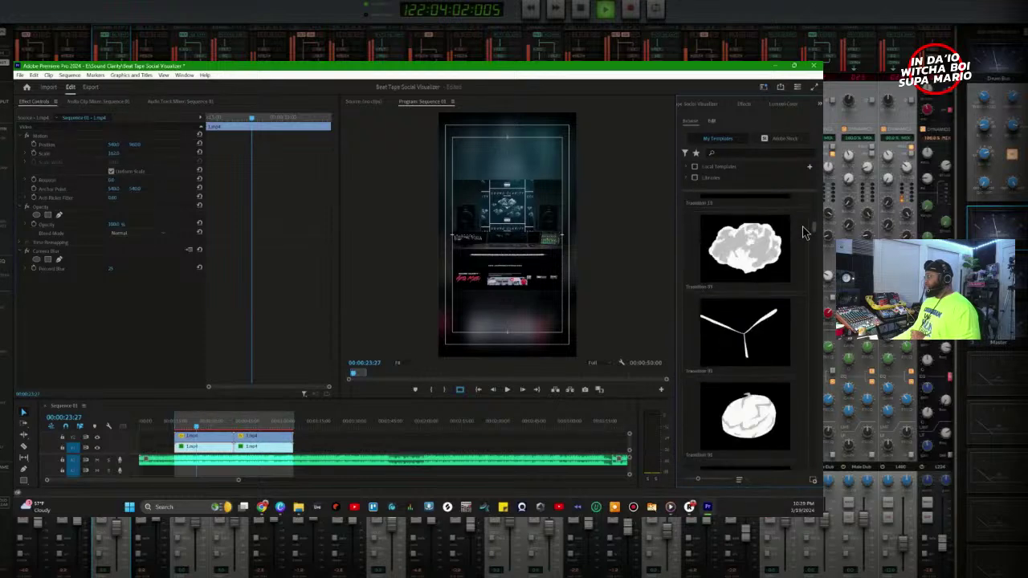
{"action": "scroll", "coordinate": [805, 234], "scroll_direction": "down", "scroll_amount": 10}
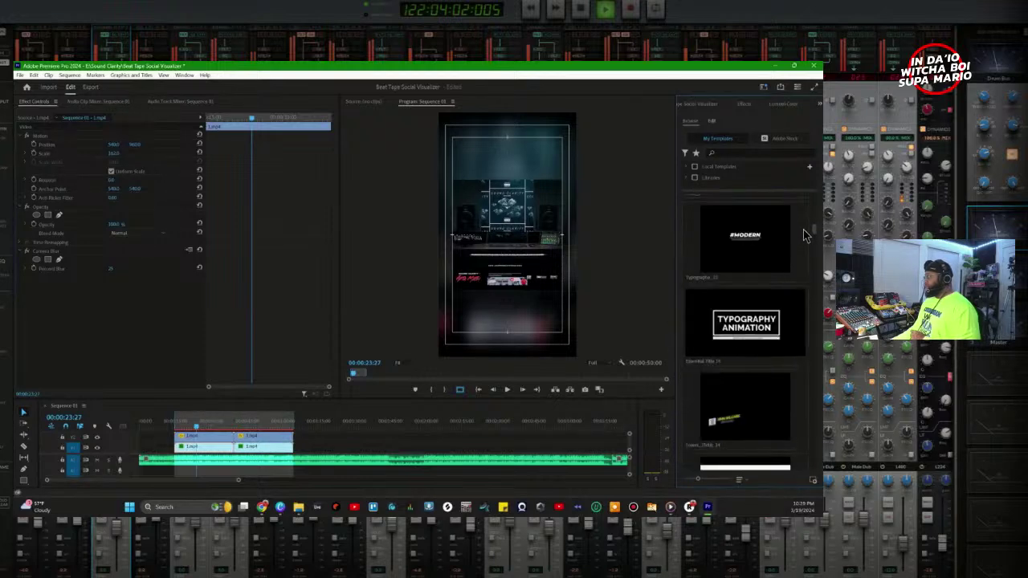
{"action": "scroll", "coordinate": [807, 231], "scroll_direction": "down", "scroll_amount": 5}
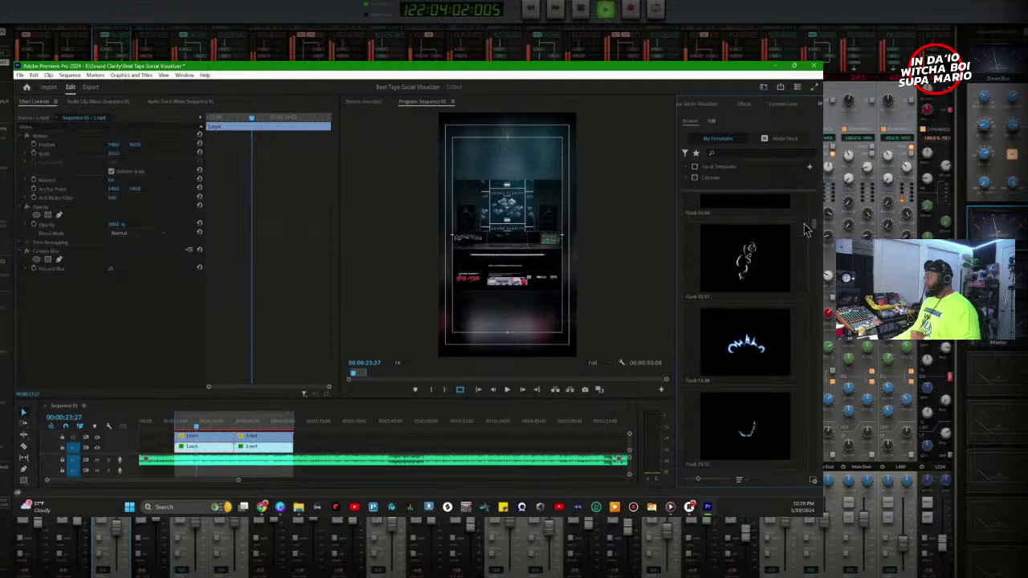
{"action": "scroll", "coordinate": [806, 227], "scroll_direction": "up", "scroll_amount": 3}
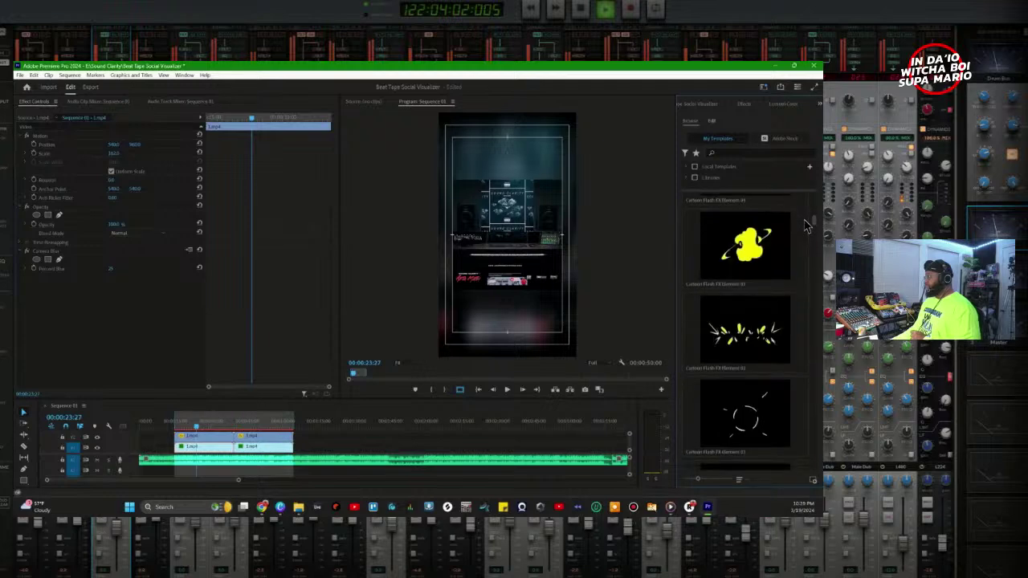
{"action": "scroll", "coordinate": [808, 226], "scroll_direction": "up", "scroll_amount": 2}
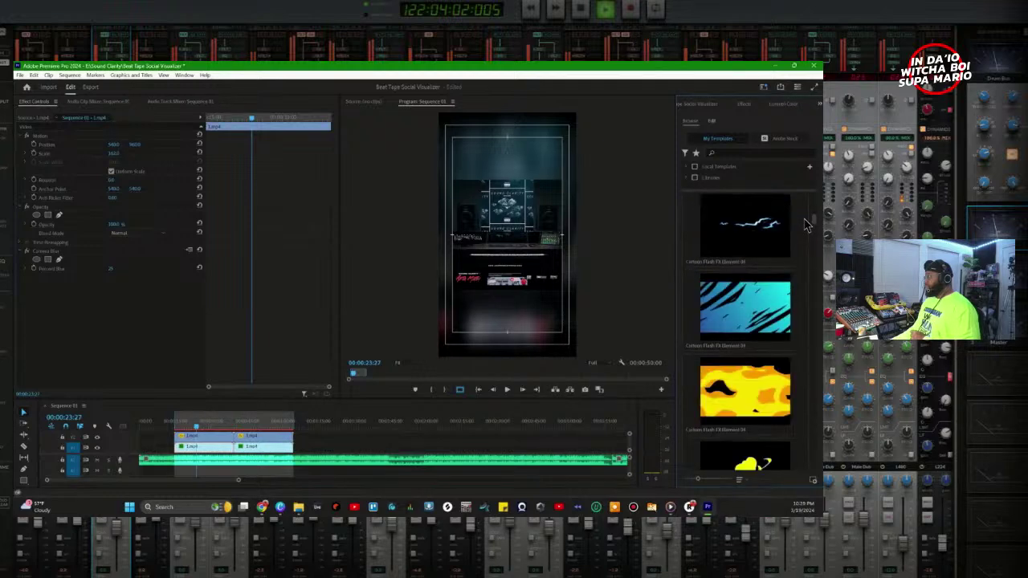
{"action": "scroll", "coordinate": [805, 223], "scroll_direction": "up", "scroll_amount": 2}
{"action": "scroll", "coordinate": [803, 220], "scroll_direction": "down", "scroll_amount": 6}
{"action": "scroll", "coordinate": [783, 256], "scroll_direction": "down", "scroll_amount": 10}
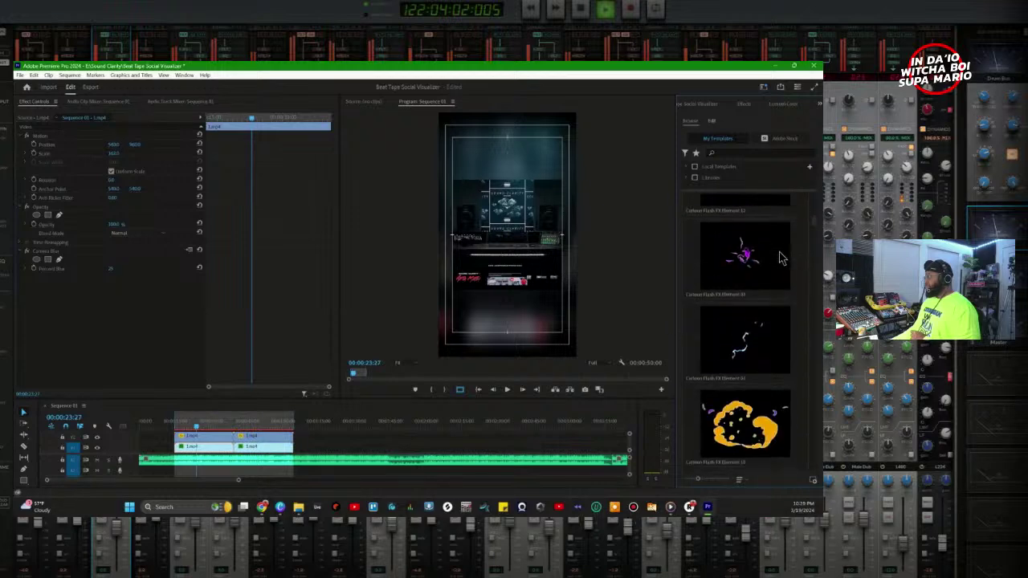
{"action": "scroll", "coordinate": [776, 255], "scroll_direction": "up", "scroll_amount": 5}
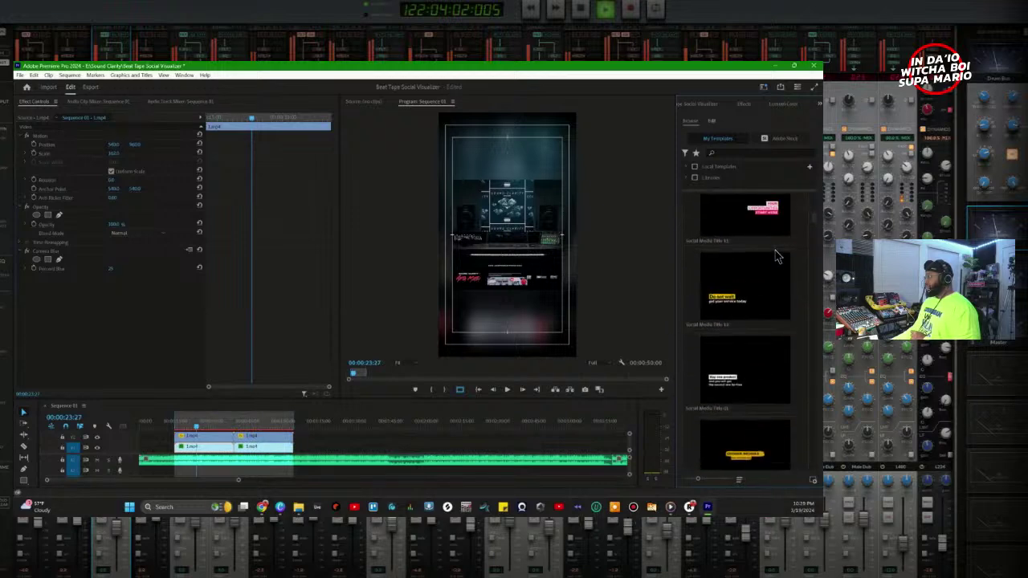
{"action": "scroll", "coordinate": [776, 256], "scroll_direction": "down", "scroll_amount": 8}
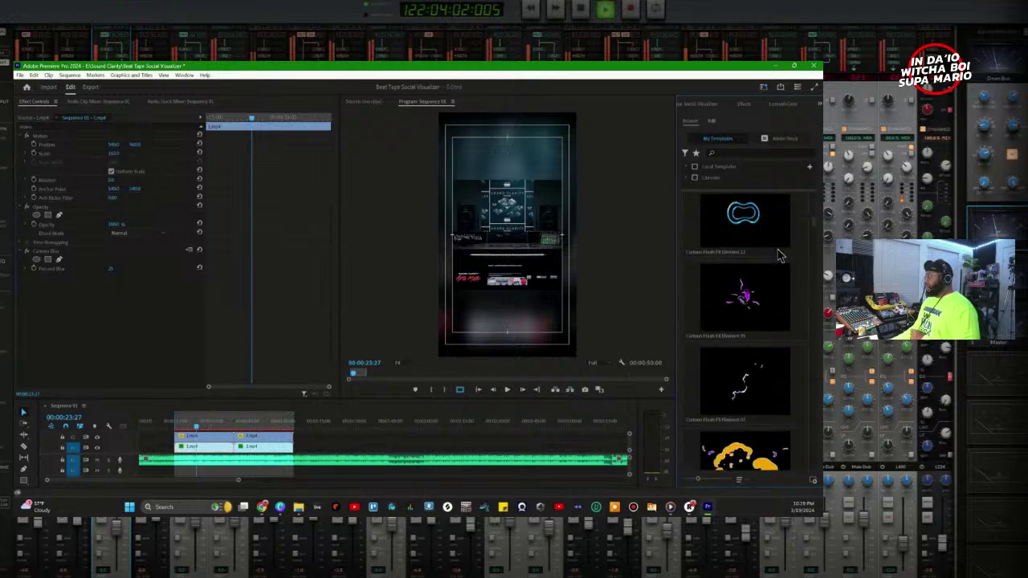
{"action": "scroll", "coordinate": [778, 256], "scroll_direction": "down", "scroll_amount": 1}
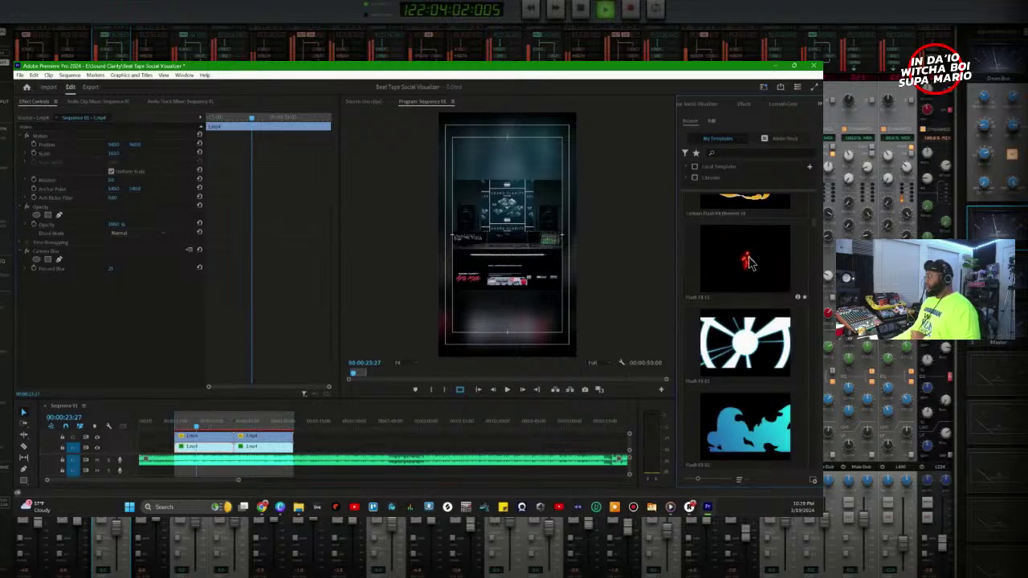
Step: Place the Flash FX 11 template on the upper video track beyond the second clip pair and enlarge the timeline area
{"action": "scroll", "coordinate": [749, 265], "scroll_direction": "down", "scroll_amount": 3}
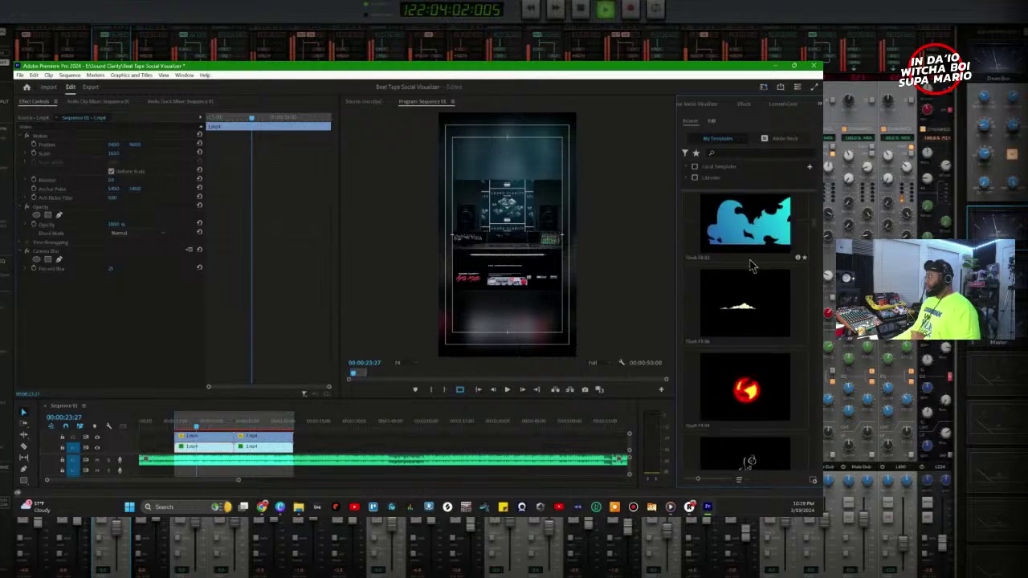
{"action": "scroll", "coordinate": [752, 268], "scroll_direction": "down", "scroll_amount": 3}
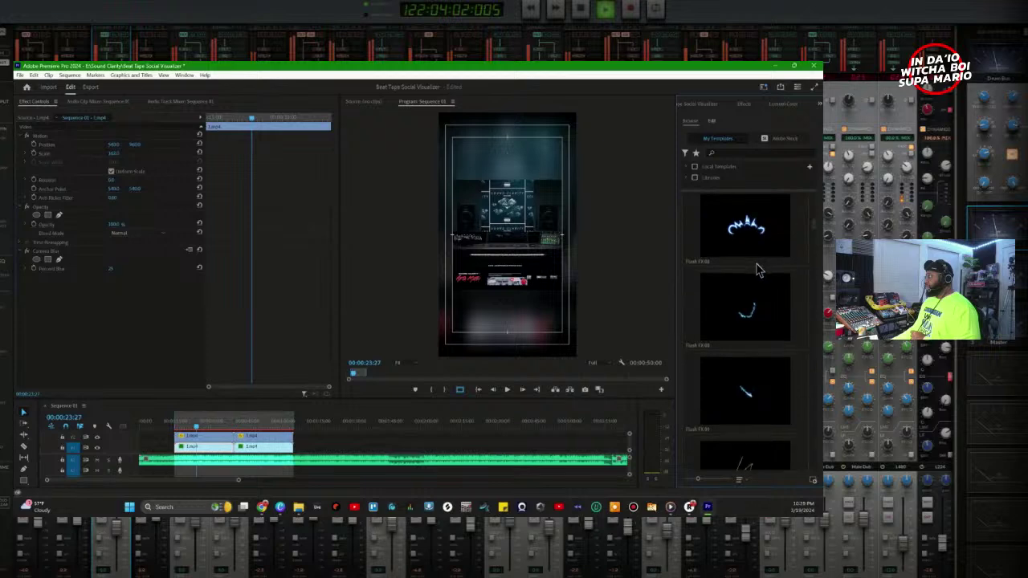
{"action": "scroll", "coordinate": [757, 272], "scroll_direction": "down", "scroll_amount": 3}
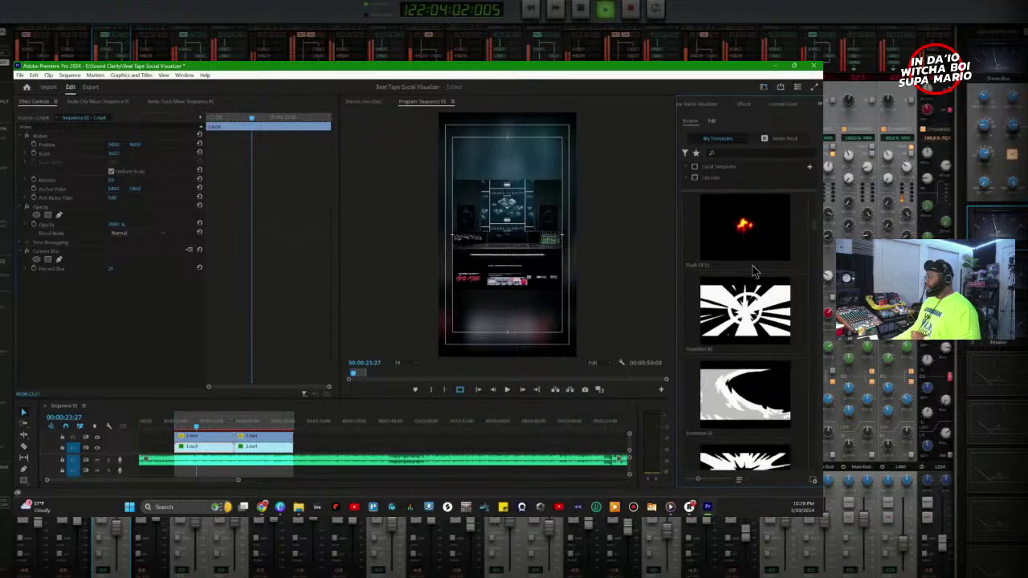
{"action": "scroll", "coordinate": [753, 272], "scroll_direction": "up", "scroll_amount": 1}
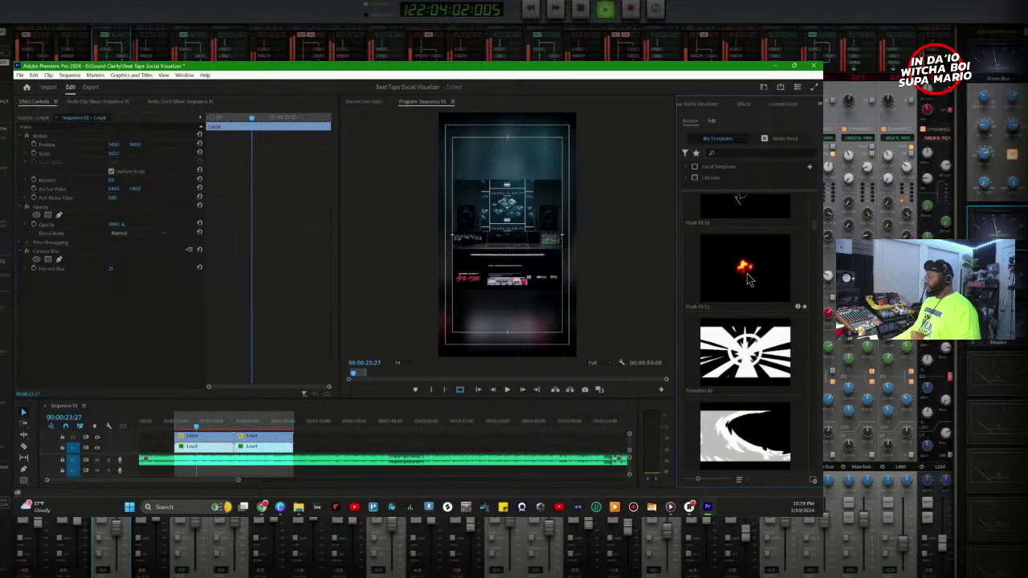
{"action": "left_click", "coordinate": [746, 277]}
{"action": "left_click_drag", "start_coordinate": [679, 325], "coordinate": [297, 444]}
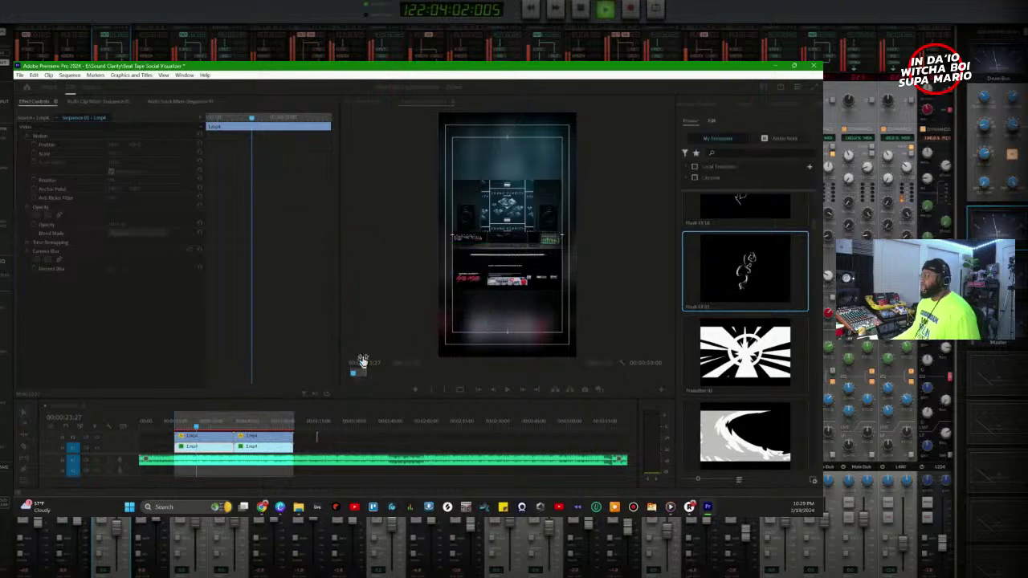
{"action": "left_click_drag", "start_coordinate": [333, 399], "coordinate": [332, 365]}
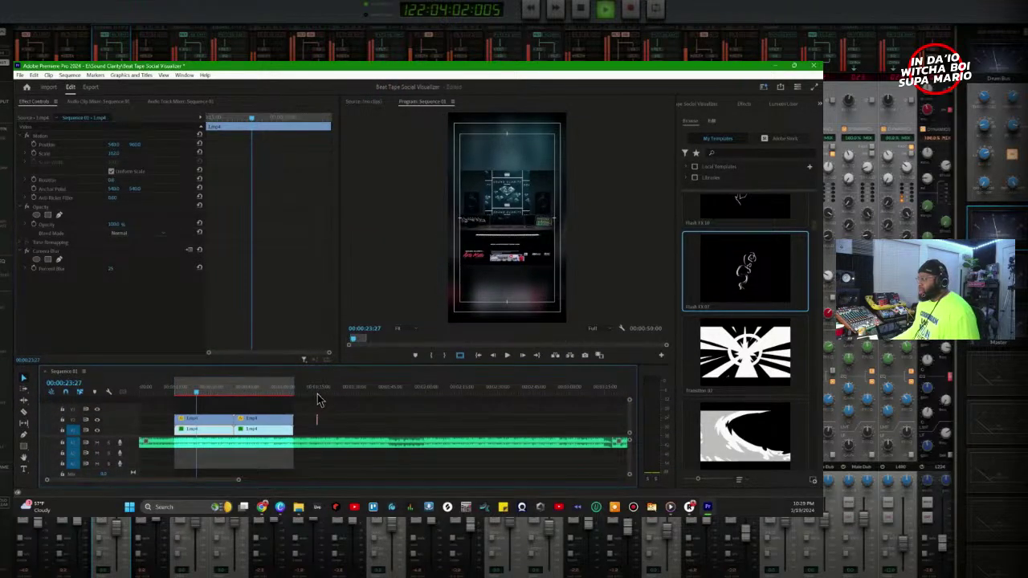
Step: Play the sequence from about 00:01:13:29 to preview the flash graphic
{"action": "left_click", "coordinate": [318, 397]}
{"action": "left_click_drag", "start_coordinate": [319, 397], "coordinate": [317, 396]}
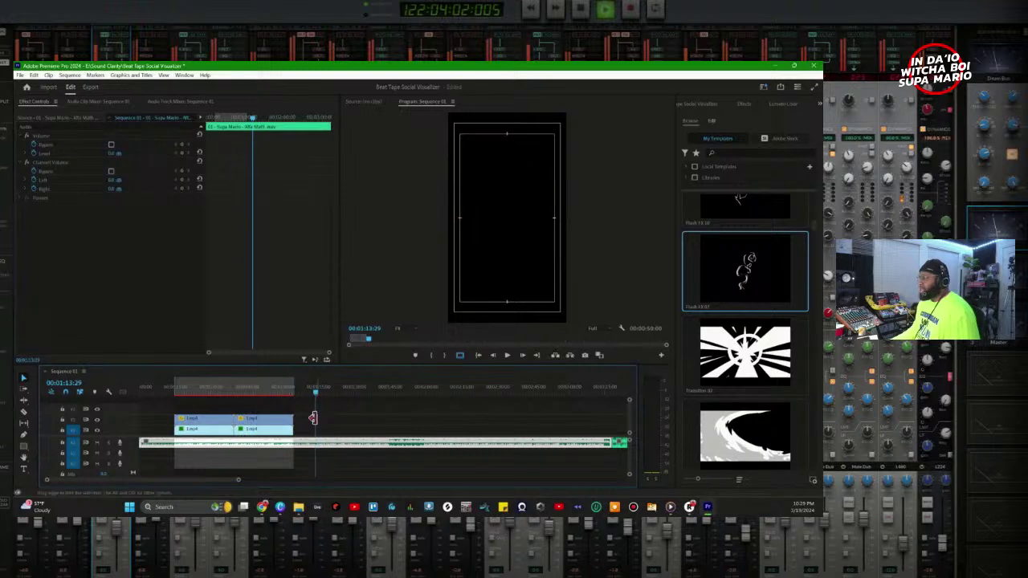
{"action": "key", "text": "space"}
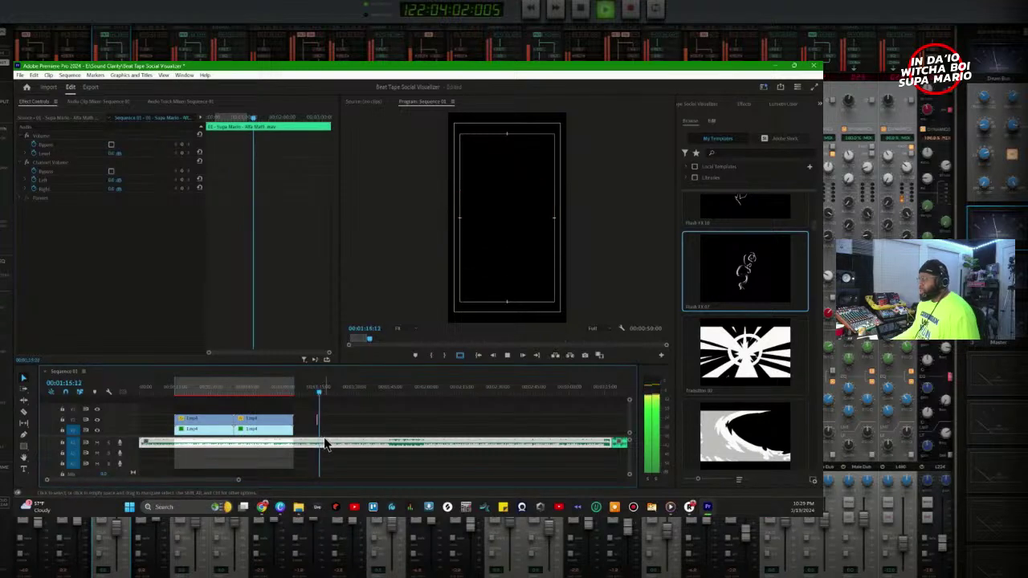
Step: Move the flash graphic onto the empty track above the cut between the two clip pairs
{"action": "scroll", "coordinate": [315, 415], "scroll_direction": "up", "scroll_amount": 2}
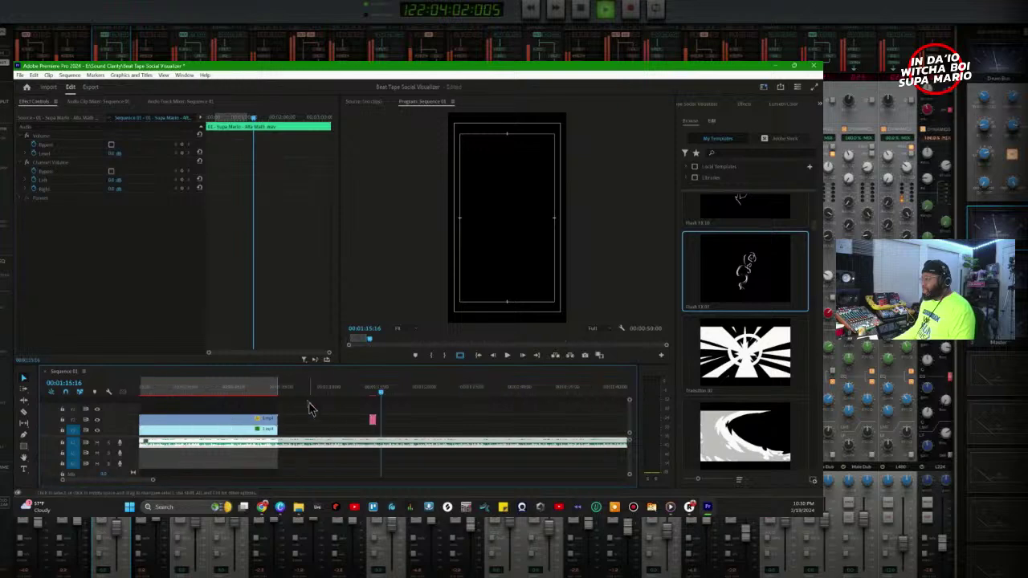
{"action": "left_click_drag", "start_coordinate": [373, 426], "coordinate": [374, 423]}
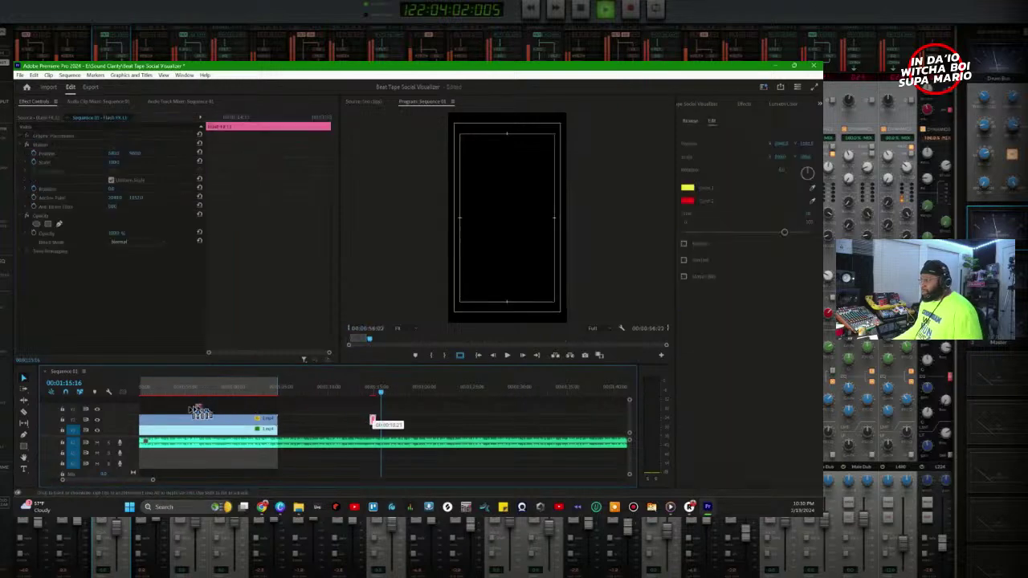
{"action": "scroll", "coordinate": [195, 413], "scroll_direction": "up", "scroll_amount": 2}
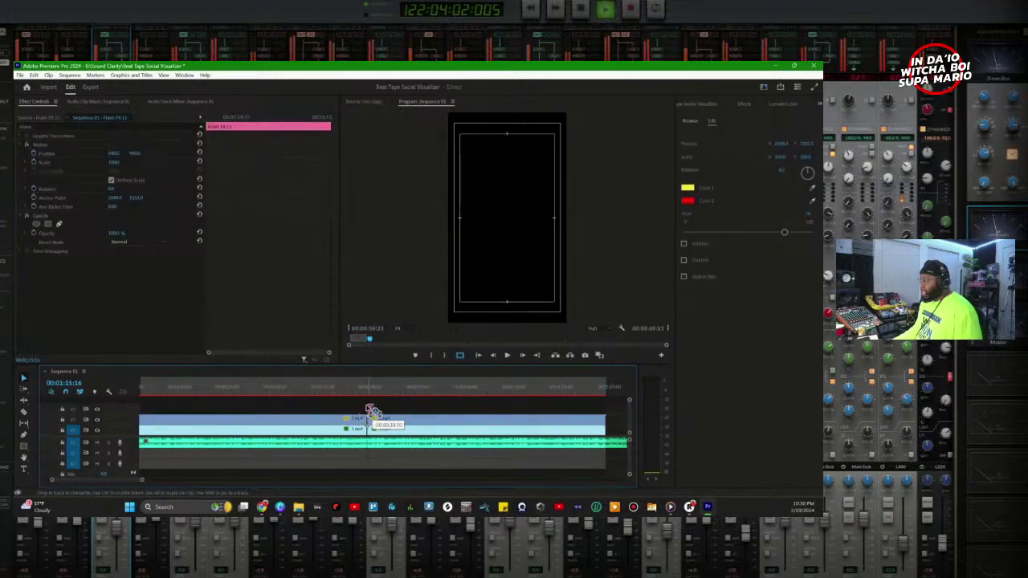
Step: Position the yellow-and-red Flash FX clip above the cut between the two video clips and play the transition back
{"action": "left_click_drag", "start_coordinate": [368, 414], "coordinate": [361, 410]}
{"action": "left_click", "coordinate": [348, 448]}
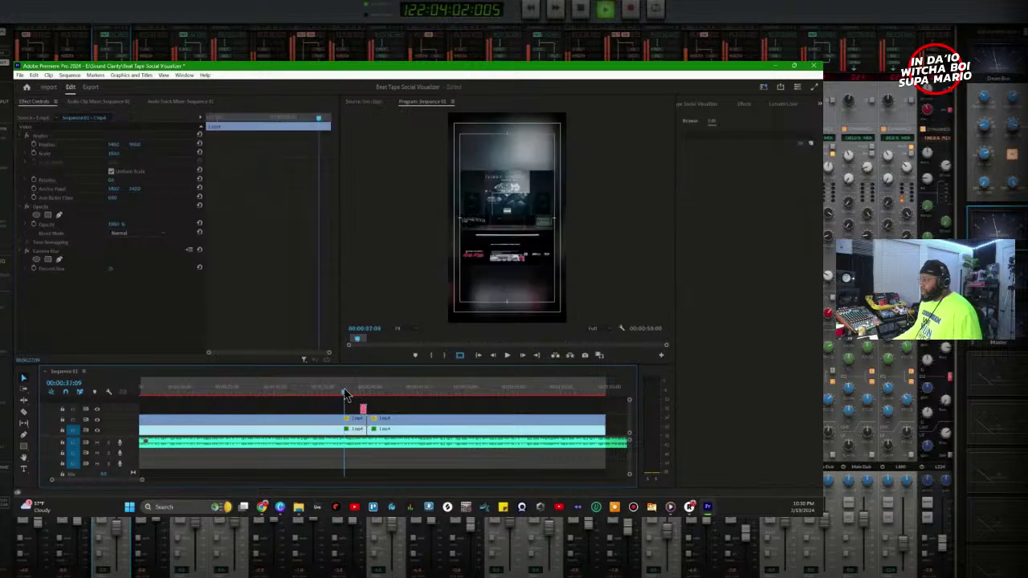
{"action": "key", "text": "space"}
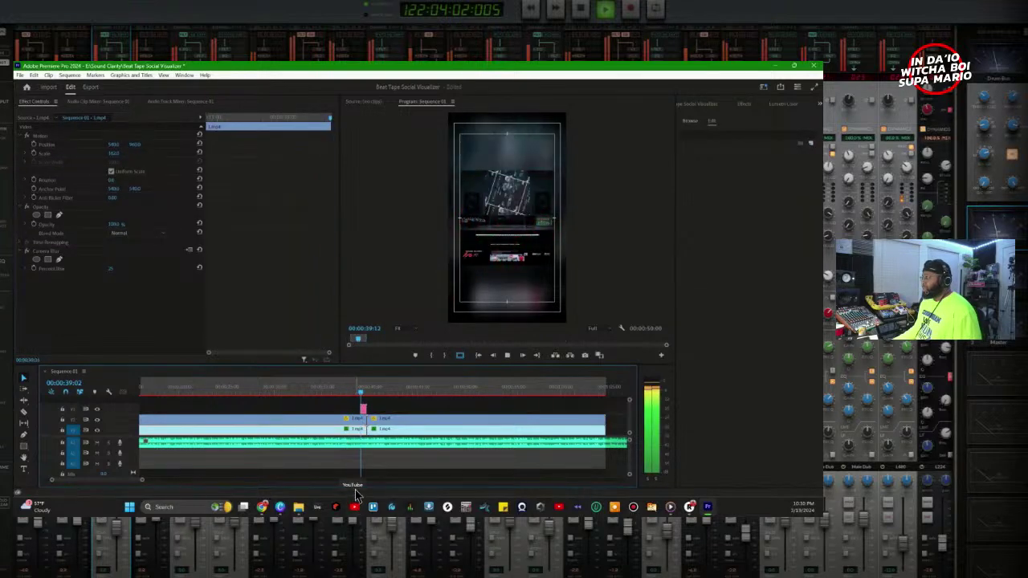
{"action": "key", "text": "space"}
{"action": "left_click_drag", "start_coordinate": [367, 386], "coordinate": [346, 393]}
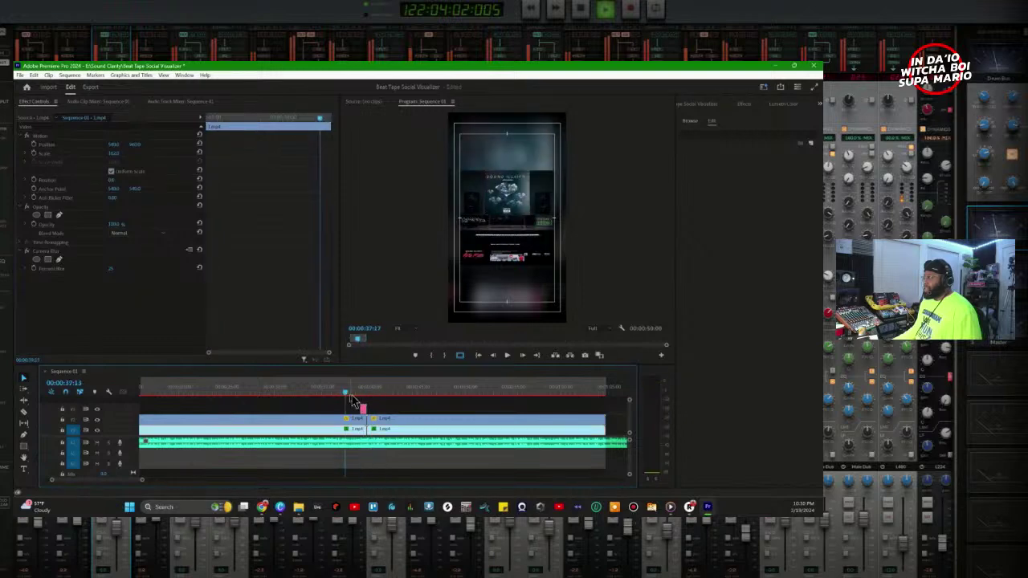
{"action": "key", "text": "space"}
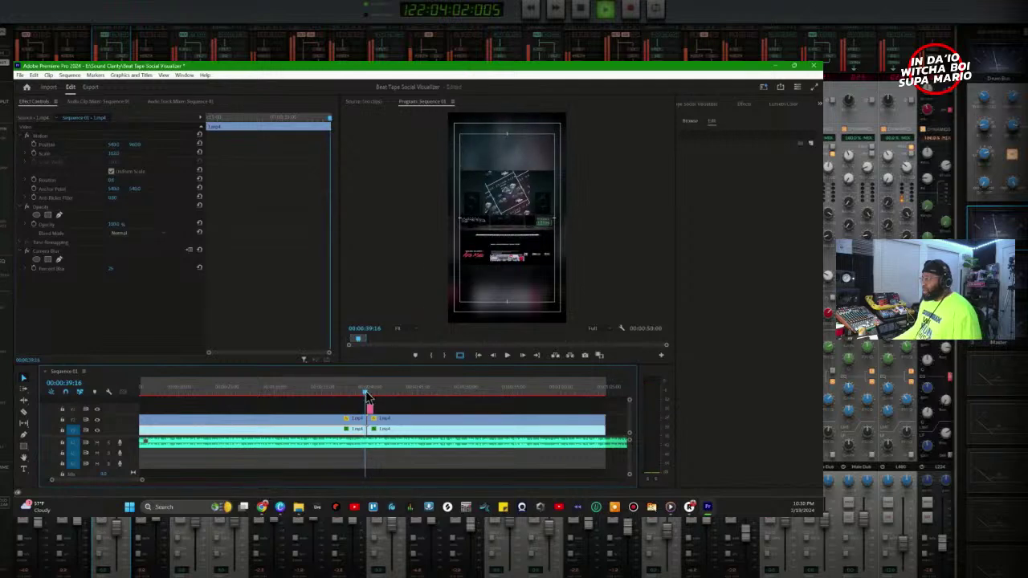
Step: Place a copy of the flash clip at the start of the first video clip and play back both flashes
{"action": "left_click_drag", "start_coordinate": [367, 398], "coordinate": [281, 414]}
{"action": "left_click", "coordinate": [273, 442]}
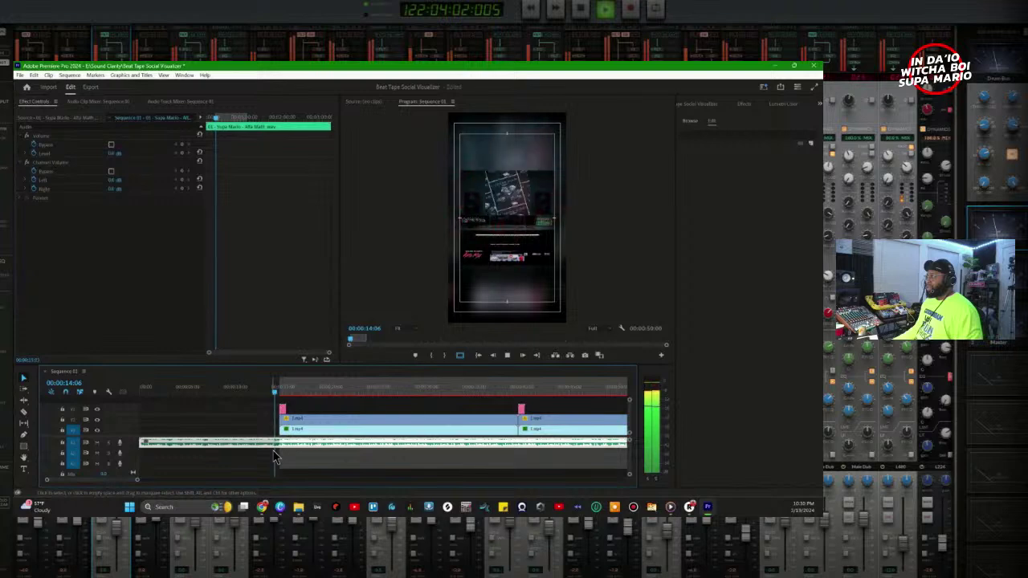
{"action": "left_click", "coordinate": [281, 425]}
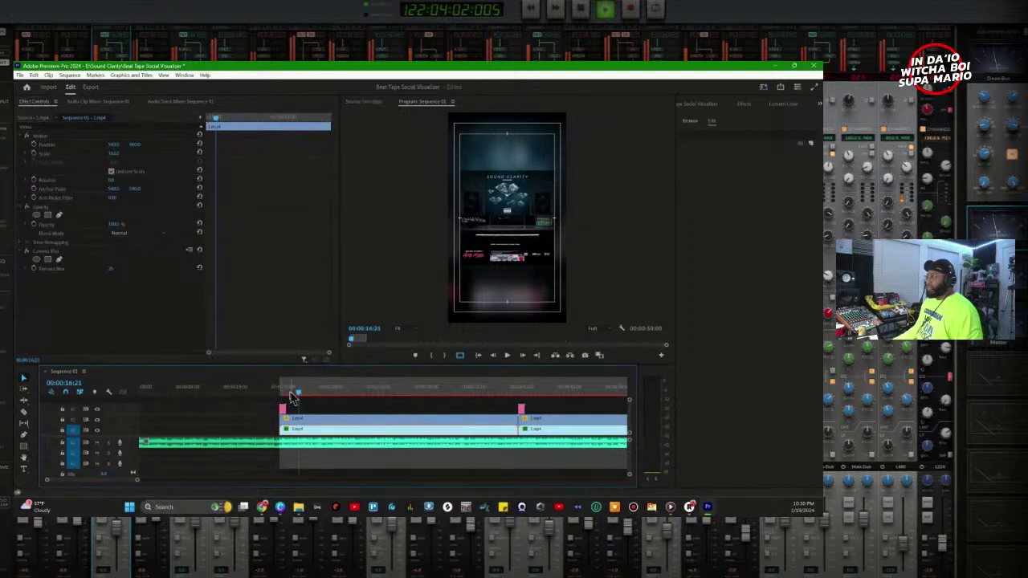
{"action": "left_click", "coordinate": [280, 442]}
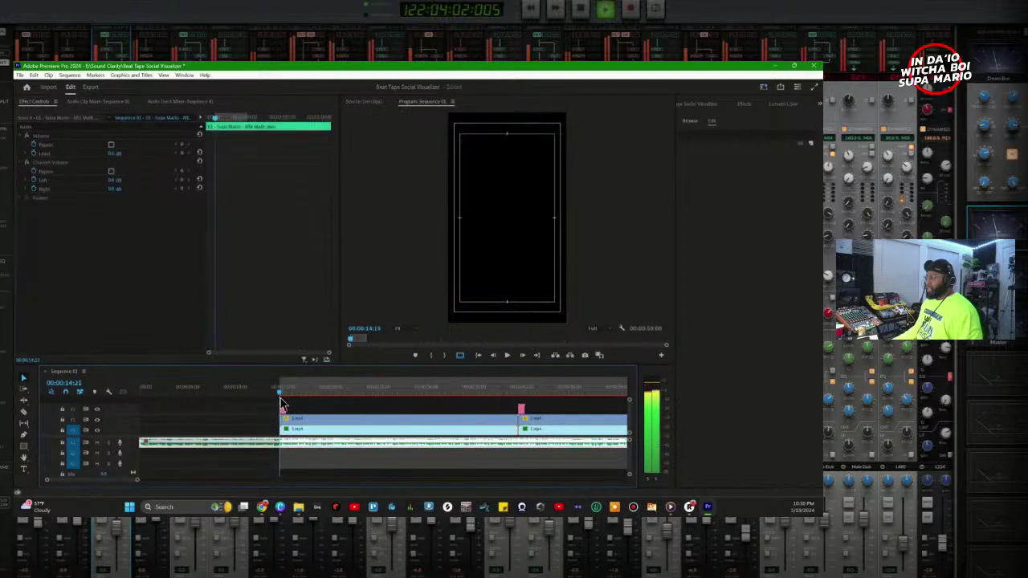
{"action": "left_click", "coordinate": [279, 400]}
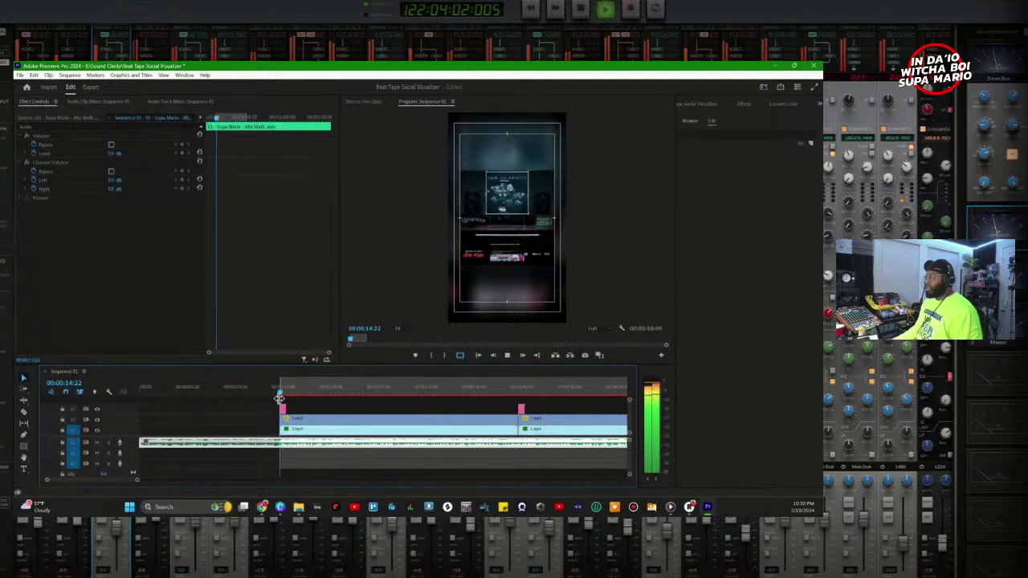
{"action": "left_click", "coordinate": [519, 408]}
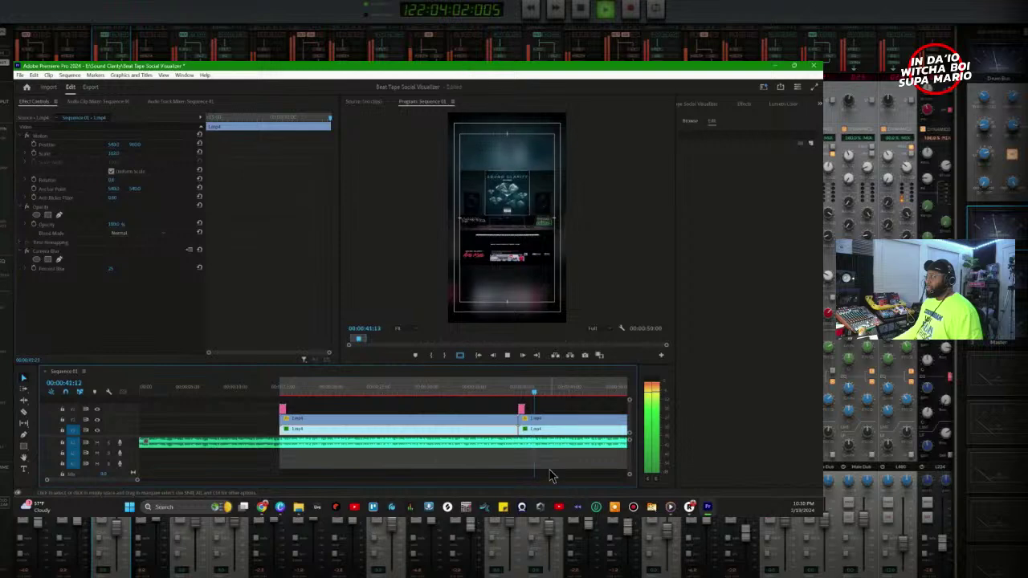
{"action": "key", "text": "space"}
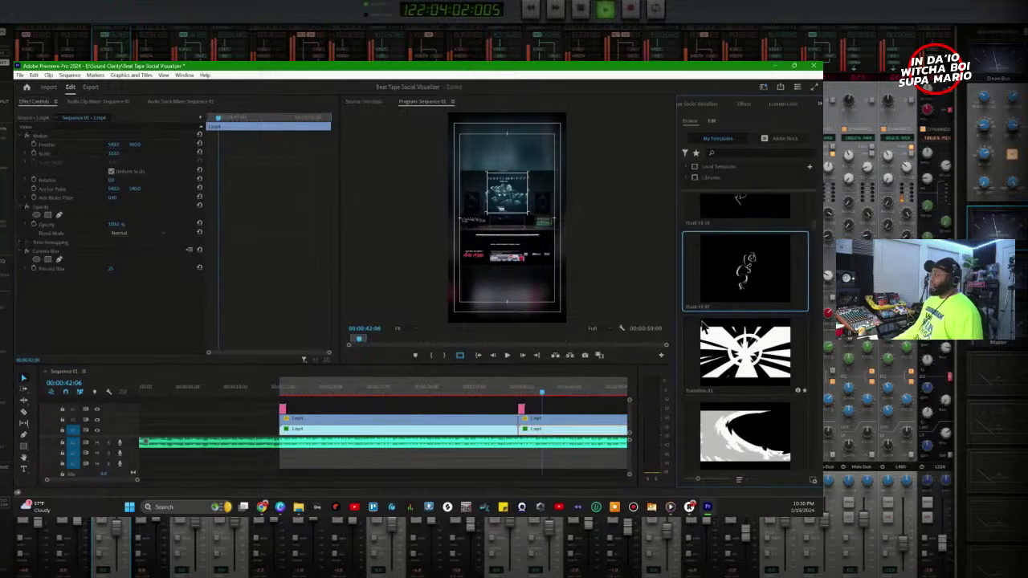
Step: Try the Flash FX 12 template just before the existing flash at the cut between the two video clips and play it back
{"action": "scroll", "coordinate": [707, 325], "scroll_direction": "up", "scroll_amount": 5}
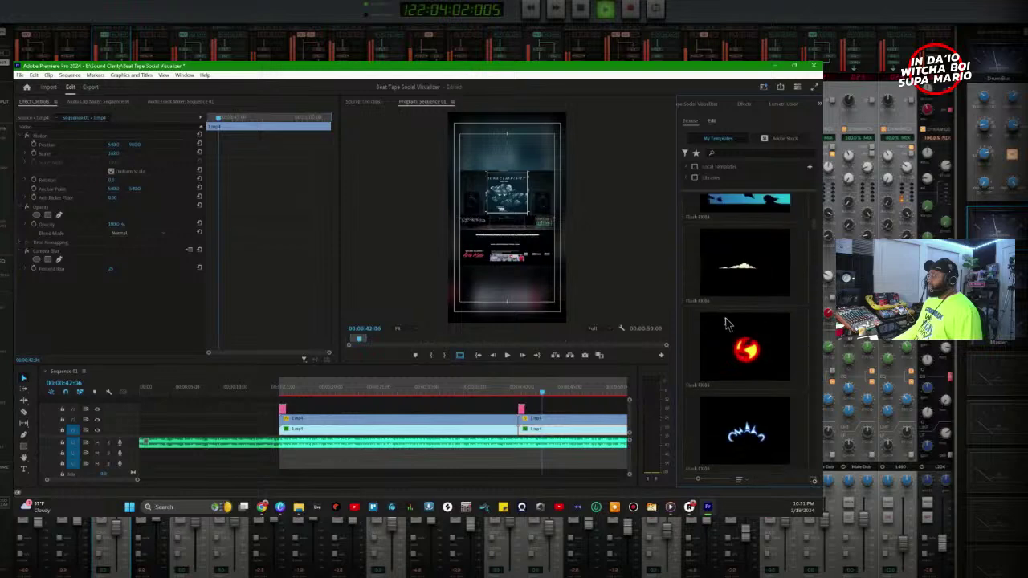
{"action": "scroll", "coordinate": [726, 322], "scroll_direction": "up", "scroll_amount": 2}
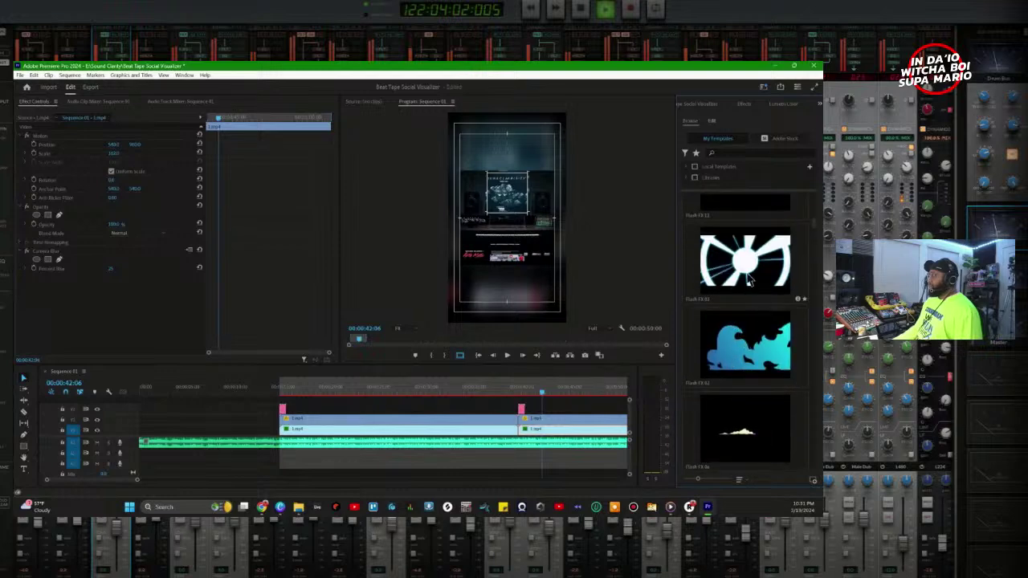
{"action": "left_click_drag", "start_coordinate": [522, 410], "coordinate": [515, 411]}
{"action": "left_click", "coordinate": [506, 393]}
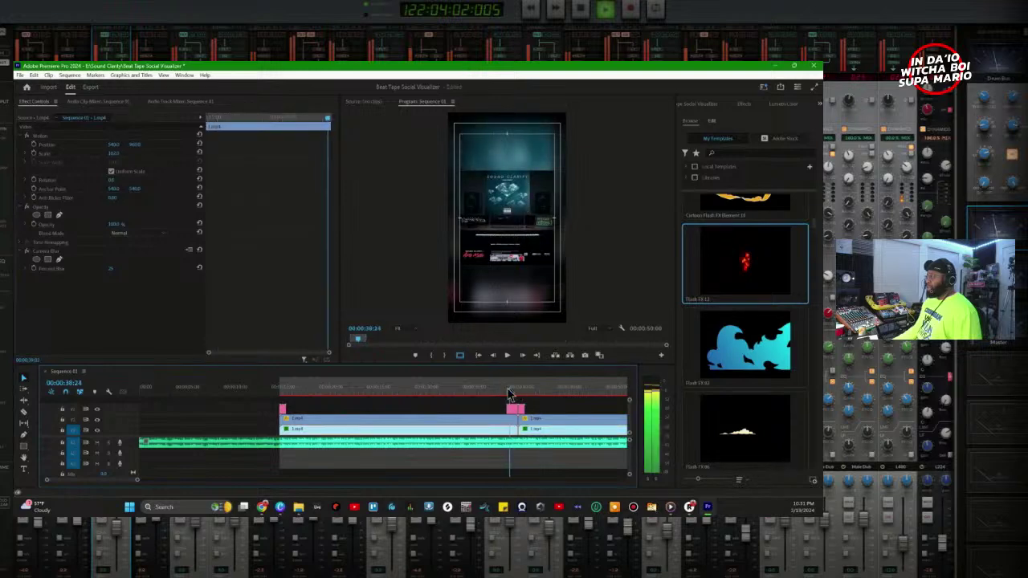
{"action": "left_click", "coordinate": [504, 394]}
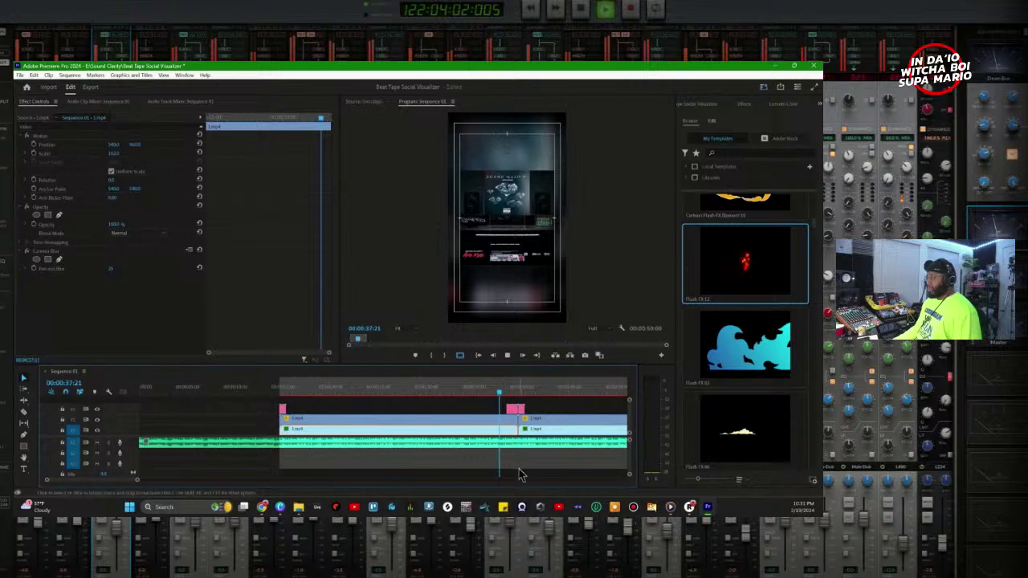
{"action": "key", "text": "space"}
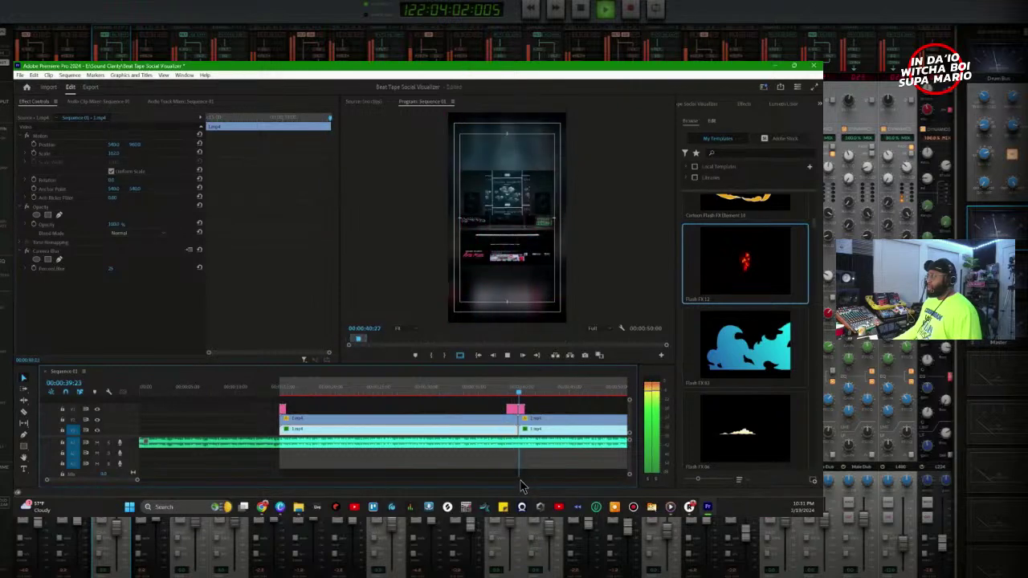
{"action": "key", "text": "space"}
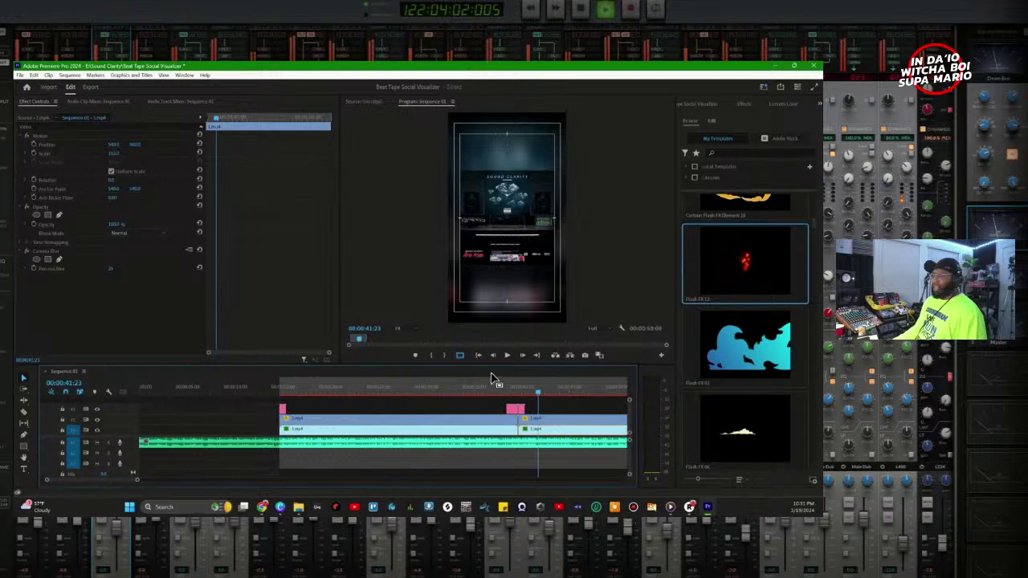
Step: Set the program monitor's playback resolution to 1/4 and replay the transition between the two video clips
{"action": "left_click", "coordinate": [596, 330]}
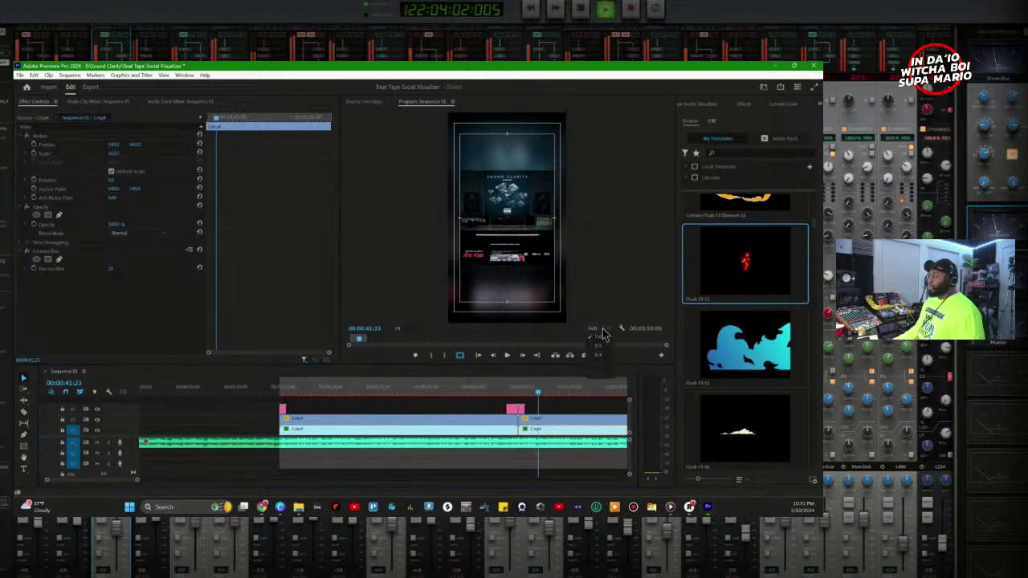
{"action": "left_click", "coordinate": [598, 356]}
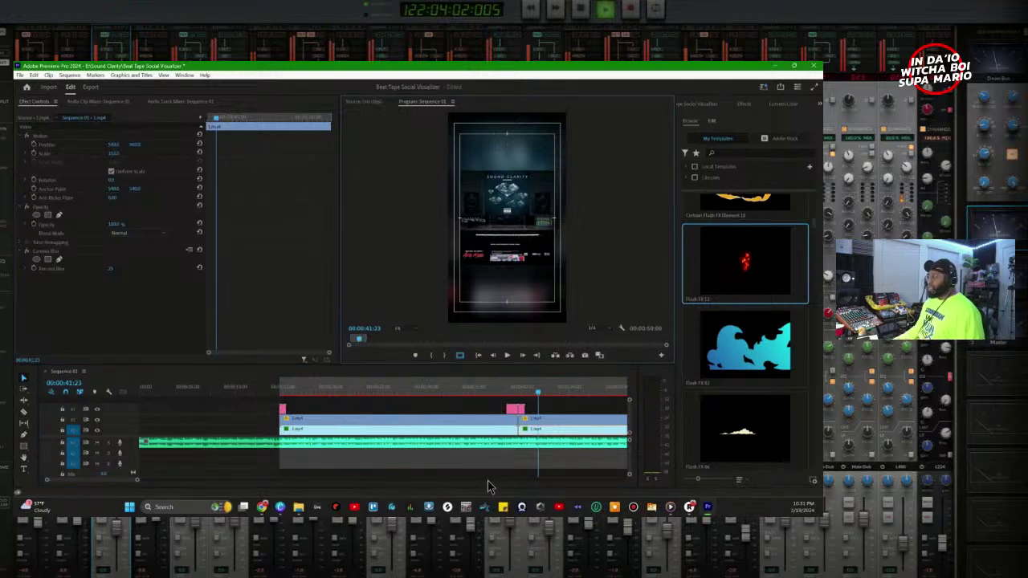
{"action": "left_click", "coordinate": [500, 395]}
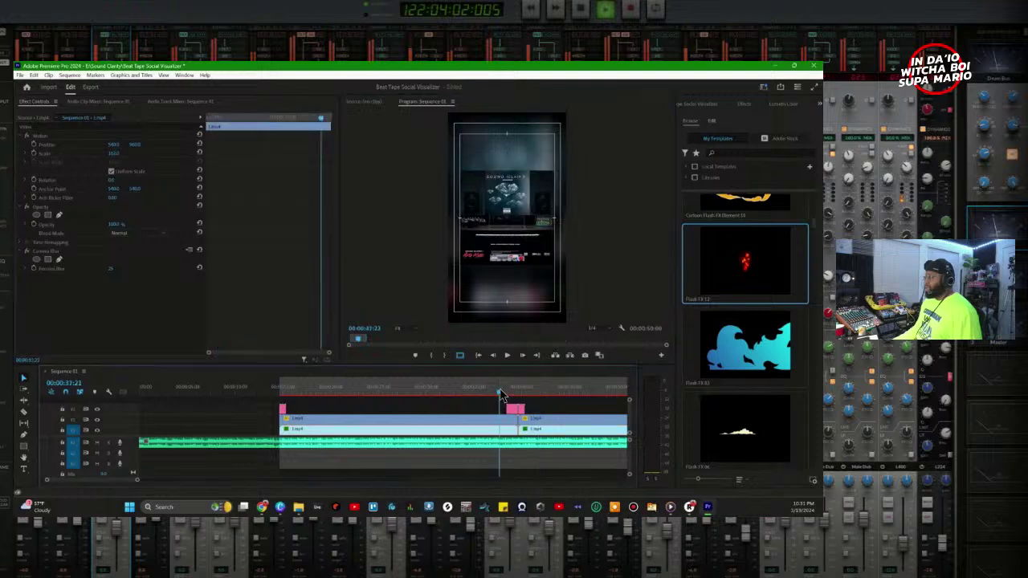
{"action": "key", "text": "space"}
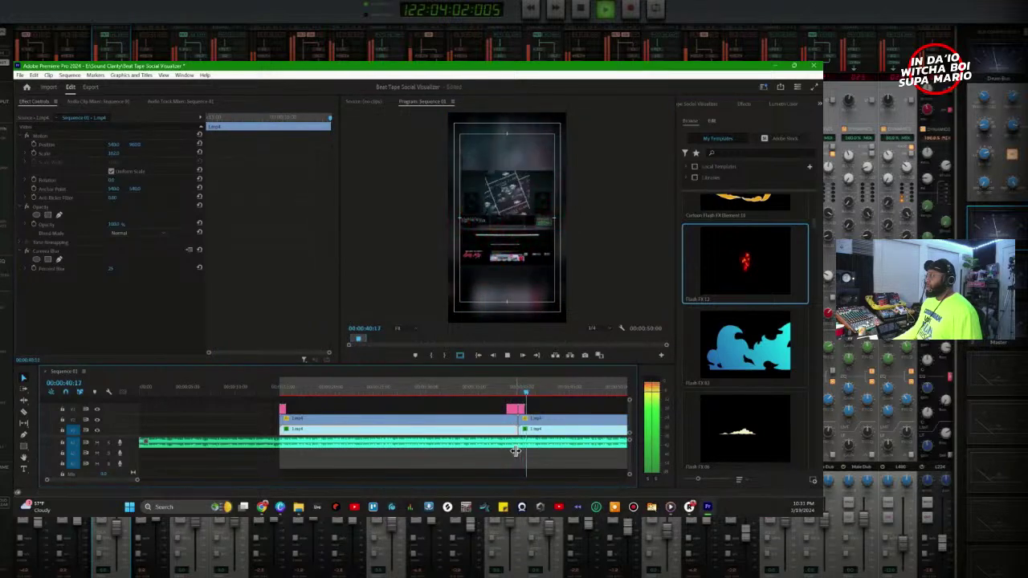
{"action": "key", "text": "space"}
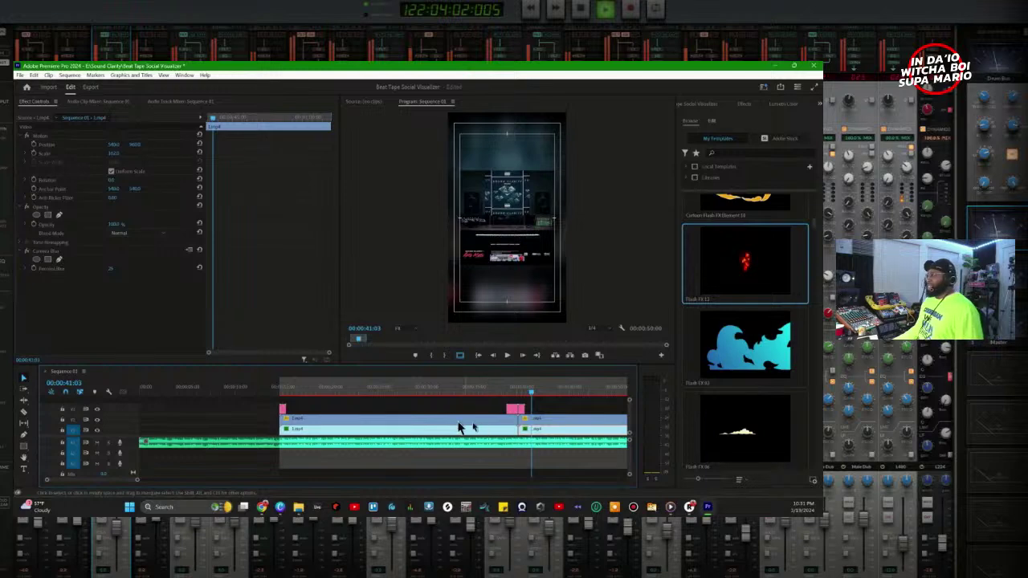
Step: Replace the flash clips at the cut with the Flash FX 01 template, starting at the beginning of the second video clip
{"action": "left_click", "coordinate": [506, 392]}
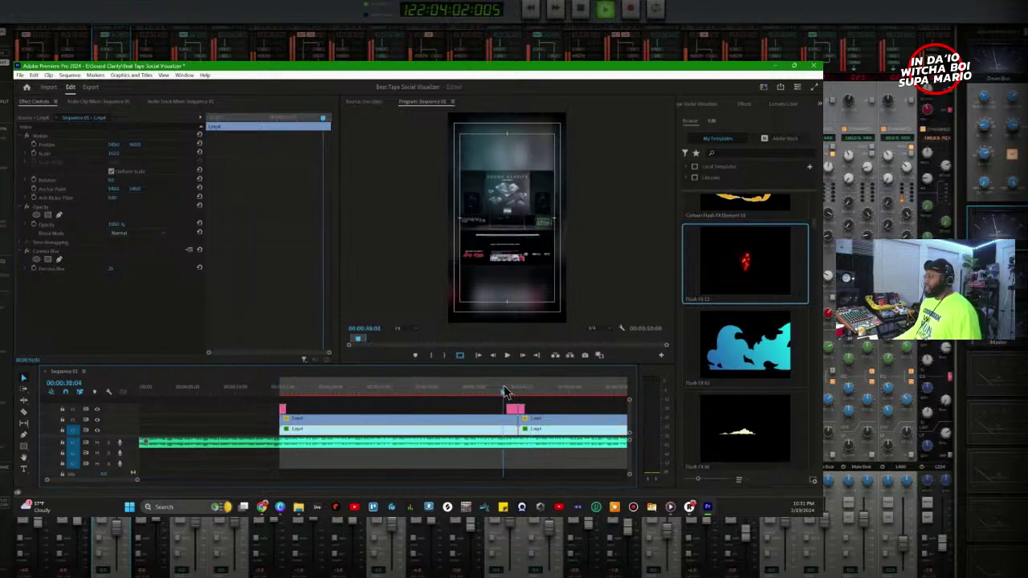
{"action": "left_click_drag", "start_coordinate": [506, 392], "coordinate": [524, 413]}
{"action": "left_click", "coordinate": [520, 411]}
{"action": "key", "text": "Up"}
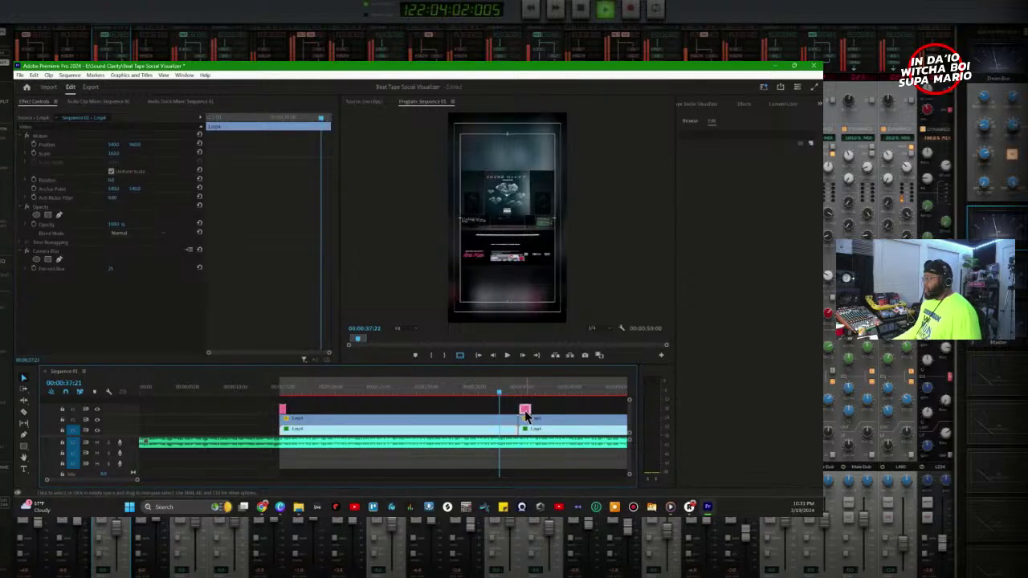
{"action": "left_click", "coordinate": [526, 413]}
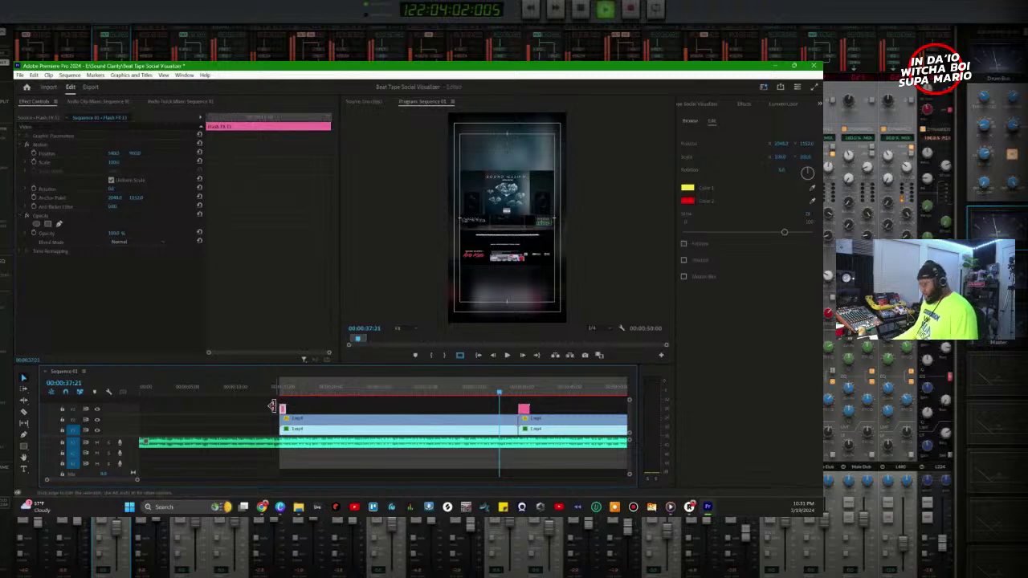
Step: Replace the flash at the start of the first video clip with a copy of Flash FX 01 and play back both flashes
{"action": "key", "text": "Delete"}
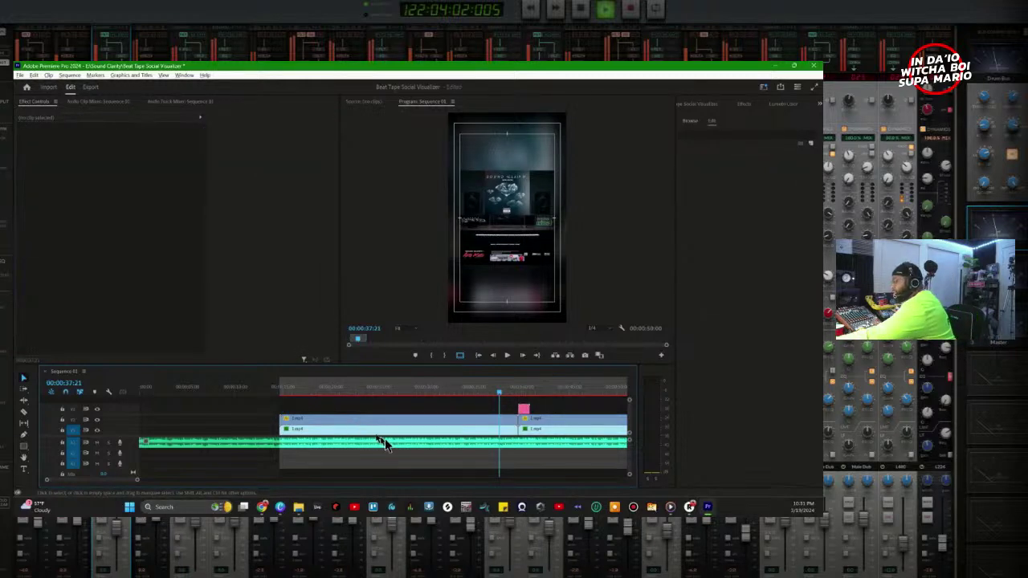
{"action": "left_click_drag", "start_coordinate": [526, 413], "coordinate": [287, 414]}
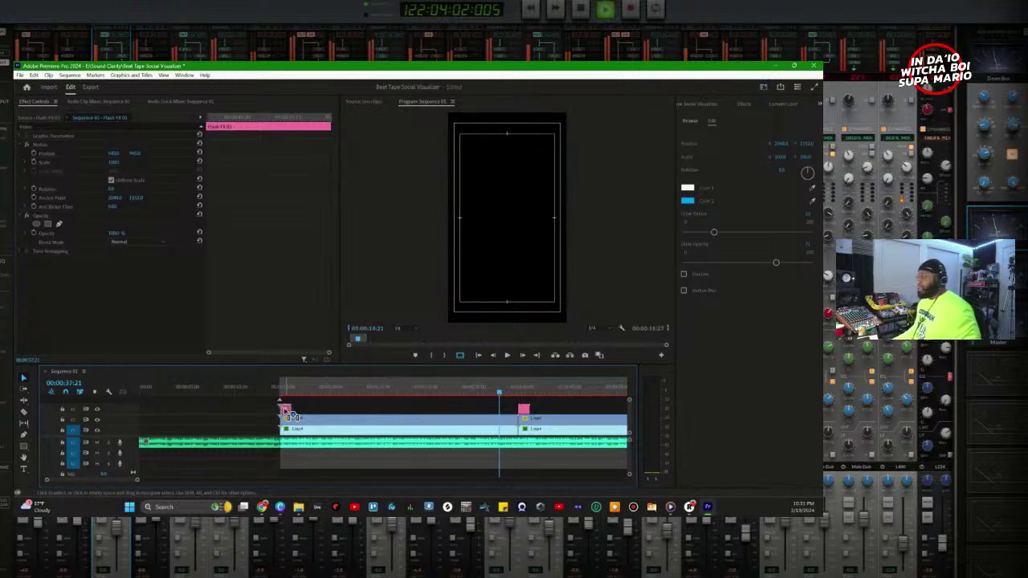
{"action": "left_click", "coordinate": [280, 396]}
{"action": "left_click", "coordinate": [315, 442]}
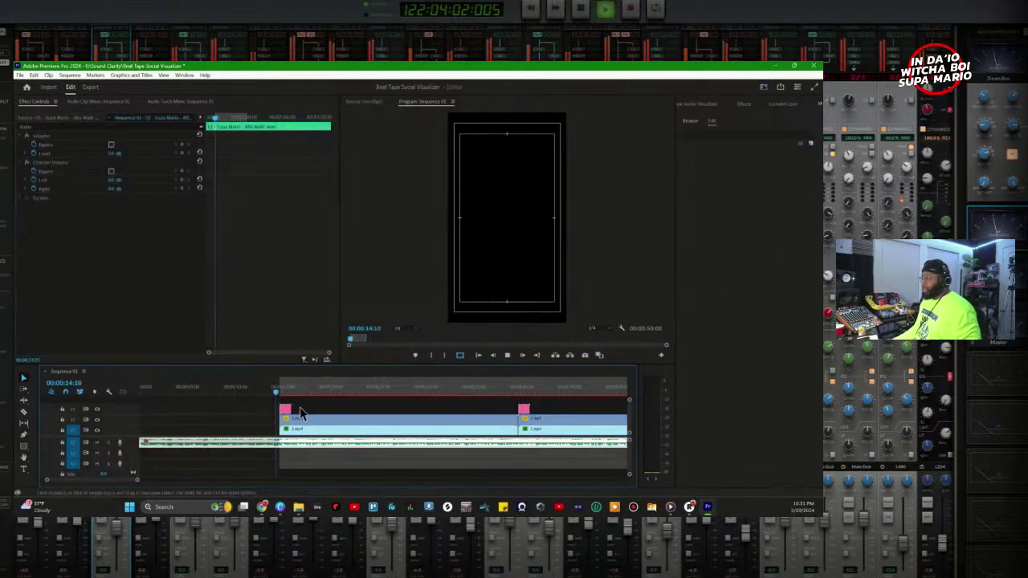
{"action": "key", "text": "space"}
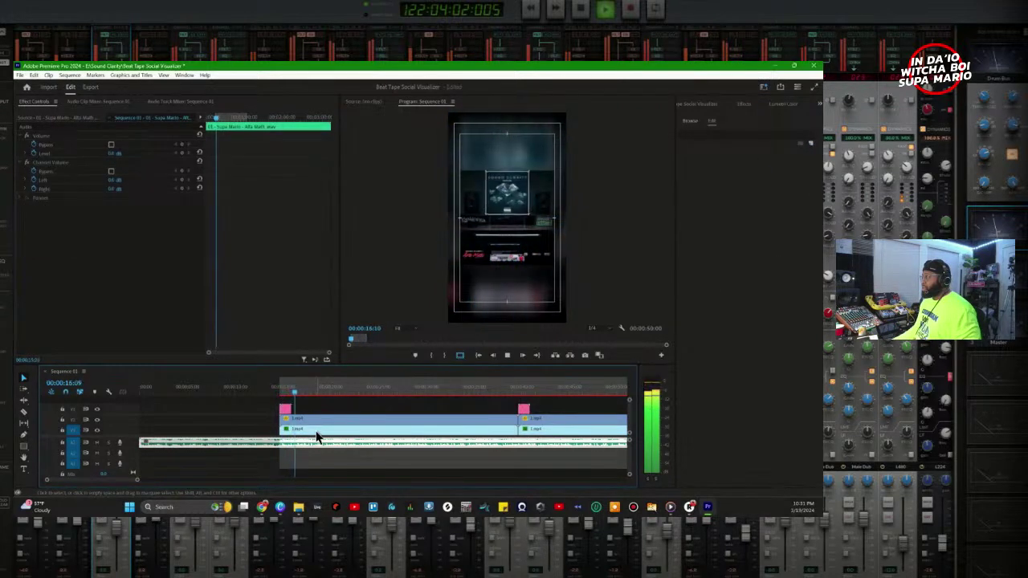
{"action": "left_click", "coordinate": [516, 387]}
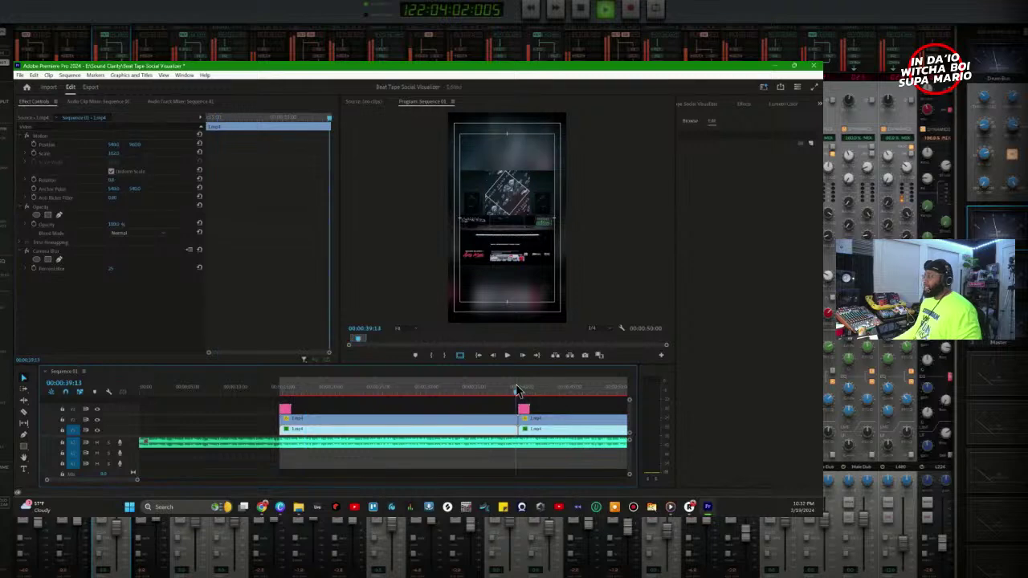
{"action": "key", "text": "space"}
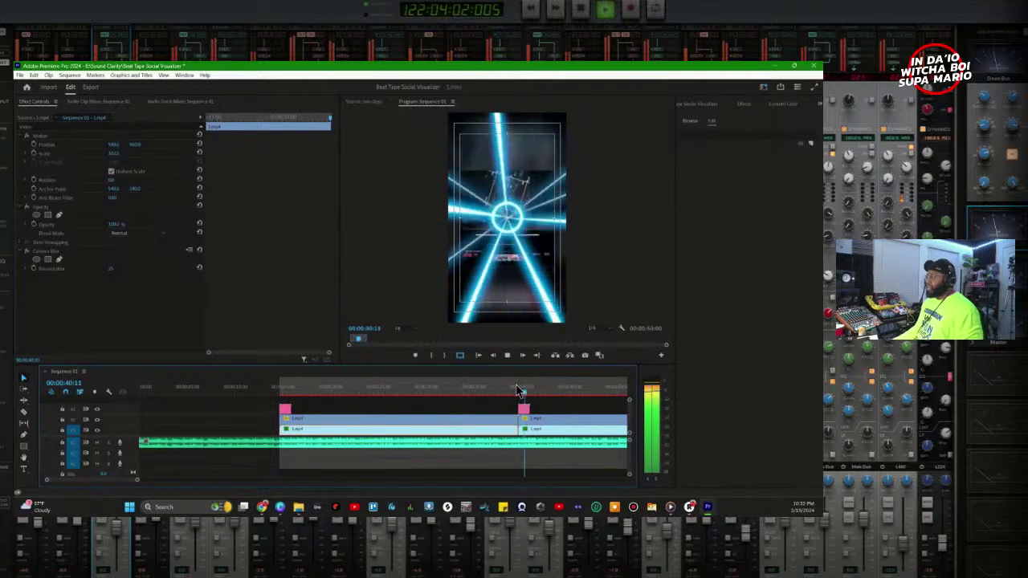
{"action": "key", "text": "space"}
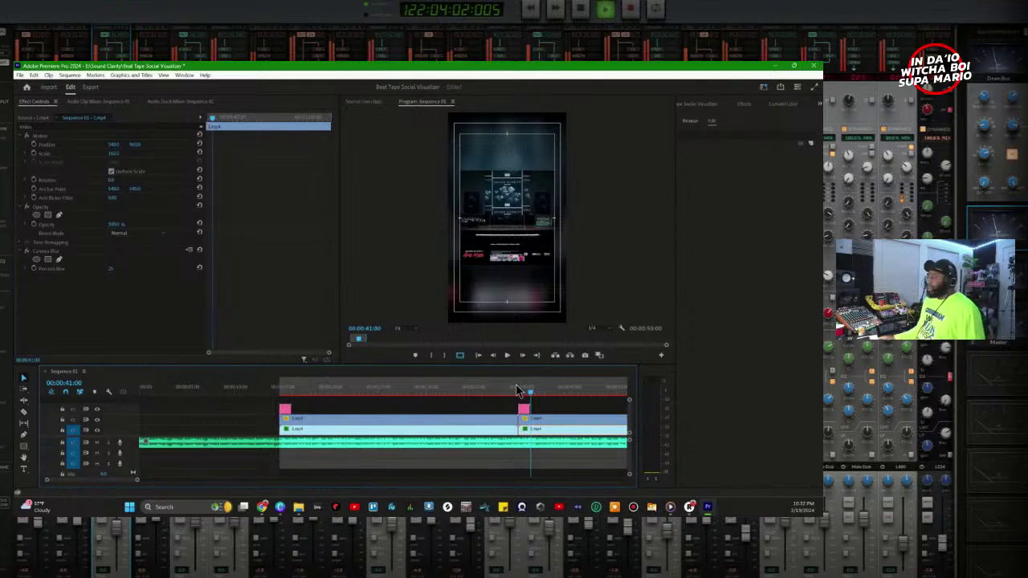
Step: Browse the installed motion graphics templates for a title that suits the first video clip
{"action": "key", "text": "backslash"}
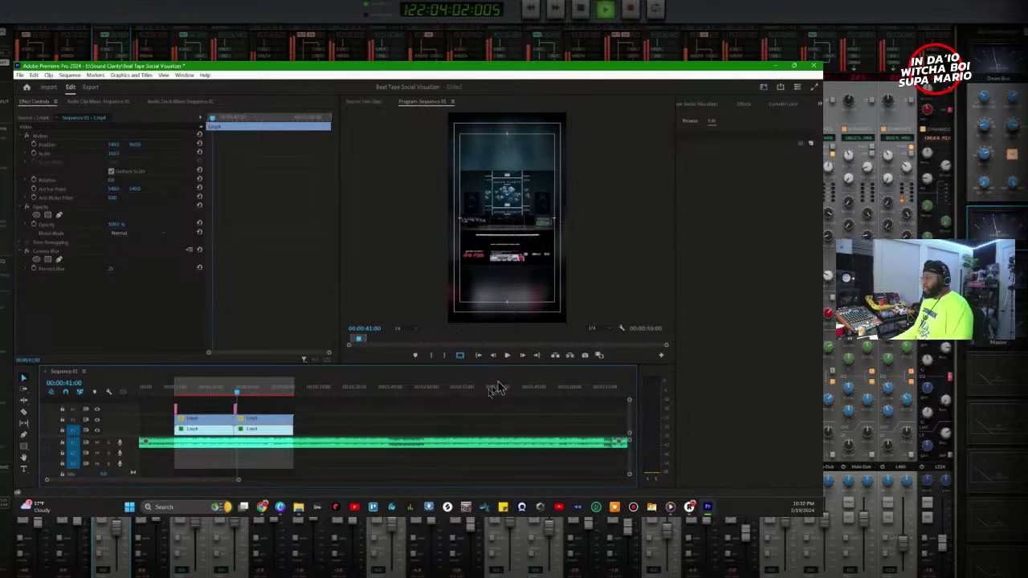
{"action": "left_click", "coordinate": [688, 122]}
{"action": "scroll", "coordinate": [725, 332], "scroll_direction": "up", "scroll_amount": 3}
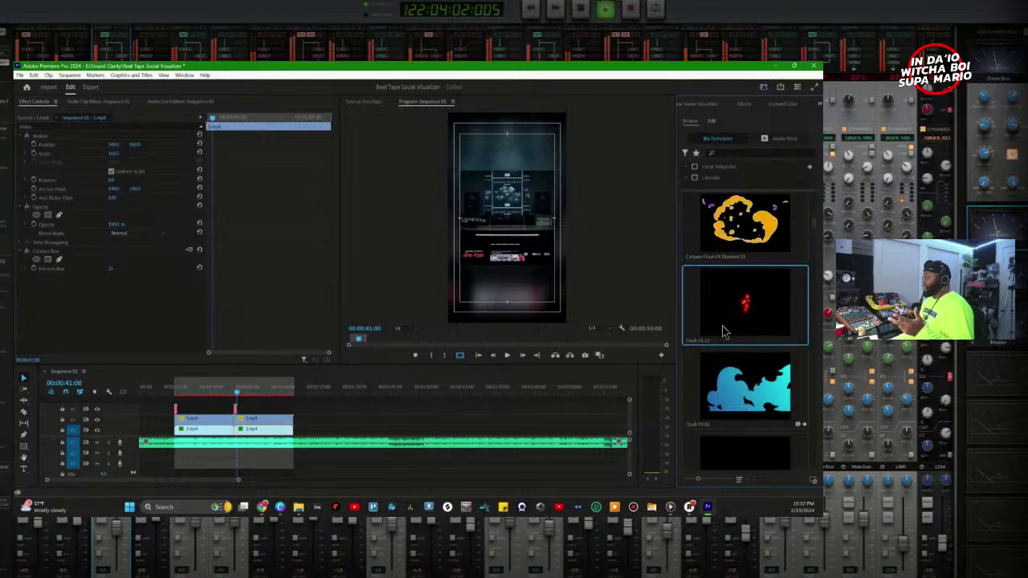
{"action": "scroll", "coordinate": [726, 332], "scroll_direction": "down", "scroll_amount": 5}
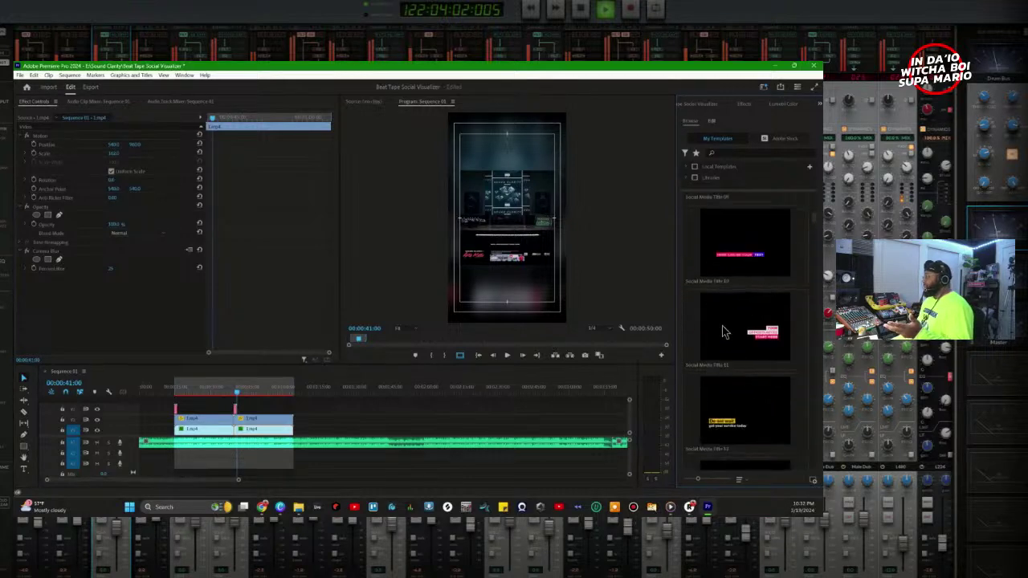
{"action": "scroll", "coordinate": [727, 328], "scroll_direction": "up", "scroll_amount": 3}
{"action": "scroll", "coordinate": [730, 325], "scroll_direction": "up", "scroll_amount": 1}
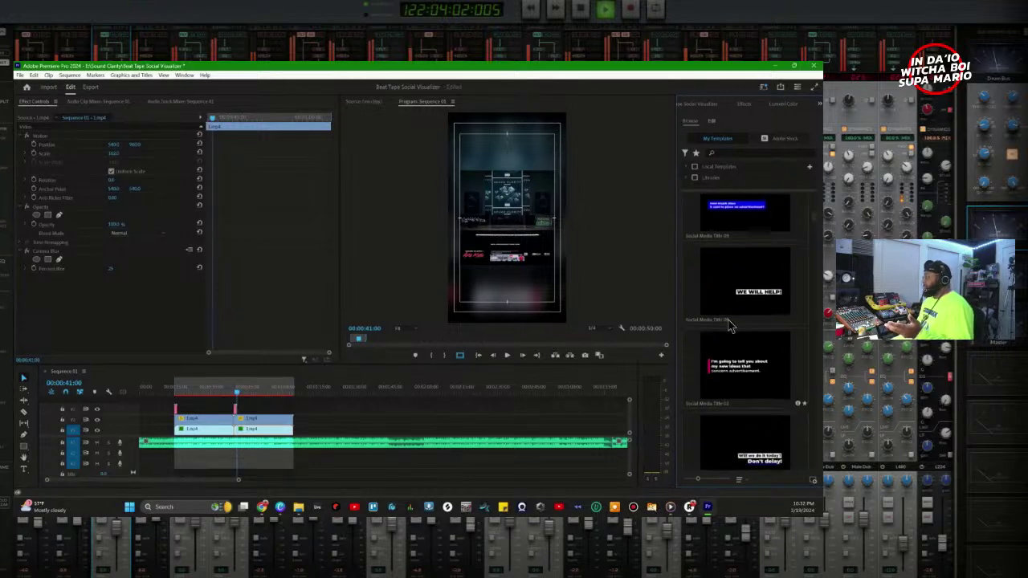
{"action": "scroll", "coordinate": [729, 324], "scroll_direction": "up", "scroll_amount": 1}
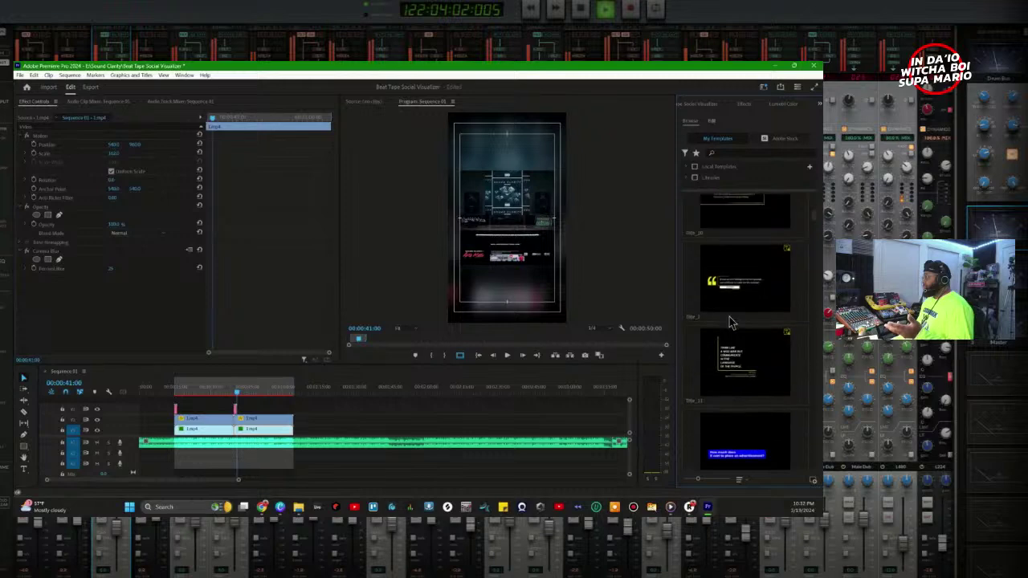
{"action": "scroll", "coordinate": [728, 321], "scroll_direction": "up", "scroll_amount": 2}
{"action": "scroll", "coordinate": [727, 322], "scroll_direction": "up", "scroll_amount": 5}
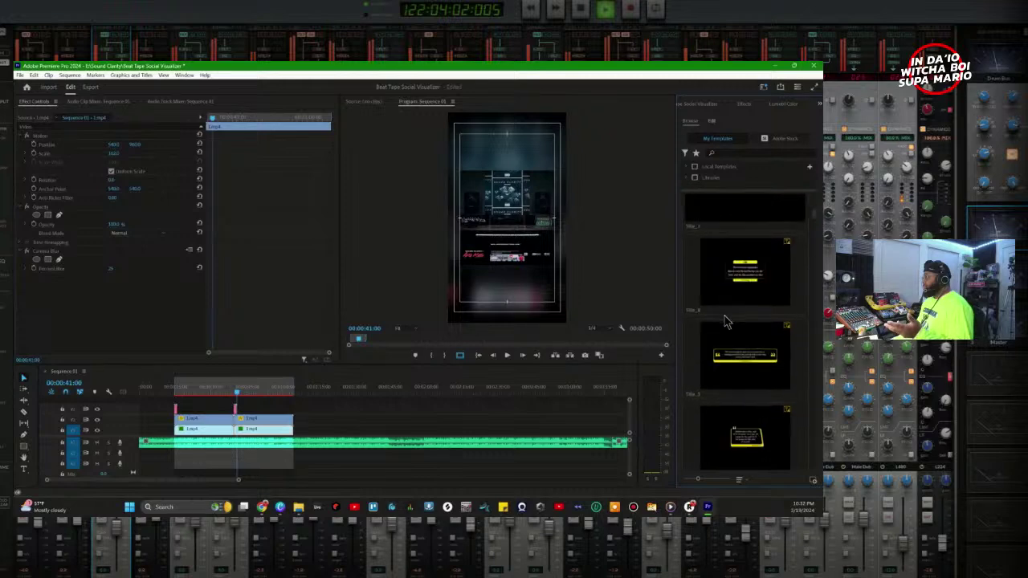
{"action": "scroll", "coordinate": [728, 321], "scroll_direction": "up", "scroll_amount": 3}
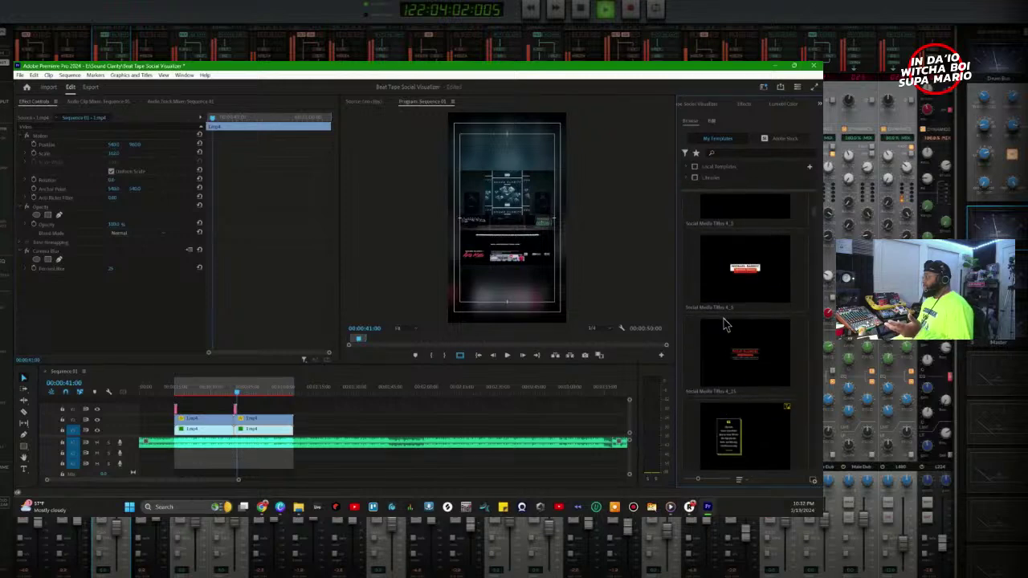
{"action": "scroll", "coordinate": [730, 317], "scroll_direction": "up", "scroll_amount": 3}
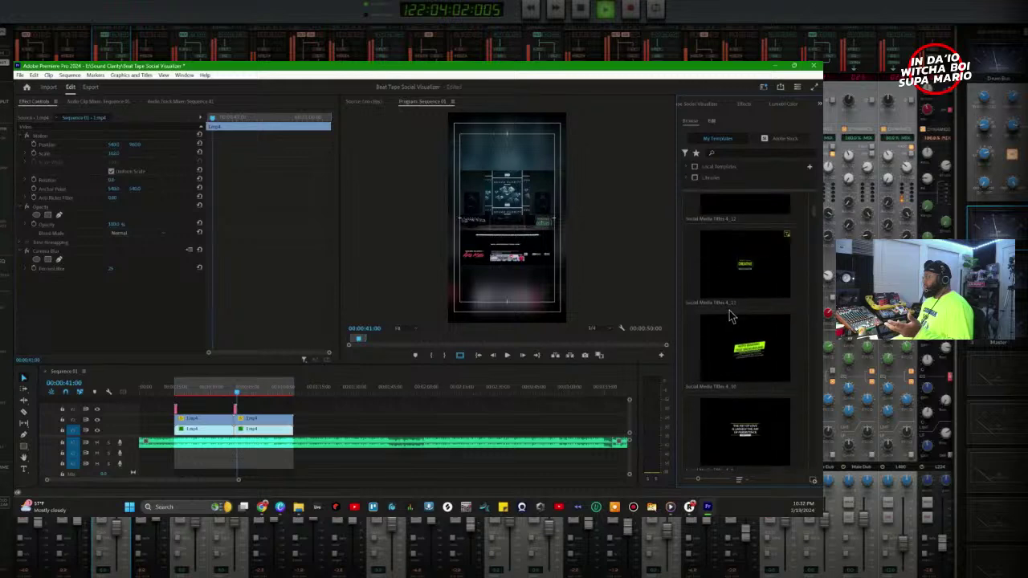
{"action": "scroll", "coordinate": [730, 317], "scroll_direction": "up", "scroll_amount": 2}
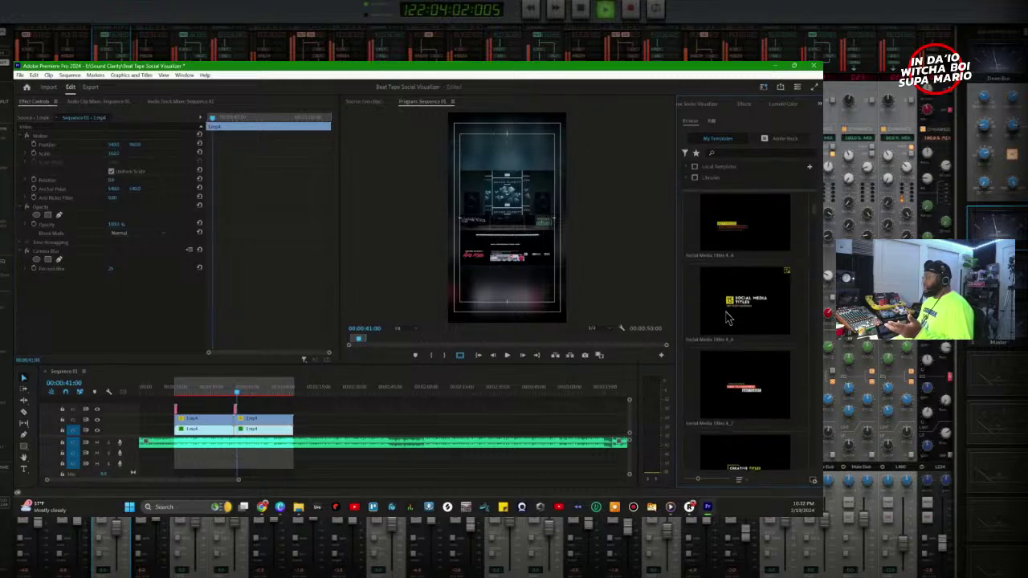
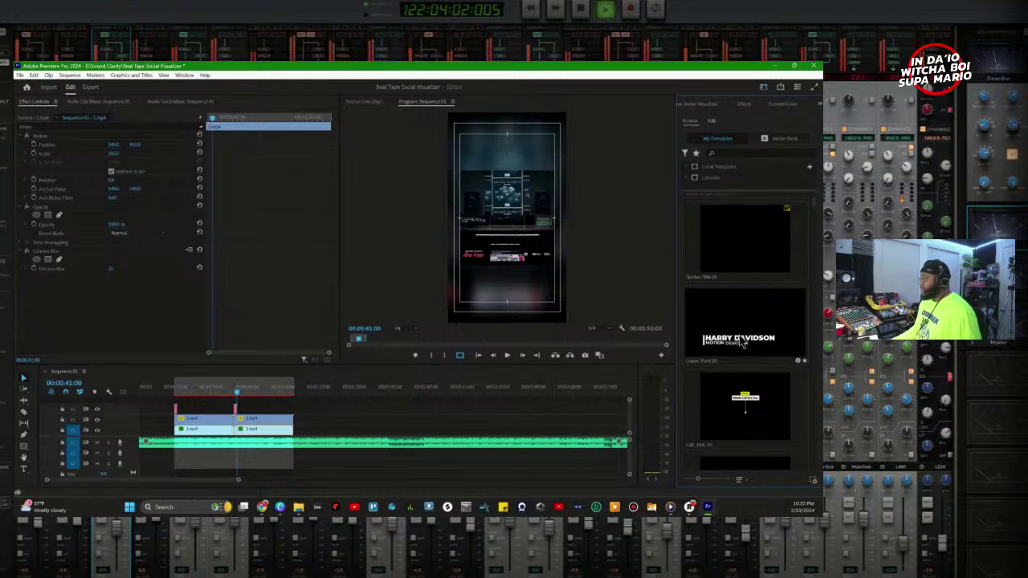
Step: Add the white name-and-job-title Lower Third template above the first video clip, after its opening flash, and preview it mid-clip
{"action": "left_click_drag", "start_coordinate": [737, 344], "coordinate": [220, 413]}
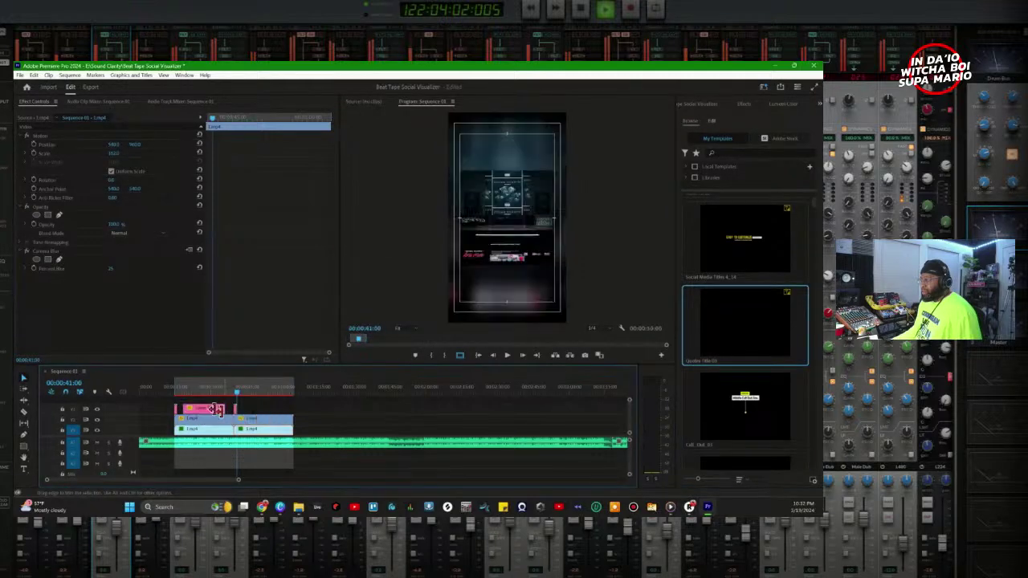
{"action": "left_click", "coordinate": [191, 389]}
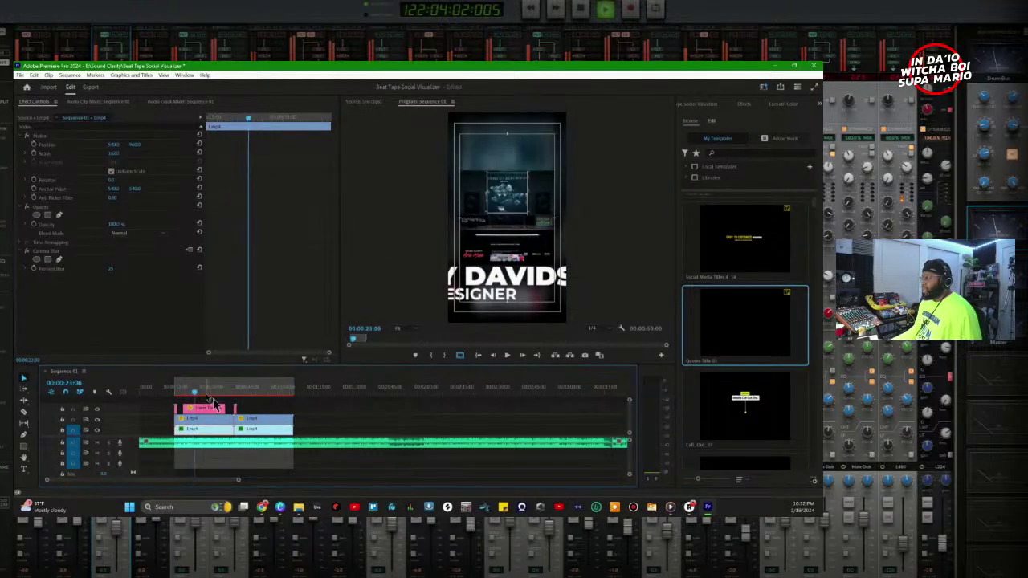
{"action": "left_click", "coordinate": [201, 393]}
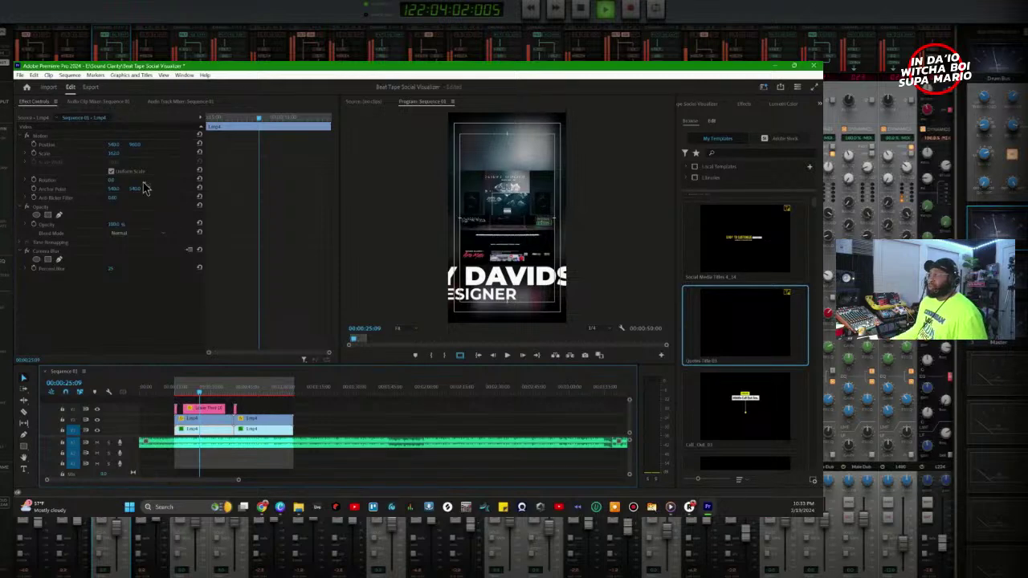
Step: Scale the lower third down to 30 and move it up above the cover artwork
{"action": "left_click_drag", "start_coordinate": [116, 154], "coordinate": [106, 165]}
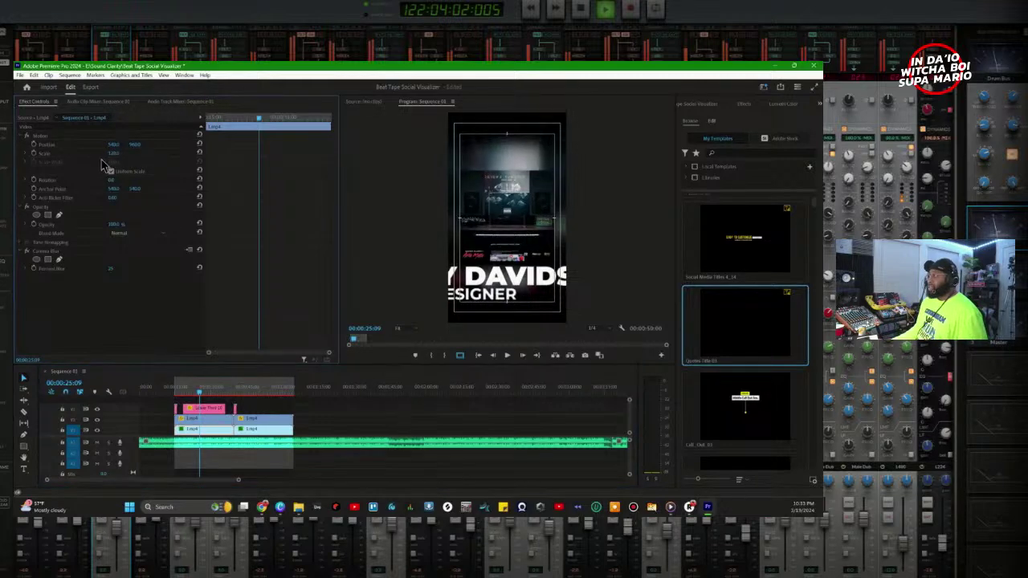
{"action": "left_click", "coordinate": [225, 405]}
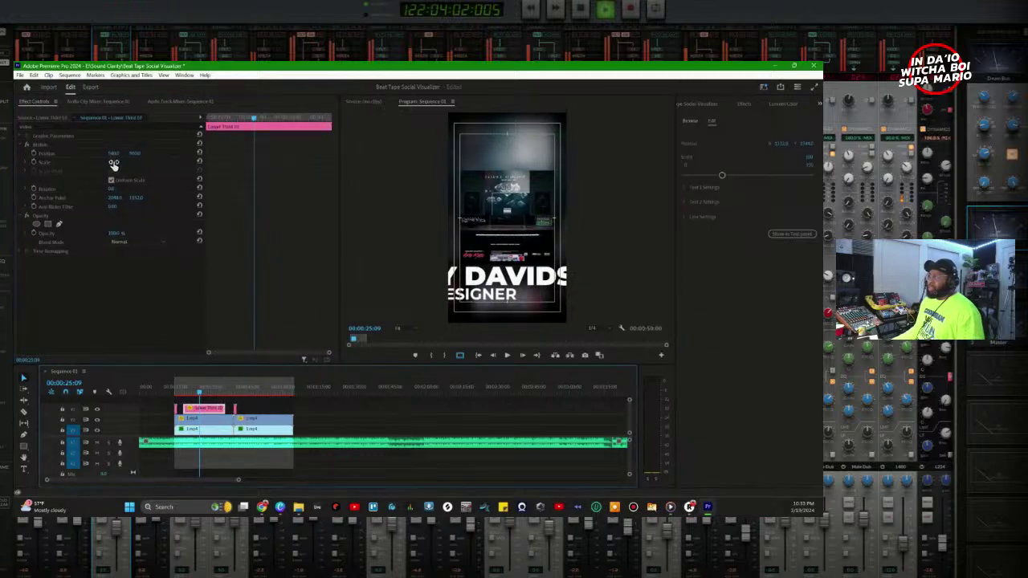
{"action": "left_click_drag", "start_coordinate": [114, 164], "coordinate": [181, 193]}
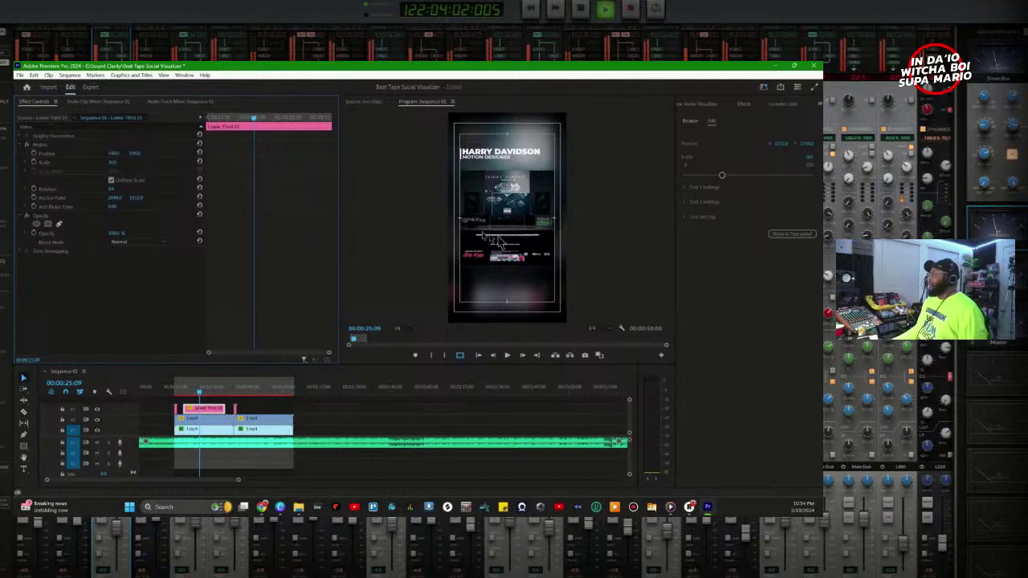
Step: Play back the lower third's opening animation from the start of its clip
{"action": "left_click", "coordinate": [184, 390]}
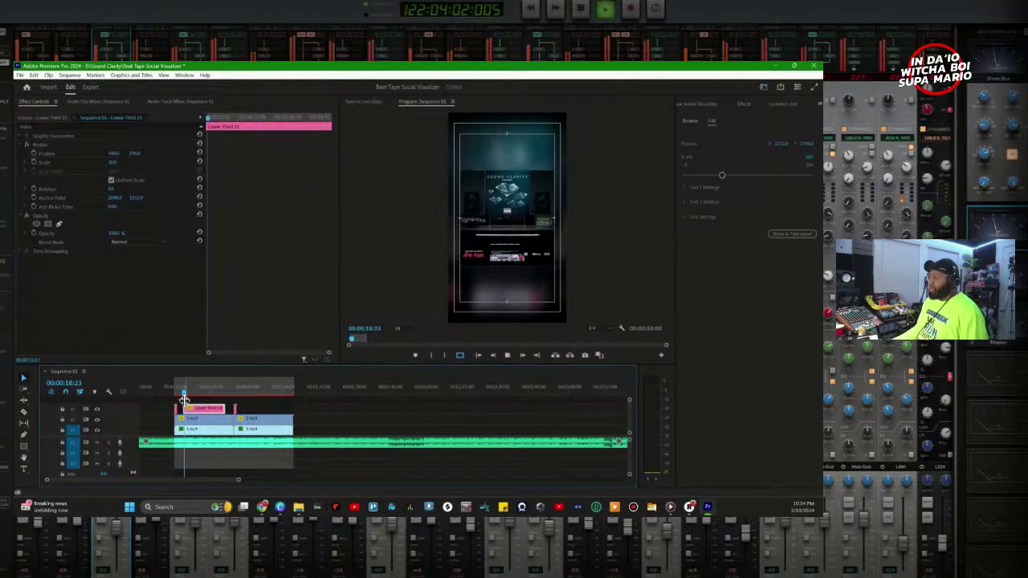
{"action": "key", "text": "space"}
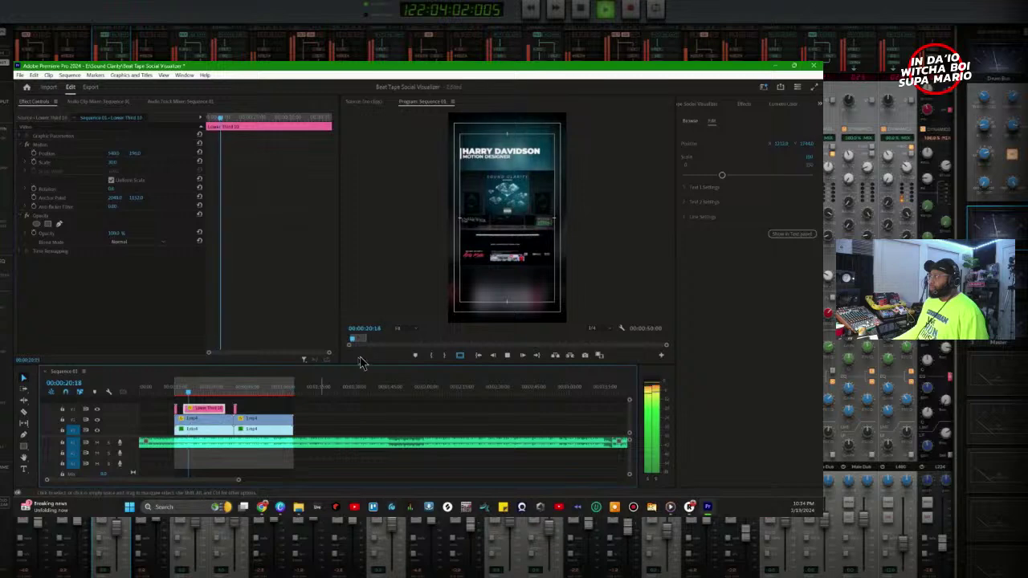
{"action": "key", "text": "space"}
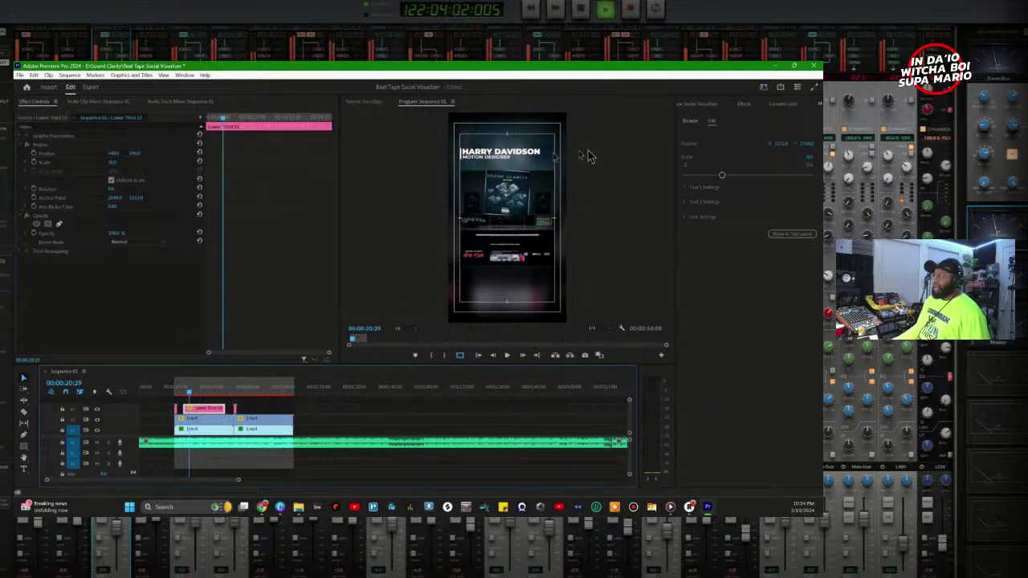
Step: Change the lower third's main line to "Sound Clarity Out Now!!!" and reduce its font size to fit the frame
{"action": "left_click", "coordinate": [685, 191]}
{"action": "left_click", "coordinate": [717, 207]}
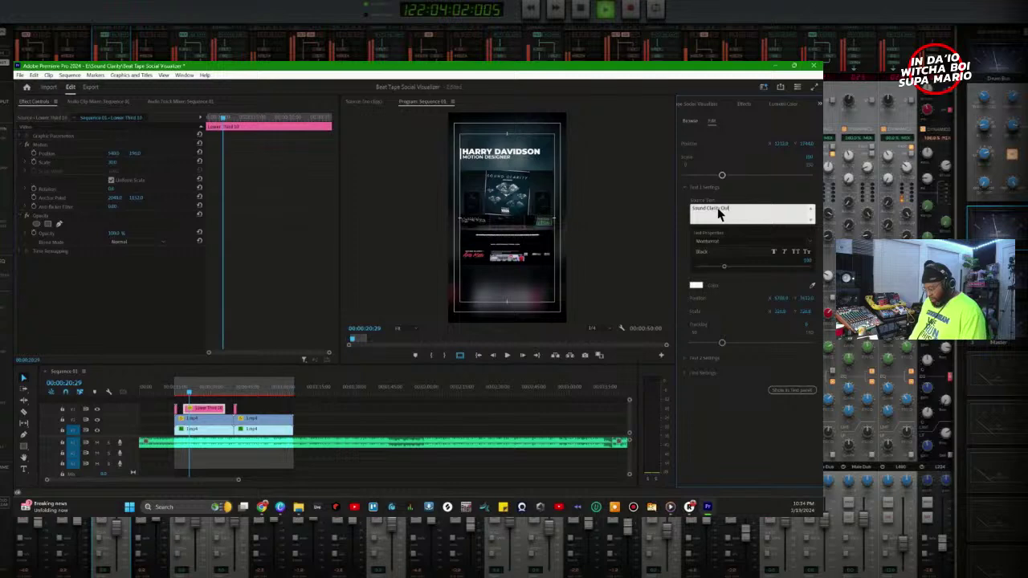
{"action": "type", "text": "Sound Clarity Out No"}
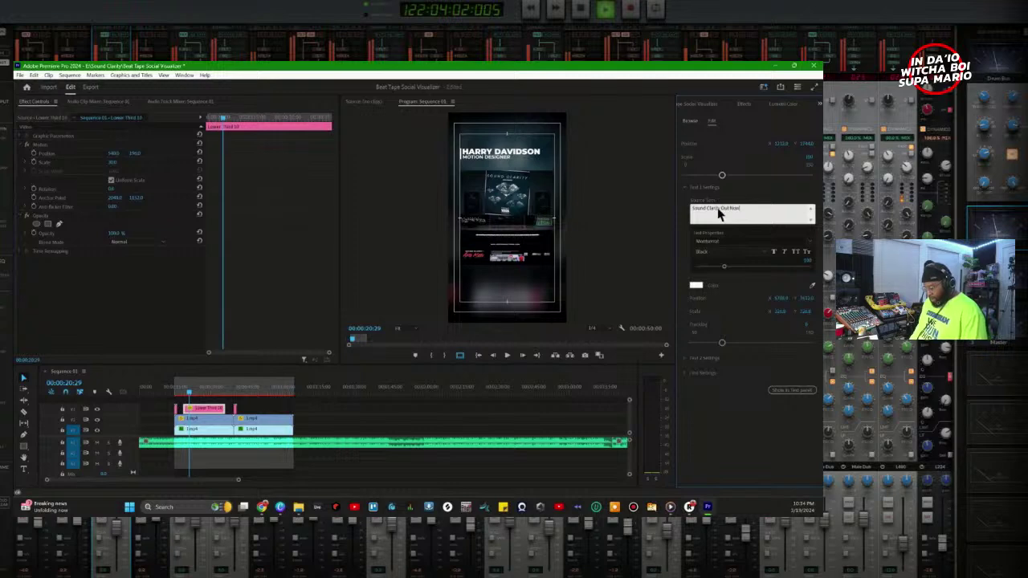
{"action": "type", "text": "w!!!"}
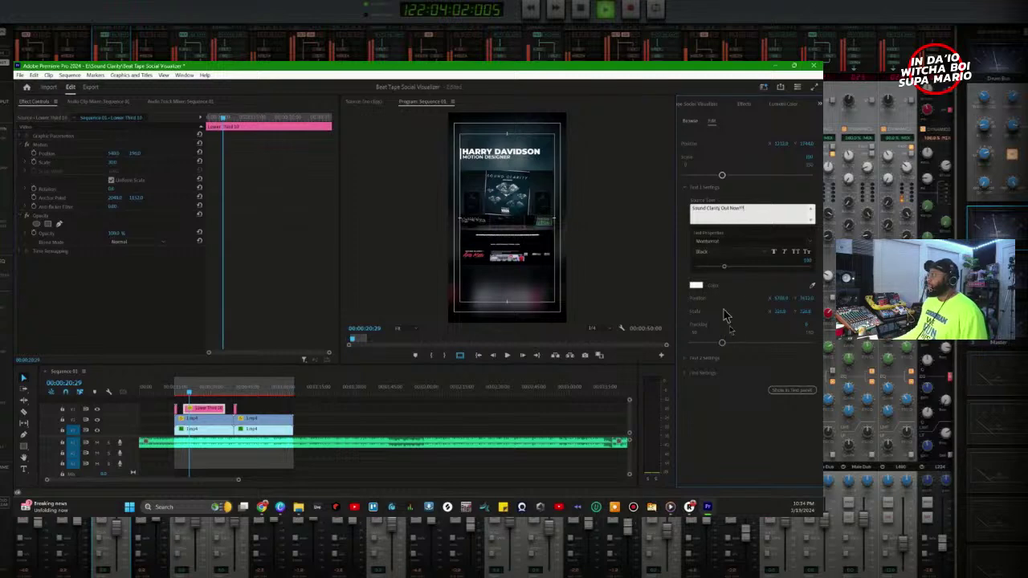
{"action": "left_click", "coordinate": [725, 413]}
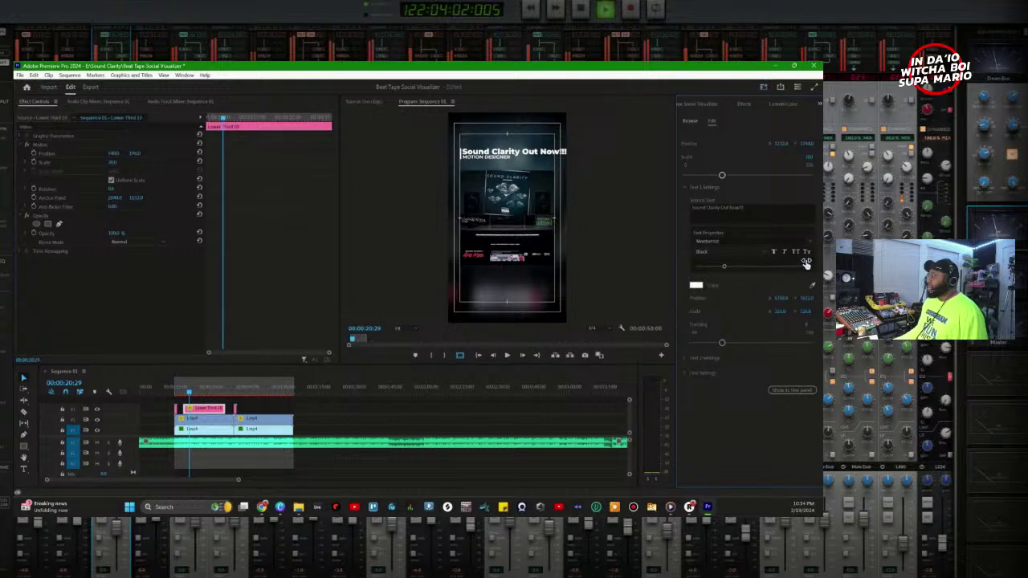
{"action": "left_click_drag", "start_coordinate": [806, 269], "coordinate": [800, 261]}
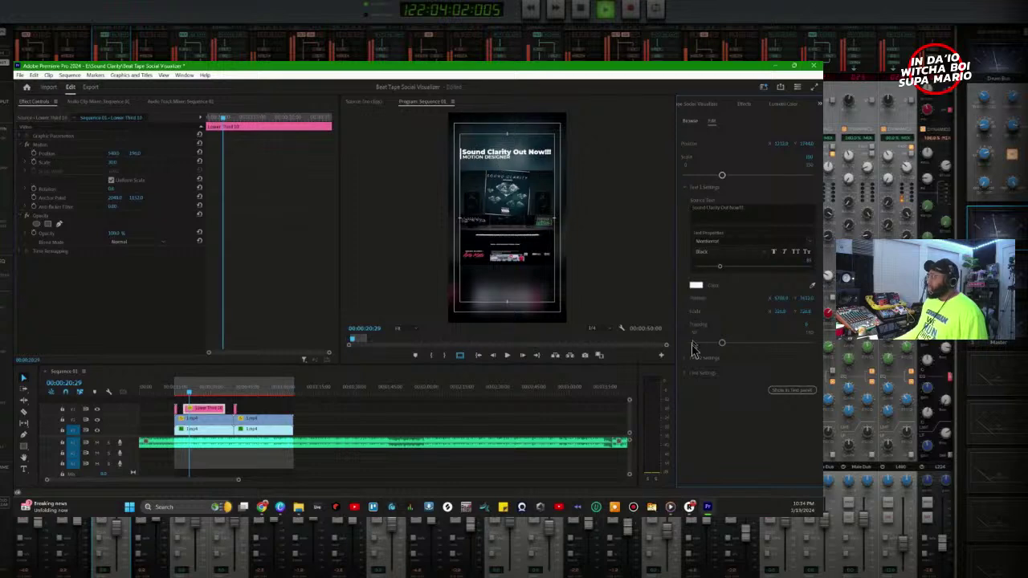
Step: Replace the lower third's second line with "Stream now, On All DSP's!"
{"action": "left_click", "coordinate": [685, 359]}
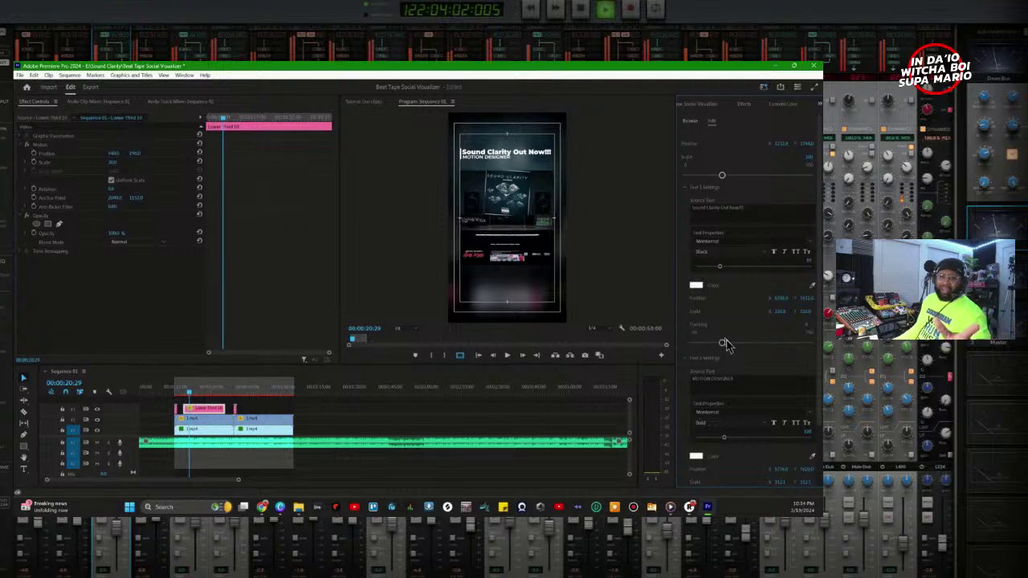
{"action": "left_click", "coordinate": [731, 382]}
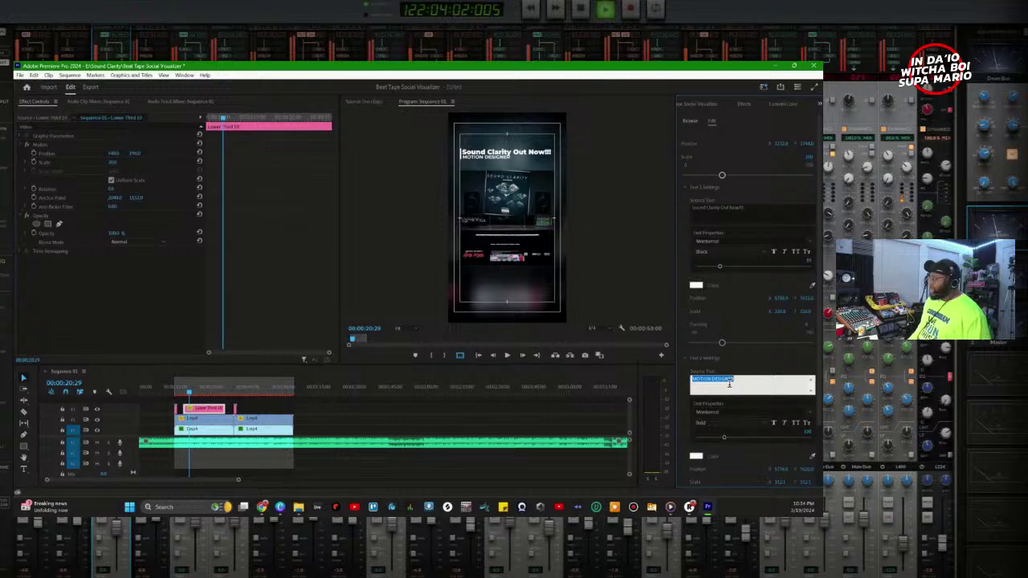
{"action": "key", "text": "BackSpace"}
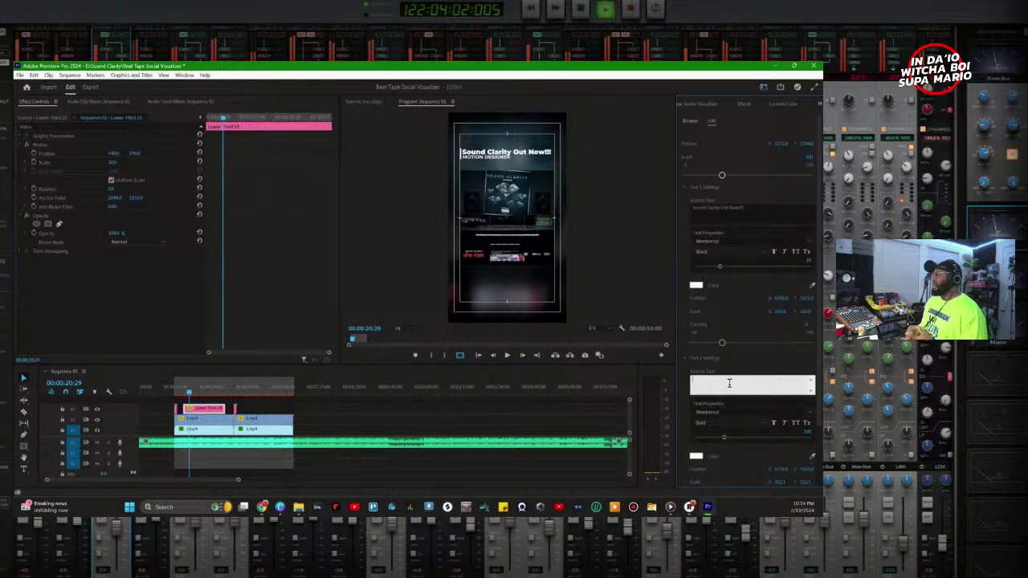
{"action": "type", "text": "On All"}
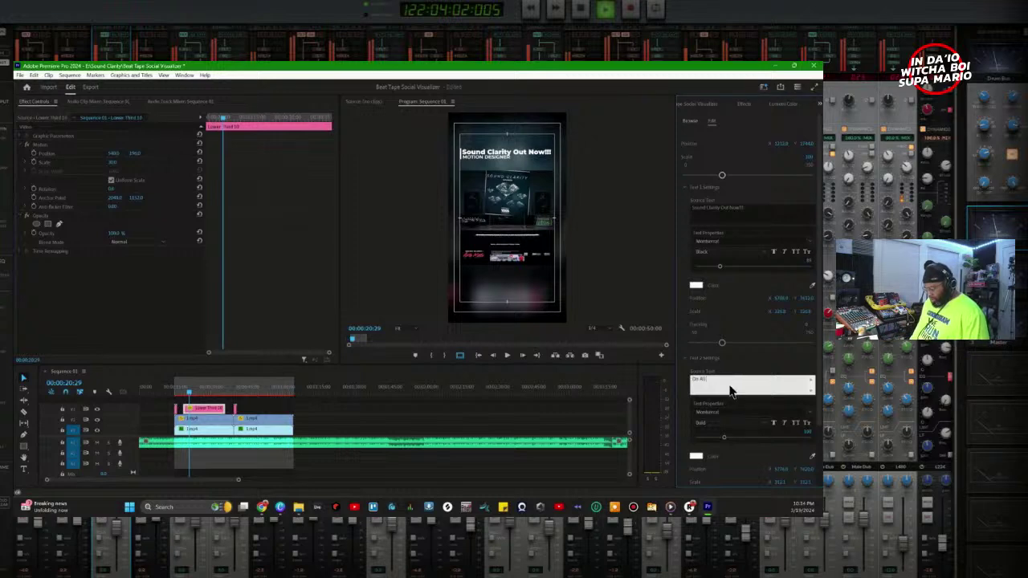
{"action": "type", "text": " DSPs!"}
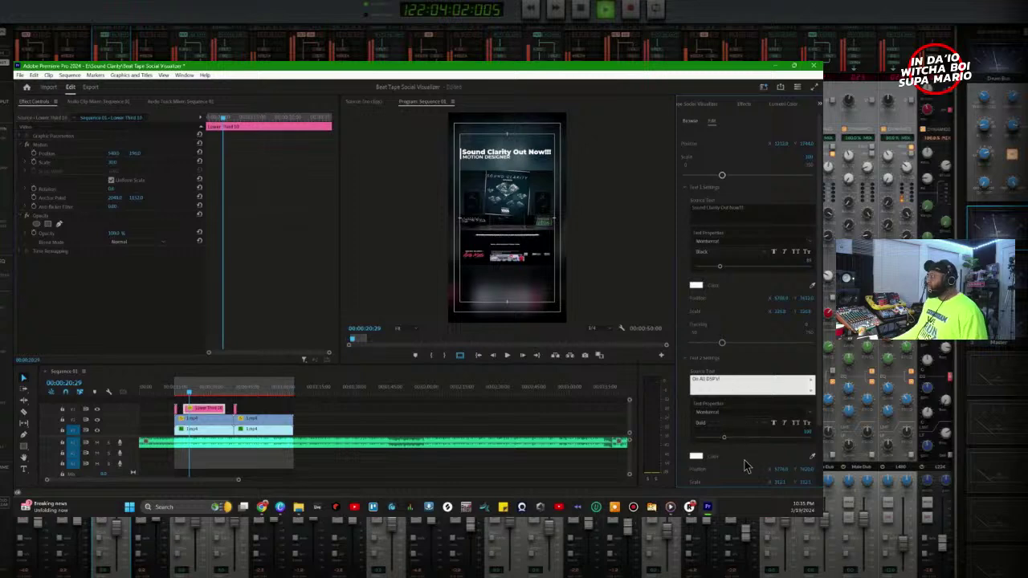
{"action": "left_click", "coordinate": [681, 375]}
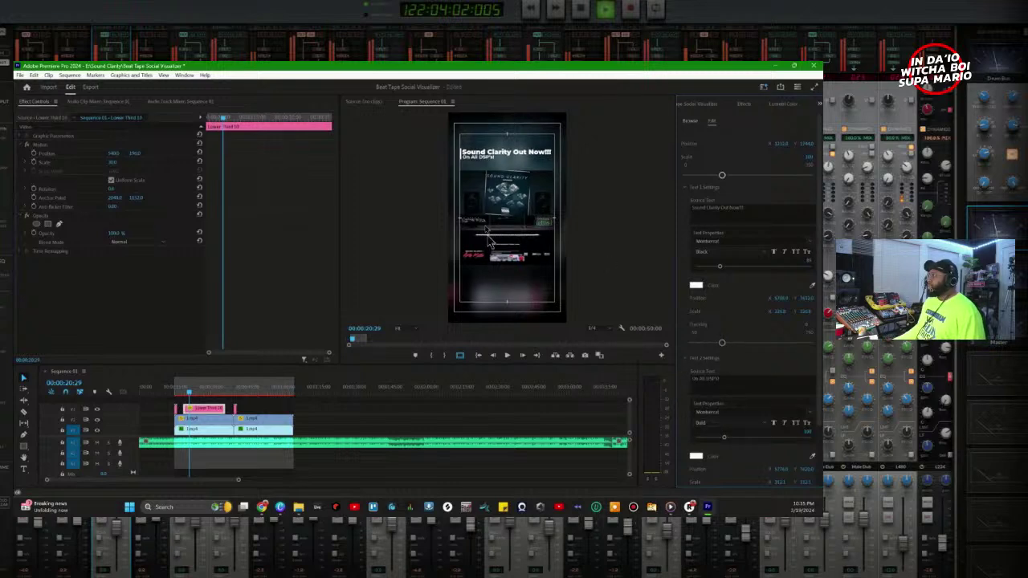
{"action": "left_click", "coordinate": [700, 384]}
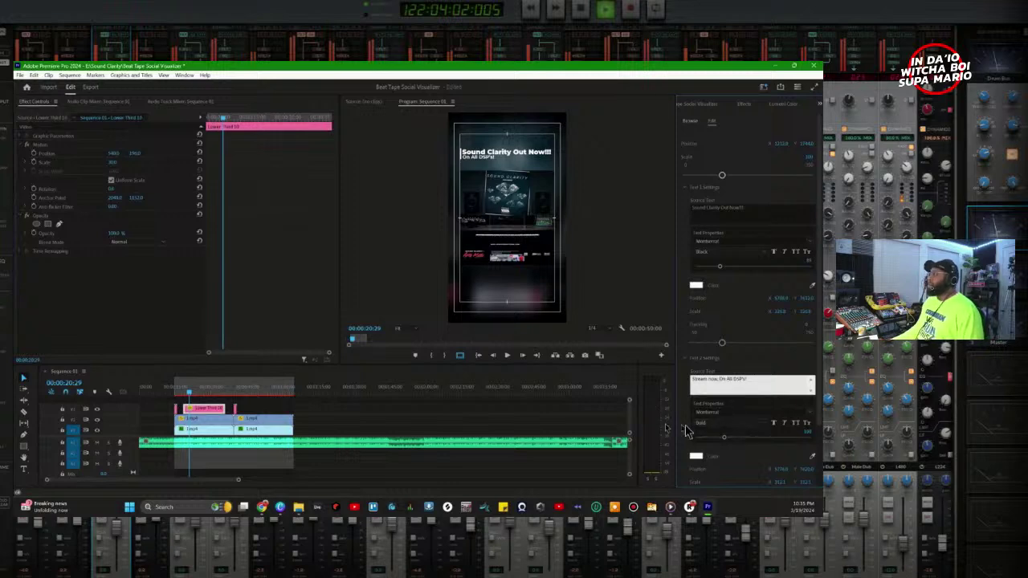
{"action": "left_click", "coordinate": [687, 451]}
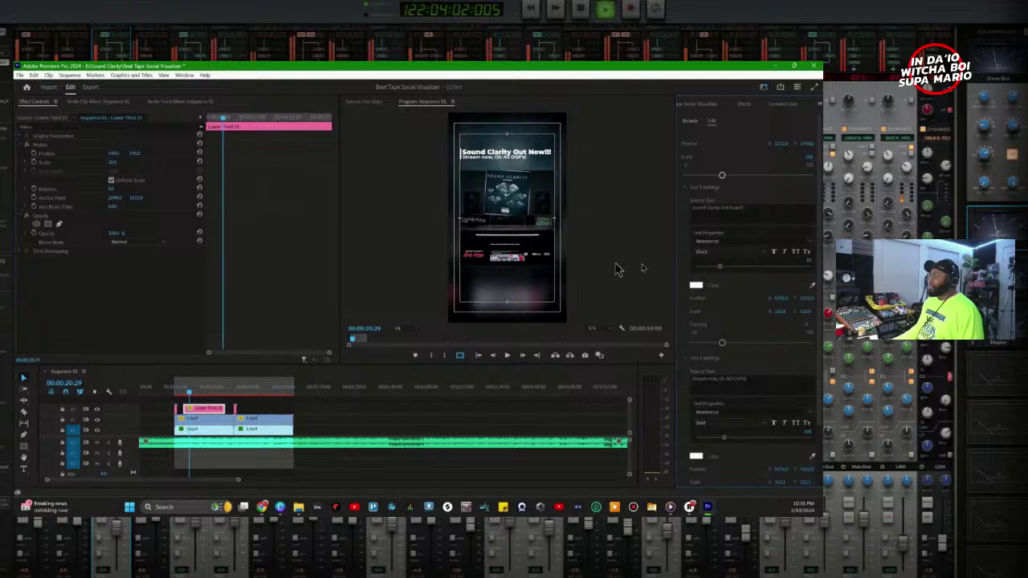
Step: Play back the edited lower third from near the start of the first video clip
{"action": "left_click", "coordinate": [179, 419]}
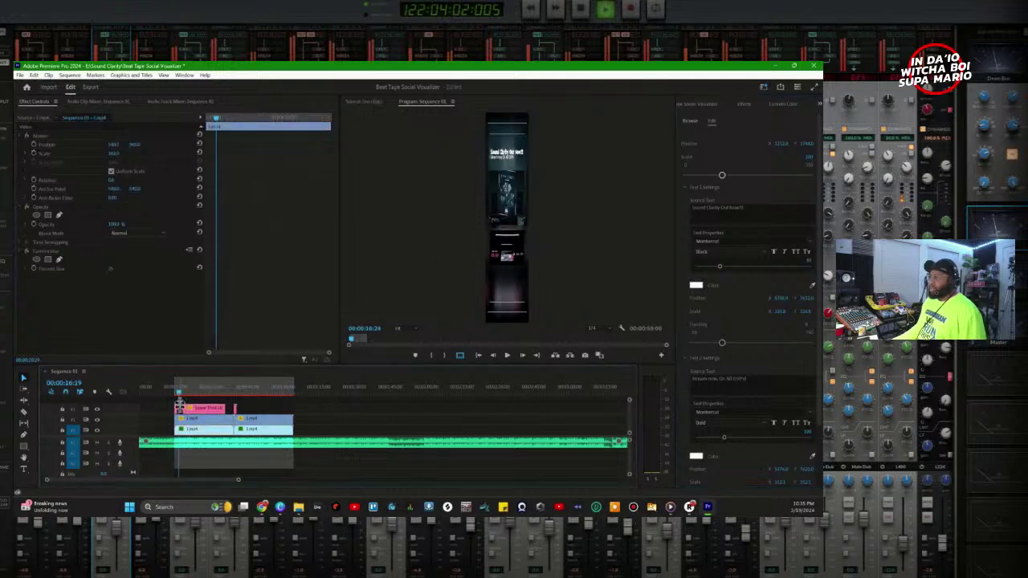
{"action": "key", "text": "space"}
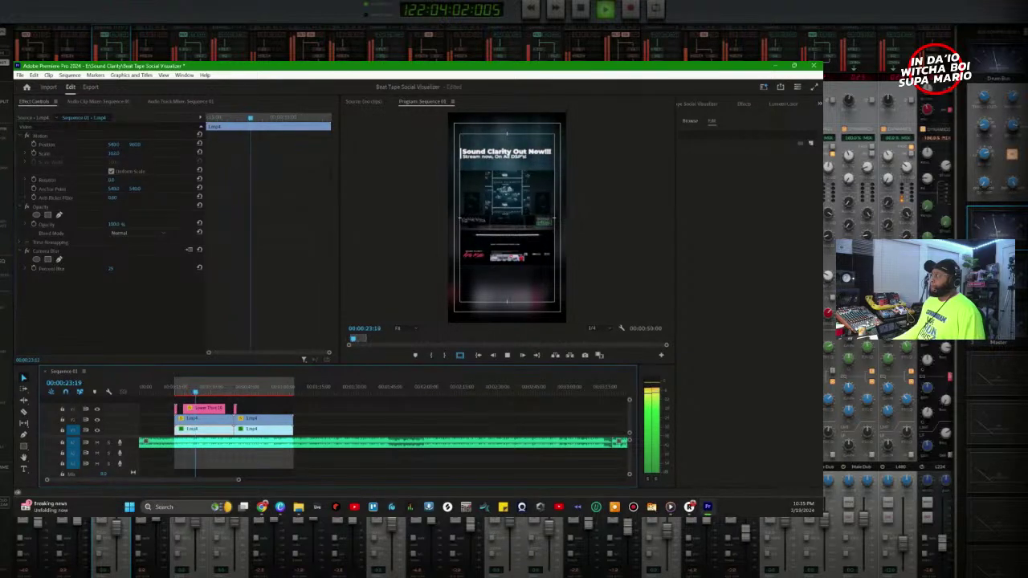
{"action": "key", "text": "space"}
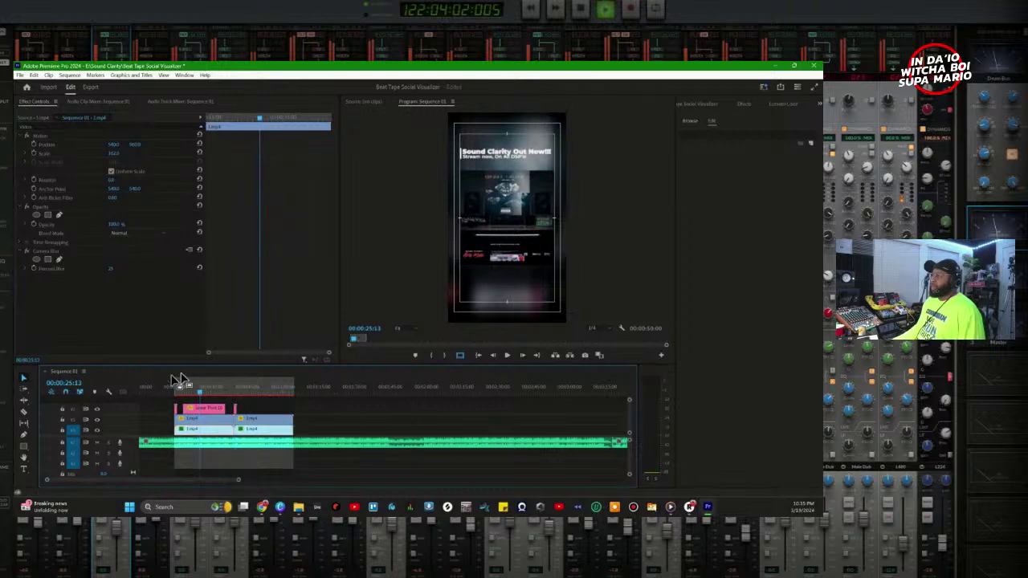
Step: Preview the transition into the second video clip and paste a copy of the lower third over that clip at 00:00:43:11
{"action": "left_click_drag", "start_coordinate": [213, 386], "coordinate": [231, 393]}
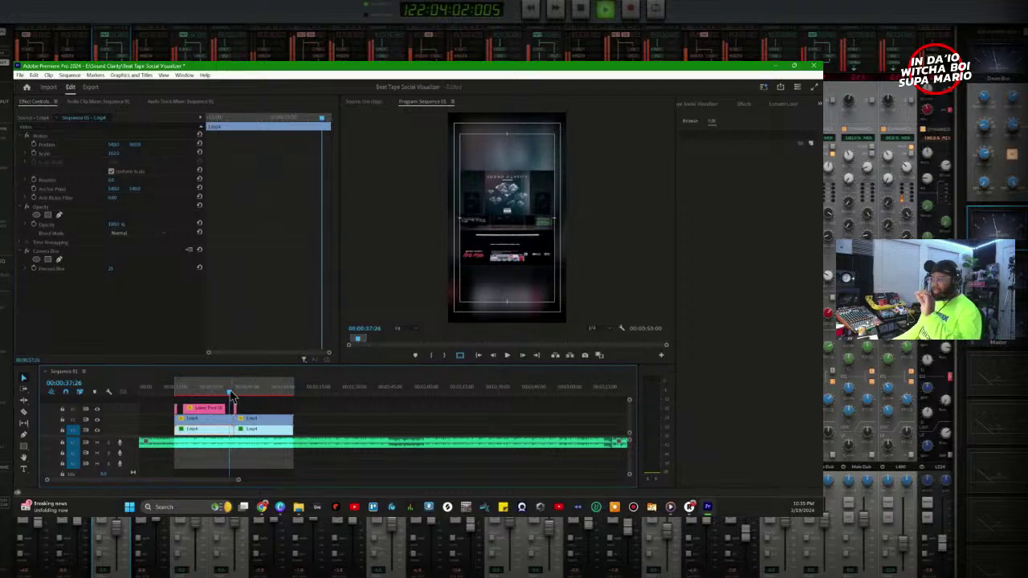
{"action": "key", "text": "space"}
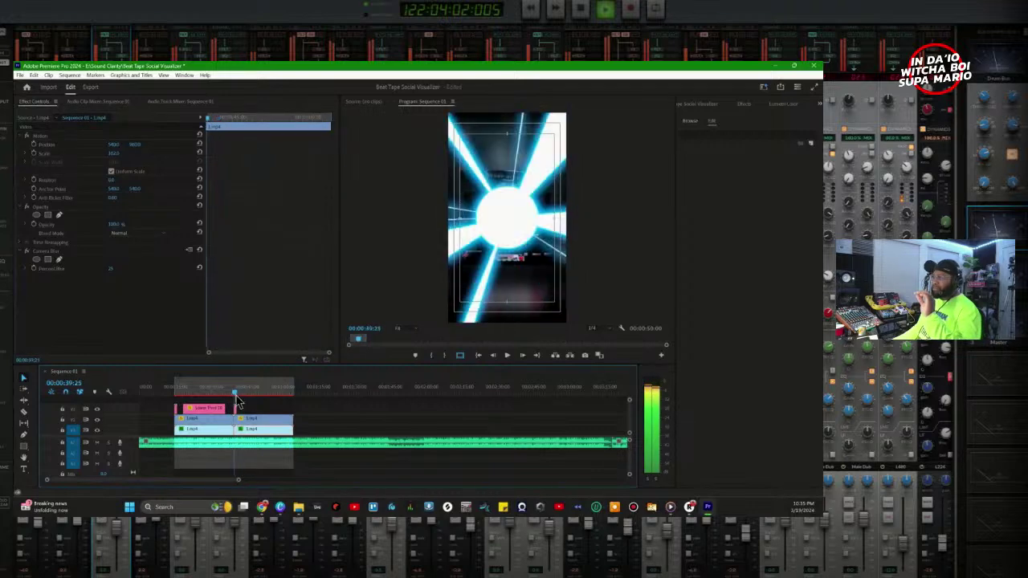
{"action": "key", "text": "space"}
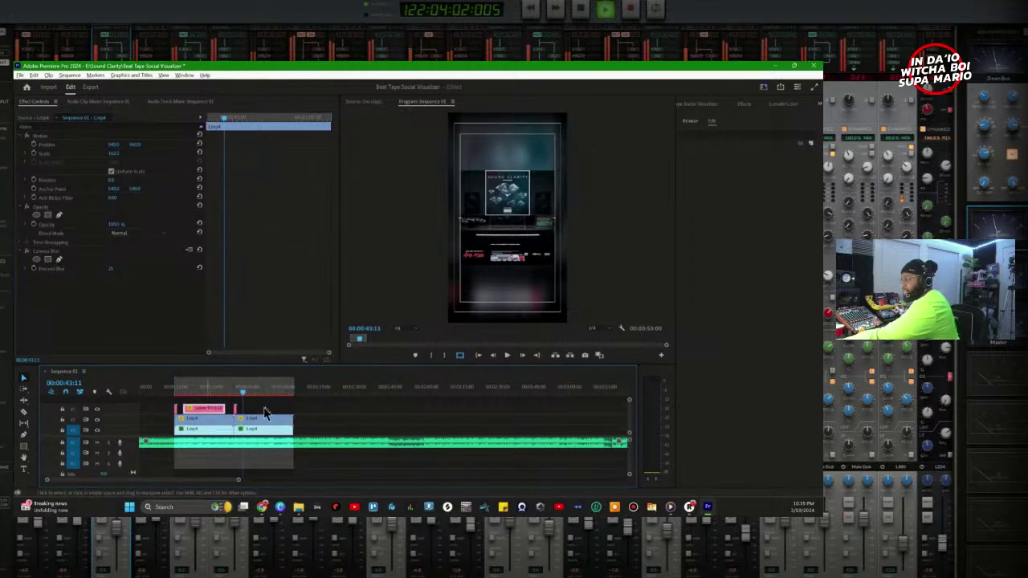
{"action": "key", "text": "ctrl+v"}
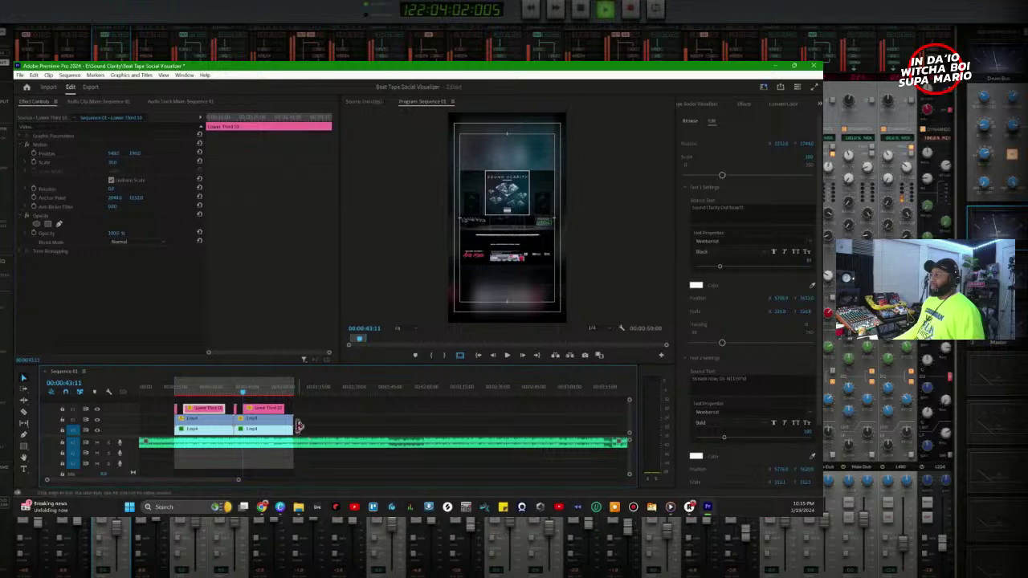
Step: Cut the first audio track at the start and end of the two-clip video section and delete the audio outside it
{"action": "key", "text": "c"}
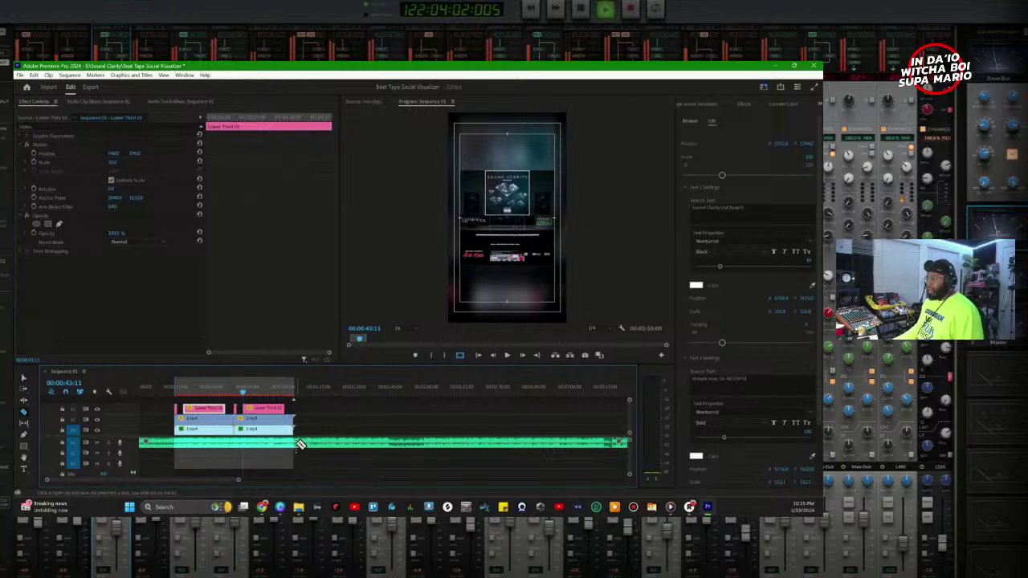
{"action": "left_click", "coordinate": [299, 444]}
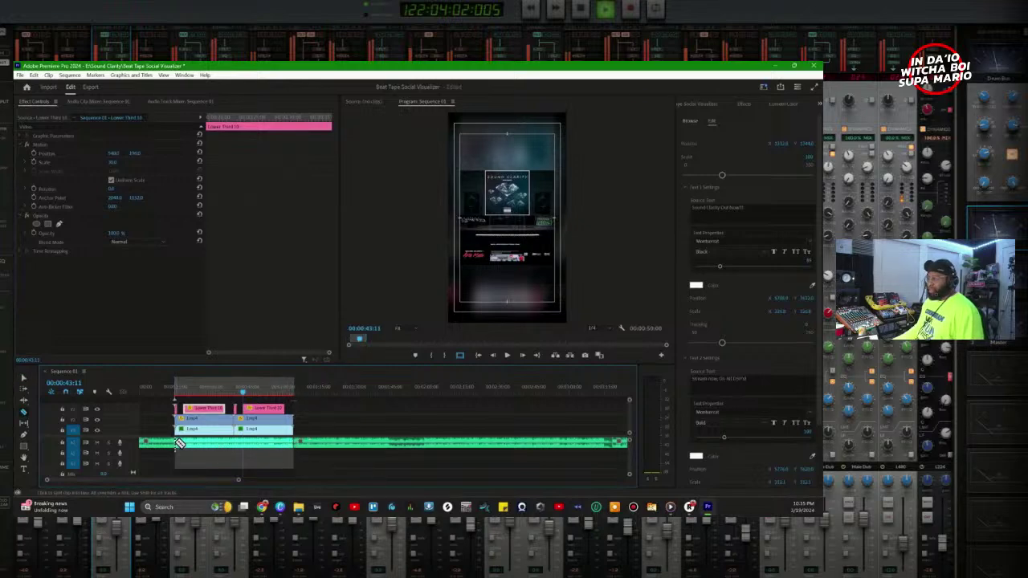
{"action": "left_click", "coordinate": [175, 444]}
{"action": "key", "text": "v"}
{"action": "left_click", "coordinate": [159, 444]}
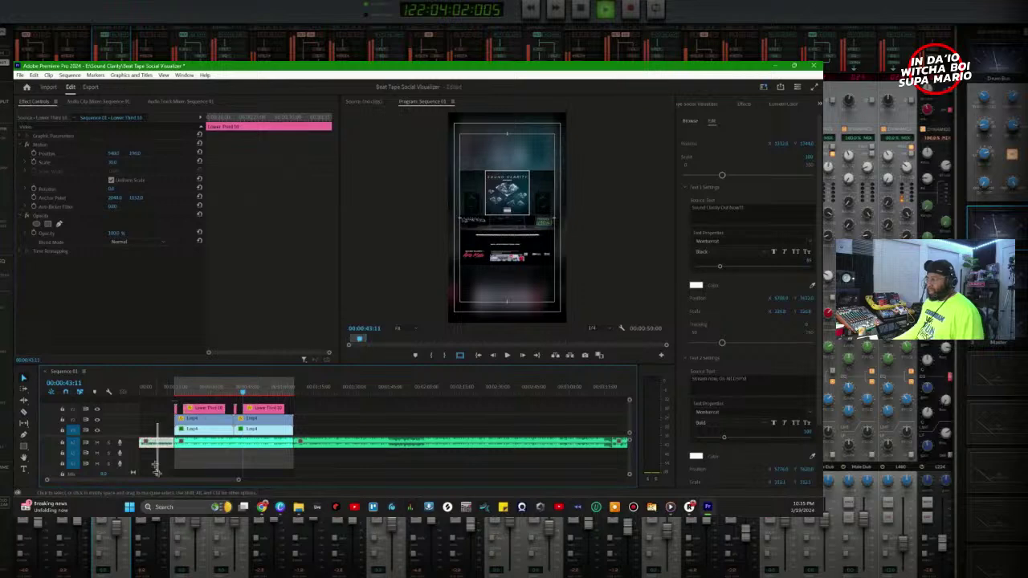
{"action": "key", "text": "Delete"}
{"action": "left_click", "coordinate": [329, 446]}
{"action": "key", "text": "Delete"}
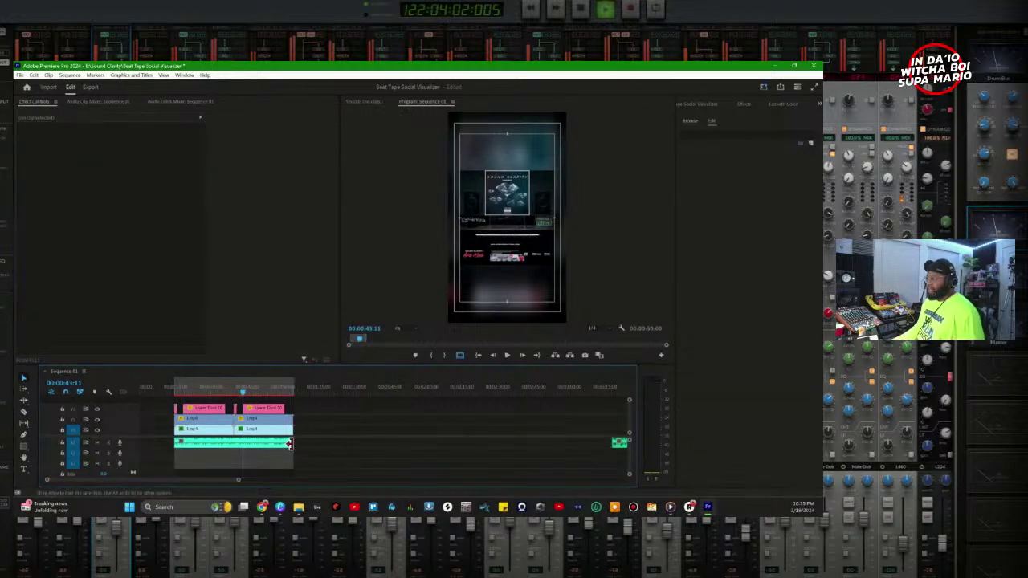
{"action": "left_click_drag", "start_coordinate": [297, 444], "coordinate": [289, 446]}
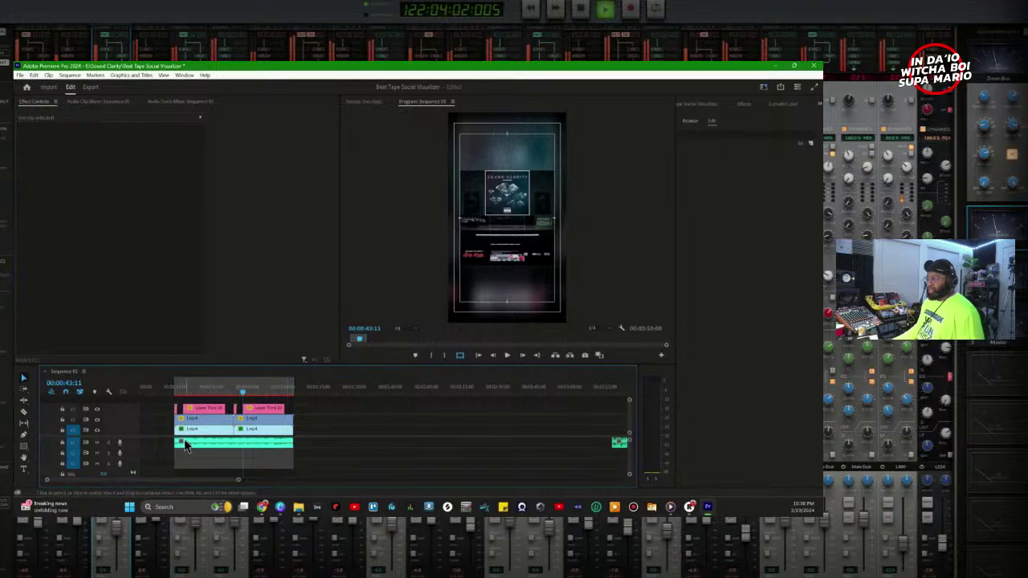
Step: Play back the first video clip with its trimmed audio through the lower third's appearance
{"action": "key", "text": "j"}
{"action": "key", "text": "j"}
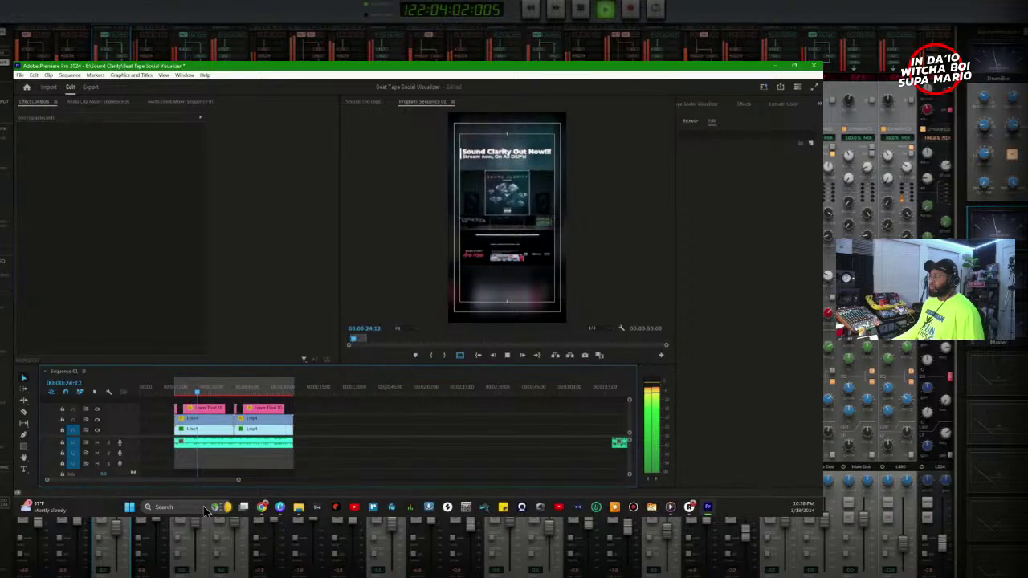
{"action": "key", "text": "space"}
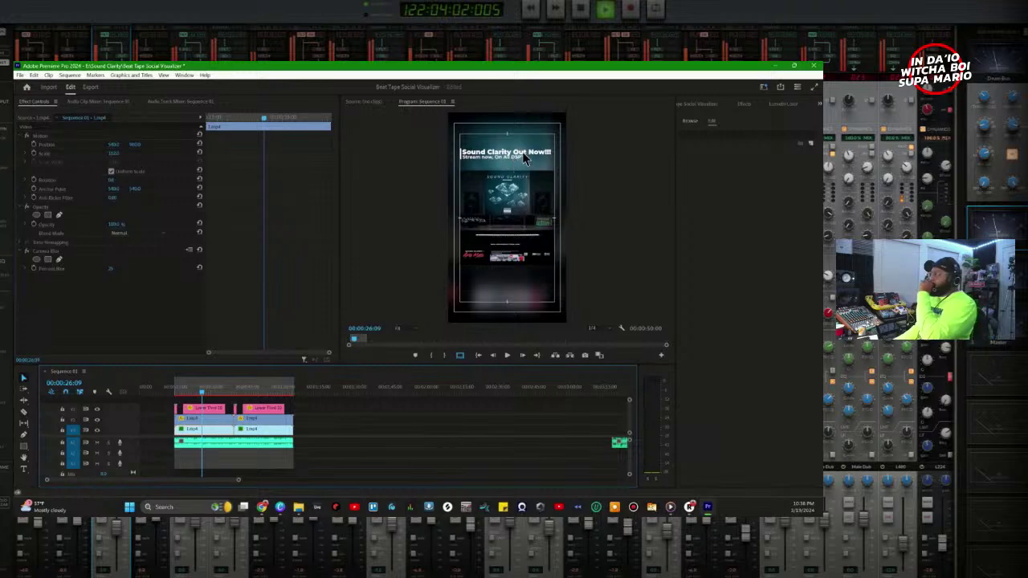
Step: Change the main line of the first clip's lower third to "Beat Tape Out Now!!!"
{"action": "left_click", "coordinate": [694, 121]}
{"action": "left_click", "coordinate": [207, 409]}
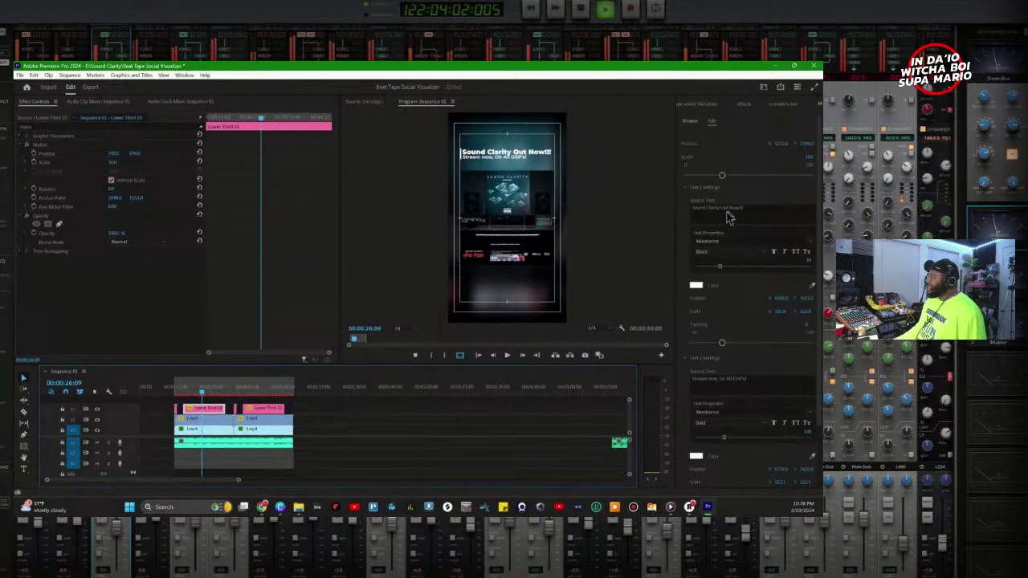
{"action": "left_click", "coordinate": [728, 217]}
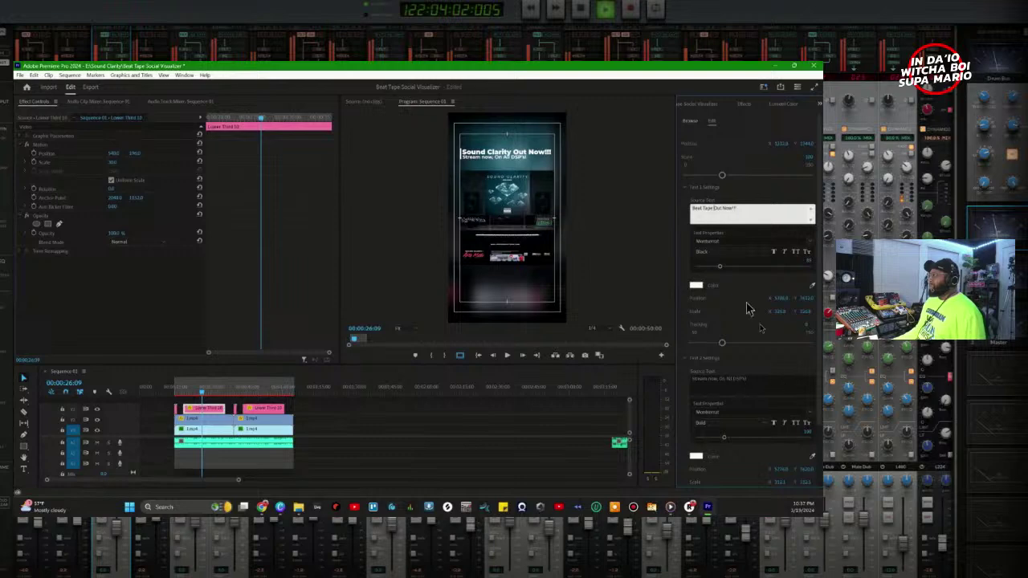
{"action": "left_click", "coordinate": [683, 406]}
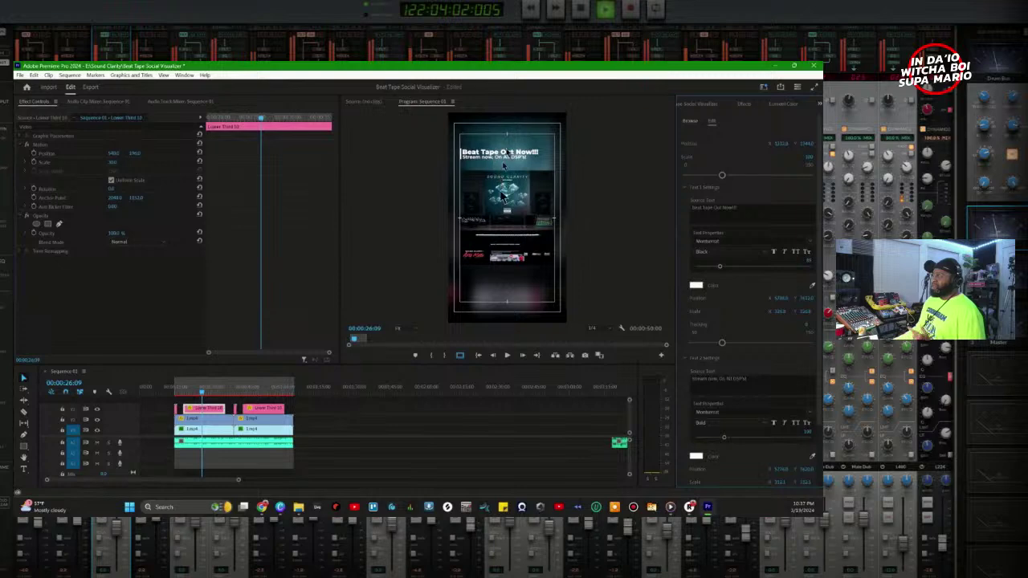
Step: Replace the lower third over the second video clip with a copy of the edited one from the first clip
{"action": "left_click", "coordinate": [257, 392]}
{"action": "left_click", "coordinate": [257, 413]}
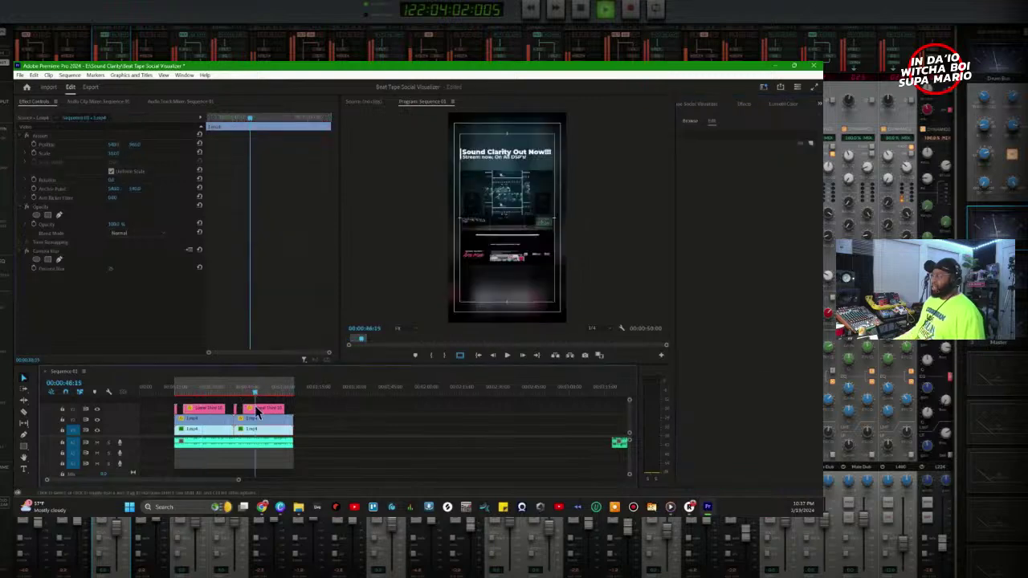
{"action": "left_click", "coordinate": [252, 410]}
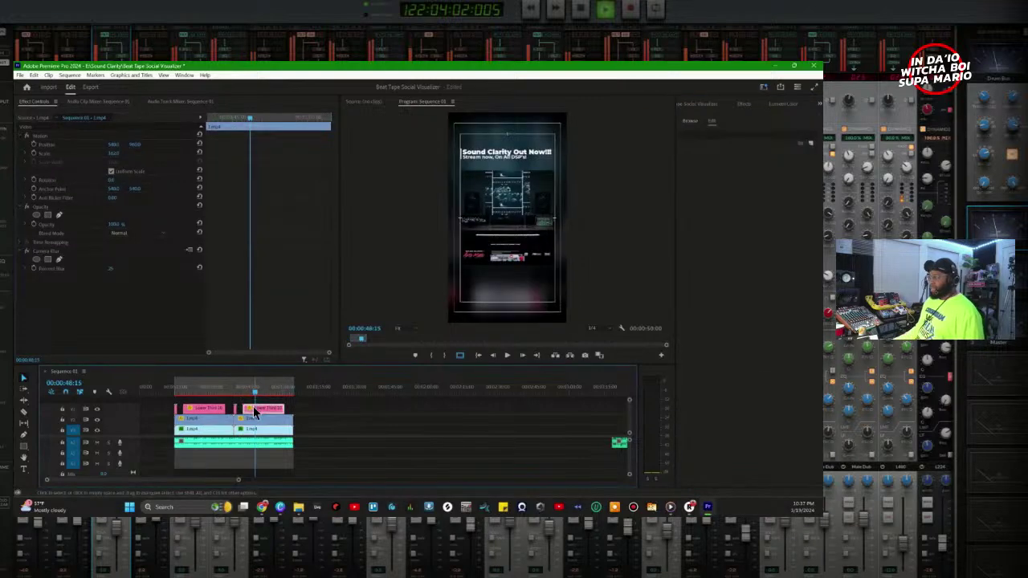
{"action": "left_click", "coordinate": [254, 411]}
{"action": "key", "text": "Delete"}
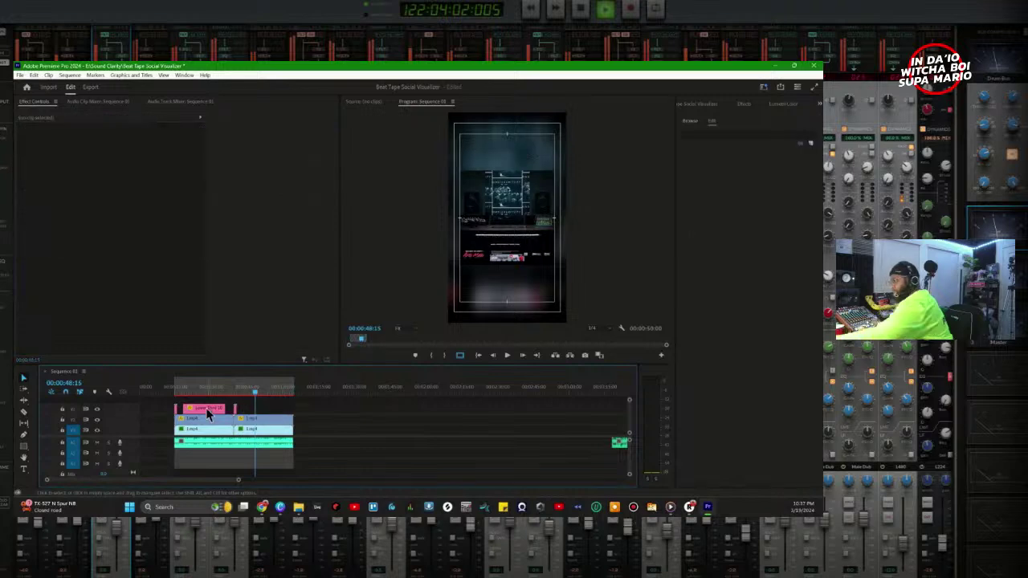
{"action": "left_click_drag", "start_coordinate": [209, 408], "coordinate": [270, 408]}
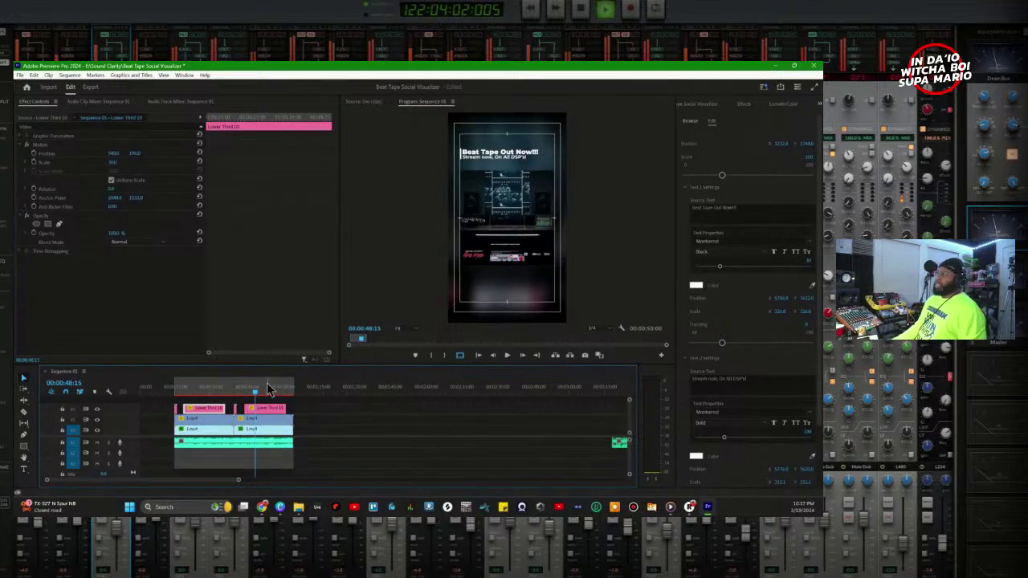
Step: Check the copied lower third and the clip transition at several points across both video clips
{"action": "left_click", "coordinate": [268, 392]}
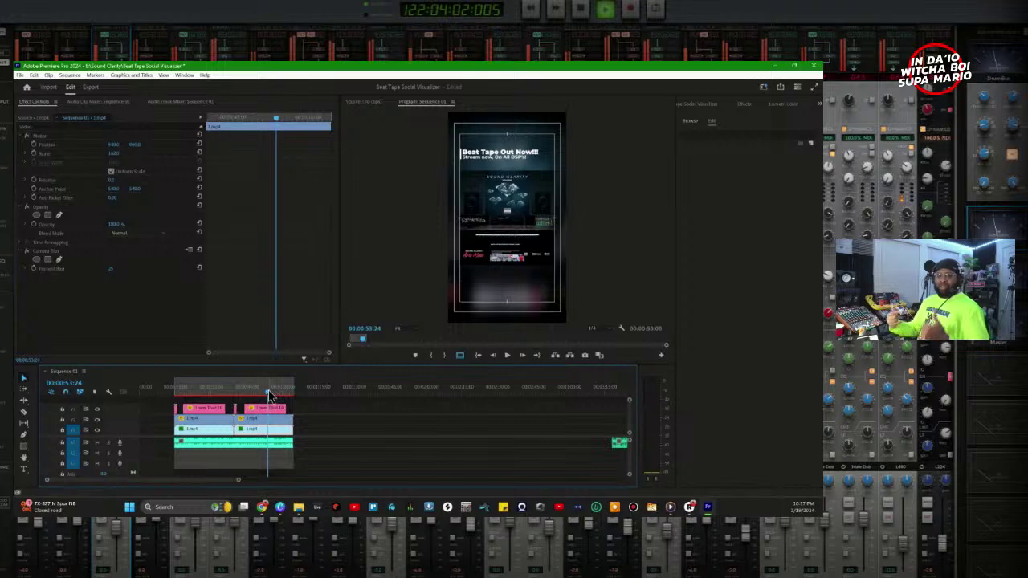
{"action": "left_click", "coordinate": [194, 432]}
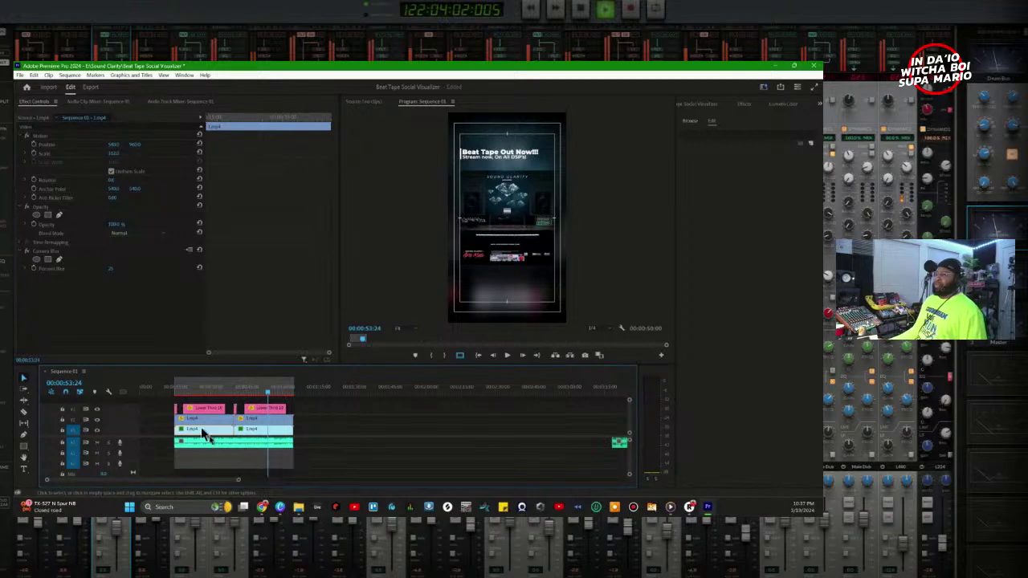
{"action": "left_click_drag", "start_coordinate": [199, 391], "coordinate": [234, 386]}
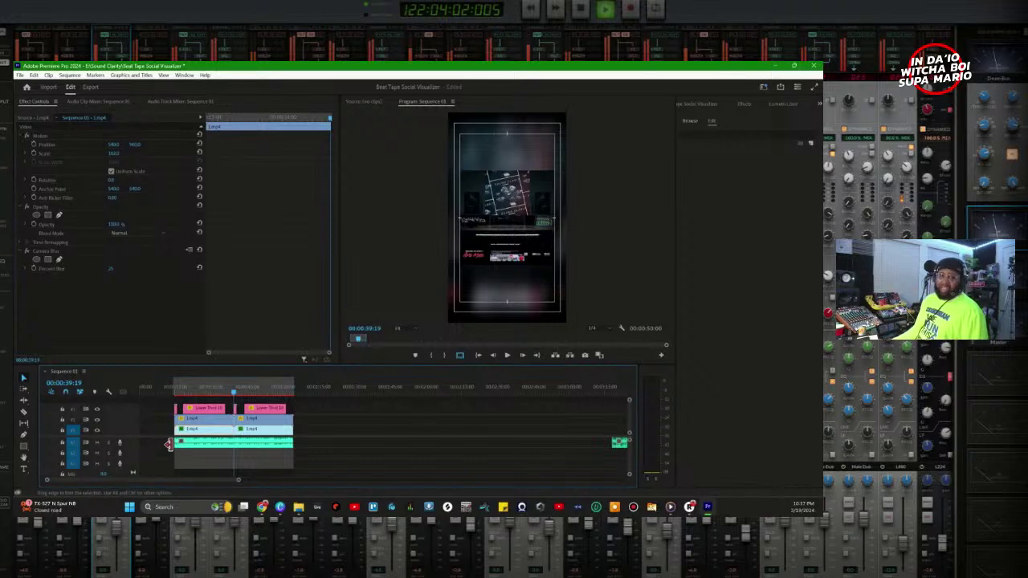
{"action": "left_click", "coordinate": [279, 386]}
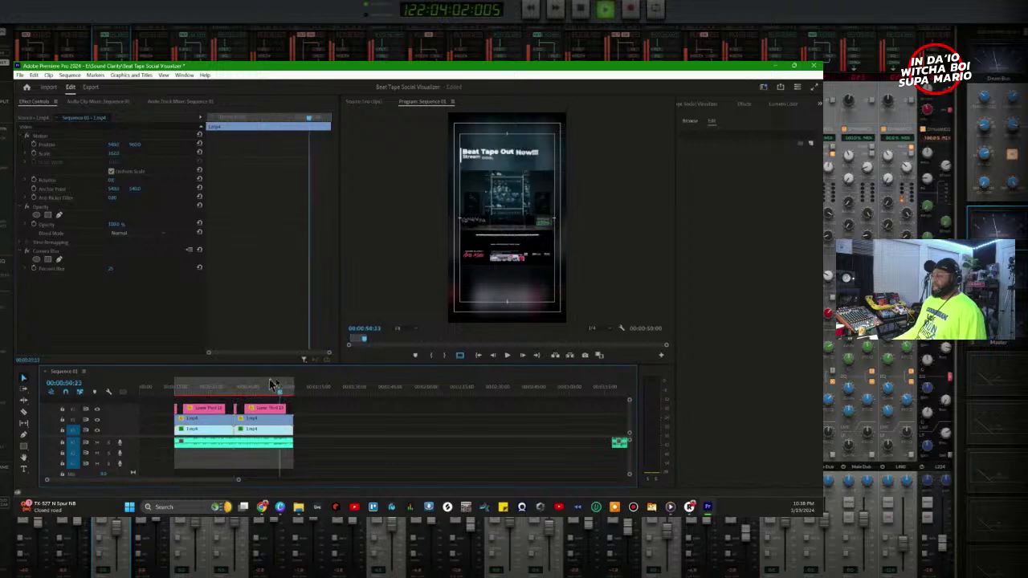
{"action": "left_click", "coordinate": [254, 386]}
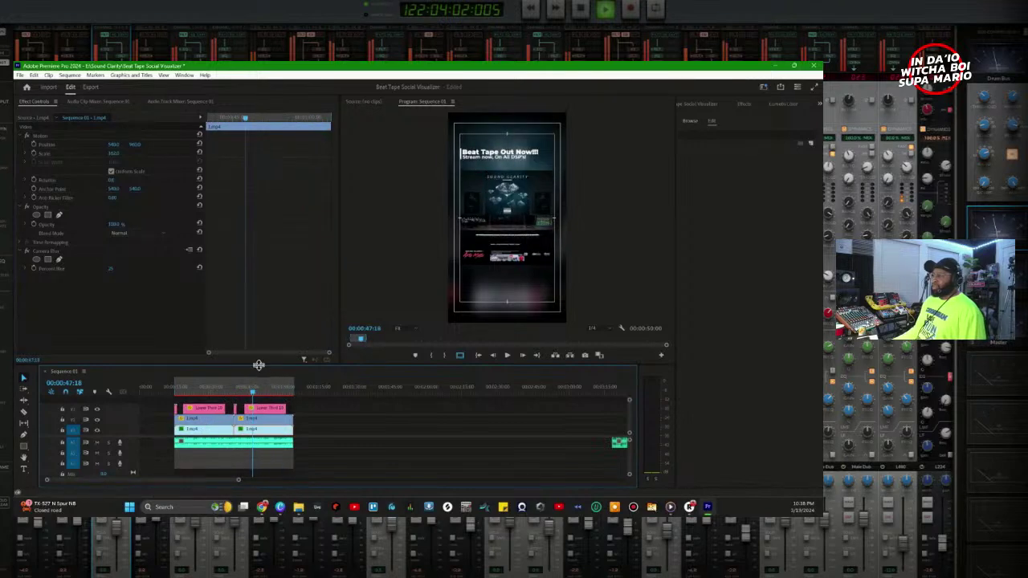
{"action": "left_click_drag", "start_coordinate": [259, 365], "coordinate": [259, 363]}
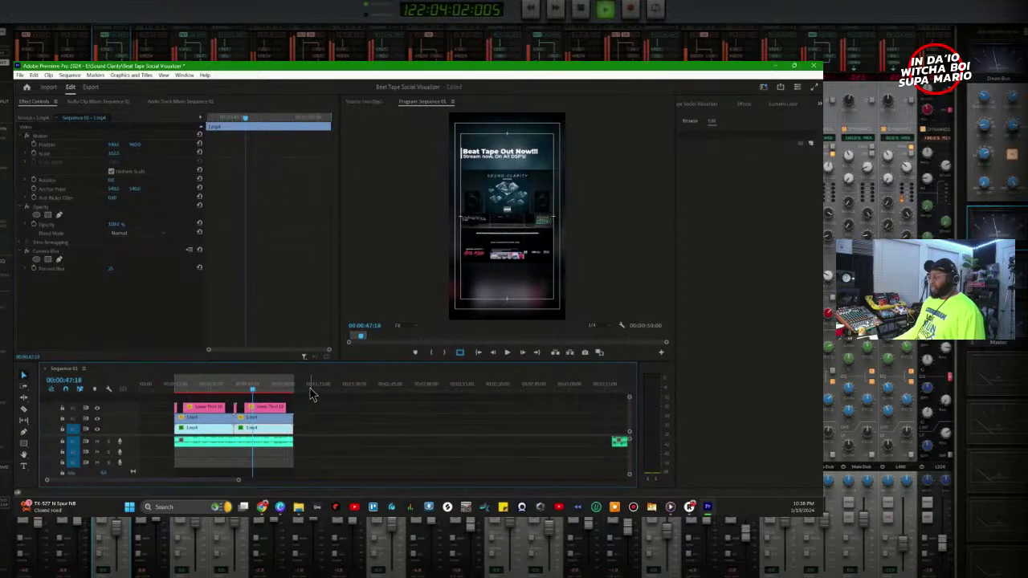
Step: Audition the next audio track, the Fresh WAV file, between about 4:04 and 4:20 in the sequence
{"action": "key", "text": "backslash"}
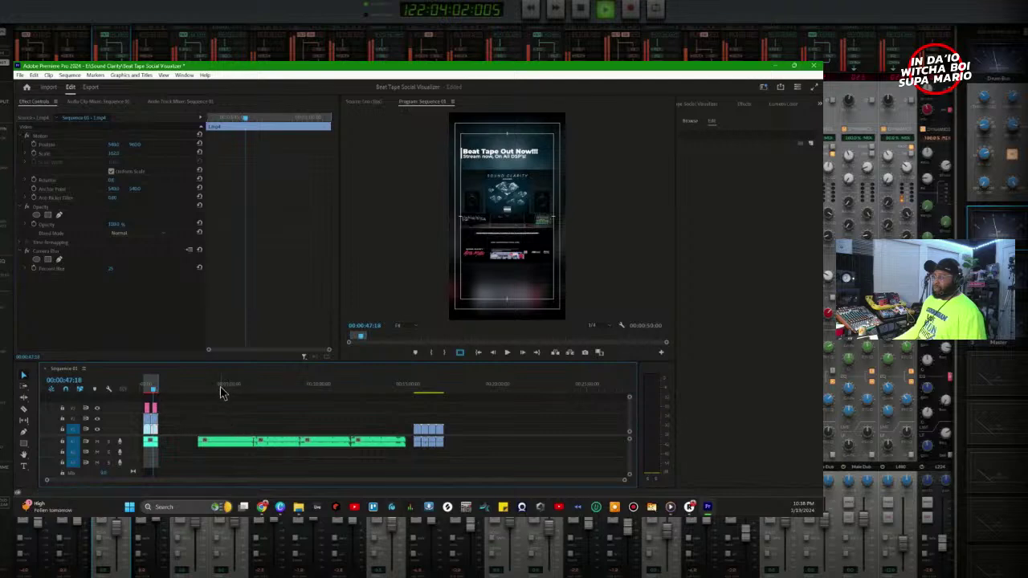
{"action": "key", "text": "="}
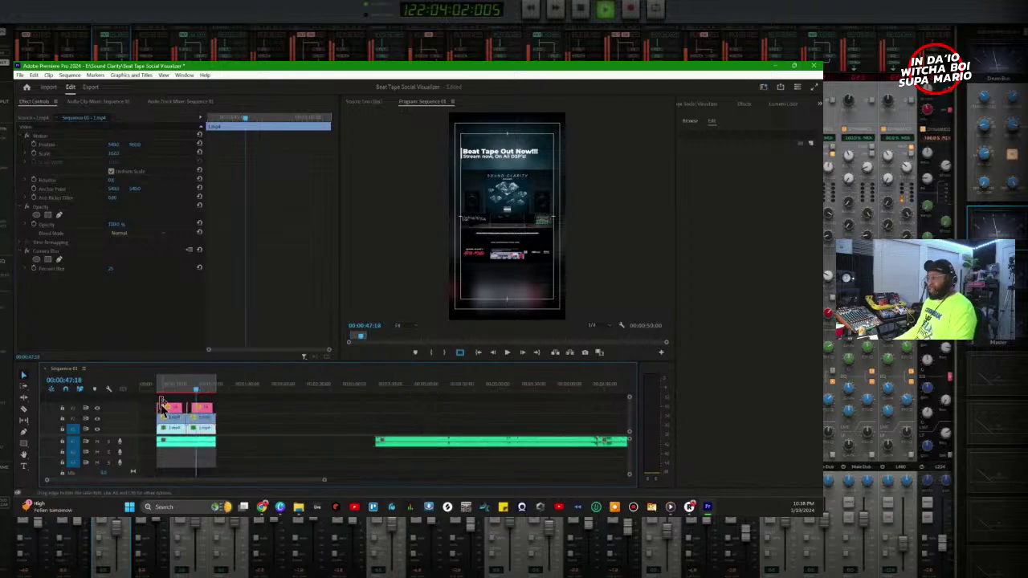
{"action": "key", "text": "minus"}
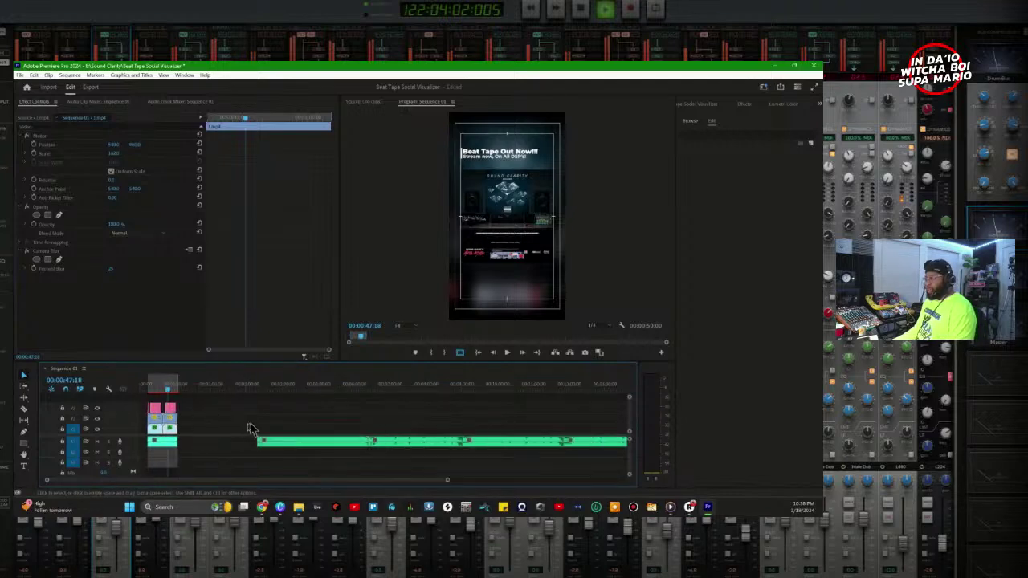
{"action": "left_click", "coordinate": [288, 391]}
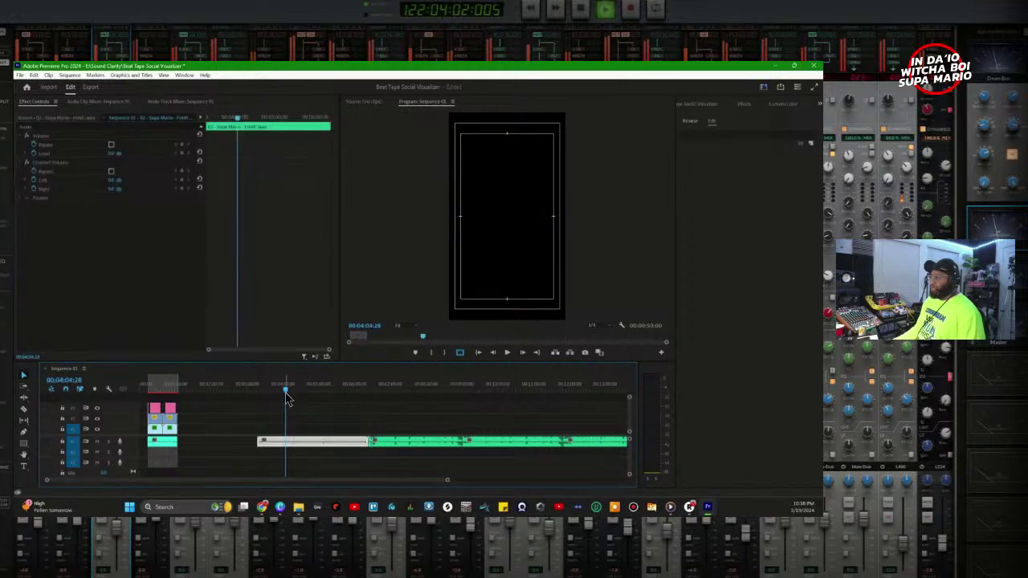
{"action": "key", "text": "space"}
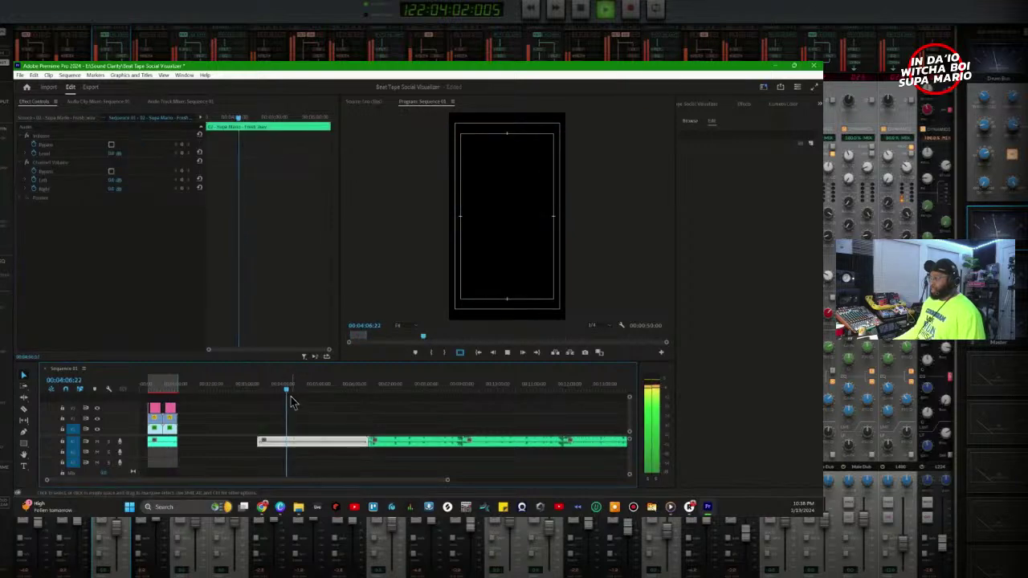
{"action": "key", "text": "equal"}
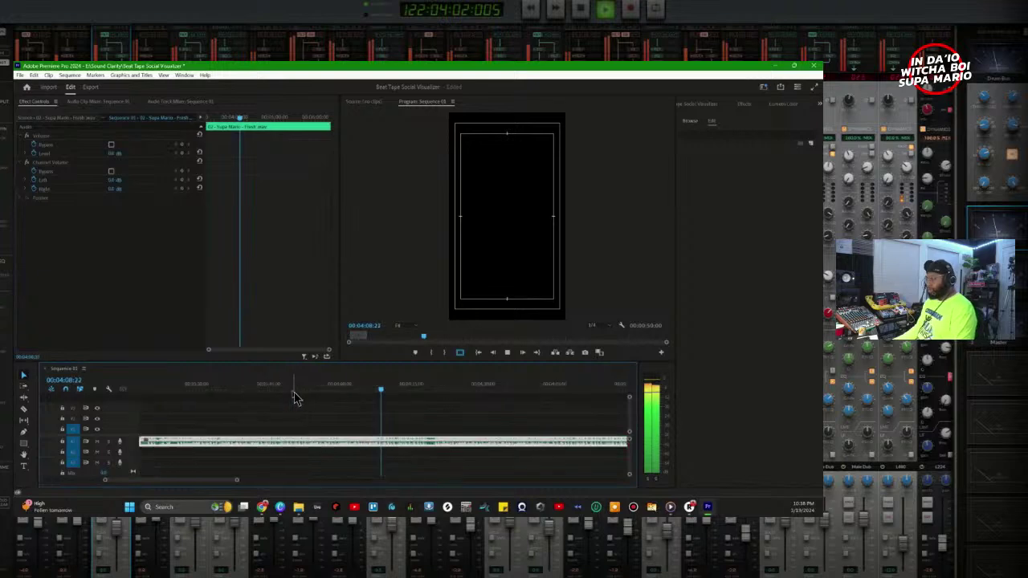
{"action": "left_click", "coordinate": [428, 383]}
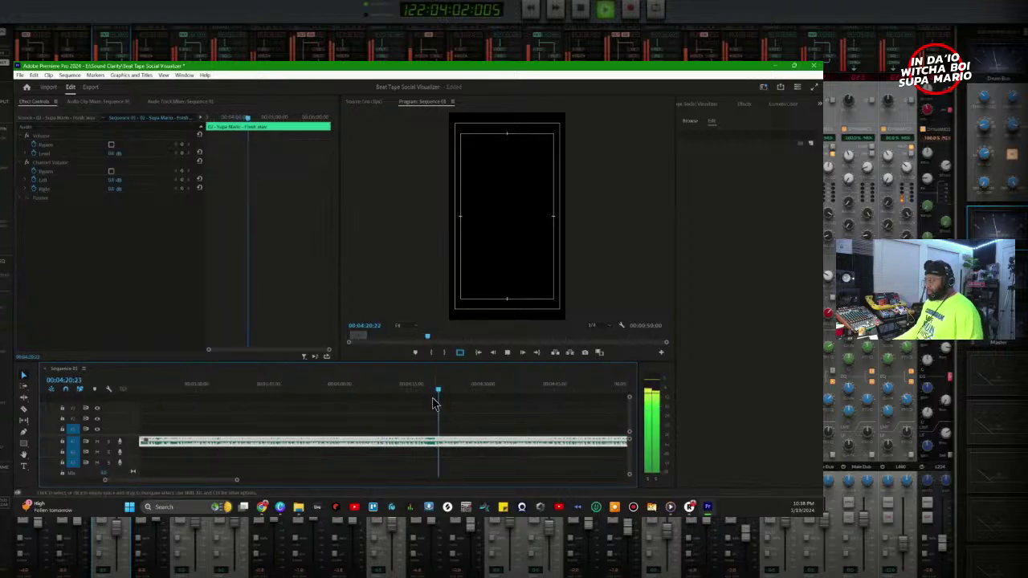
{"action": "key", "text": "space"}
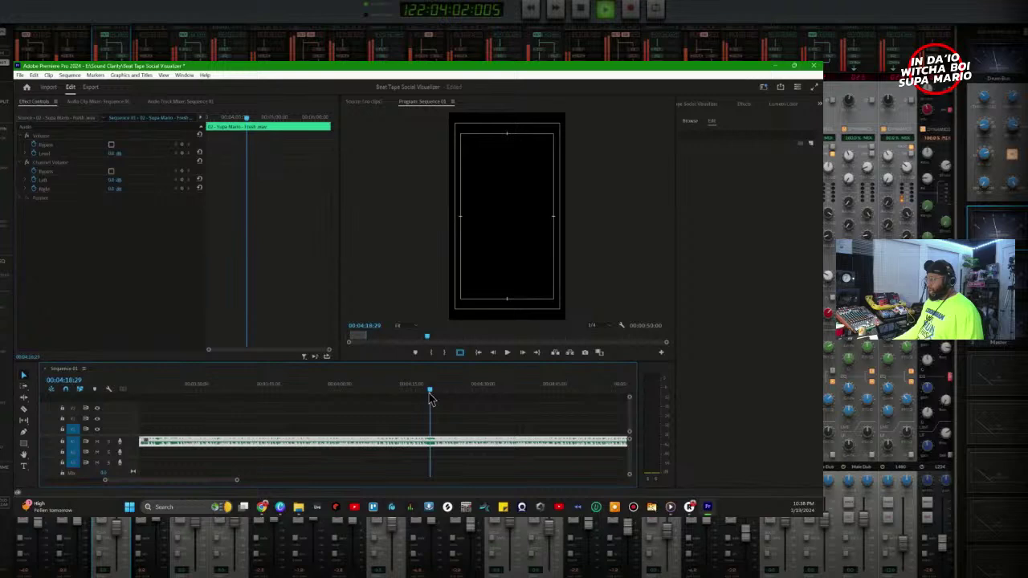
{"action": "left_click_drag", "start_coordinate": [429, 395], "coordinate": [428, 396]}
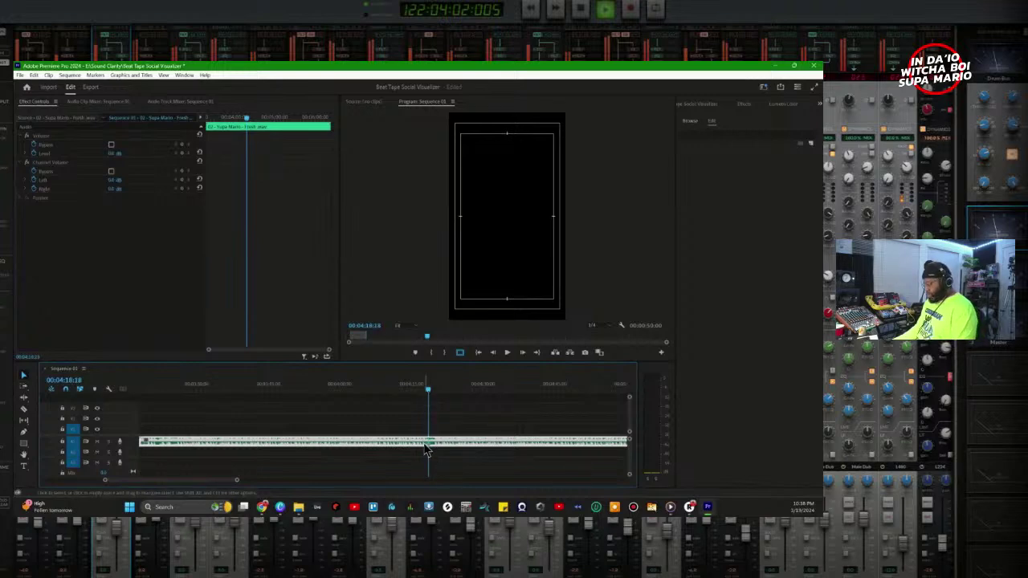
{"action": "key", "text": "minus"}
{"action": "left_click", "coordinate": [386, 394]}
{"action": "key", "text": "backslash"}
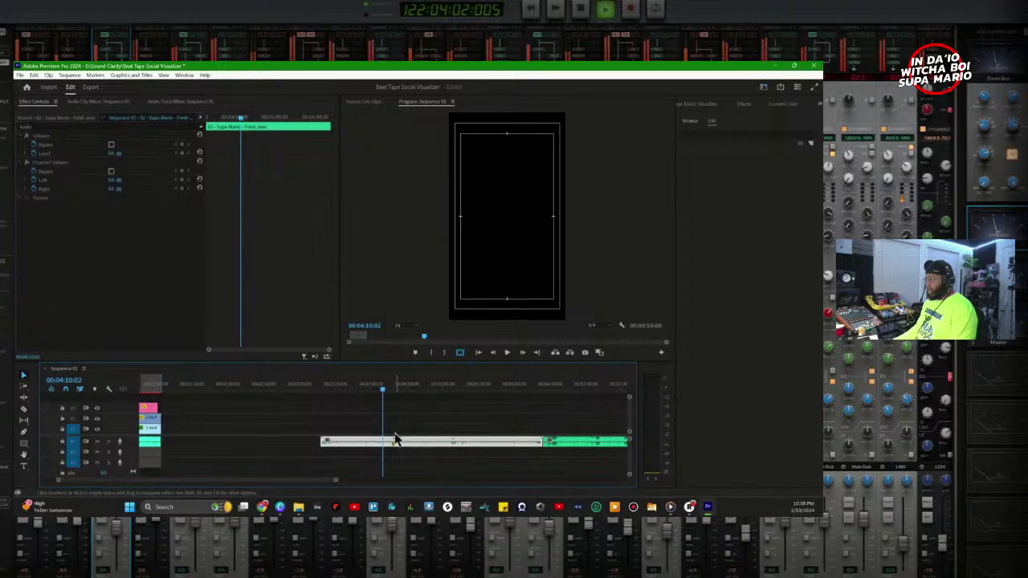
{"action": "key", "text": "minus"}
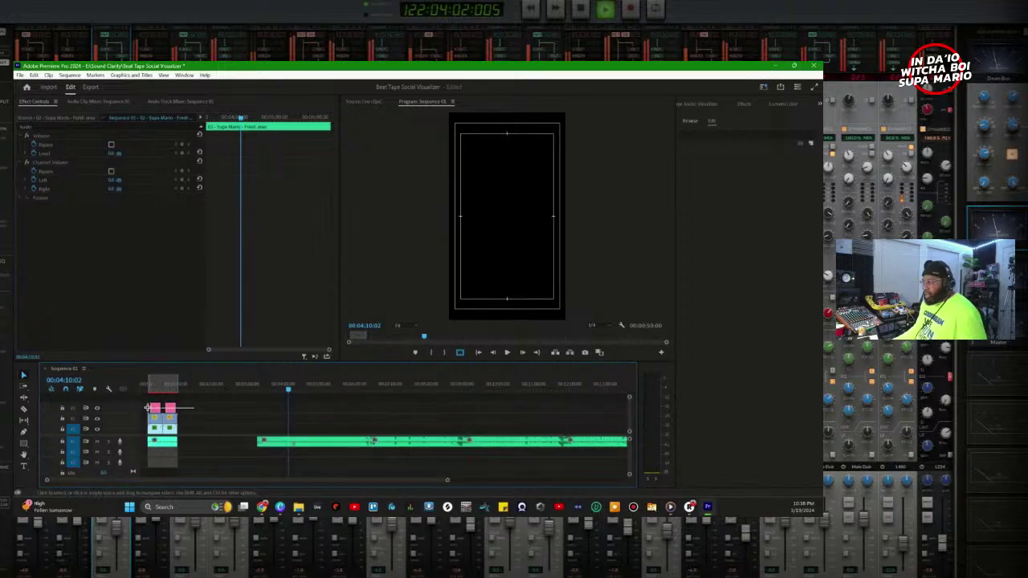
Step: Copy both lower thirds and their flash transitions from the first section to about 4:18 above the Fresh audio
{"action": "left_click", "coordinate": [148, 408]}
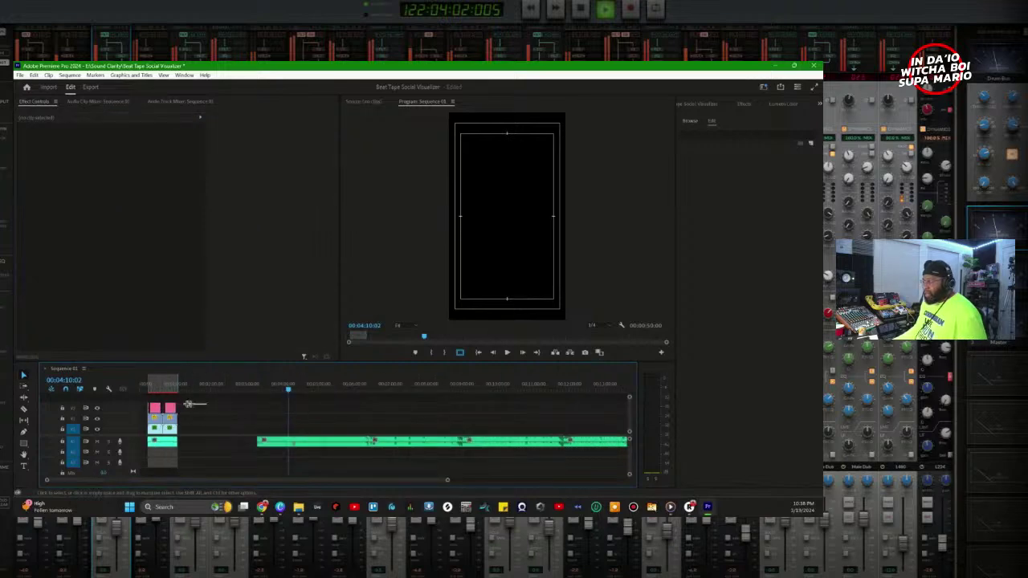
{"action": "left_click_drag", "start_coordinate": [188, 405], "coordinate": [145, 409]}
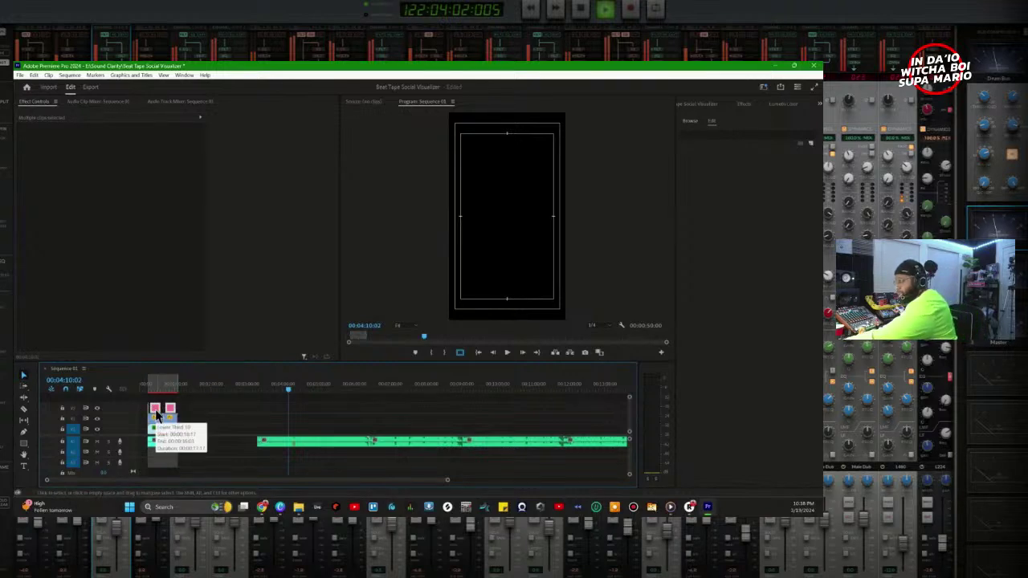
{"action": "left_click_drag", "start_coordinate": [157, 414], "coordinate": [311, 411]}
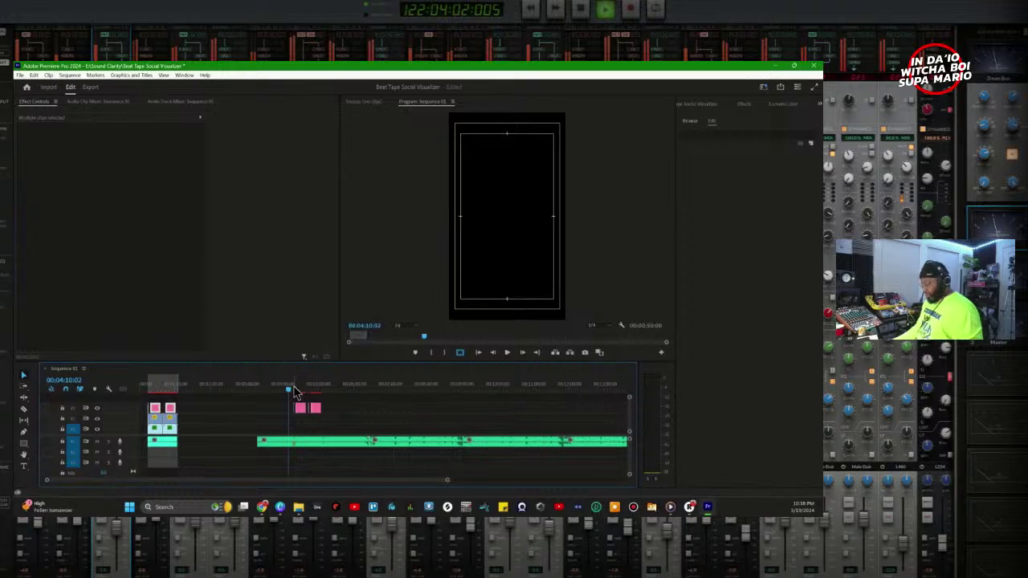
Step: Play the Fresh audio with the copied titles from about 4:18 to 4:26
{"action": "key", "text": "equal"}
{"action": "key", "text": "equal"}
{"action": "key", "text": "equal"}
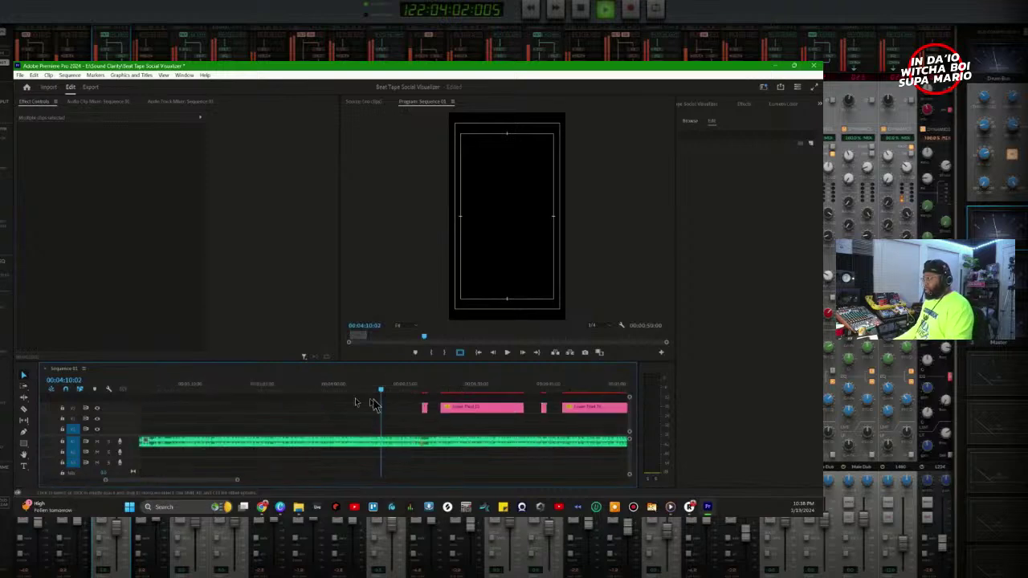
{"action": "left_click", "coordinate": [422, 390]}
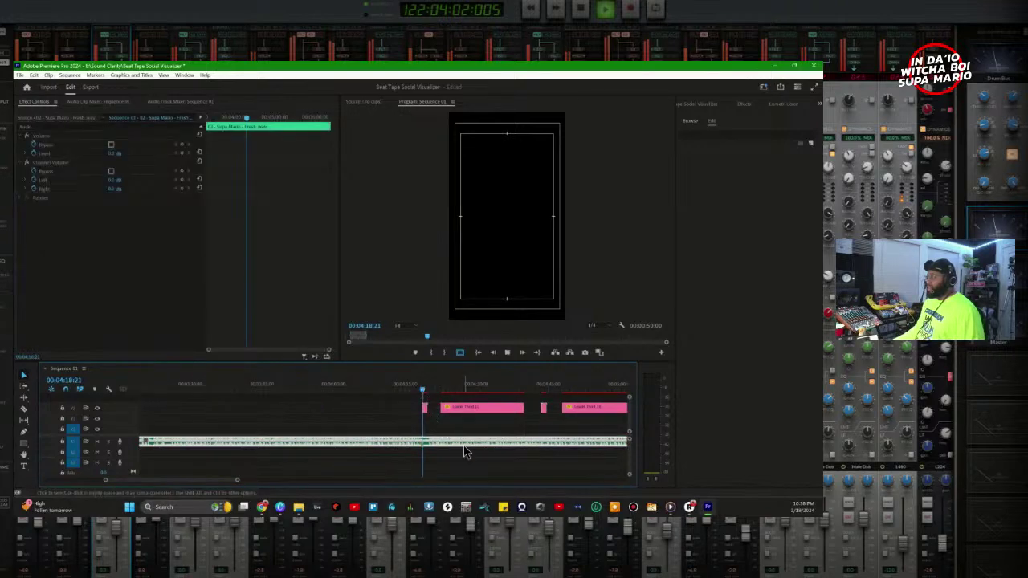
{"action": "left_click_drag", "start_coordinate": [424, 392], "coordinate": [420, 395]}
{"action": "key", "text": "space"}
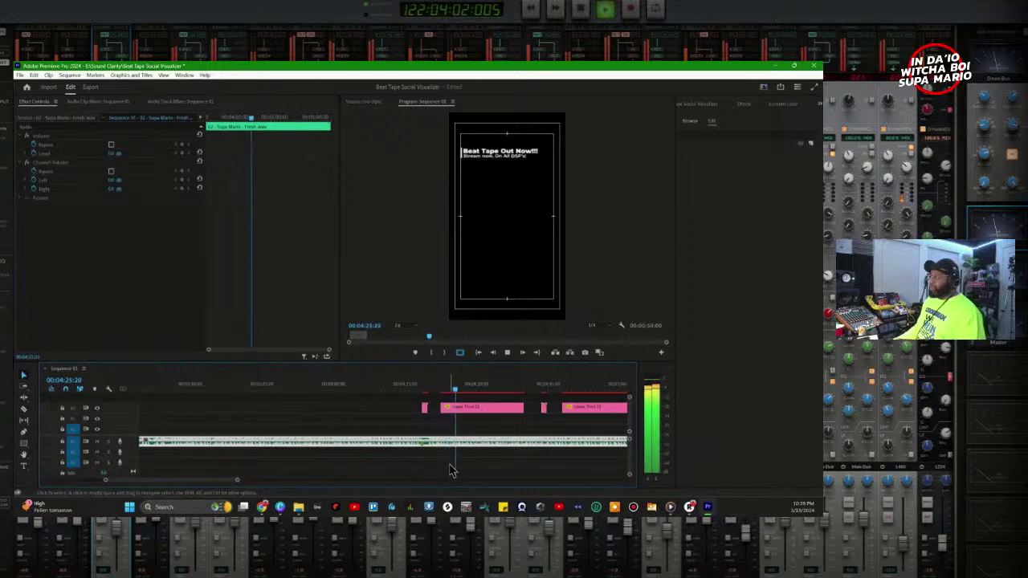
{"action": "key", "text": "space"}
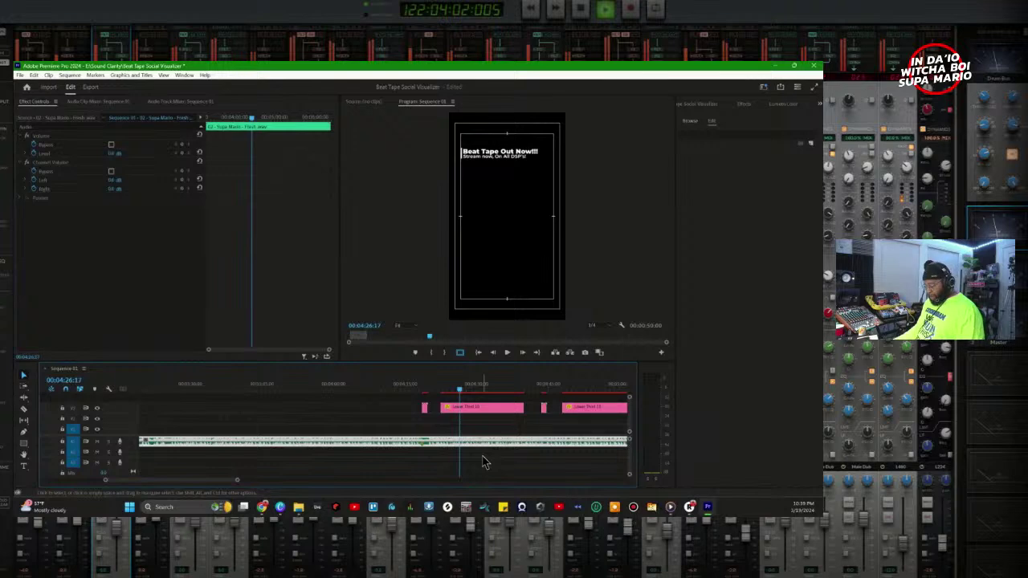
Step: Cut the Fresh audio at the start of the copied titles and delete the part before the cut
{"action": "key", "text": "c"}
{"action": "left_click", "coordinate": [425, 443]}
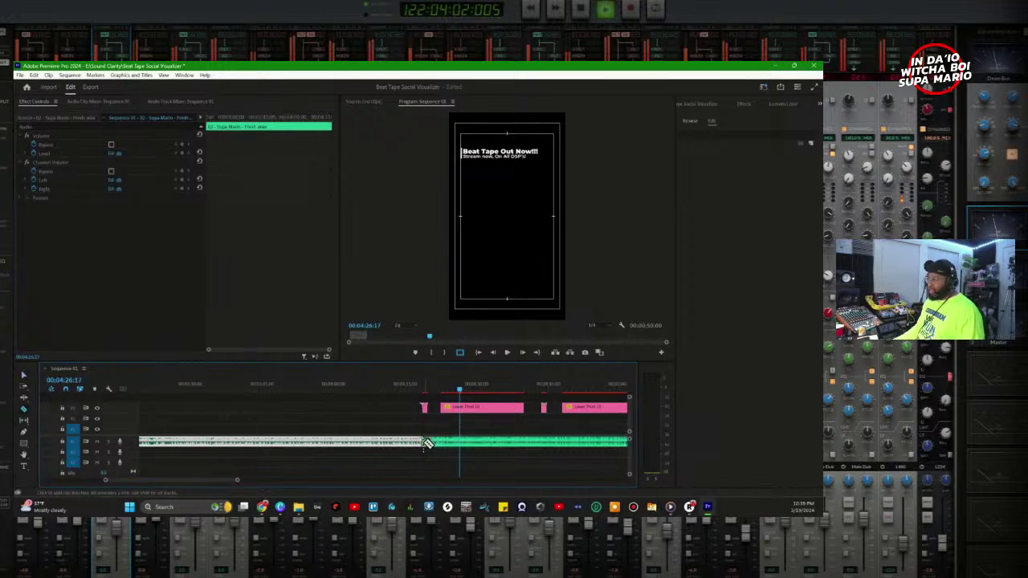
{"action": "left_click_drag", "start_coordinate": [428, 444], "coordinate": [412, 447]}
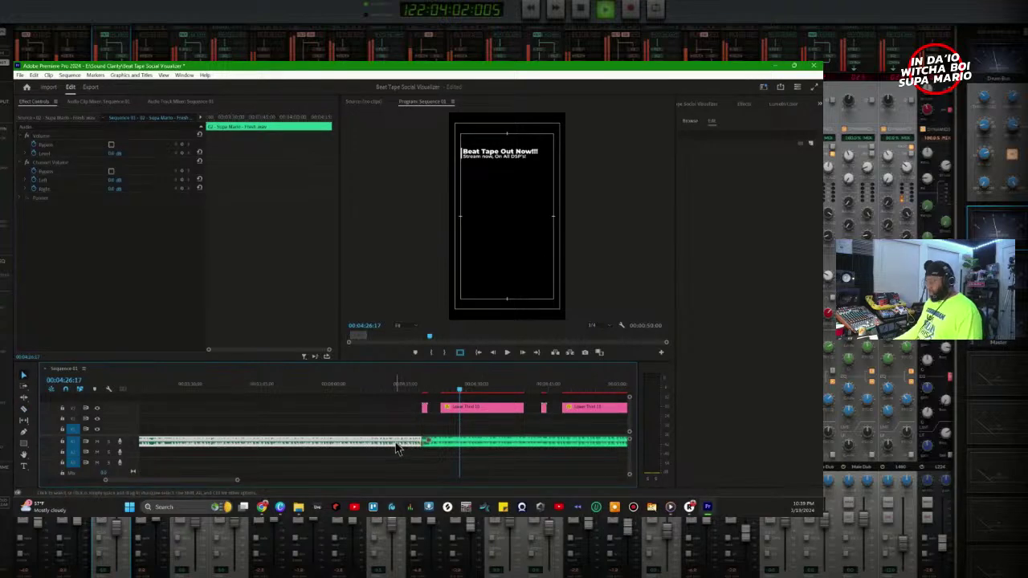
{"action": "key", "text": "Delete"}
{"action": "key", "text": "backslash"}
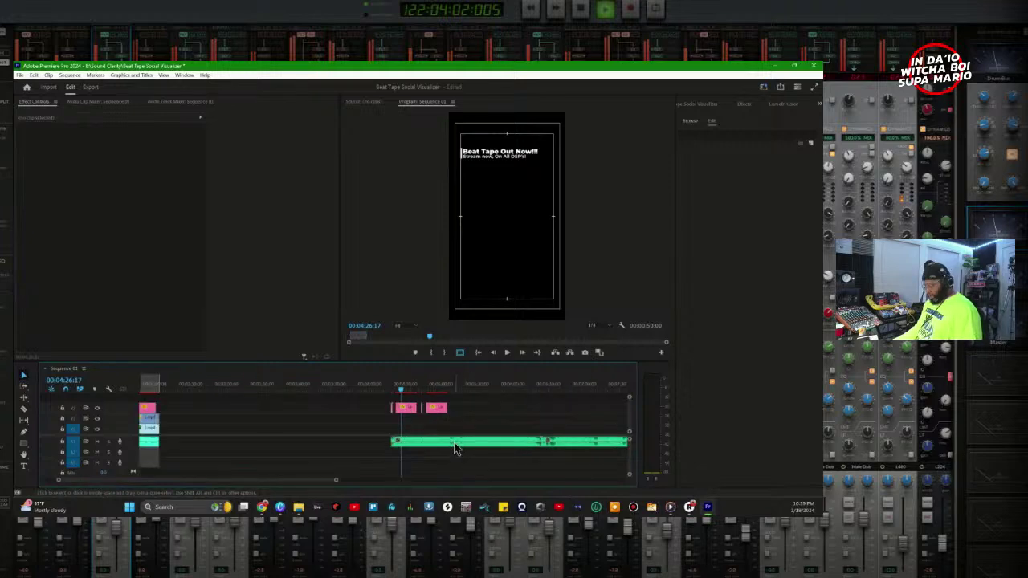
Step: Split the Fresh audio shortly after the second copied lower third and delete the remainder of the track
{"action": "key", "text": "c"}
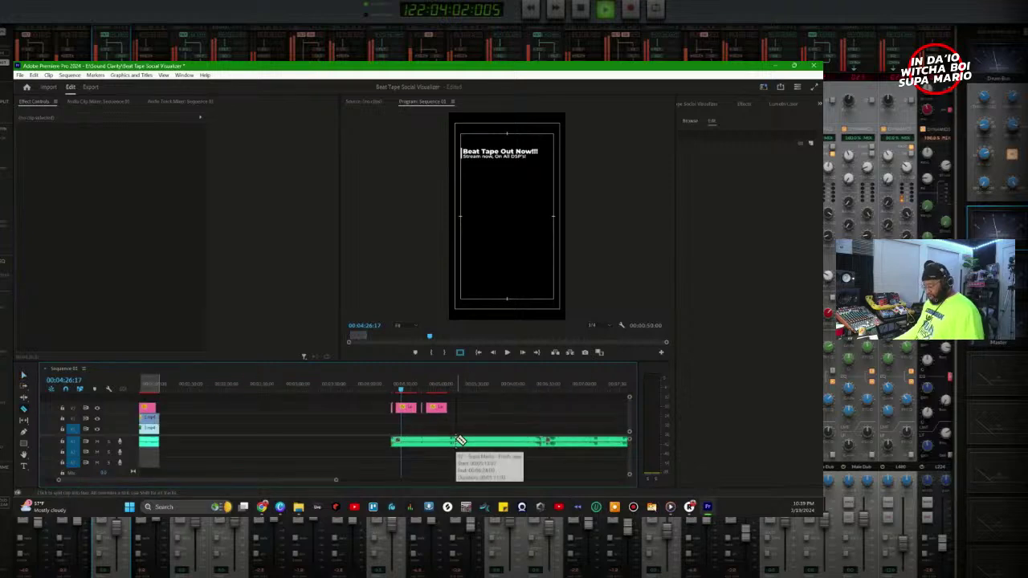
{"action": "left_click", "coordinate": [463, 442]}
{"action": "key", "text": "v"}
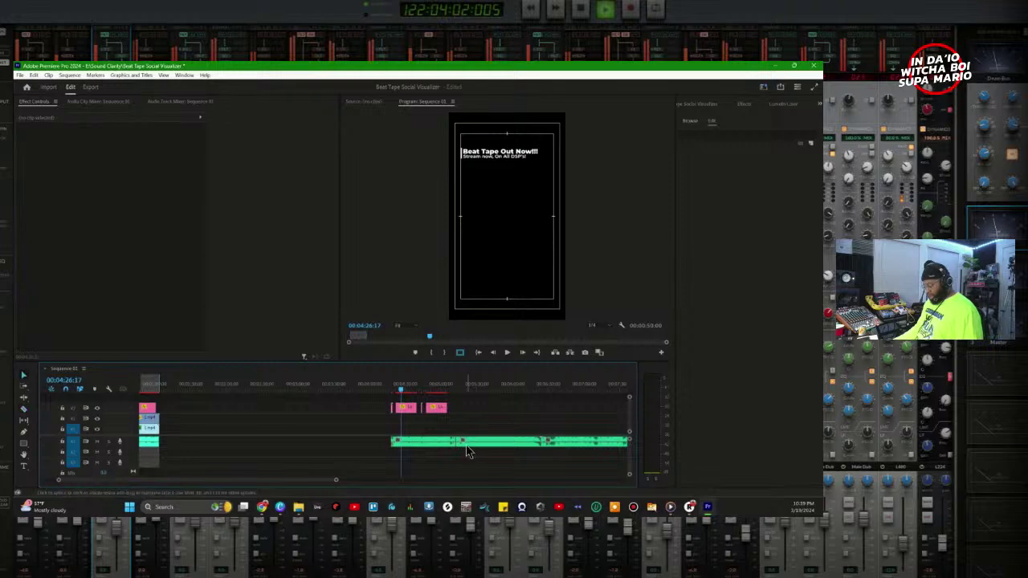
{"action": "left_click", "coordinate": [465, 443]}
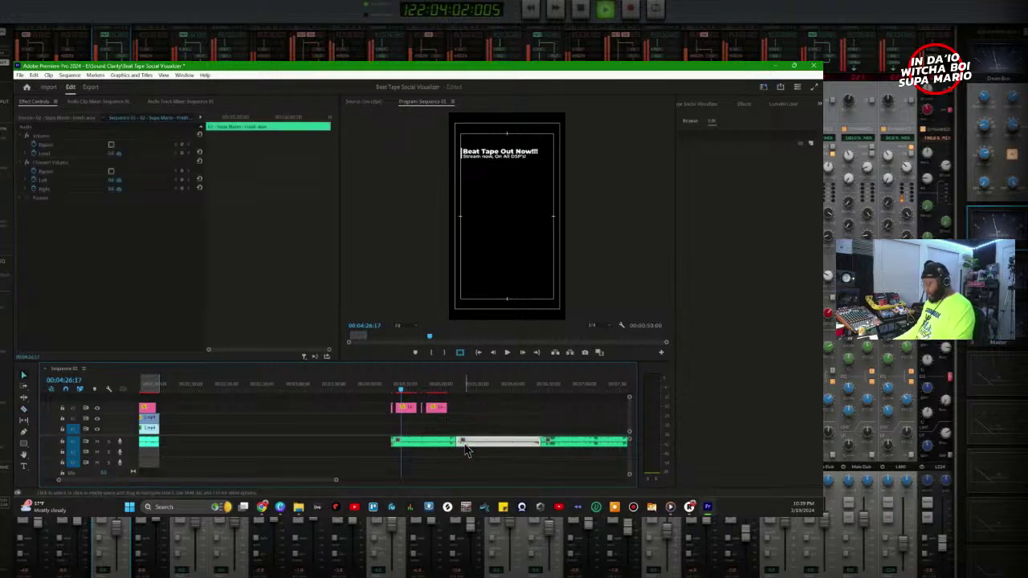
{"action": "key", "text": "Delete"}
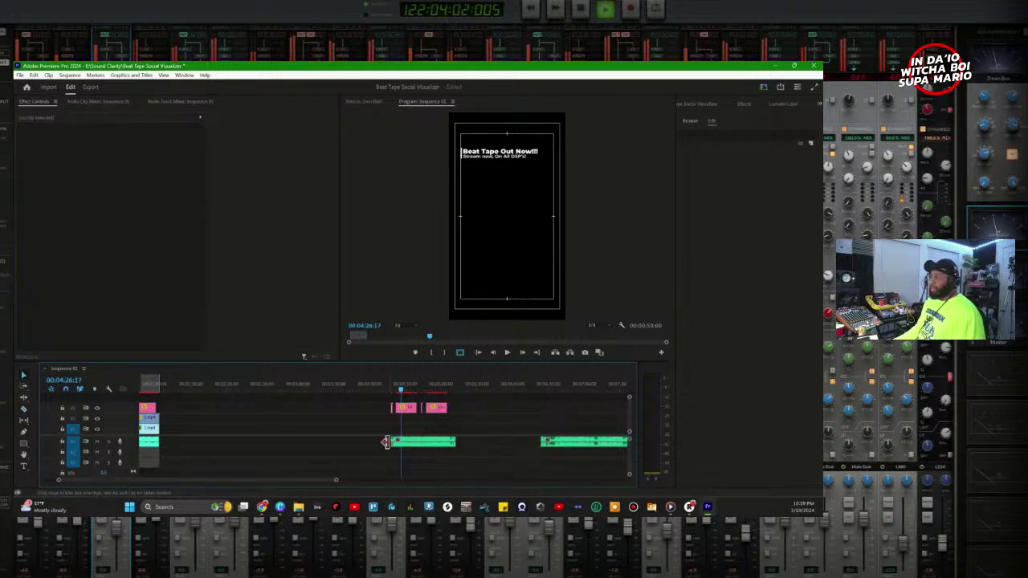
{"action": "key", "text": "minus"}
{"action": "key", "text": "minus"}
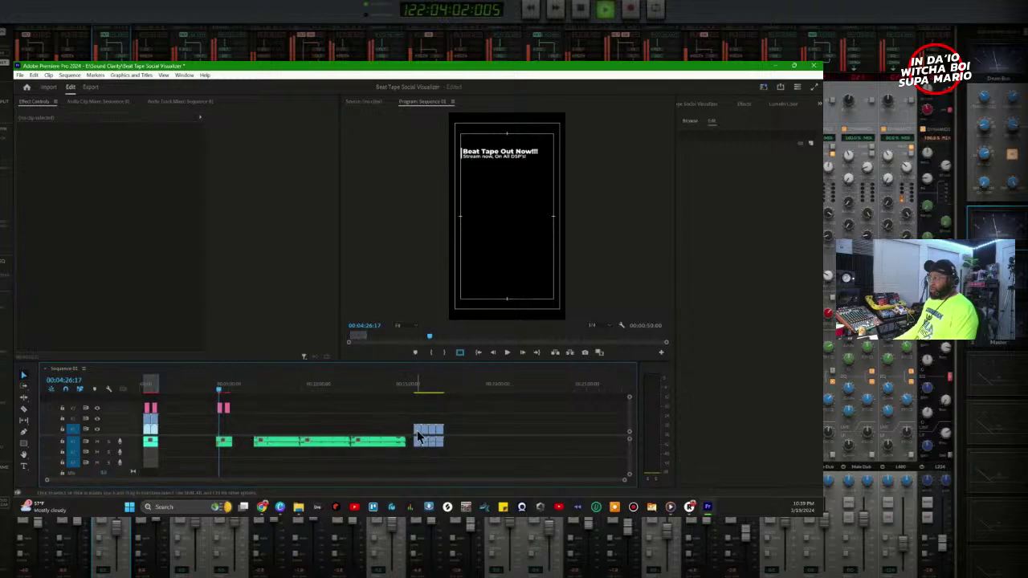
{"action": "left_click_drag", "start_coordinate": [418, 435], "coordinate": [225, 444]}
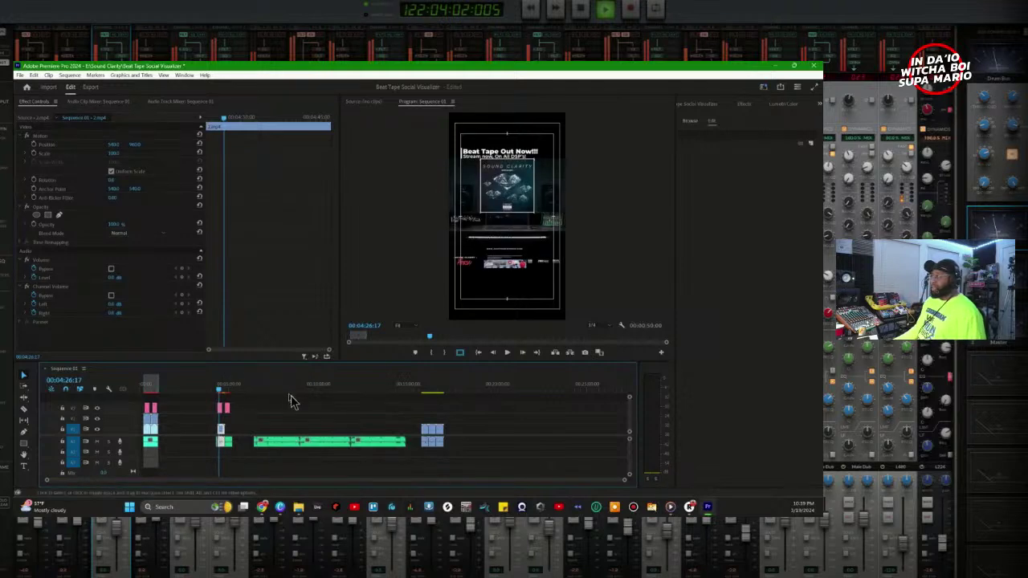
{"action": "key", "text": "equal"}
{"action": "key", "text": "equal"}
{"action": "key", "text": "equal"}
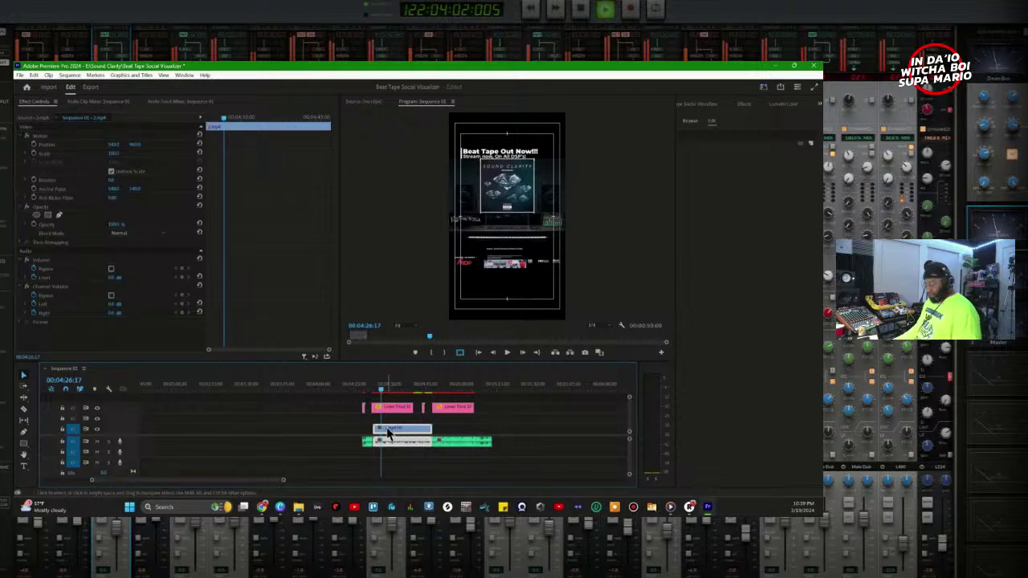
{"action": "key", "text": "Delete"}
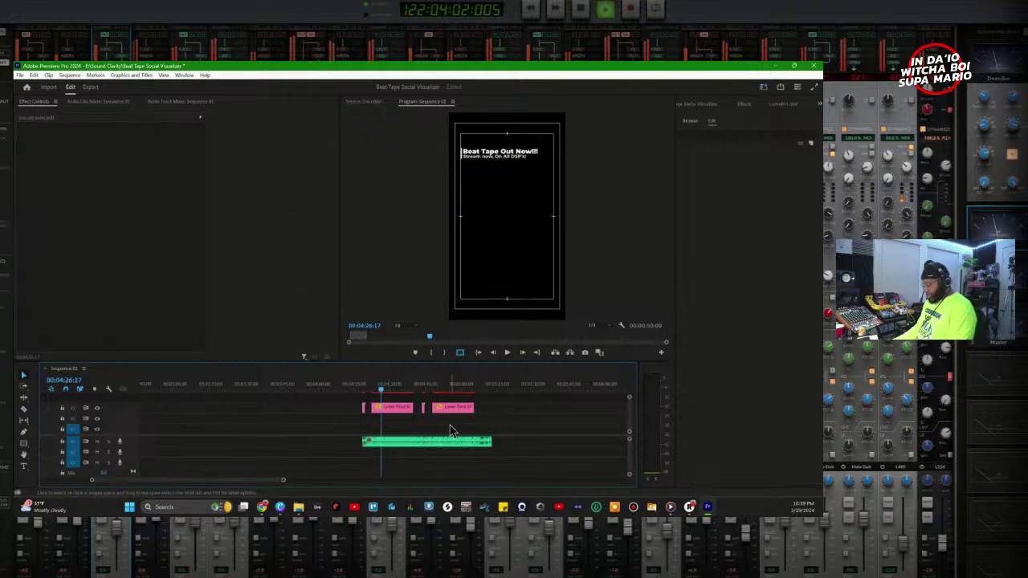
Step: Move the spare 2.mp4 clip under the copied titles, aligned to the Fresh audio's start, with its own sound on a separate track
{"action": "key", "text": "minus"}
{"action": "key", "text": "minus"}
{"action": "left_click", "coordinate": [418, 444]}
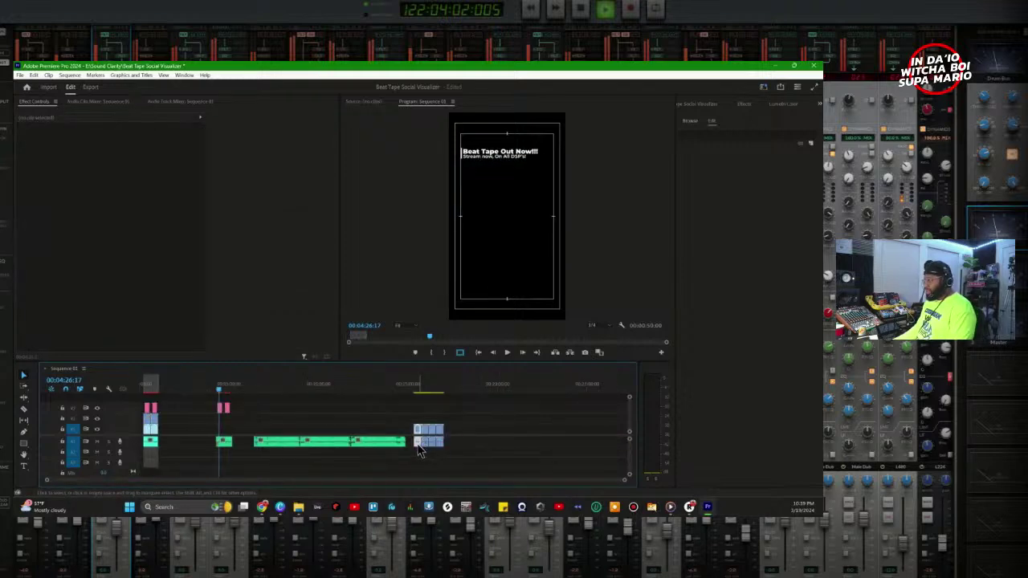
{"action": "left_click_drag", "start_coordinate": [418, 447], "coordinate": [218, 433]}
{"action": "key", "text": "equal"}
{"action": "key", "text": "equal"}
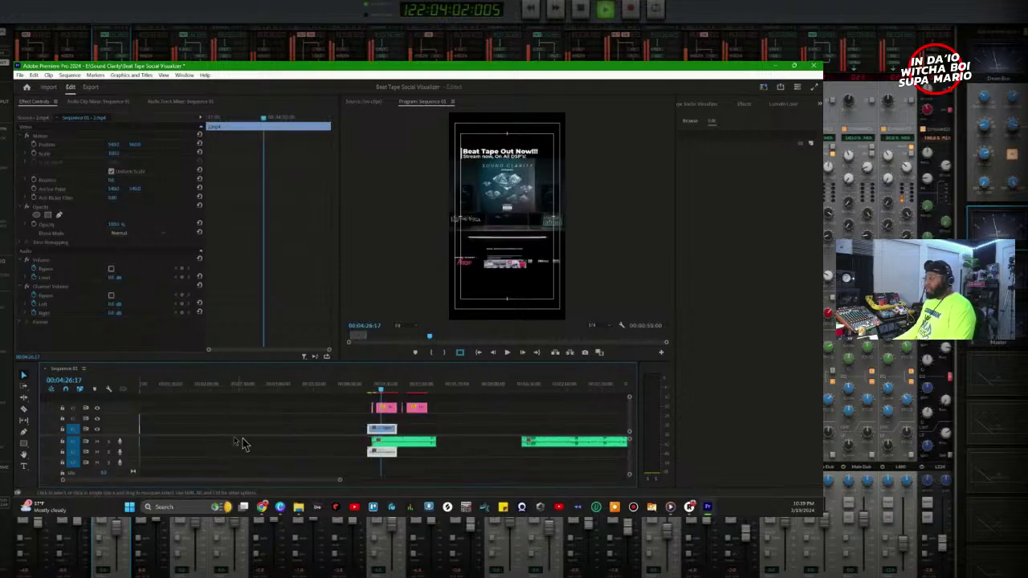
{"action": "left_click_drag", "start_coordinate": [388, 433], "coordinate": [396, 433]}
{"action": "left_click", "coordinate": [370, 388]}
{"action": "key", "text": "space"}
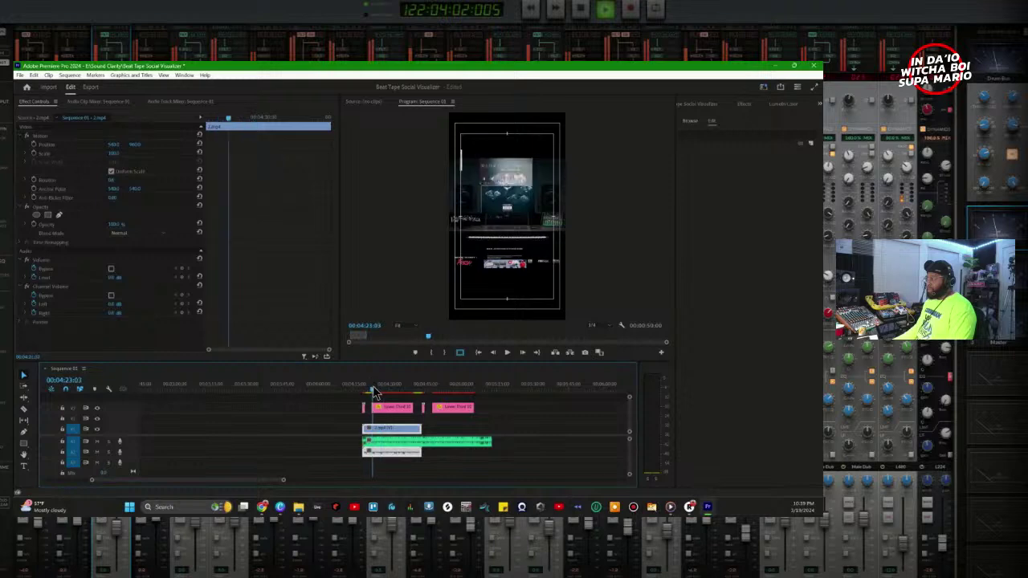
Step: Unlink the 2.mp4 clip from its sound and delete that audio from beneath the Fresh track
{"action": "right_click", "coordinate": [387, 429]}
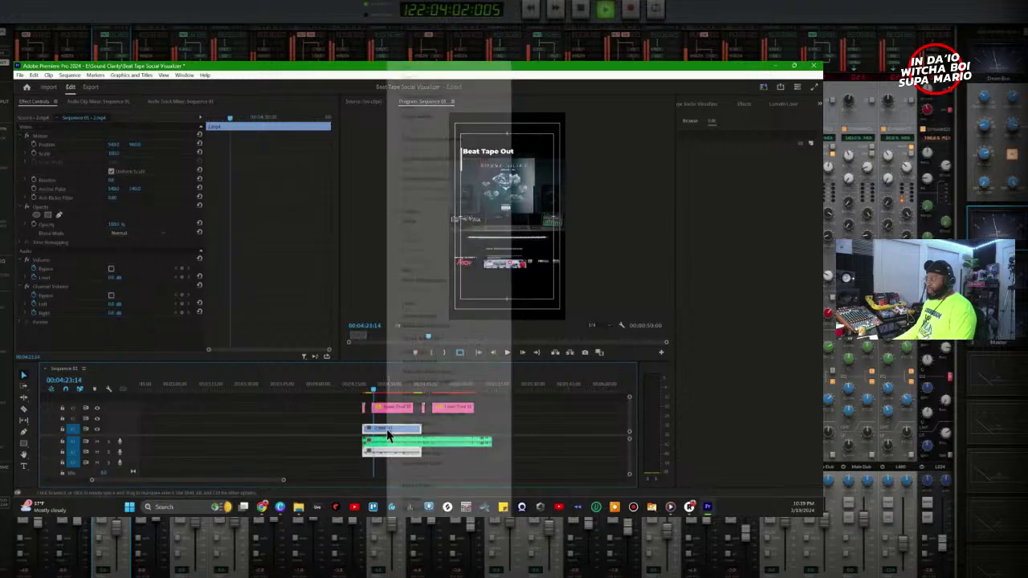
{"action": "left_click", "coordinate": [412, 222]}
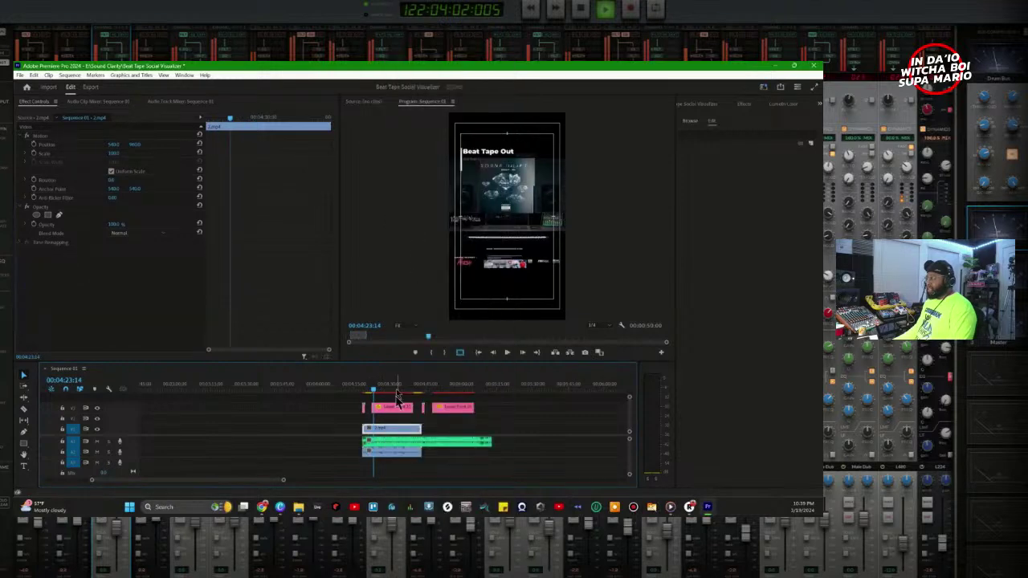
{"action": "right_click", "coordinate": [390, 450]}
{"action": "left_click", "coordinate": [414, 243]}
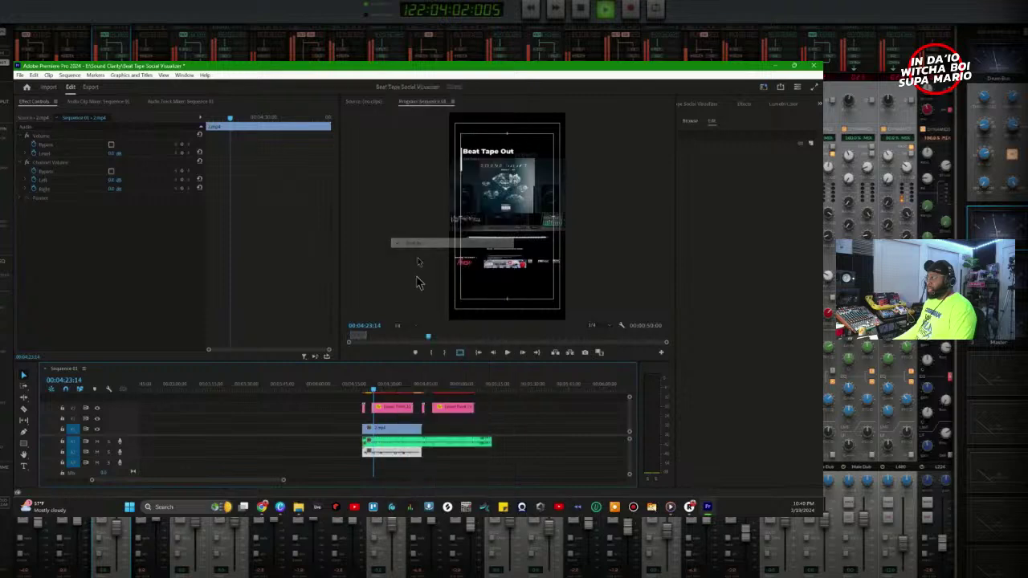
{"action": "key", "text": "Delete"}
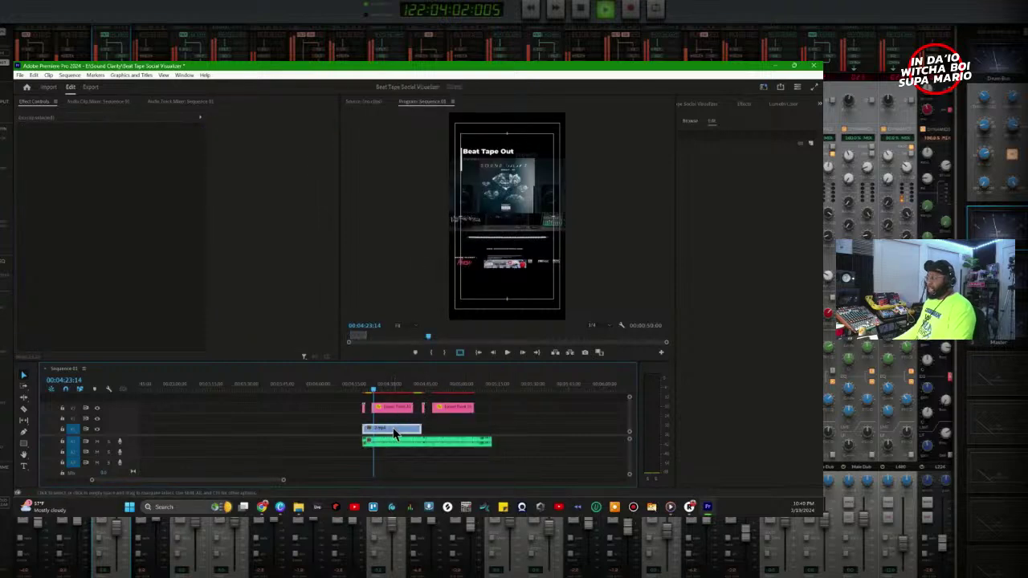
Step: Scale the 2.mp4 video down to about 76 and duplicate it onto the video track above
{"action": "left_click_drag", "start_coordinate": [392, 429], "coordinate": [395, 431]}
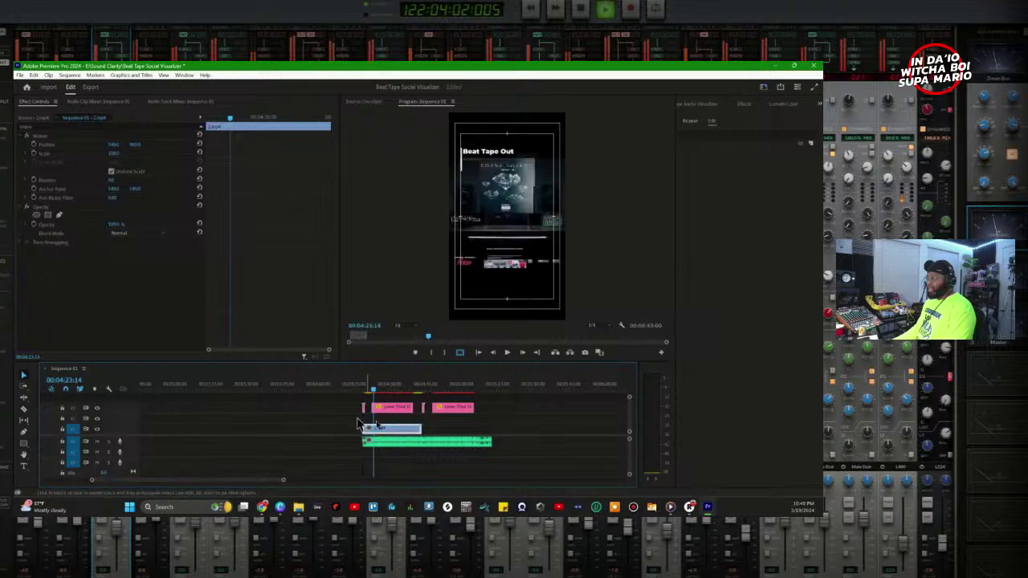
{"action": "left_click", "coordinate": [370, 396]}
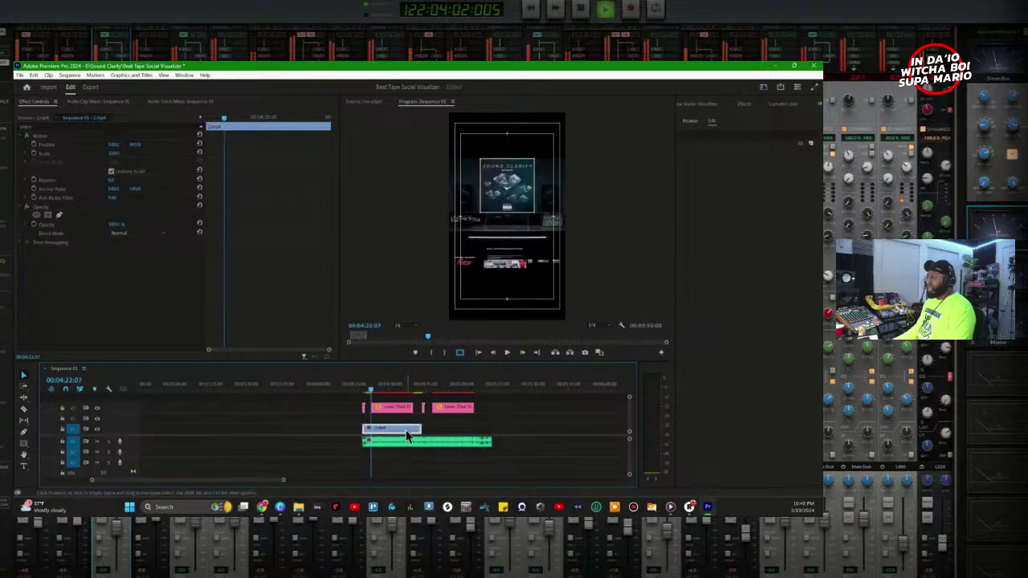
{"action": "left_click_drag", "start_coordinate": [116, 154], "coordinate": [105, 169]}
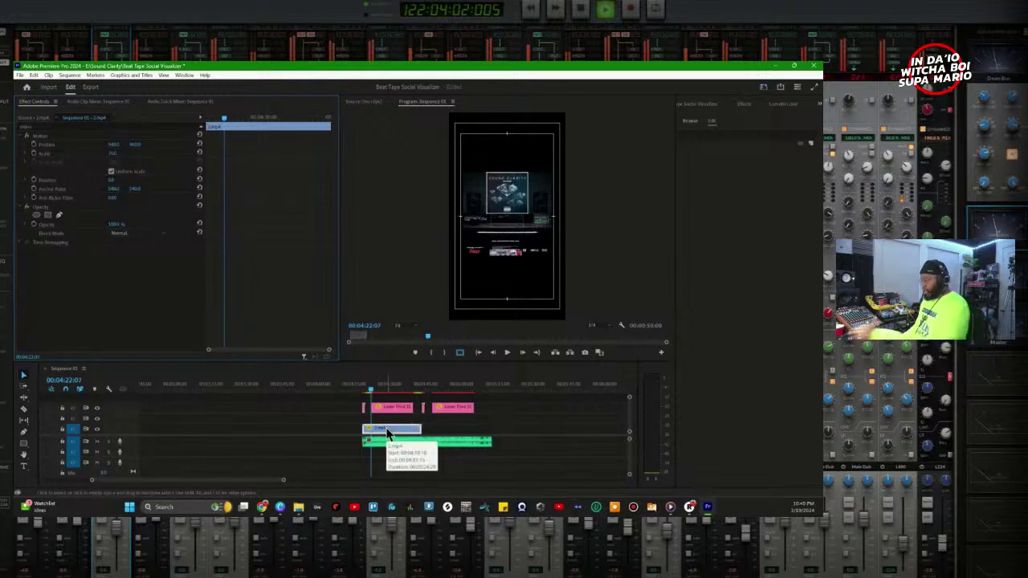
{"action": "left_click_drag", "start_coordinate": [387, 434], "coordinate": [389, 419]}
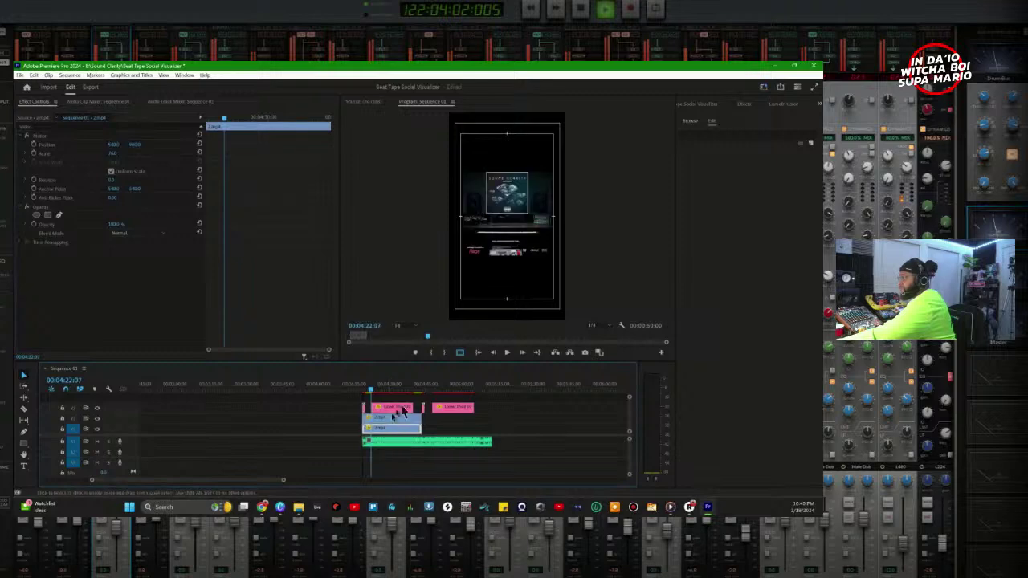
Step: Apply the Camera Blur effect to the lower copy of the 2.mp4 clip
{"action": "left_click", "coordinate": [818, 105]}
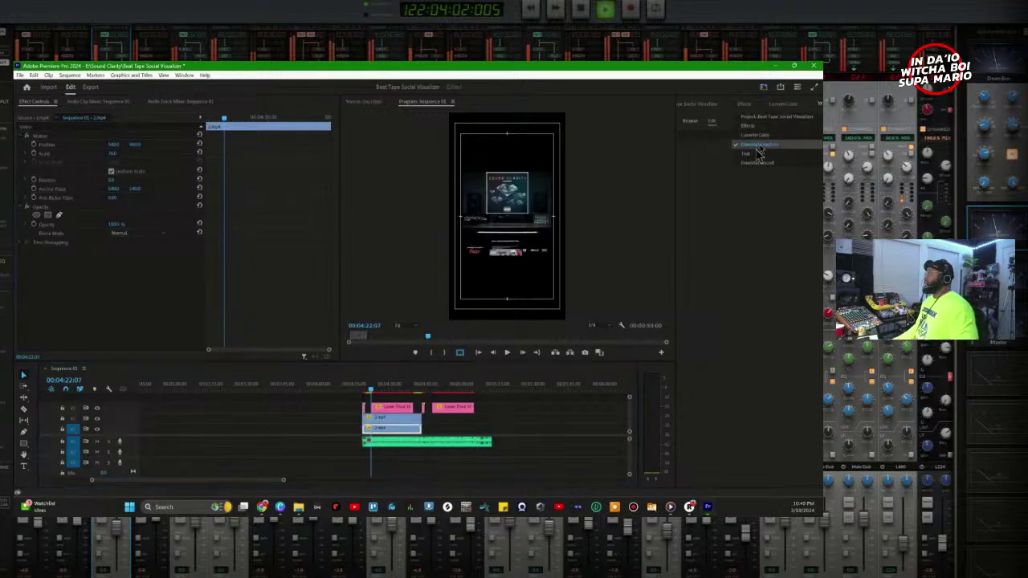
{"action": "left_click", "coordinate": [753, 126]}
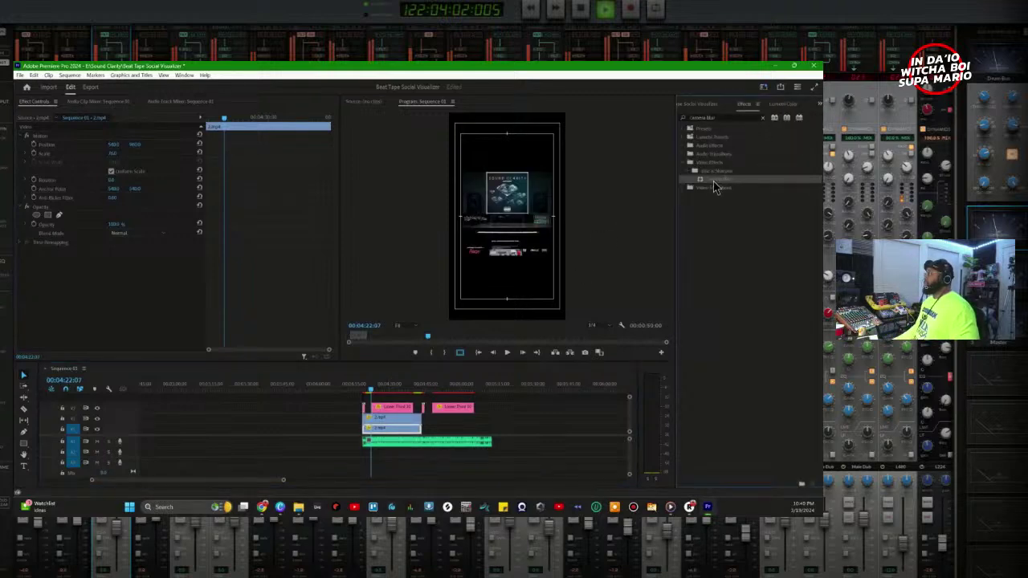
{"action": "left_click_drag", "start_coordinate": [713, 182], "coordinate": [394, 429]}
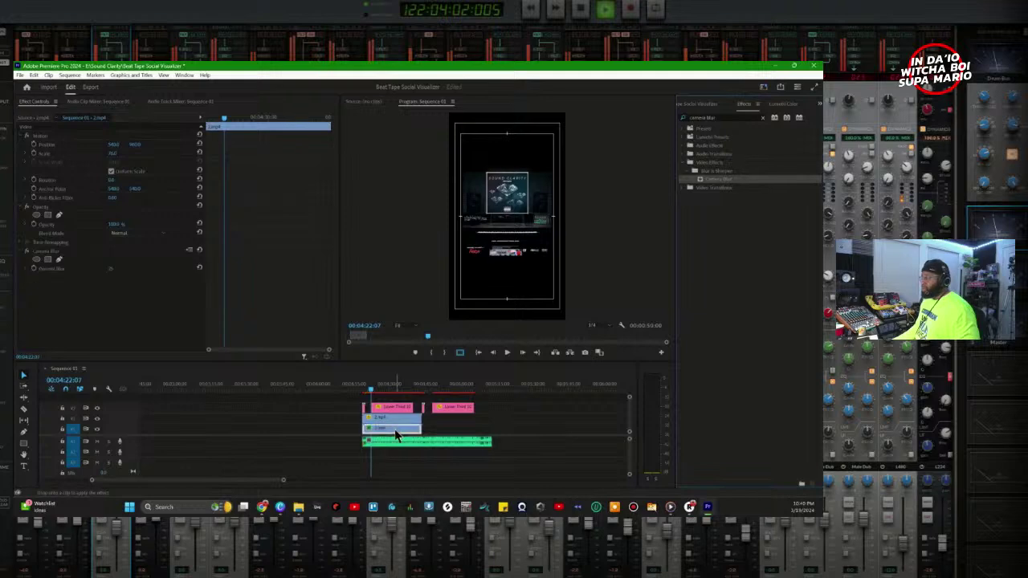
Step: Scale up the blurred lower copy to fill the vertical frame as a background and play back the section
{"action": "left_click", "coordinate": [362, 389]}
{"action": "left_click_drag", "start_coordinate": [363, 391], "coordinate": [368, 391]}
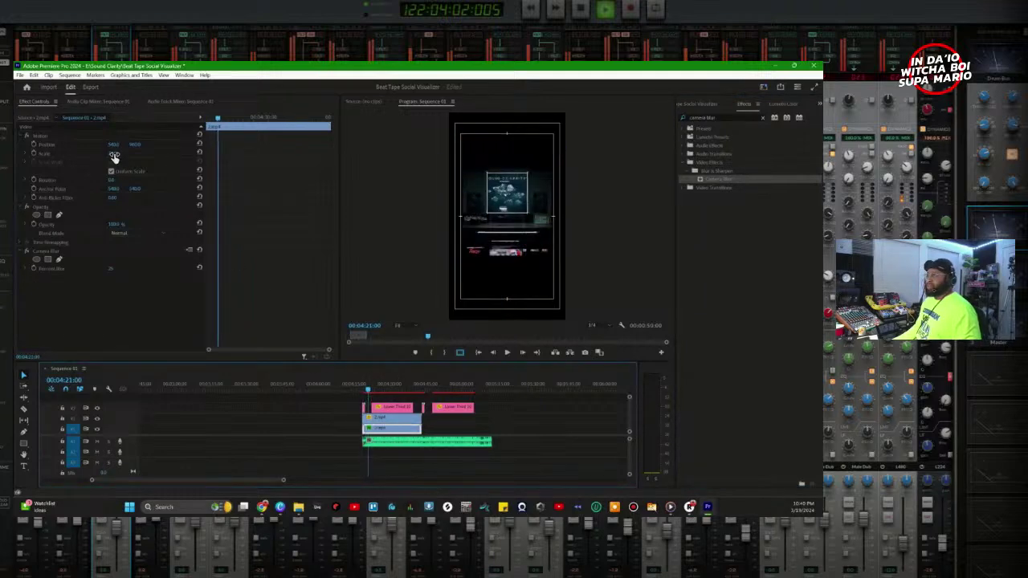
{"action": "left_click_drag", "start_coordinate": [114, 154], "coordinate": [157, 153]}
{"action": "key", "text": "space"}
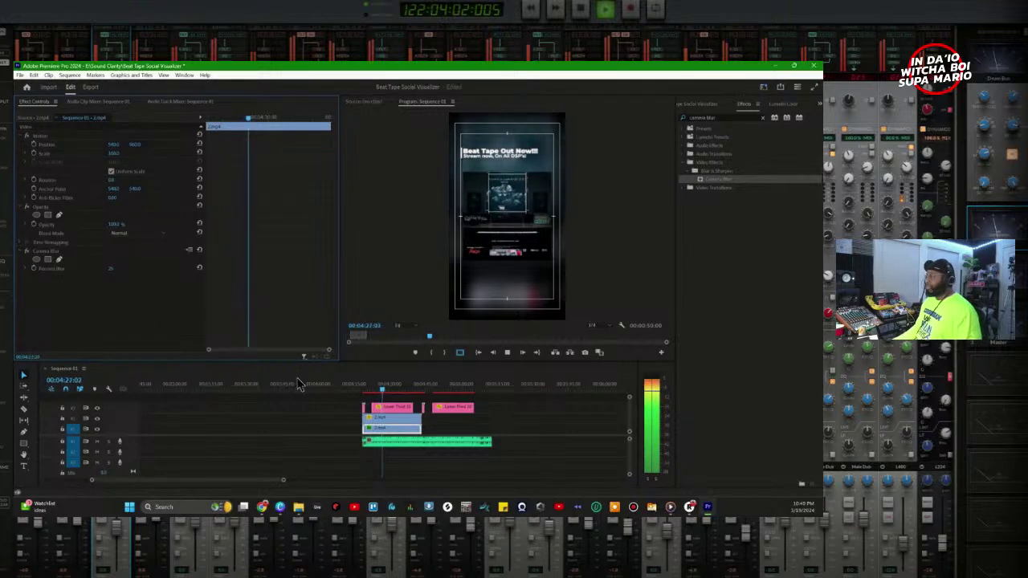
{"action": "key", "text": "space"}
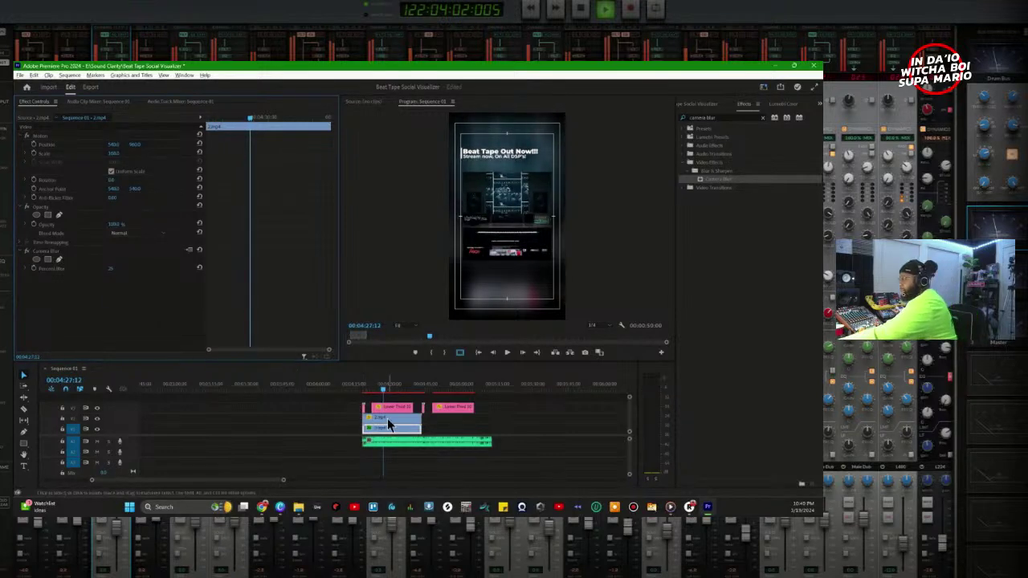
Step: Duplicate both 2.mp4 layers directly after the originals beneath the second title, and trim the audio below to end with the video
{"action": "left_click_drag", "start_coordinate": [387, 418], "coordinate": [464, 435]}
{"action": "left_click", "coordinate": [418, 390]}
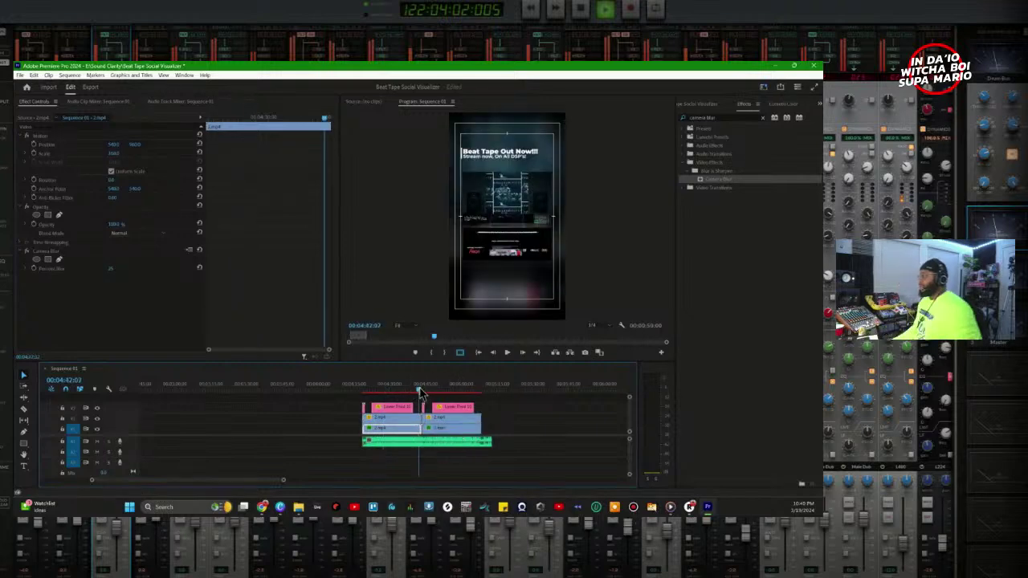
{"action": "left_click", "coordinate": [417, 390]}
{"action": "key", "text": "space"}
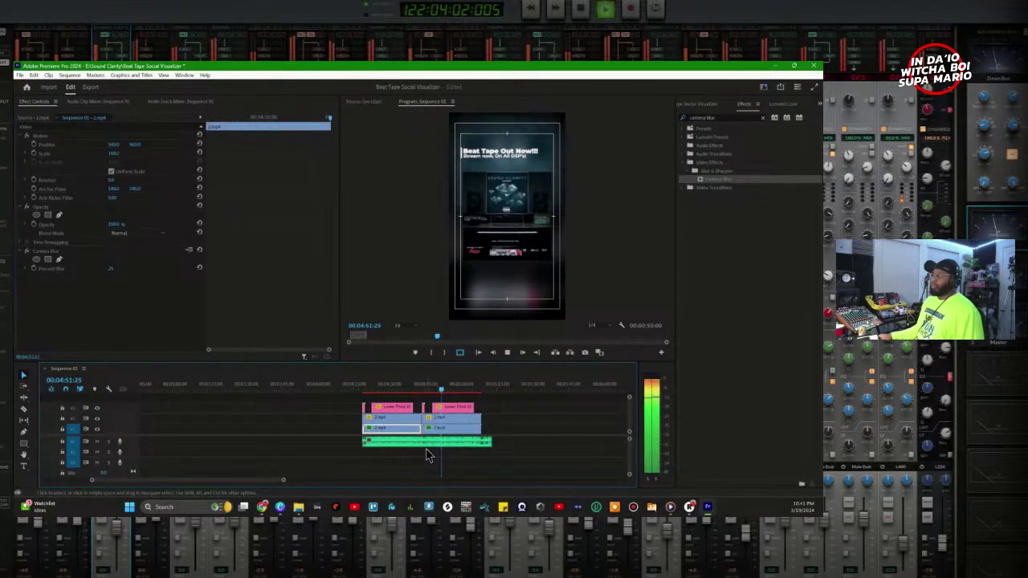
{"action": "key", "text": "space"}
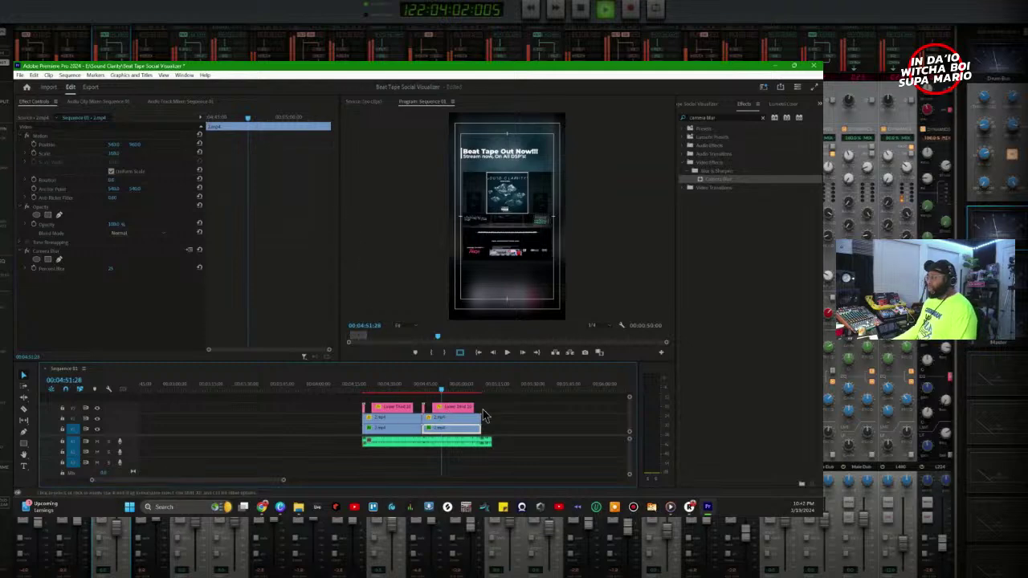
{"action": "left_click_drag", "start_coordinate": [490, 442], "coordinate": [481, 443]}
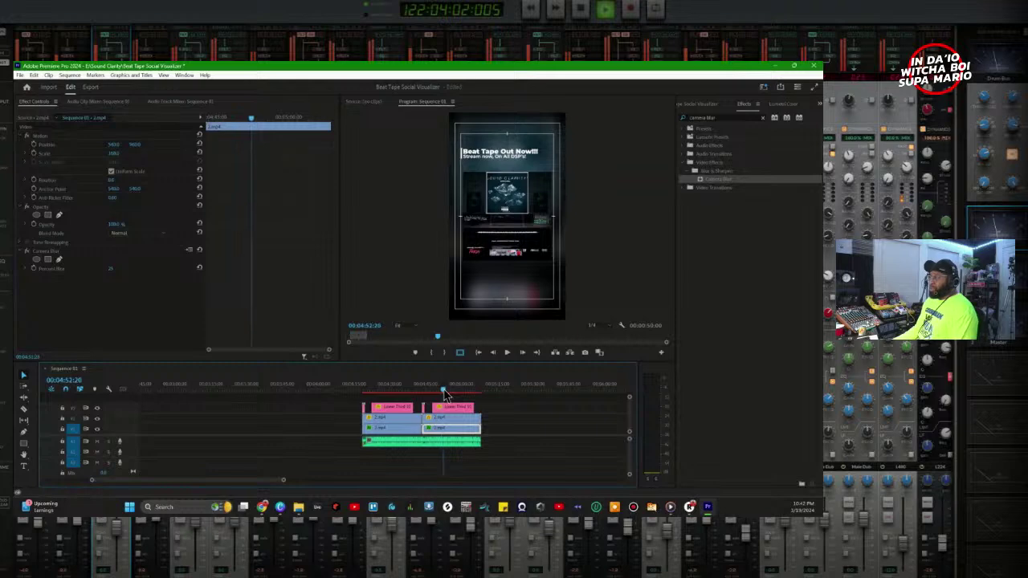
{"action": "scroll", "coordinate": [448, 396], "scroll_direction": "down", "scroll_amount": 4}
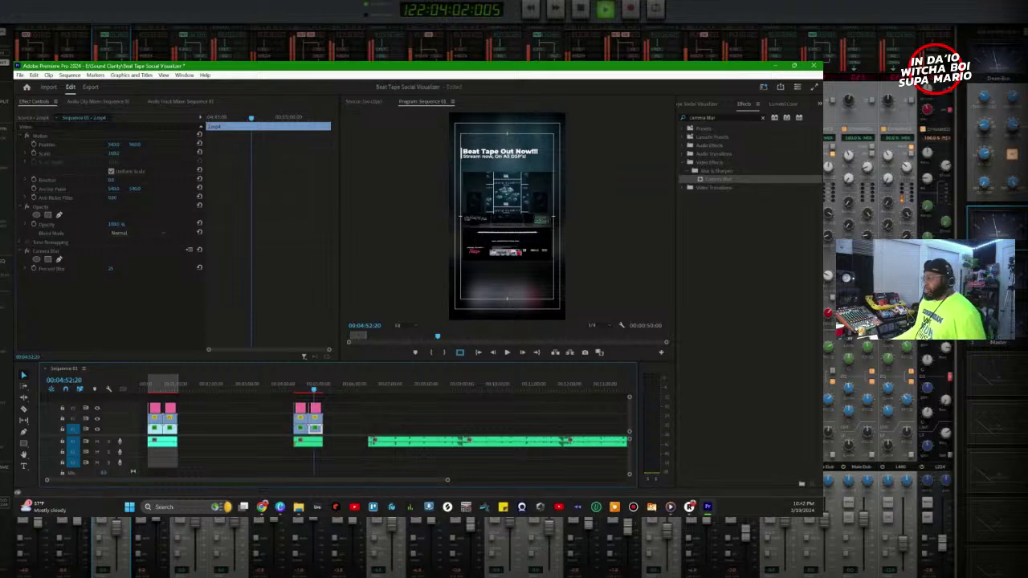
Step: Switch to Chrome, search Google for "beat visualizers" and look through the results for music visualizer tools
{"action": "left_click", "coordinate": [263, 507]}
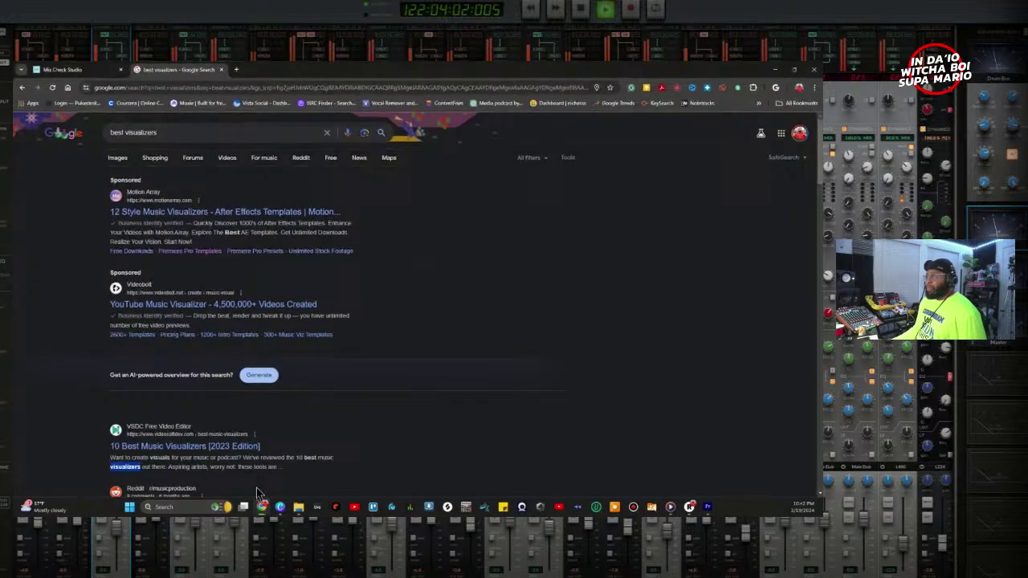
{"action": "left_click", "coordinate": [123, 133]}
{"action": "key", "text": "BackSpace"}
{"action": "key", "text": "BackSpace"}
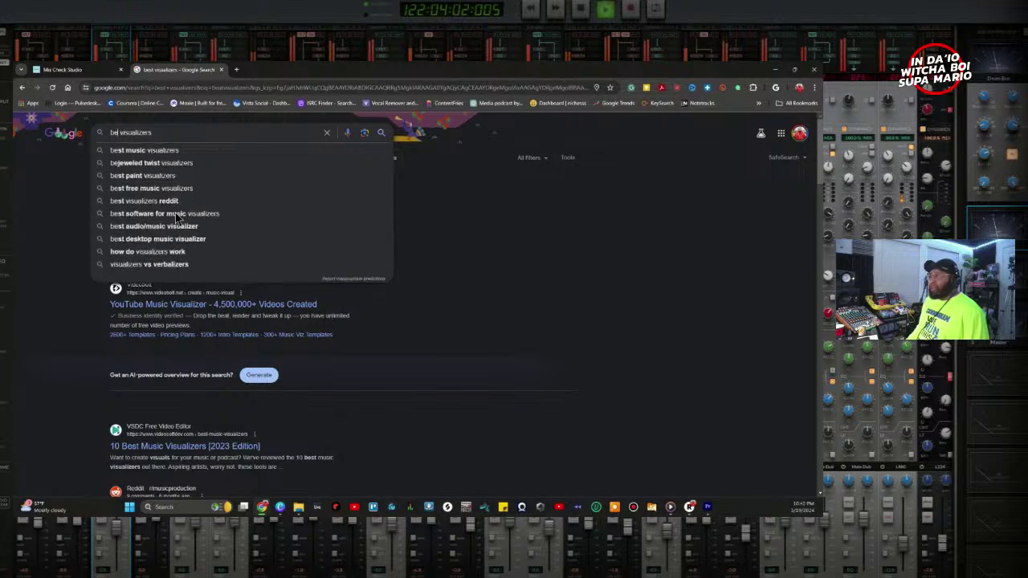
{"action": "type", "text": "at"}
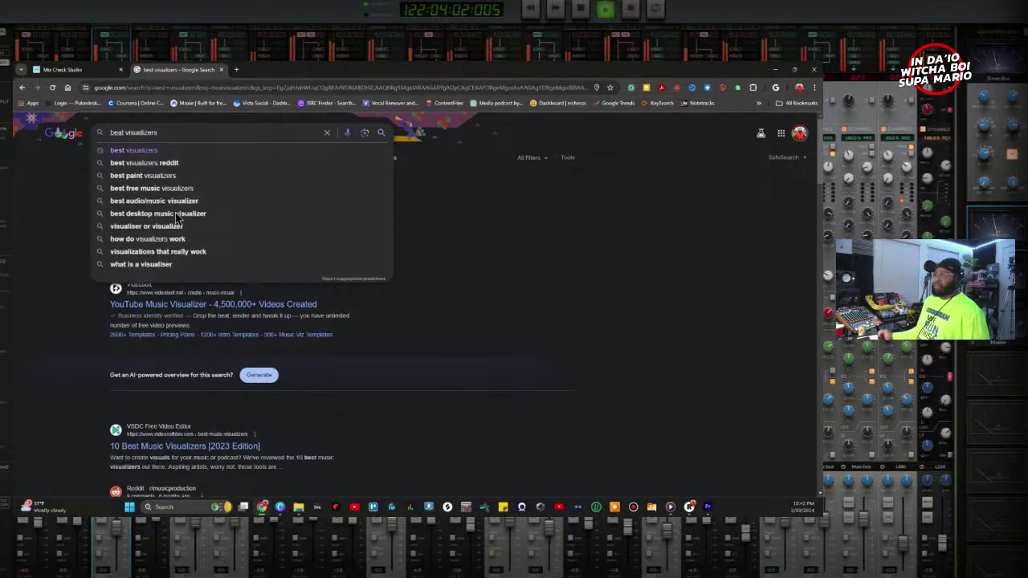
{"action": "key", "text": "Return"}
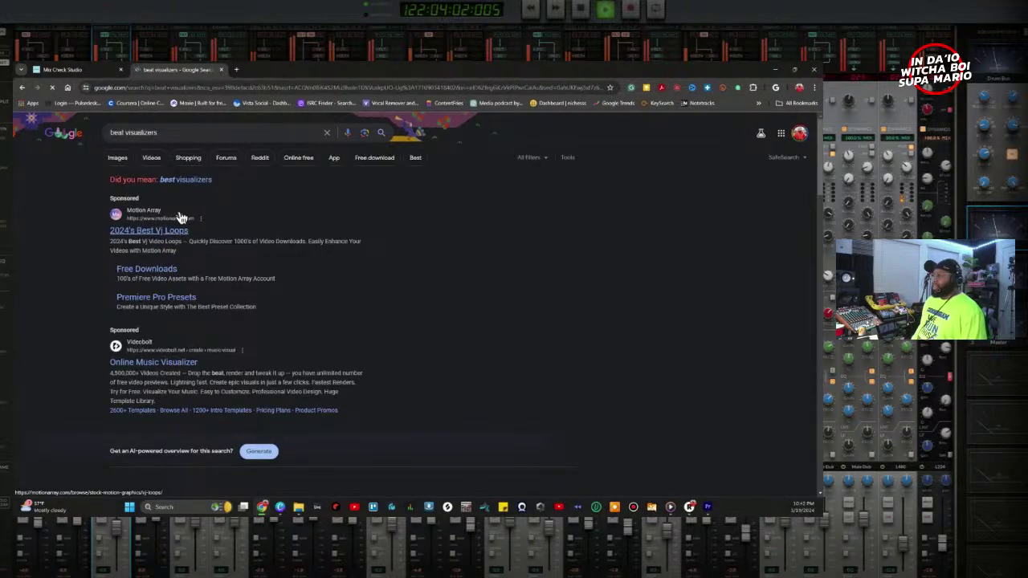
{"action": "scroll", "coordinate": [170, 269], "scroll_direction": "down", "scroll_amount": 5}
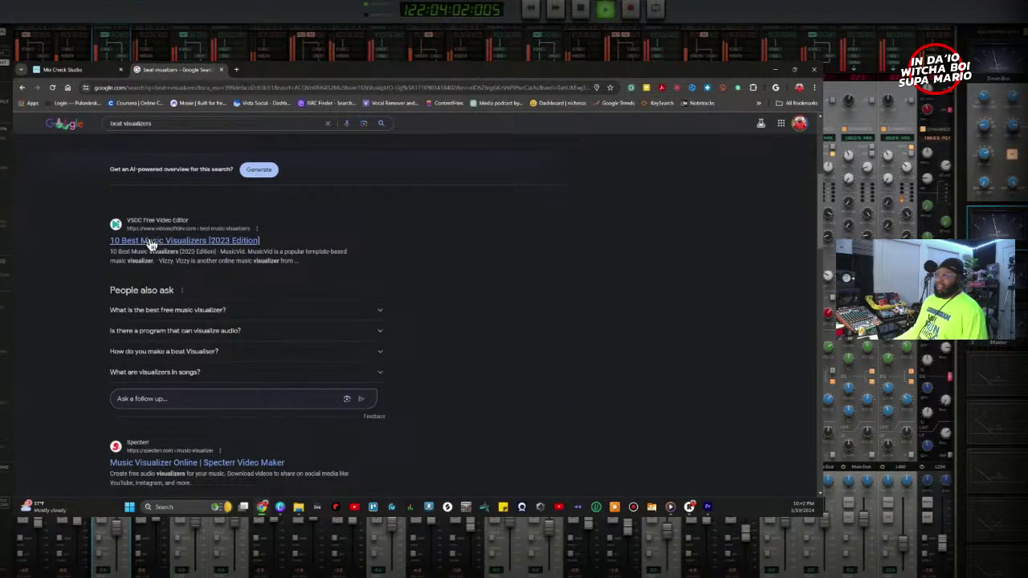
{"action": "scroll", "coordinate": [159, 251], "scroll_direction": "down", "scroll_amount": 3}
{"action": "scroll", "coordinate": [159, 251], "scroll_direction": "down", "scroll_amount": 10}
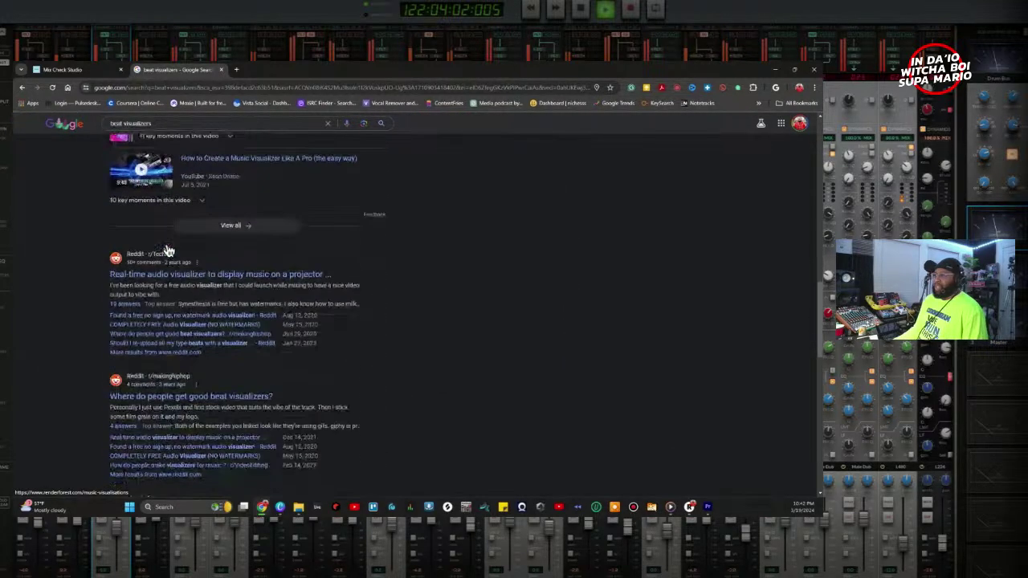
{"action": "scroll", "coordinate": [167, 251], "scroll_direction": "down", "scroll_amount": 3}
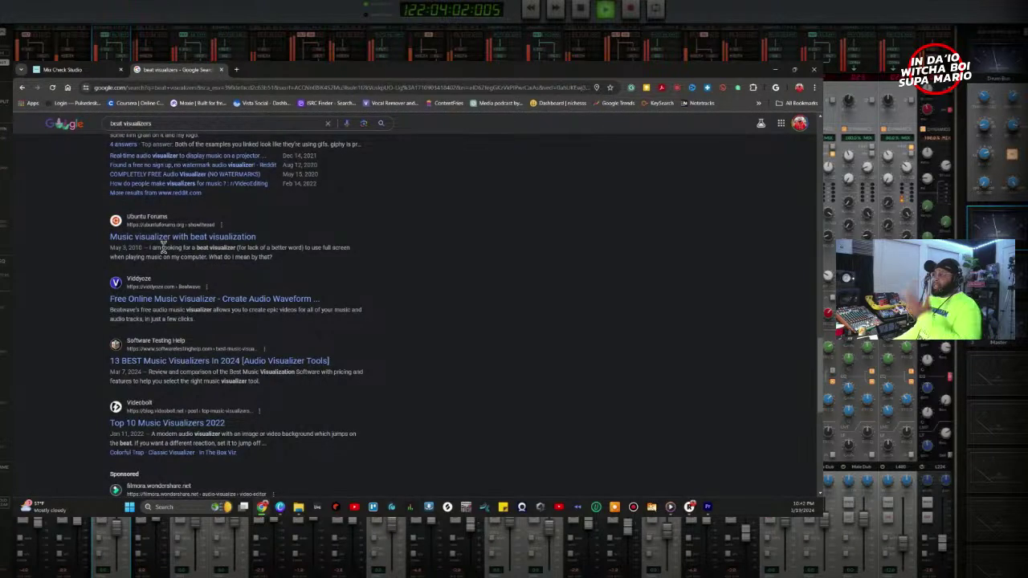
{"action": "scroll", "coordinate": [163, 249], "scroll_direction": "down", "scroll_amount": 3}
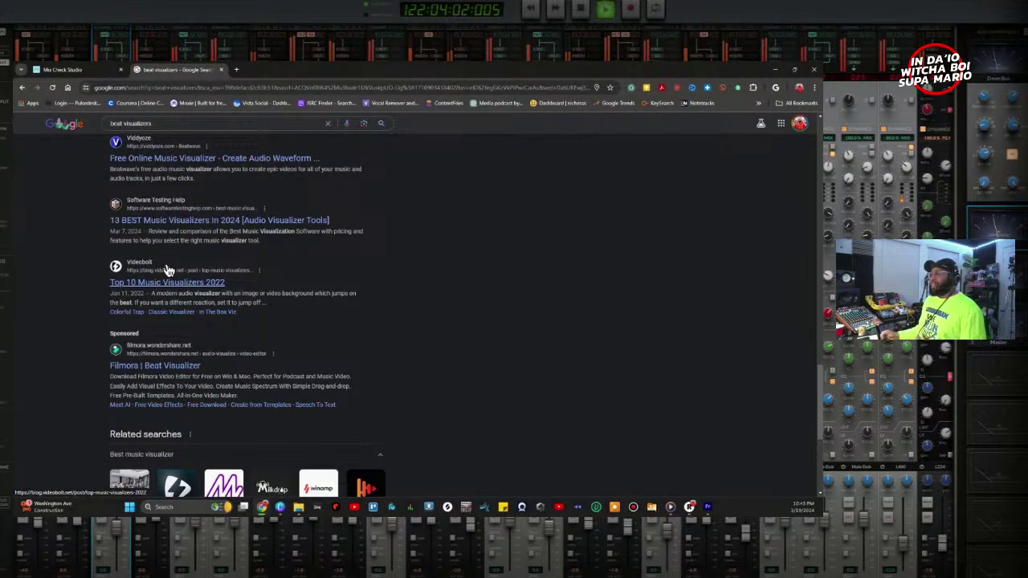
{"action": "scroll", "coordinate": [183, 269], "scroll_direction": "down", "scroll_amount": 10}
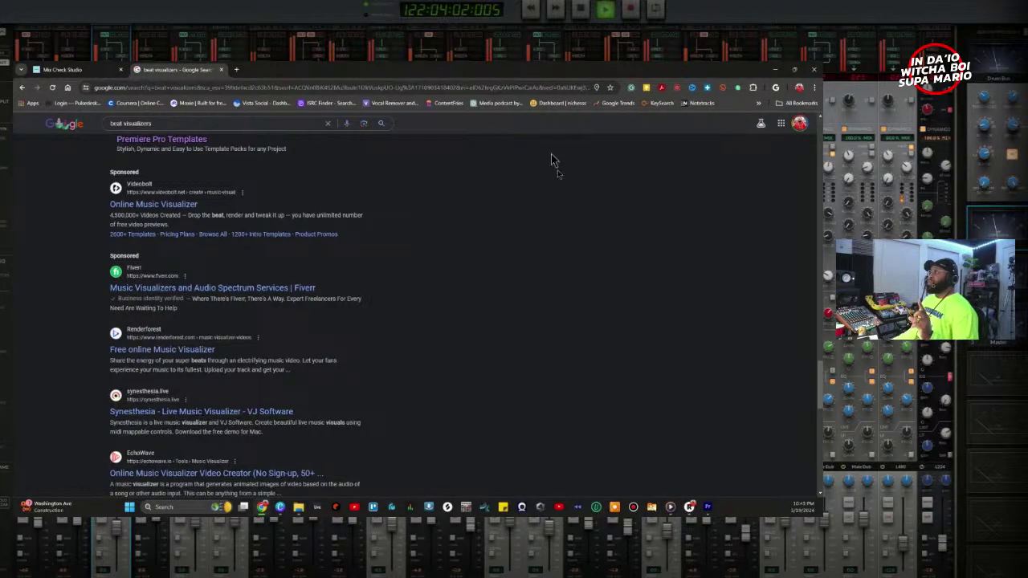
Step: Open the bookmarked Vizzy profile page in a new tab and agree to its cookies
{"action": "left_click", "coordinate": [759, 103]}
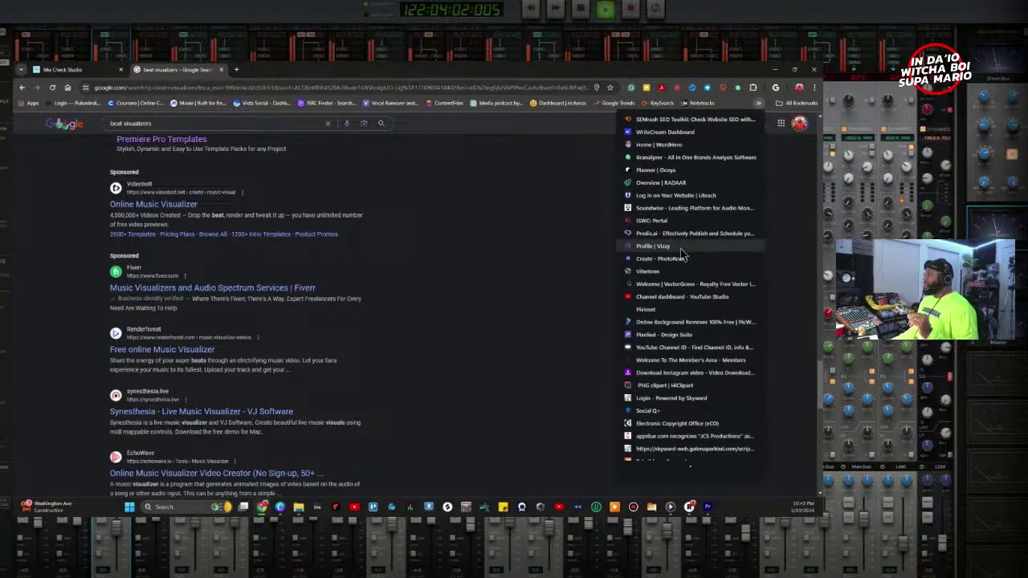
{"action": "left_click", "coordinate": [236, 70]}
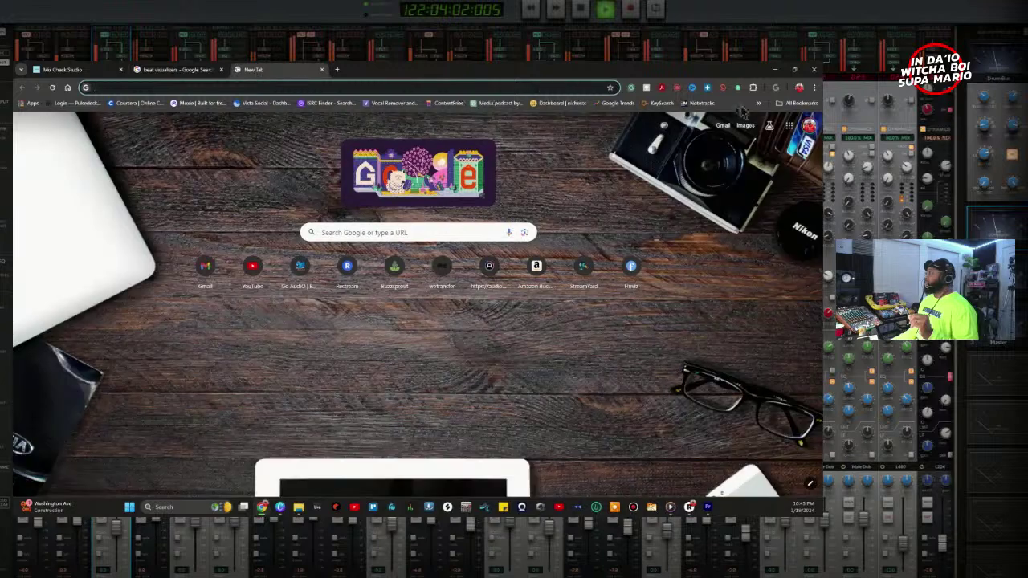
{"action": "left_click", "coordinate": [759, 103]}
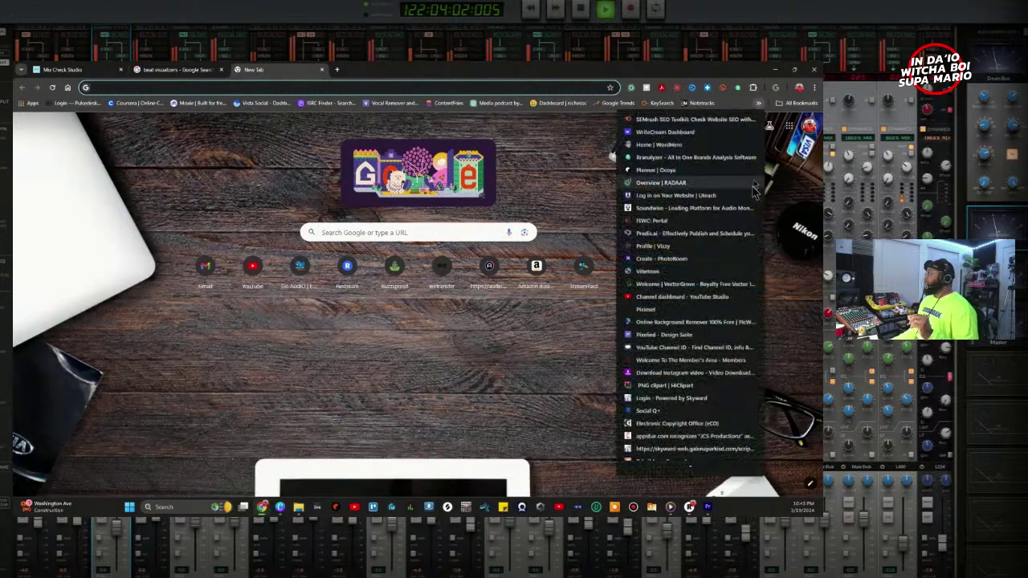
{"action": "left_click", "coordinate": [690, 246]}
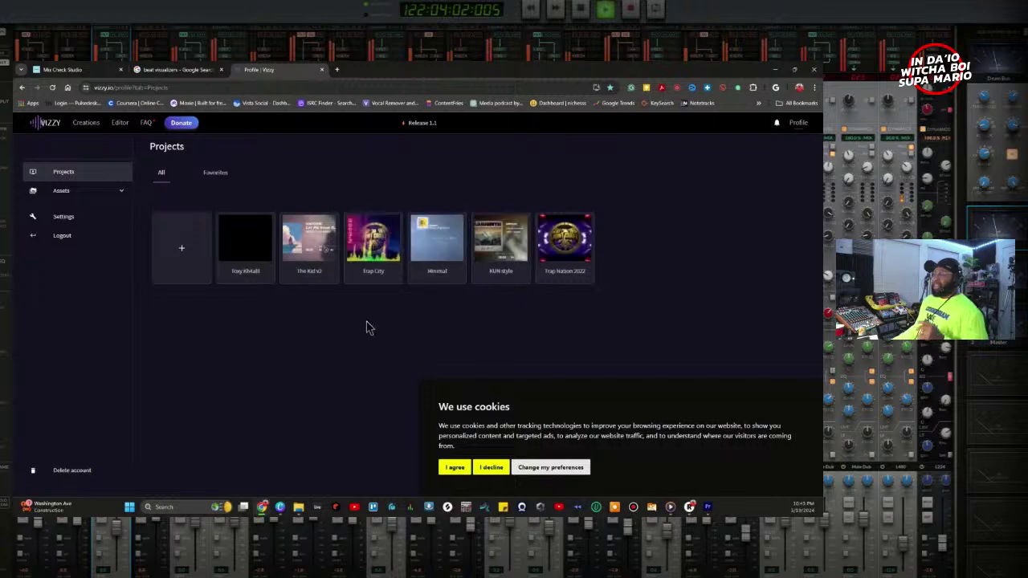
{"action": "left_click", "coordinate": [454, 467]}
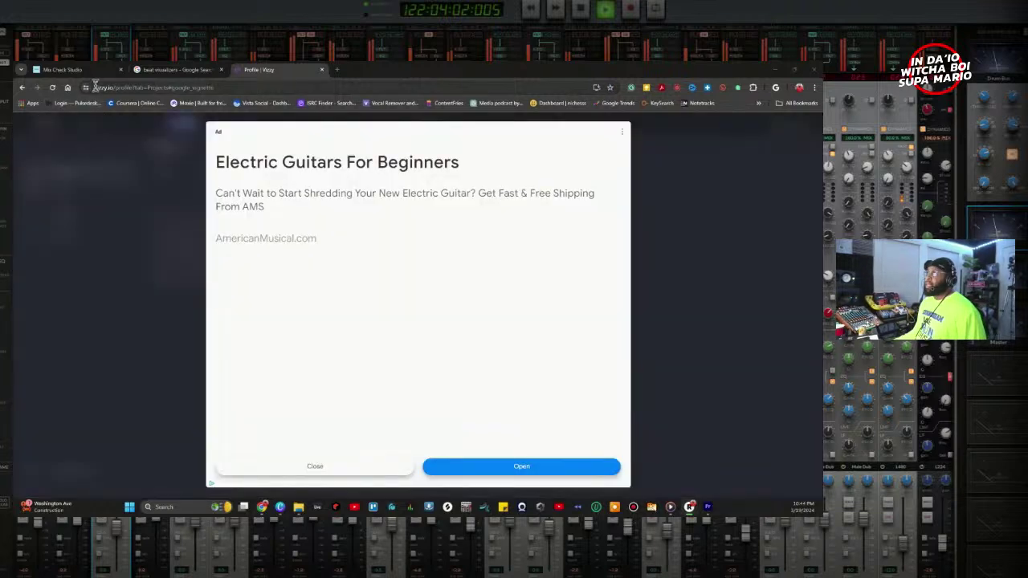
{"action": "left_click", "coordinate": [97, 87]}
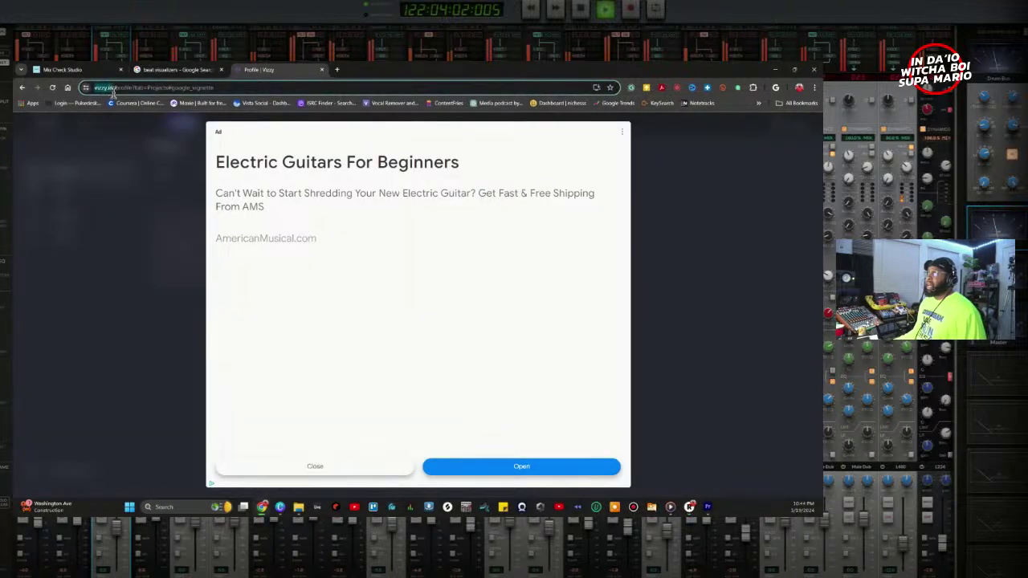
{"action": "left_click_drag", "start_coordinate": [114, 91], "coordinate": [130, 94]}
{"action": "right_click", "coordinate": [130, 94]}
{"action": "left_click", "coordinate": [154, 166]}
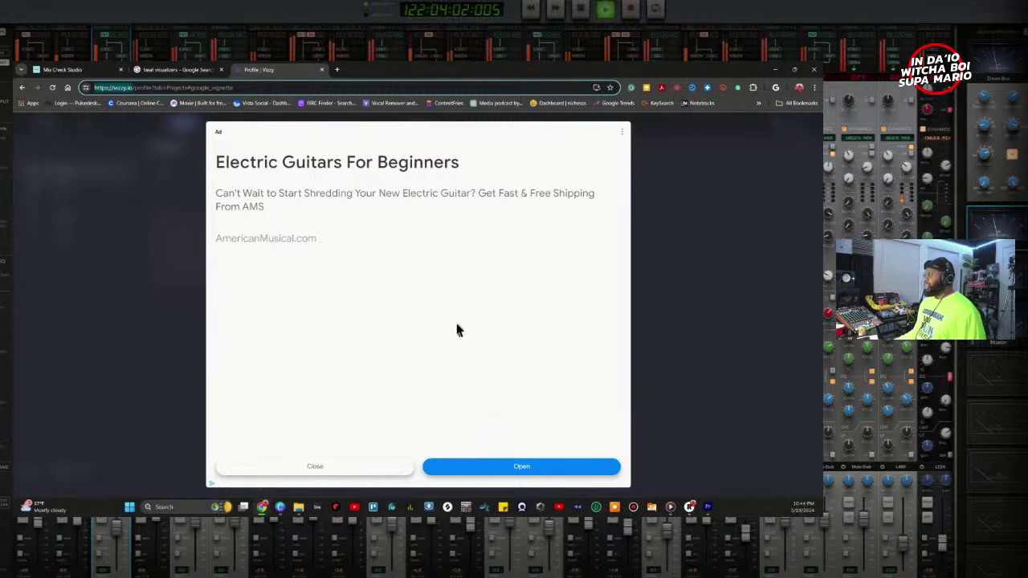
{"action": "mouse_move", "coordinate": [689, 507]}
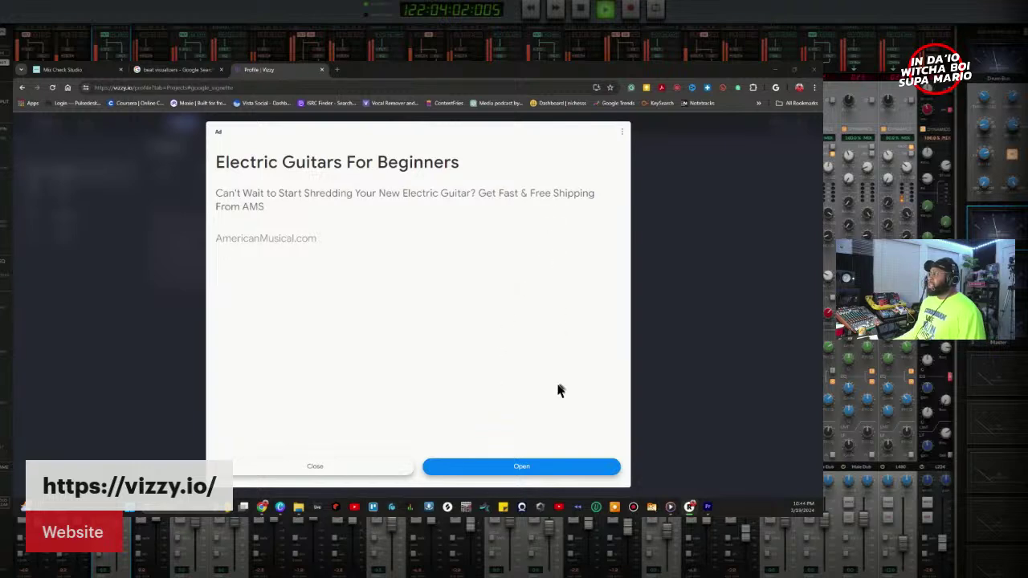
{"action": "left_click", "coordinate": [332, 473]}
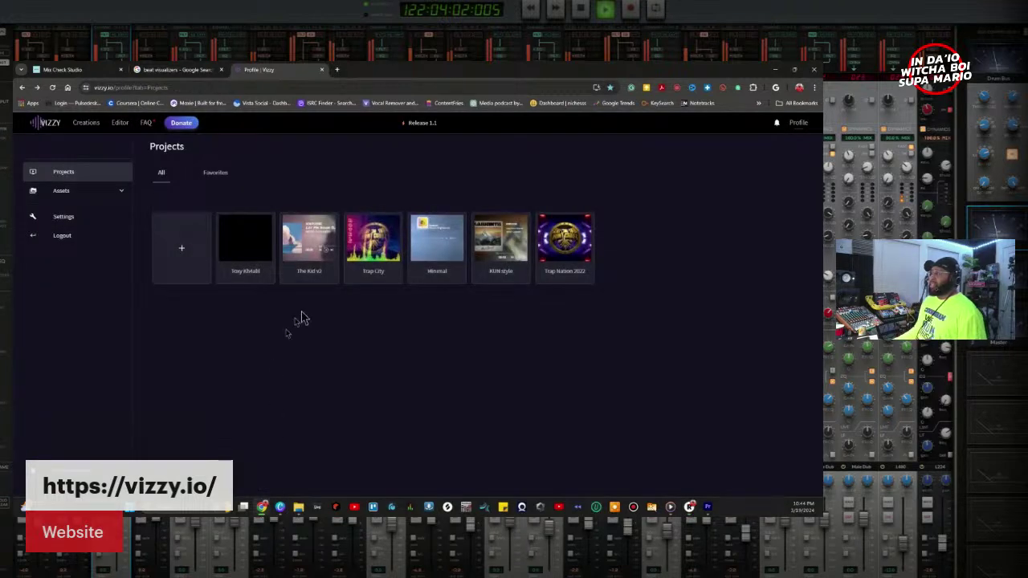
{"action": "left_click", "coordinate": [351, 246]}
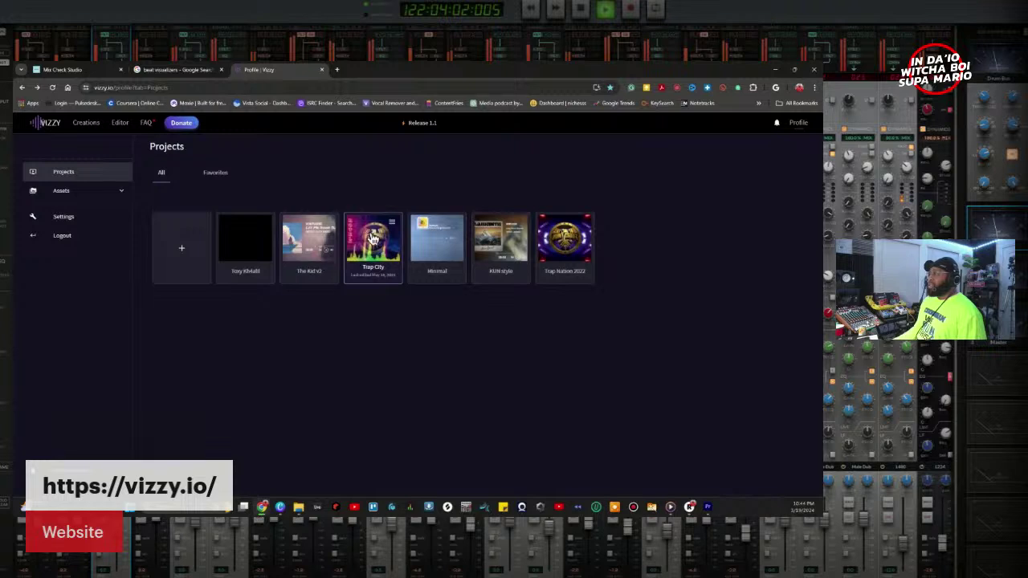
{"action": "left_click", "coordinate": [415, 249]}
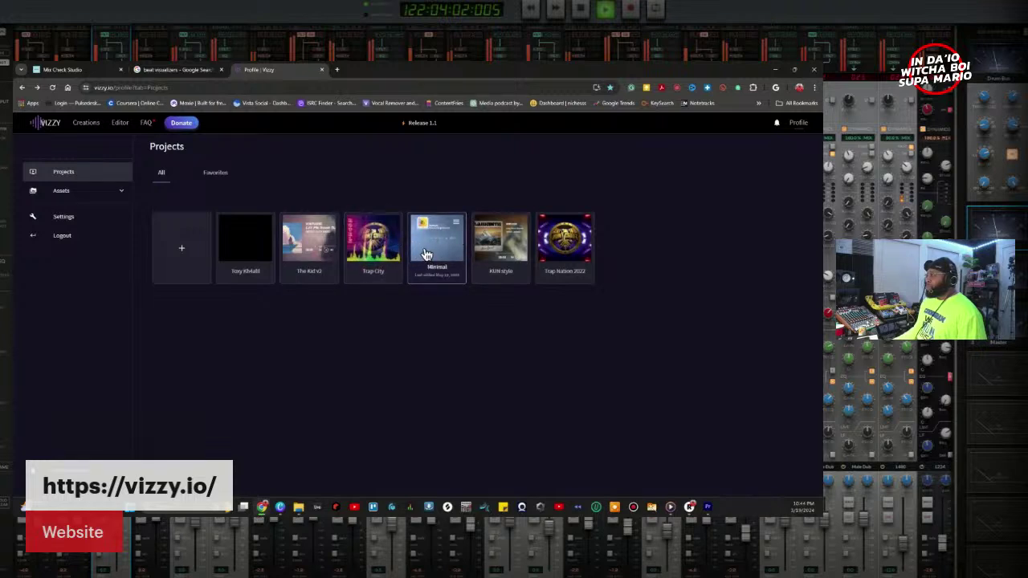
{"action": "left_click", "coordinate": [381, 250]}
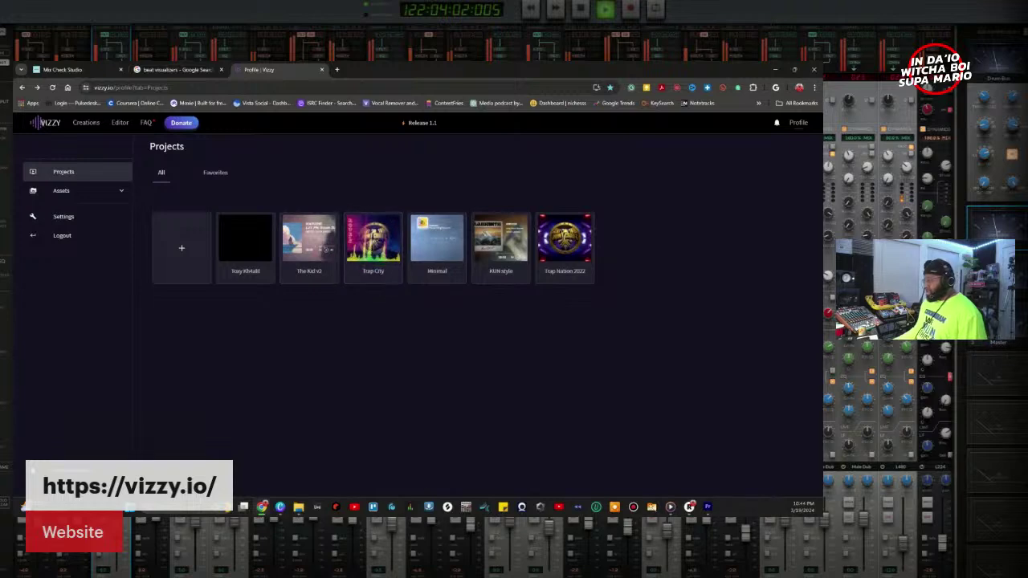
Step: Switch back to Premiere Pro, save the Beat Tape Social Visualizer project and close all open projects
{"action": "key", "text": "alt+Tab"}
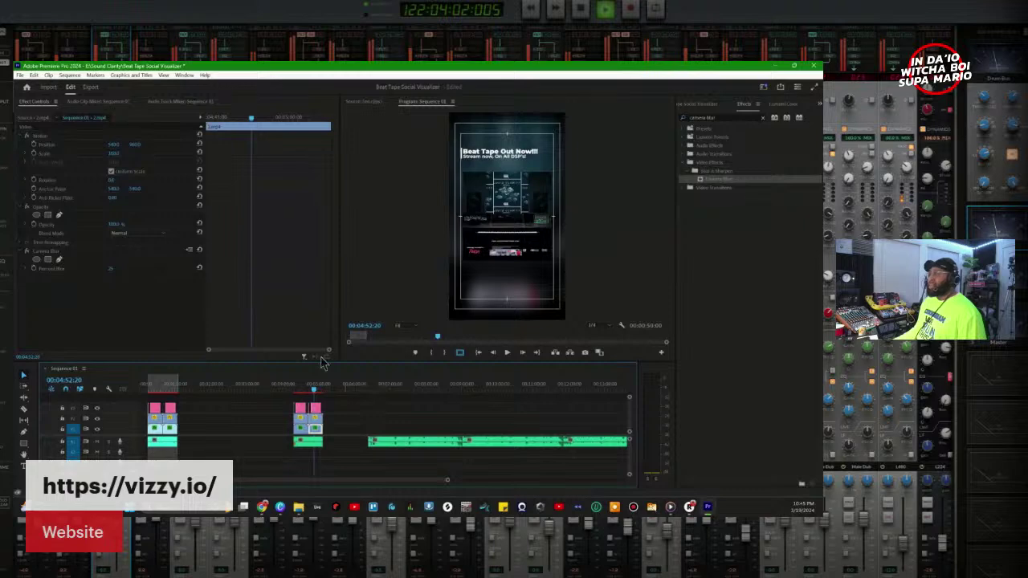
{"action": "left_click", "coordinate": [21, 76]}
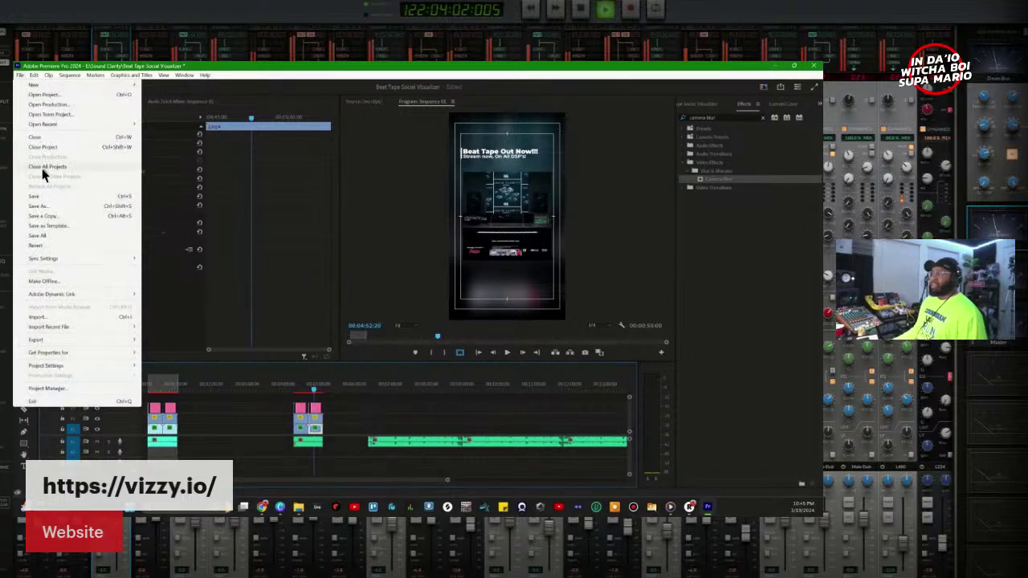
{"action": "left_click", "coordinate": [36, 198]}
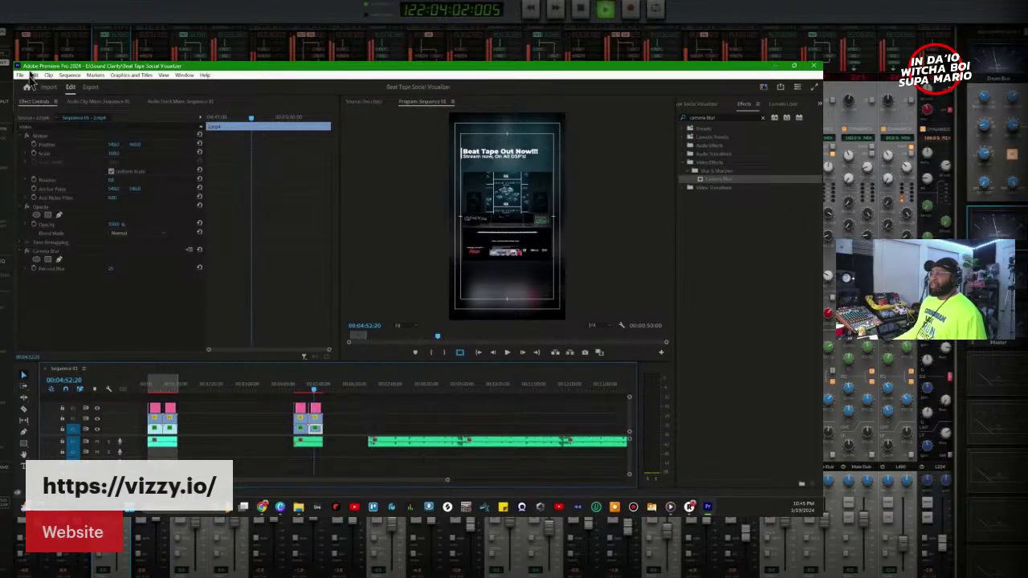
{"action": "left_click", "coordinate": [20, 75]}
{"action": "left_click", "coordinate": [46, 167]}
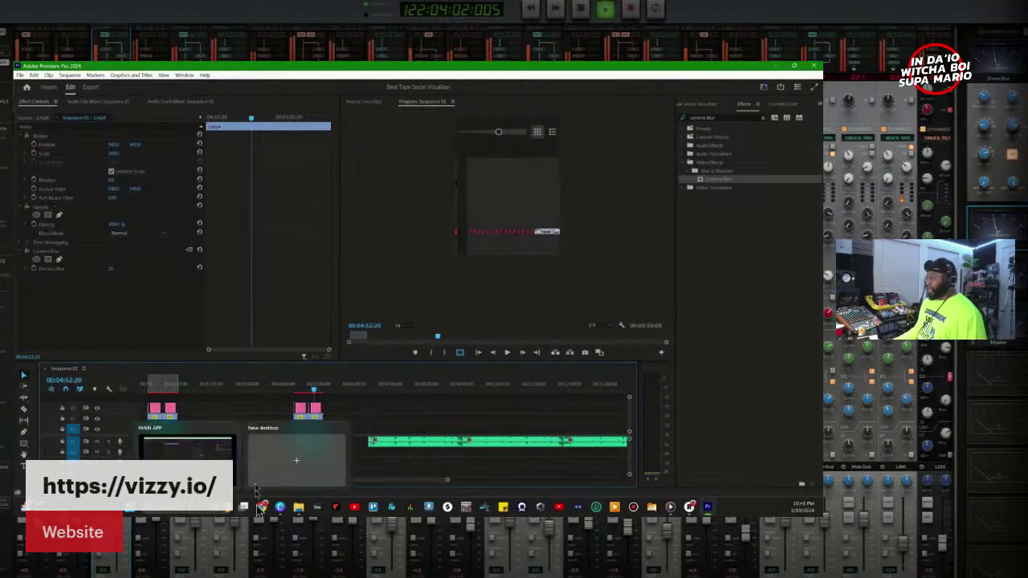
Step: Switch to Chrome, open the Trap City project in the Vizzy editor, preview its audio spectrum animation and stop the playback
{"action": "left_click", "coordinate": [263, 507]}
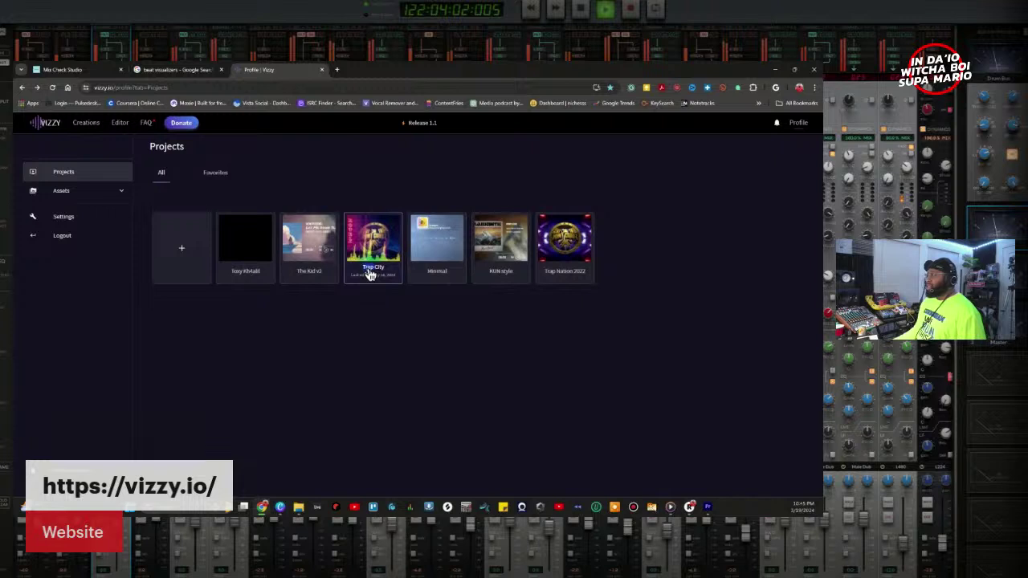
{"action": "left_click", "coordinate": [391, 225]}
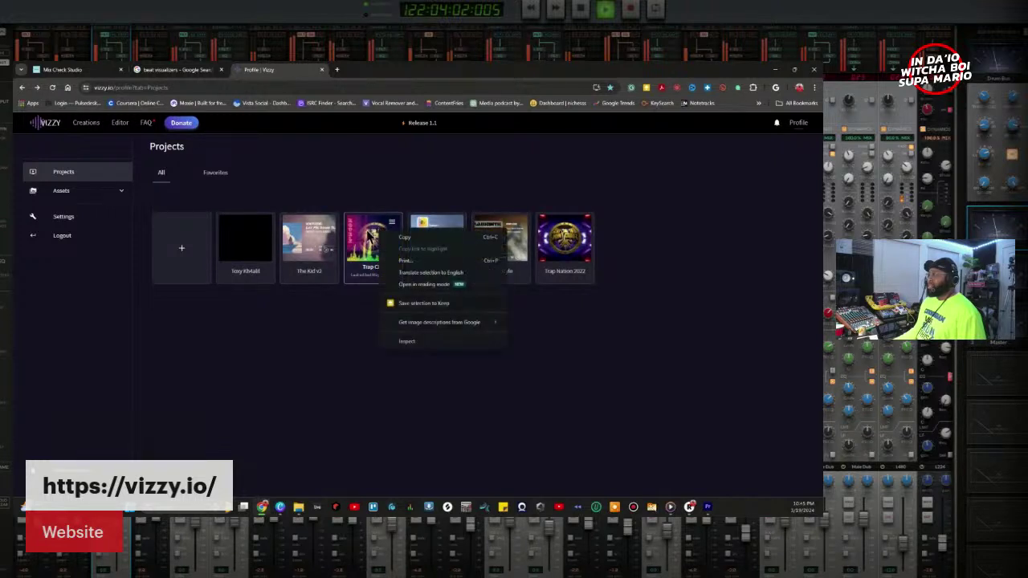
{"action": "left_click", "coordinate": [386, 233]}
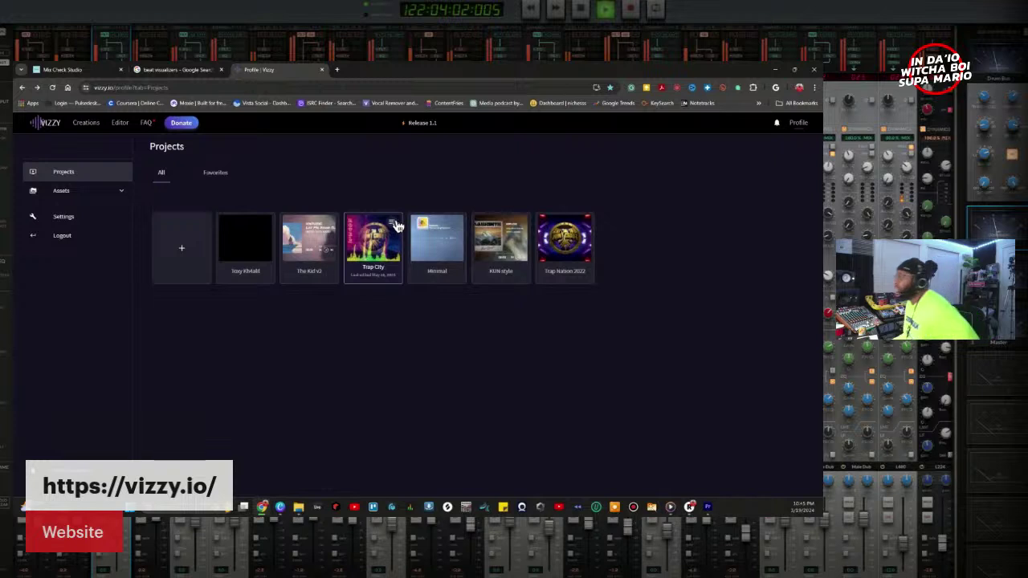
{"action": "left_click", "coordinate": [392, 225]}
{"action": "left_click", "coordinate": [424, 223]}
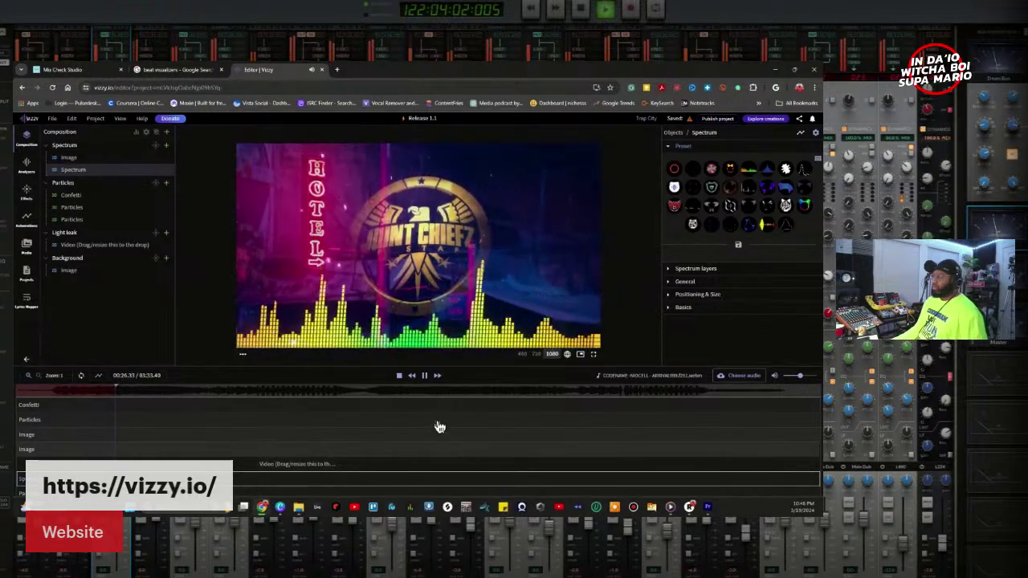
{"action": "left_click", "coordinate": [400, 376]}
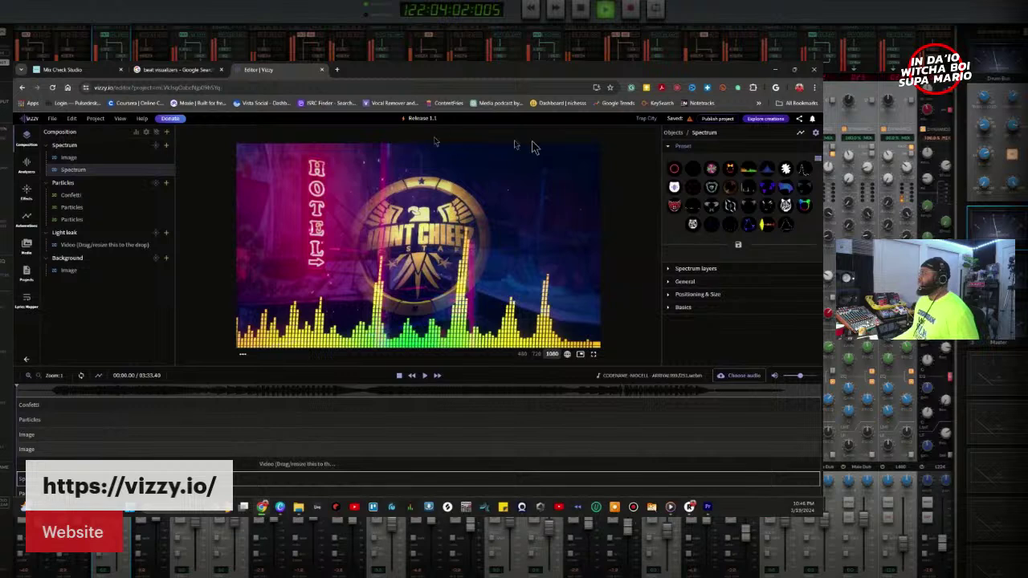
Step: Browse Vizzy's community creations, switch the list from staff picks to most popular and open the car dashboard project
{"action": "left_click", "coordinate": [770, 120]}
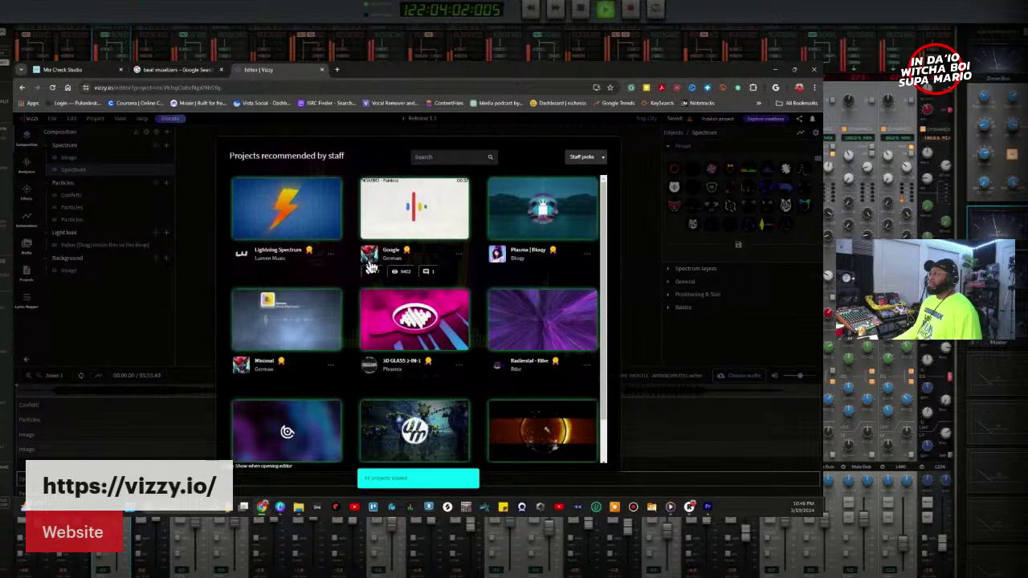
{"action": "scroll", "coordinate": [371, 268], "scroll_direction": "down", "scroll_amount": 1}
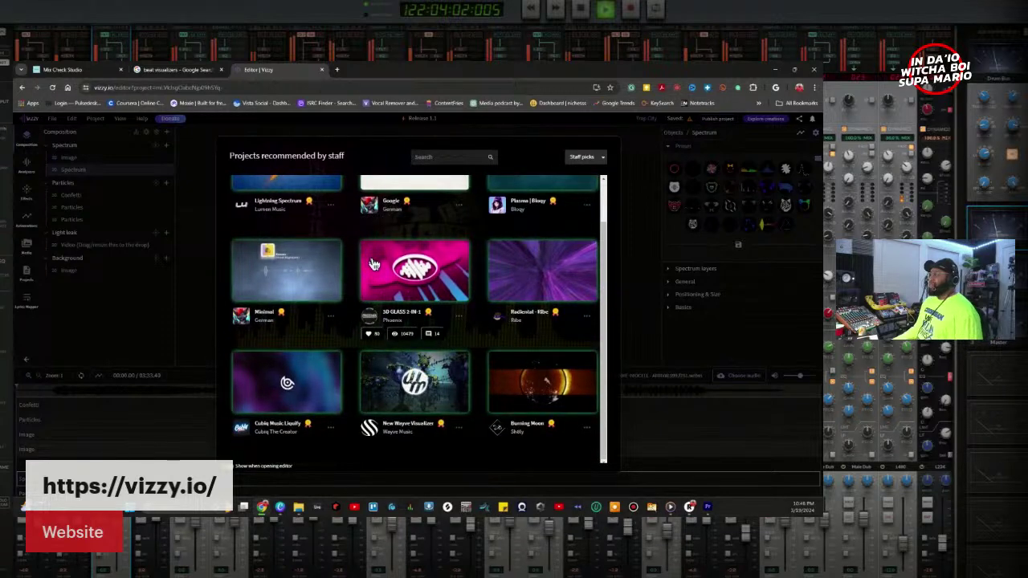
{"action": "scroll", "coordinate": [416, 299], "scroll_direction": "up", "scroll_amount": 1}
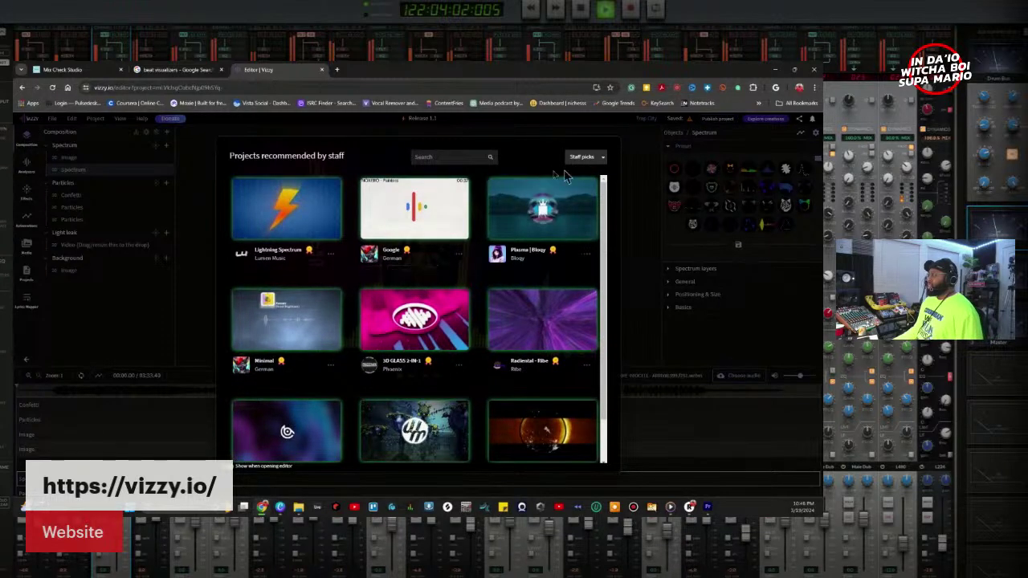
{"action": "left_click", "coordinate": [584, 156]}
{"action": "left_click", "coordinate": [587, 191]}
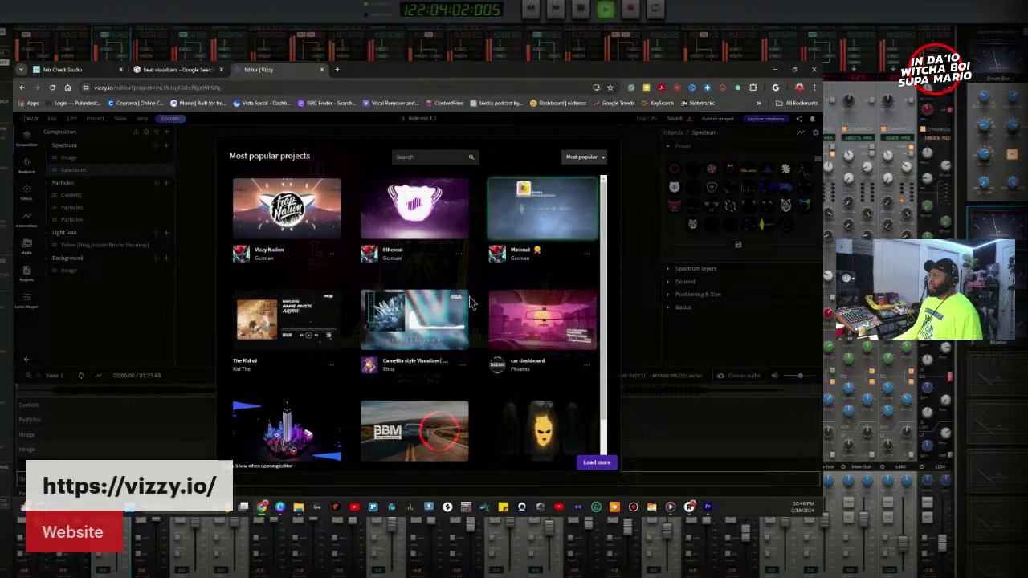
{"action": "left_click", "coordinate": [555, 312]}
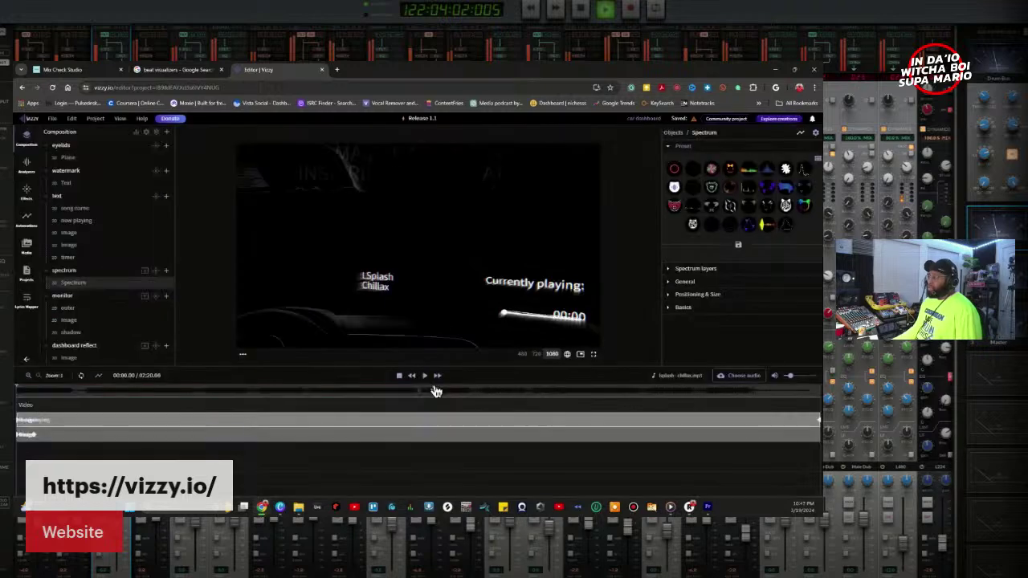
Step: Preview the car dashboard visualizer from about 11 seconds in and select its timeline objects to inspect them, leaving playback paused
{"action": "left_click", "coordinate": [432, 390]}
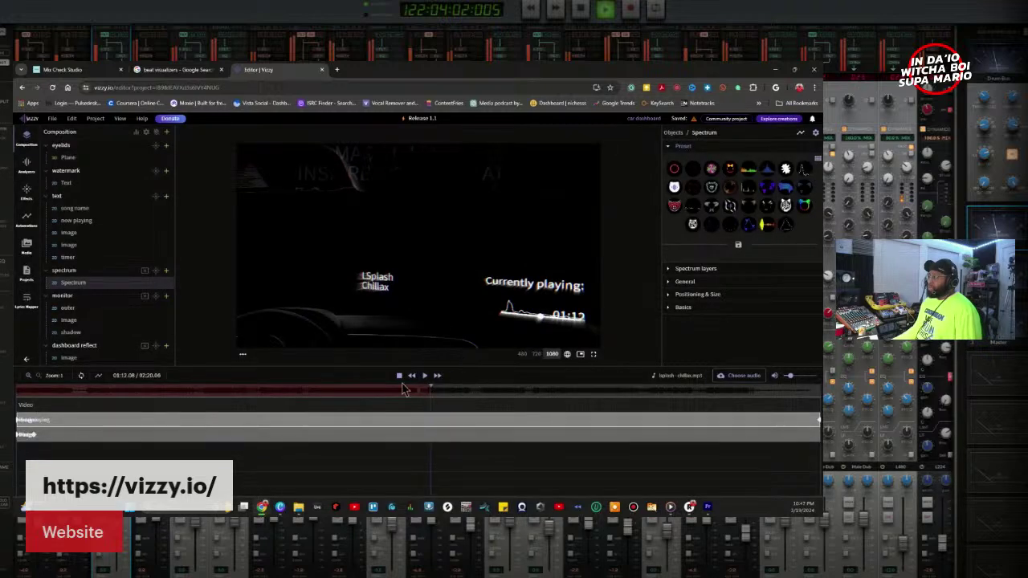
{"action": "left_click", "coordinate": [84, 392]}
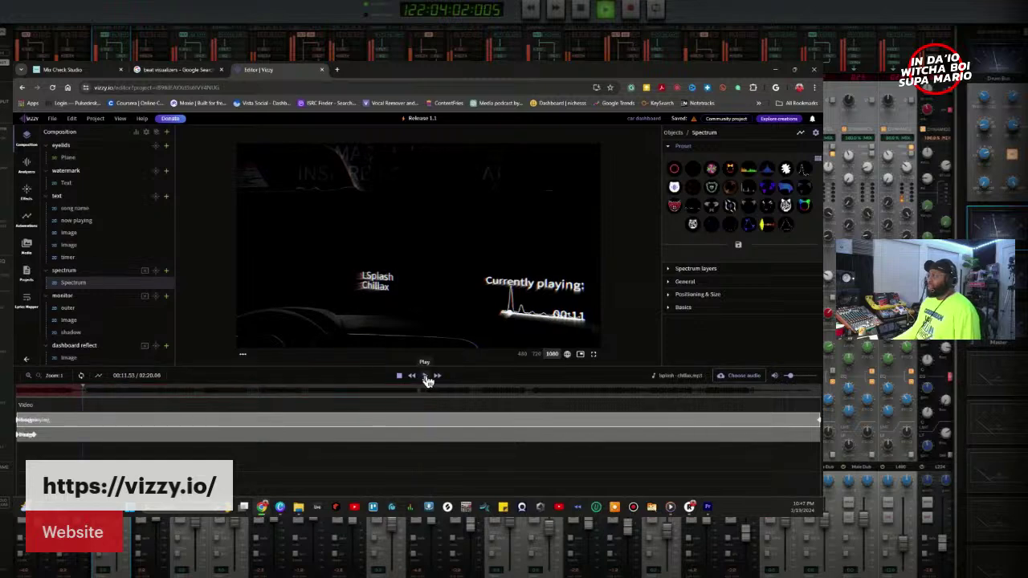
{"action": "left_click", "coordinate": [425, 376]}
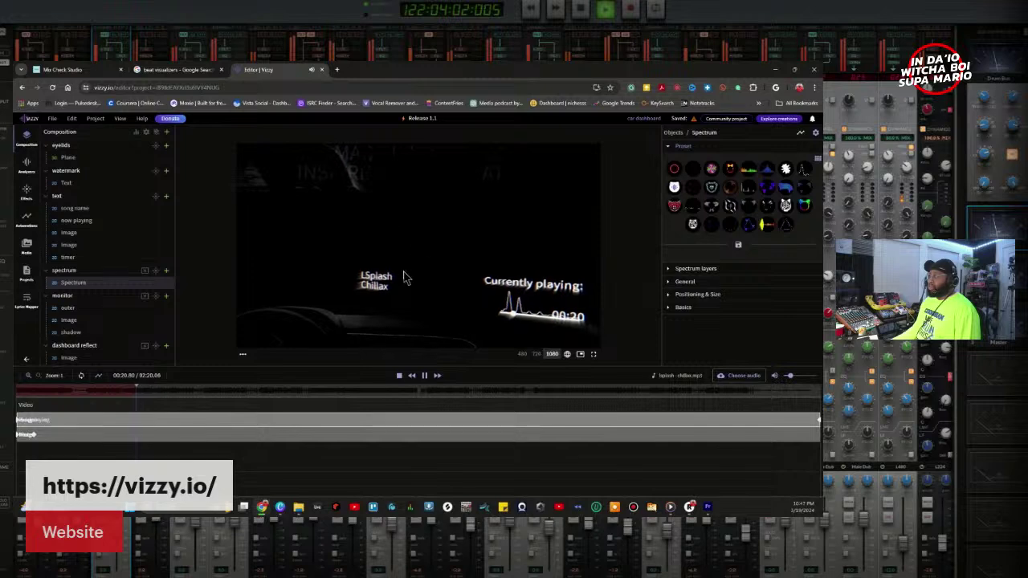
{"action": "left_click", "coordinate": [51, 438]}
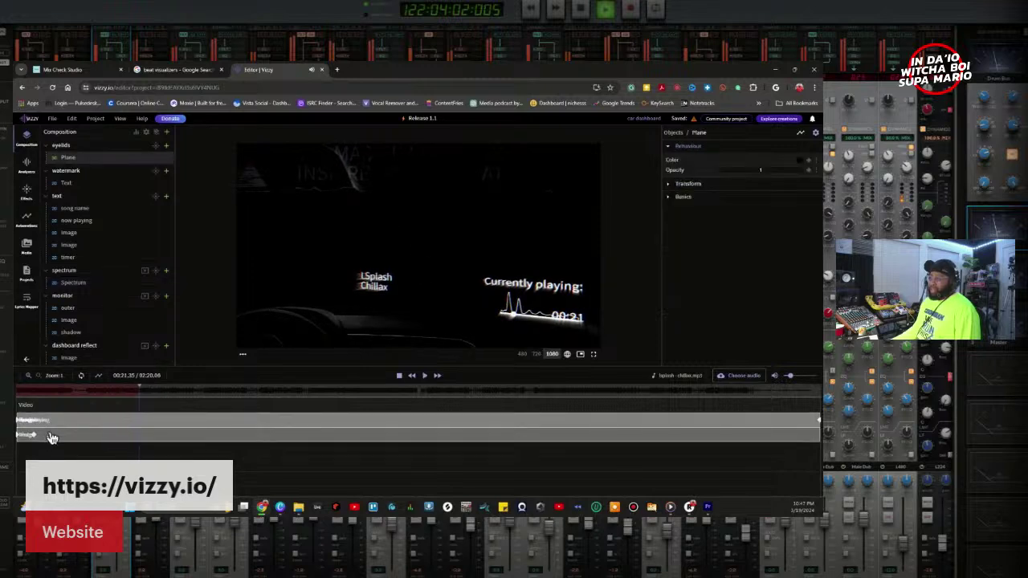
{"action": "left_click", "coordinate": [57, 423]}
{"action": "left_click", "coordinate": [62, 435]}
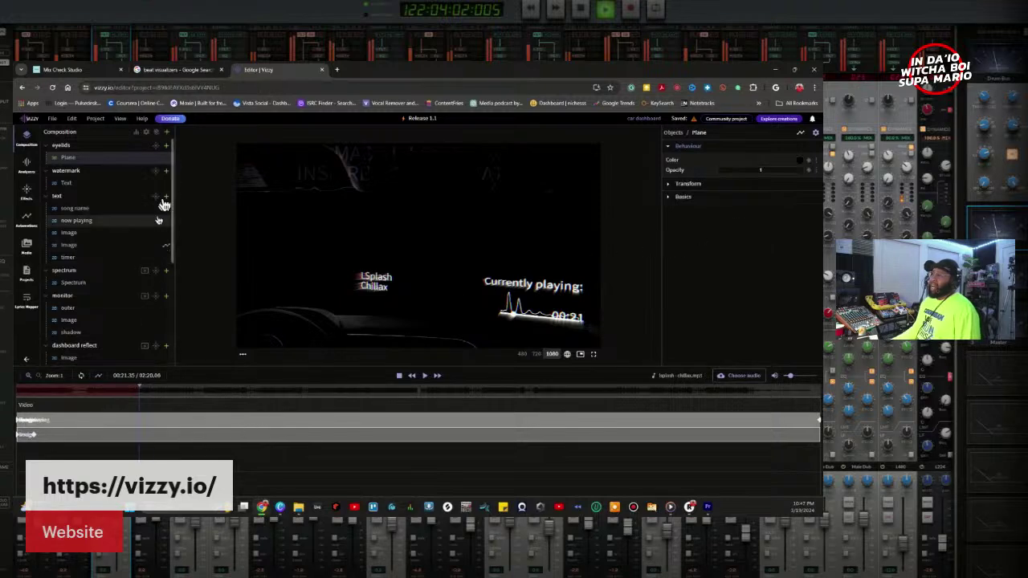
{"action": "key", "text": "space"}
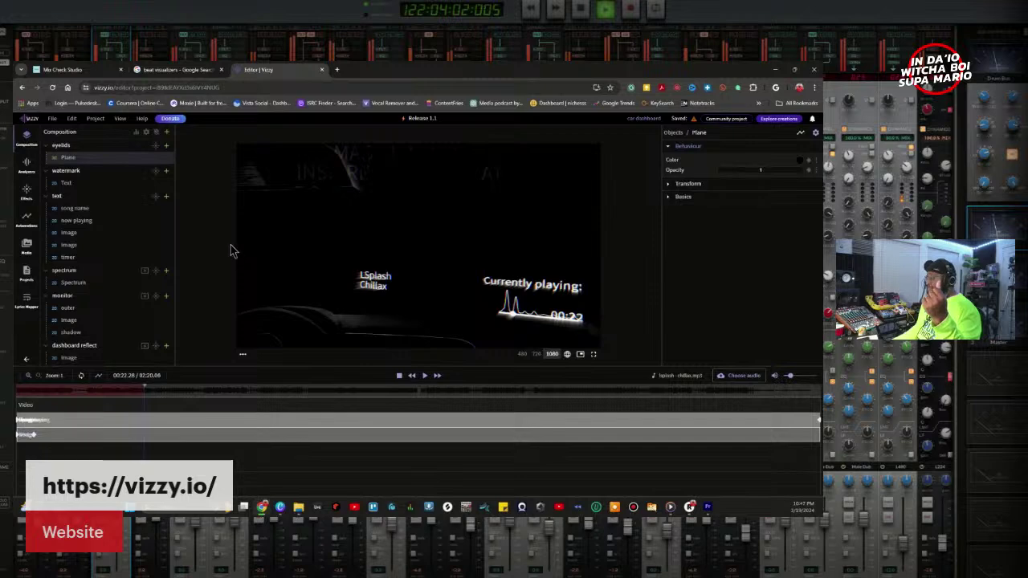
Step: Look through the Google results for beat visualizers for other online music visualizer tools
{"action": "left_click", "coordinate": [196, 72]}
{"action": "scroll", "coordinate": [269, 297], "scroll_direction": "down", "scroll_amount": 1}
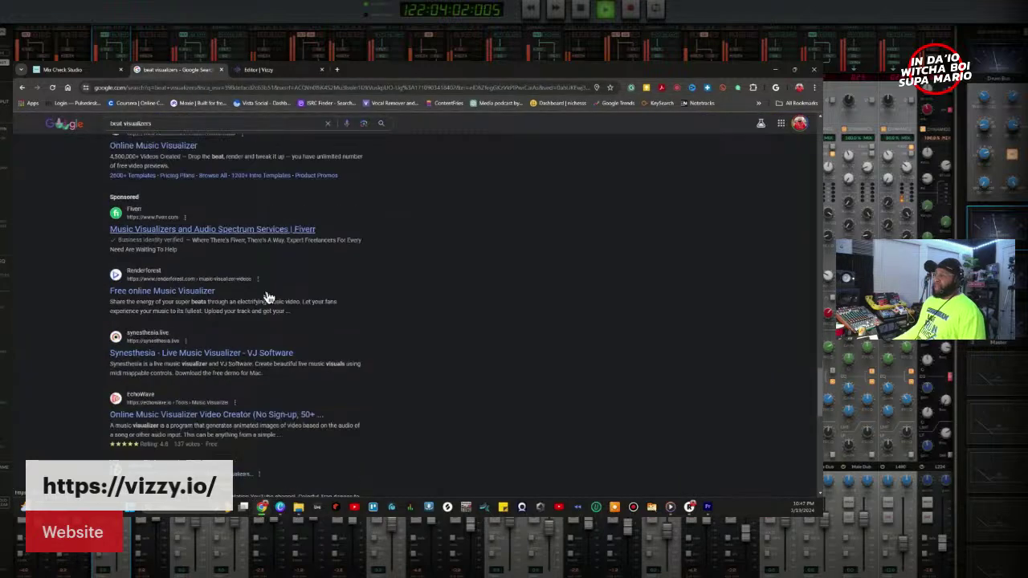
{"action": "scroll", "coordinate": [268, 296], "scroll_direction": "up", "scroll_amount": 3}
{"action": "scroll", "coordinate": [265, 294], "scroll_direction": "down", "scroll_amount": 6}
{"action": "scroll", "coordinate": [265, 299], "scroll_direction": "up", "scroll_amount": 1}
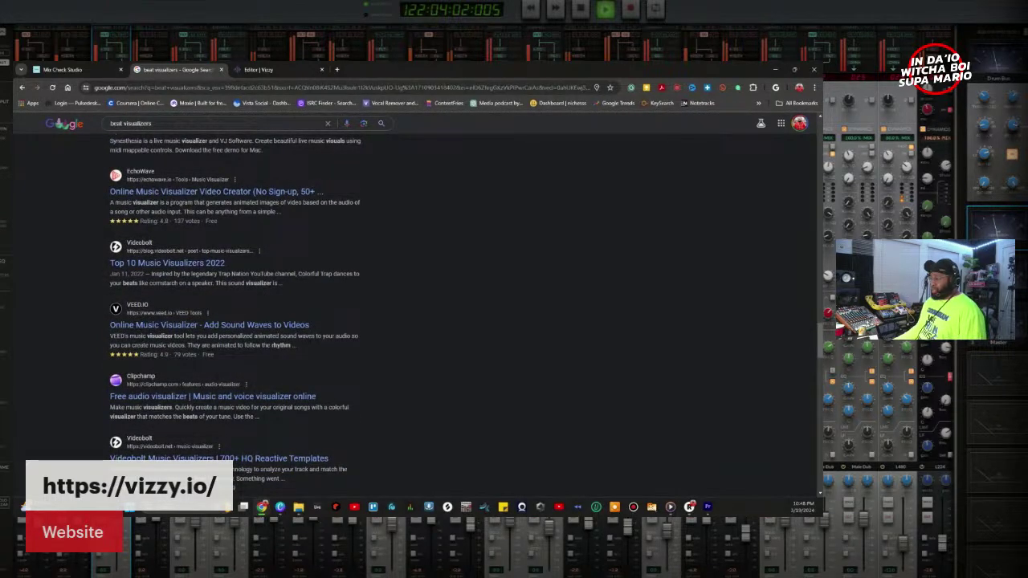
Step: Switch to Canva, browse the suggested design types on its home page and close Canva
{"action": "key", "text": "alt+Tab"}
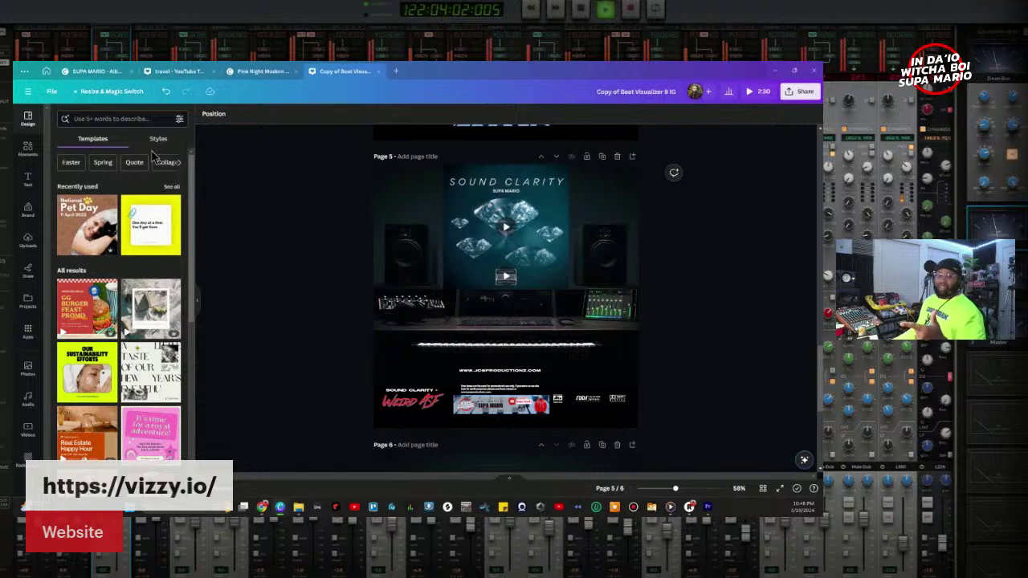
{"action": "left_click", "coordinate": [45, 72]}
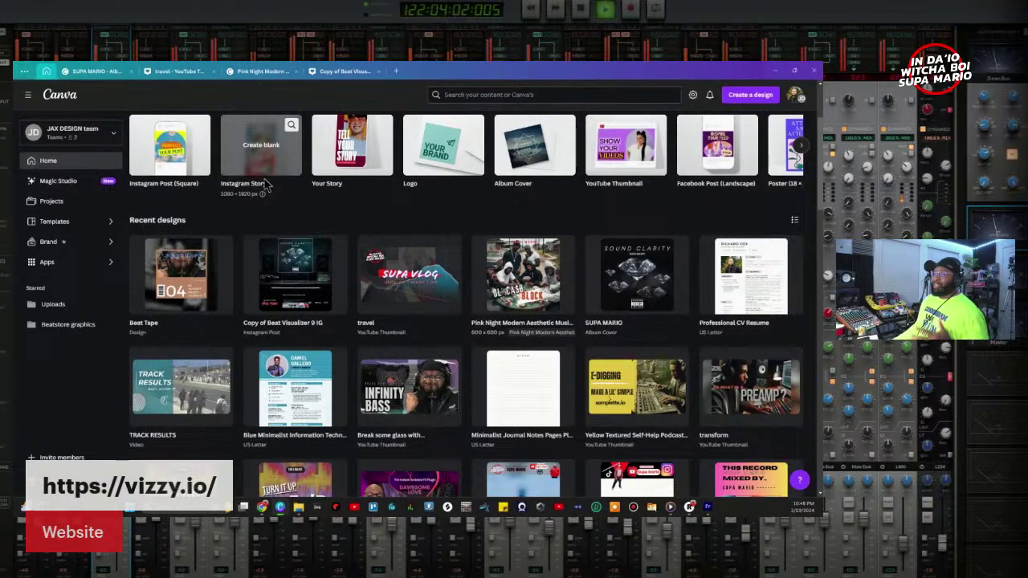
{"action": "scroll", "coordinate": [273, 185], "scroll_direction": "down", "scroll_amount": 3}
{"action": "scroll", "coordinate": [402, 282], "scroll_direction": "up", "scroll_amount": 5}
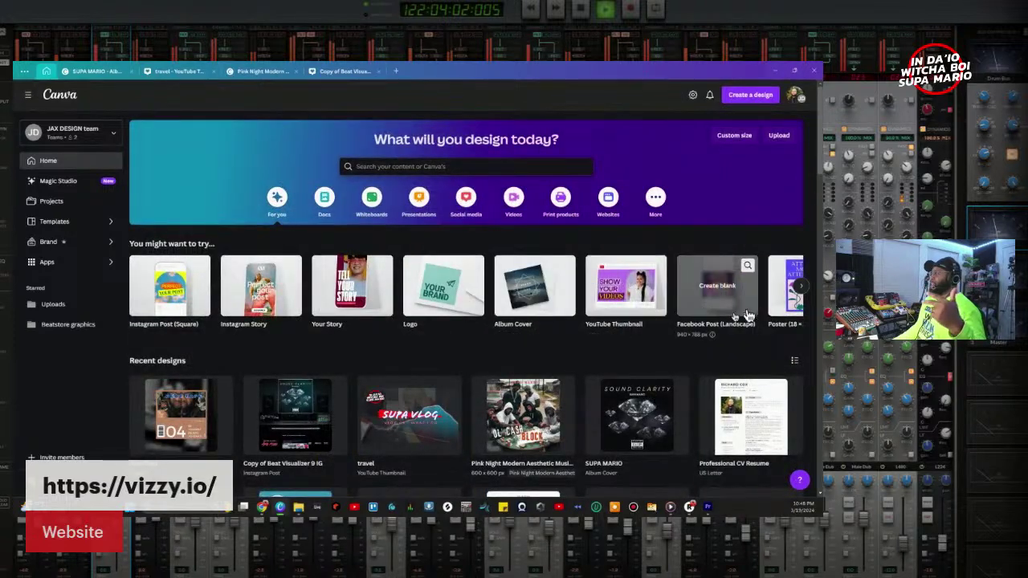
{"action": "left_click", "coordinate": [801, 286]}
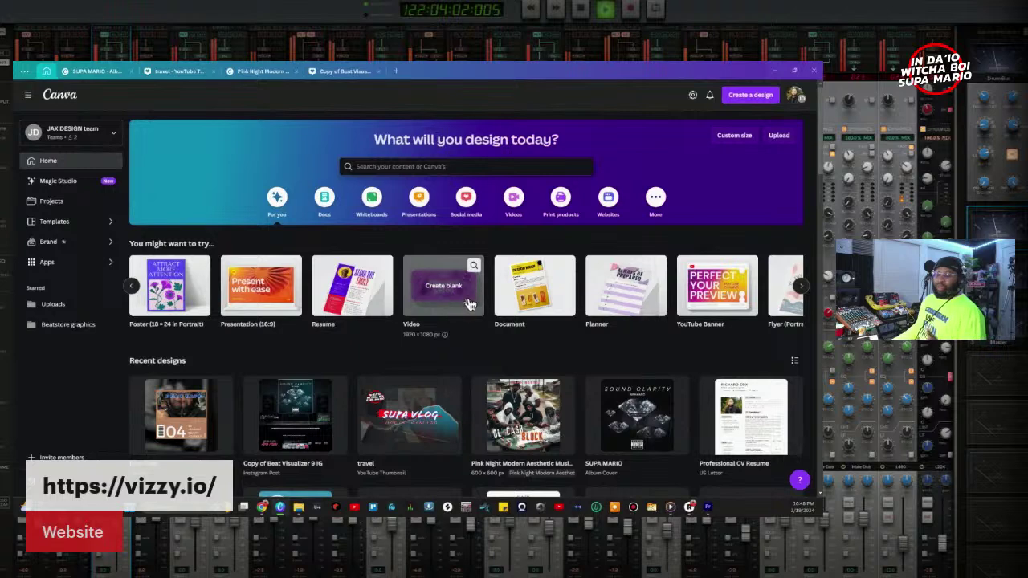
{"action": "left_click", "coordinate": [801, 287]}
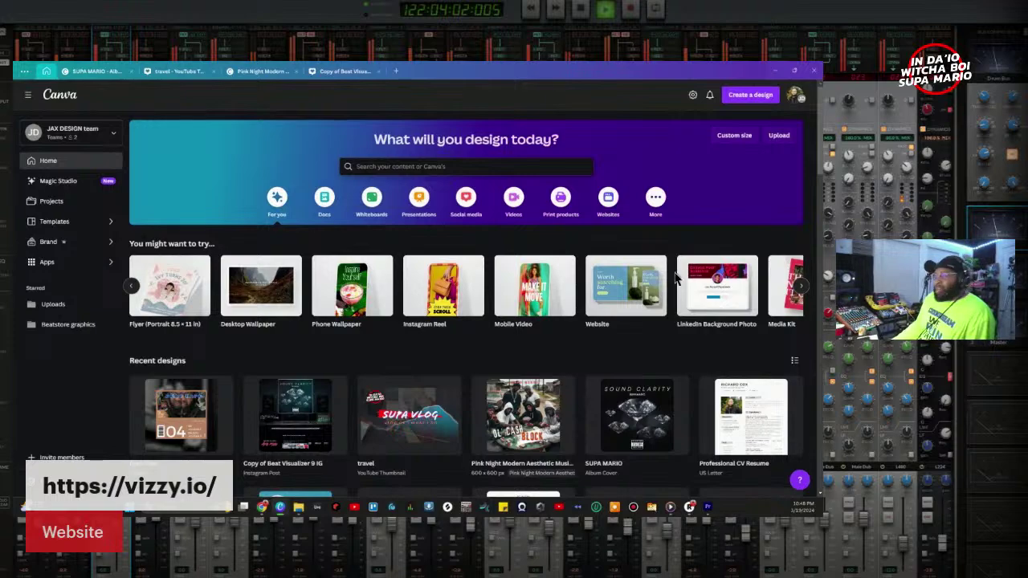
{"action": "mouse_move", "coordinate": [379, 274]}
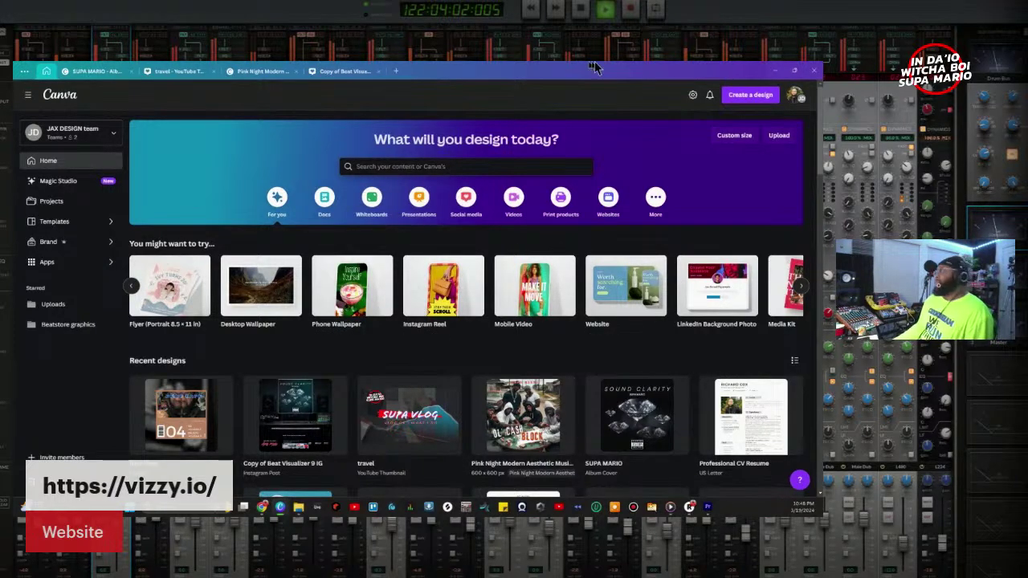
{"action": "left_click", "coordinate": [815, 70]}
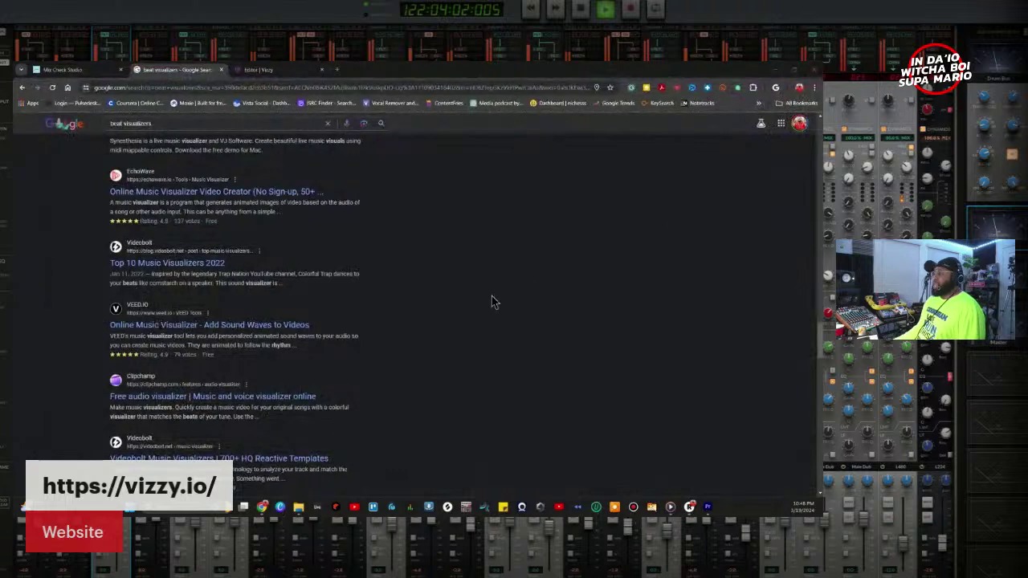
Step: Search the web for moshow in a new Chrome tab and open the MoShow Slideshow Movie Maker website
{"action": "left_click", "coordinate": [258, 70]}
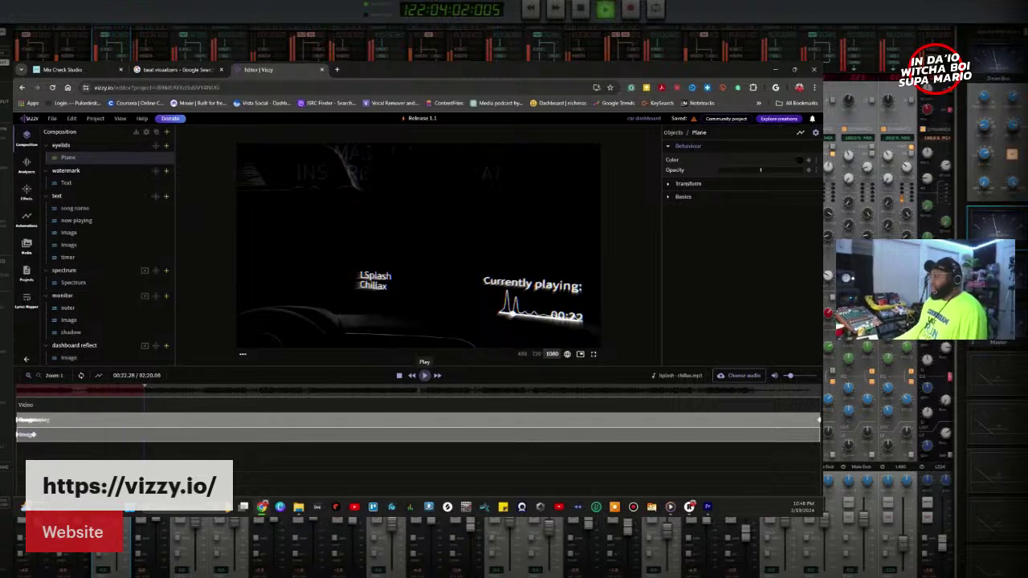
{"action": "left_click", "coordinate": [337, 70]}
{"action": "left_click", "coordinate": [338, 86]}
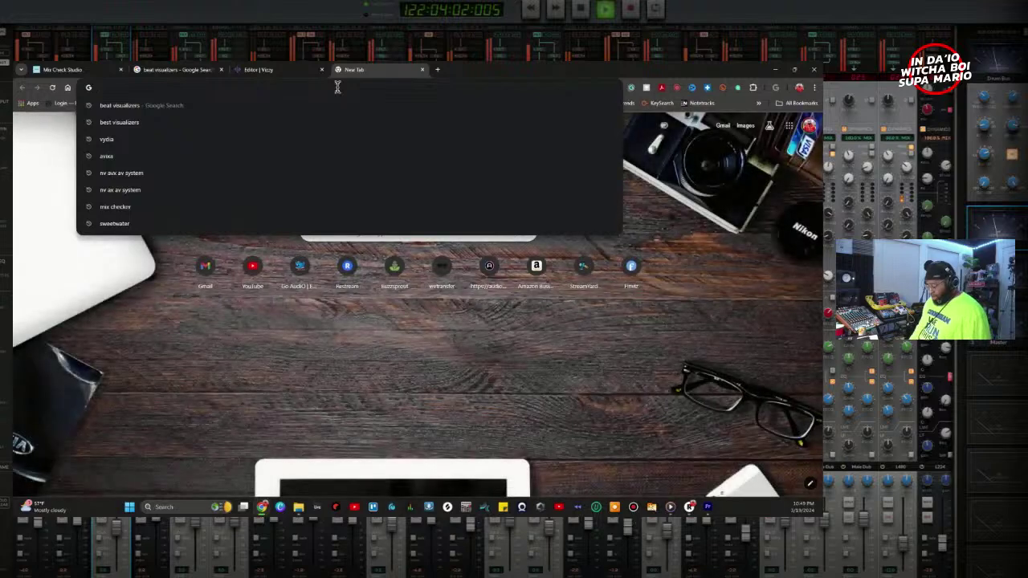
{"action": "type", "text": "Mosh"}
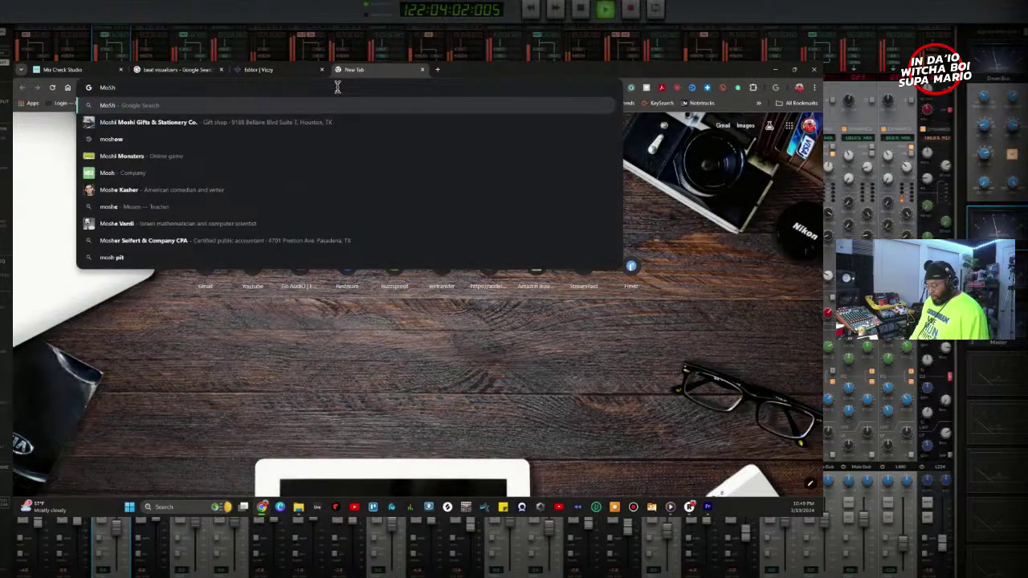
{"action": "type", "text": "ow"}
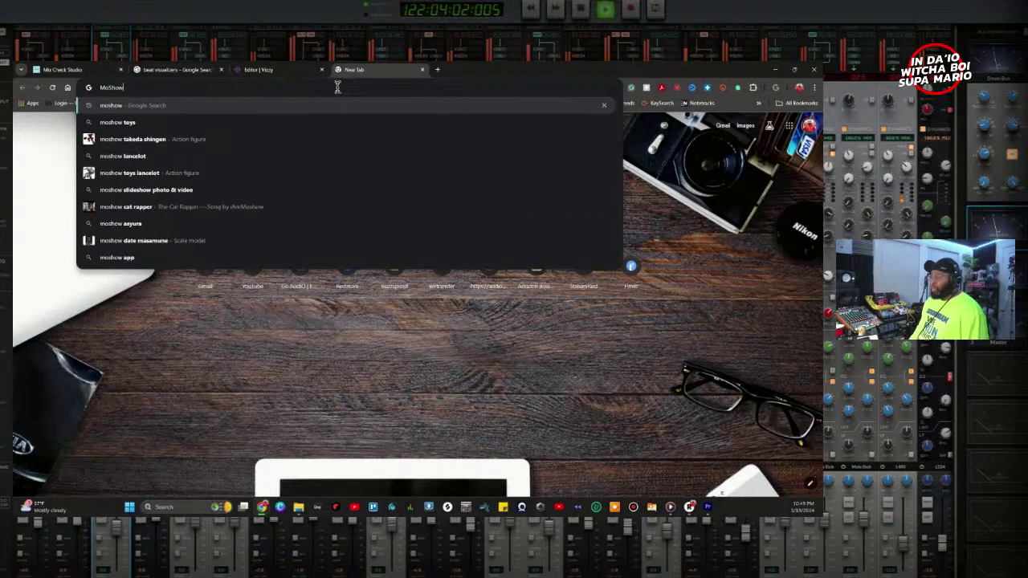
{"action": "left_click", "coordinate": [201, 110]}
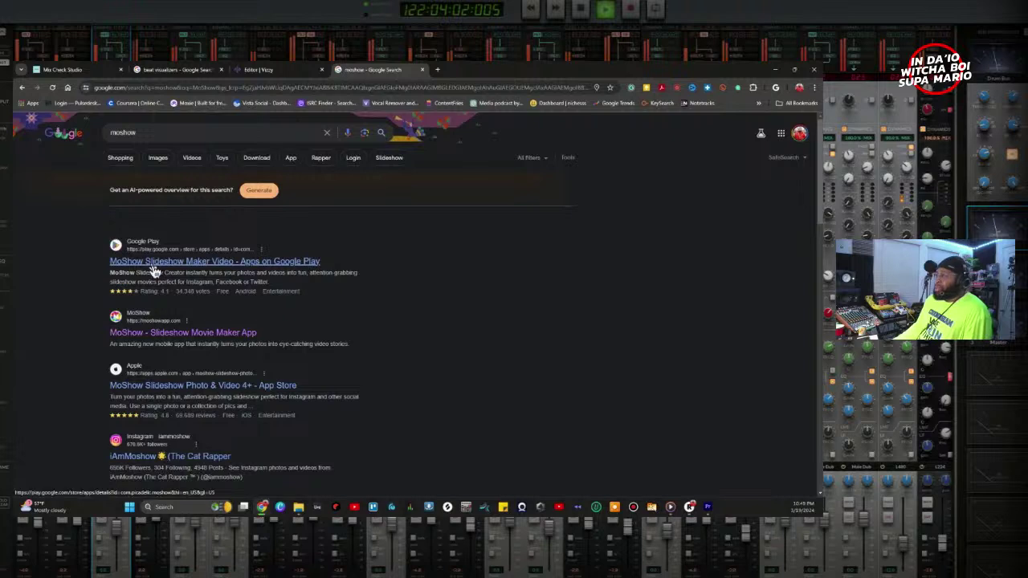
{"action": "left_click", "coordinate": [137, 336]}
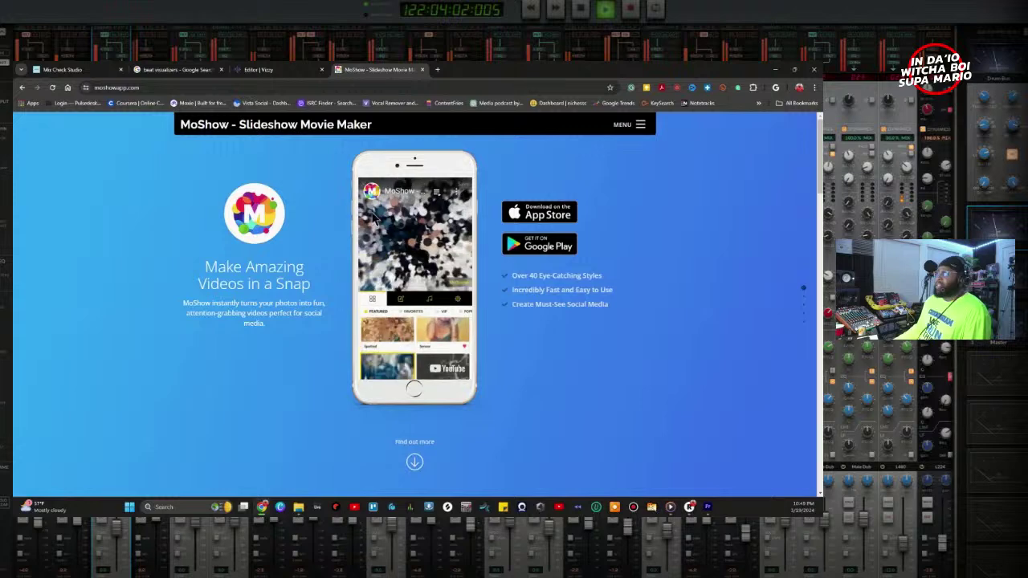
Step: Search the web for Dizzy in a new tab
{"action": "left_click", "coordinate": [437, 69]}
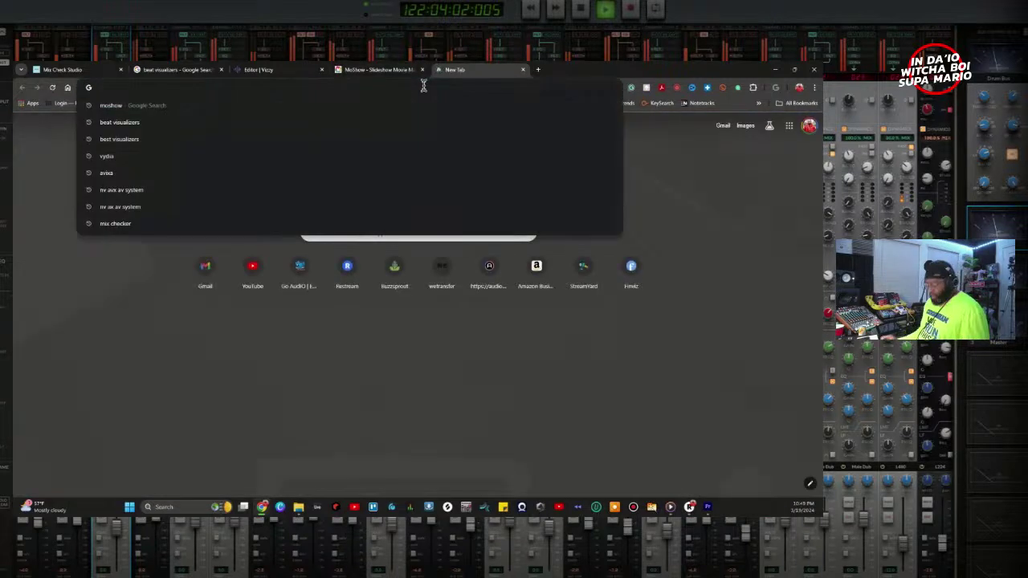
{"action": "type", "text": "Dizzy"}
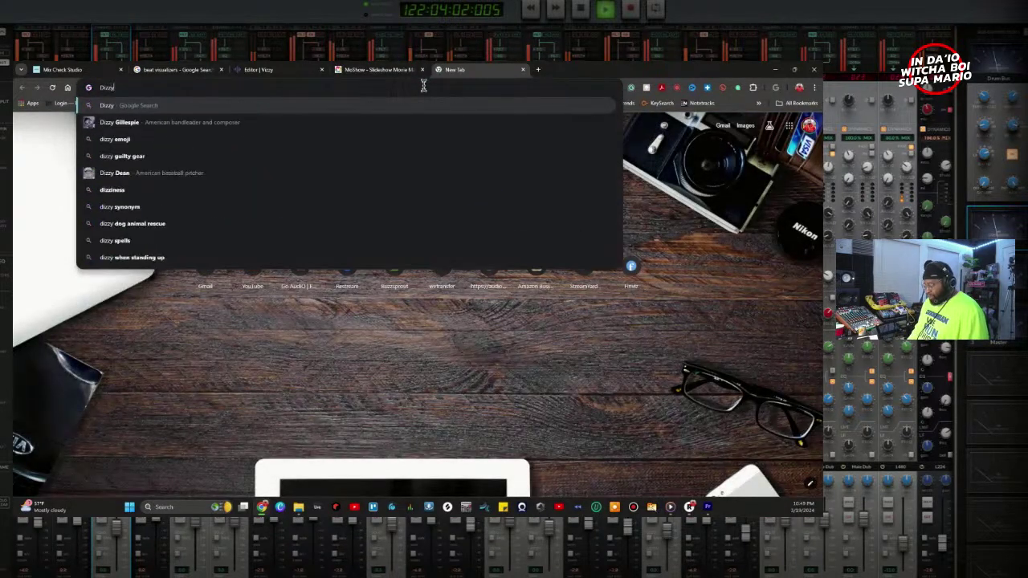
{"action": "key", "text": "Return"}
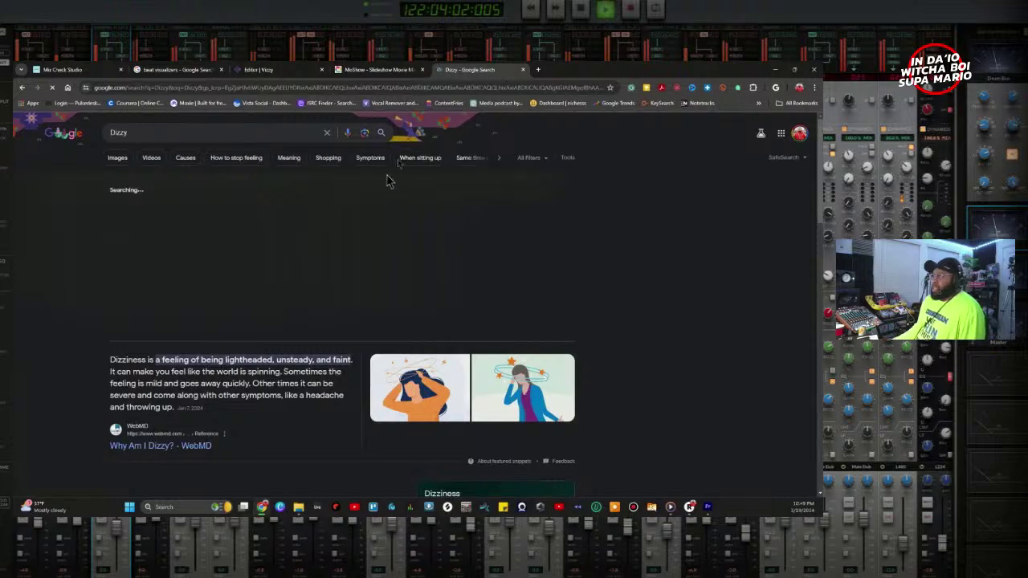
Step: Refine the search to Dizzy ios and look through the results for the mobile app
{"action": "left_click", "coordinate": [208, 132]}
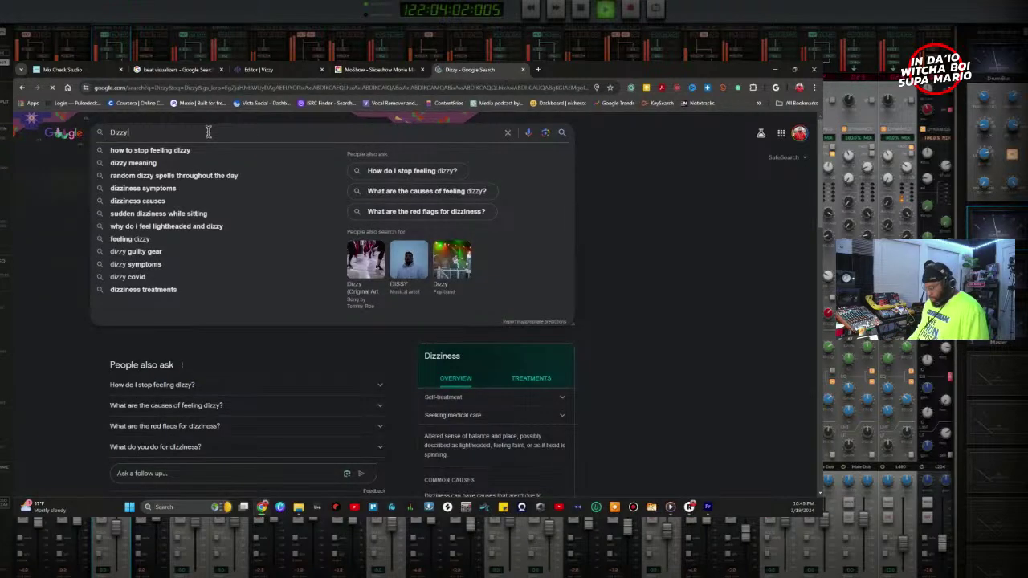
{"action": "type", "text": "ios"}
{"action": "key", "text": "Return"}
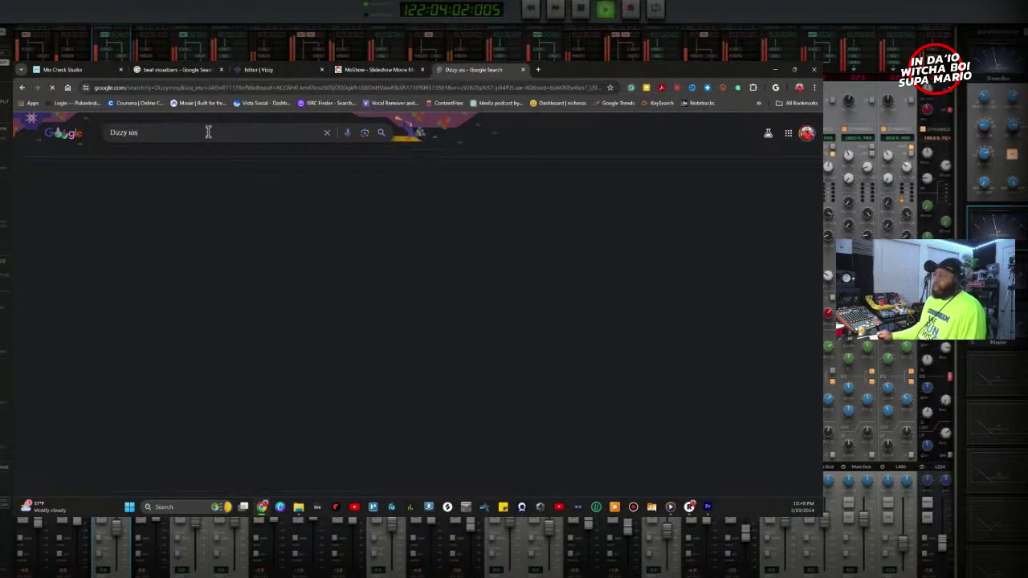
{"action": "scroll", "coordinate": [202, 277], "scroll_direction": "down", "scroll_amount": 5}
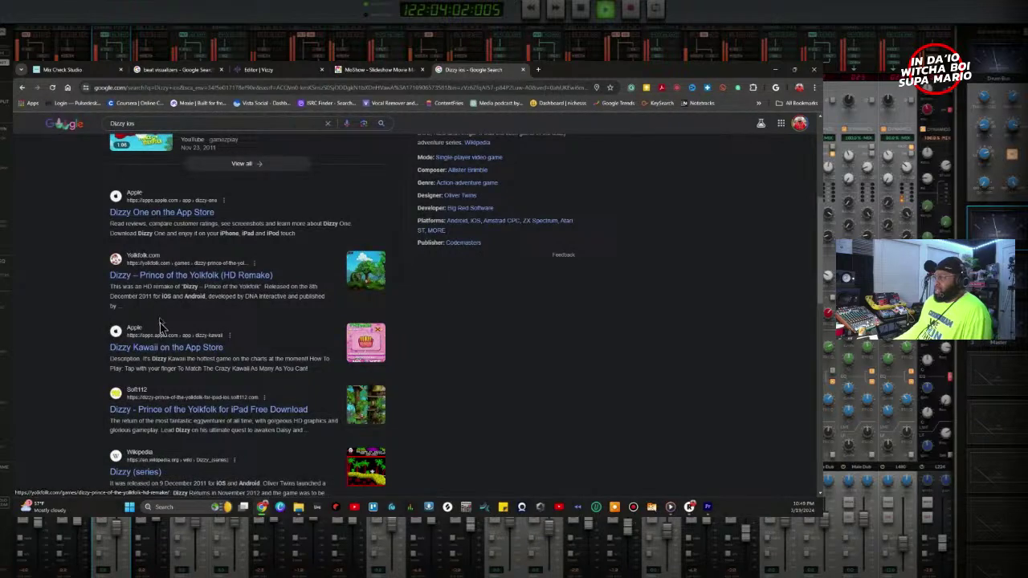
{"action": "scroll", "coordinate": [163, 306], "scroll_direction": "down", "scroll_amount": 2}
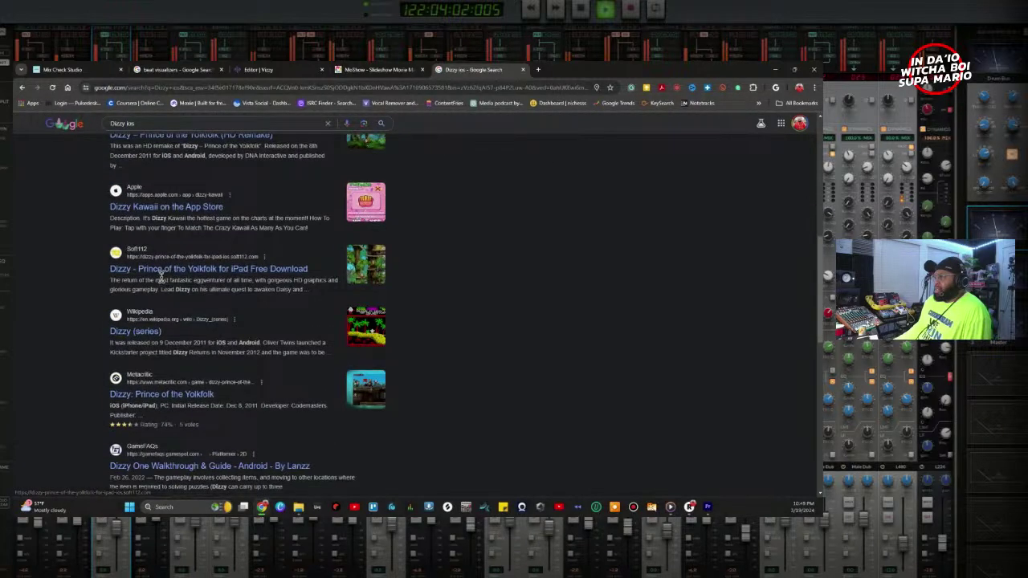
{"action": "scroll", "coordinate": [167, 385], "scroll_direction": "down", "scroll_amount": 2}
{"action": "scroll", "coordinate": [169, 389], "scroll_direction": "down", "scroll_amount": 6}
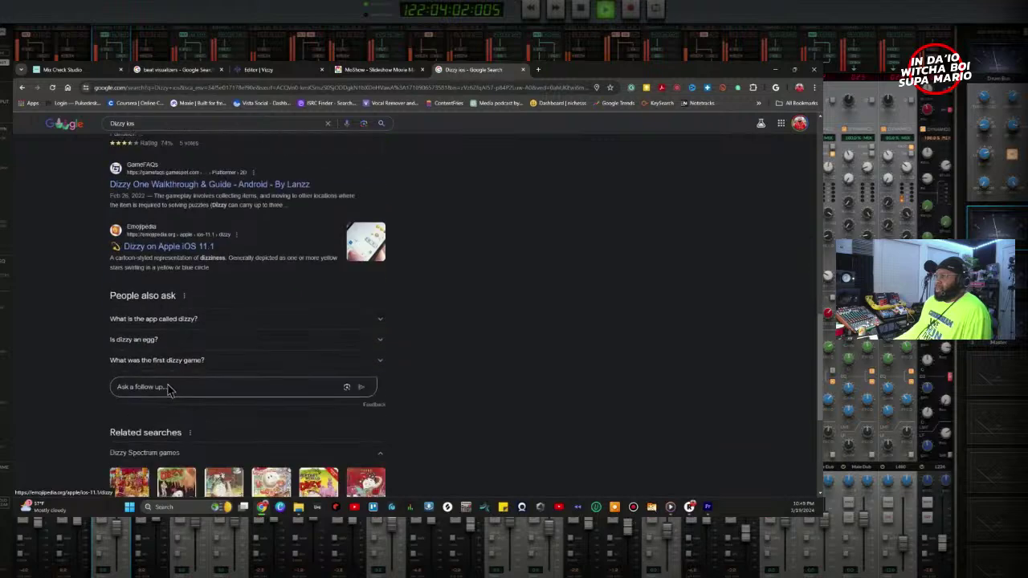
{"action": "scroll", "coordinate": [179, 378], "scroll_direction": "up", "scroll_amount": 15}
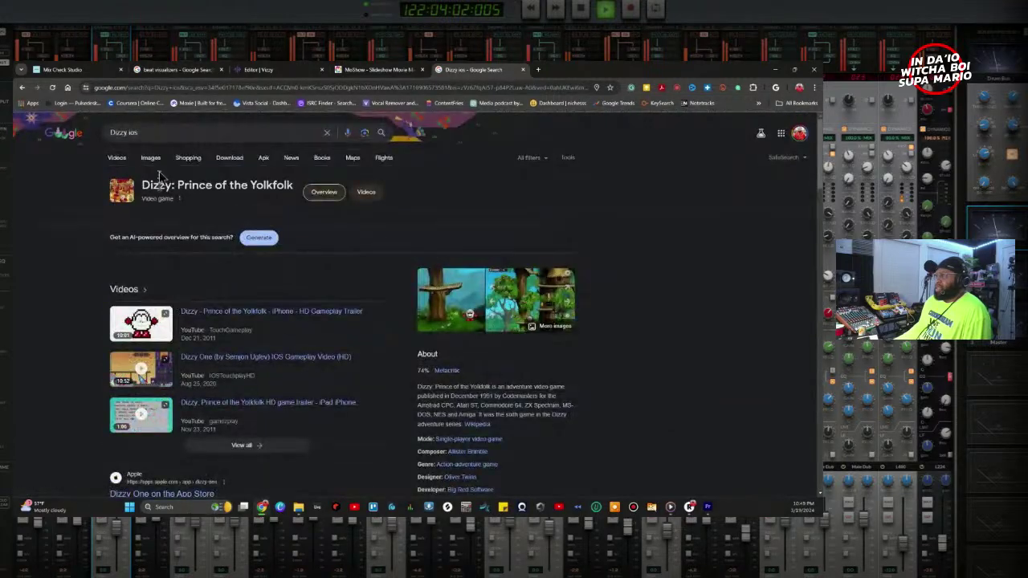
Step: Search the web for Dizzy photo ios app and open the App Store page of Dizzi: AI Photo & Video Editor
{"action": "left_click", "coordinate": [140, 131]}
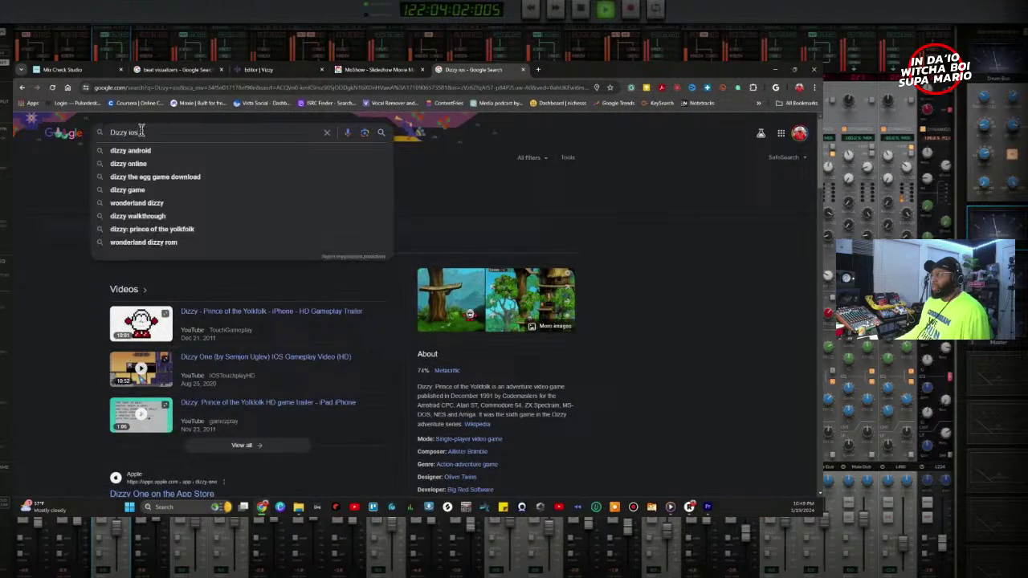
{"action": "key", "text": "BackSpace"}
{"action": "key", "text": "BackSpace"}
{"action": "key", "text": "BackSpace"}
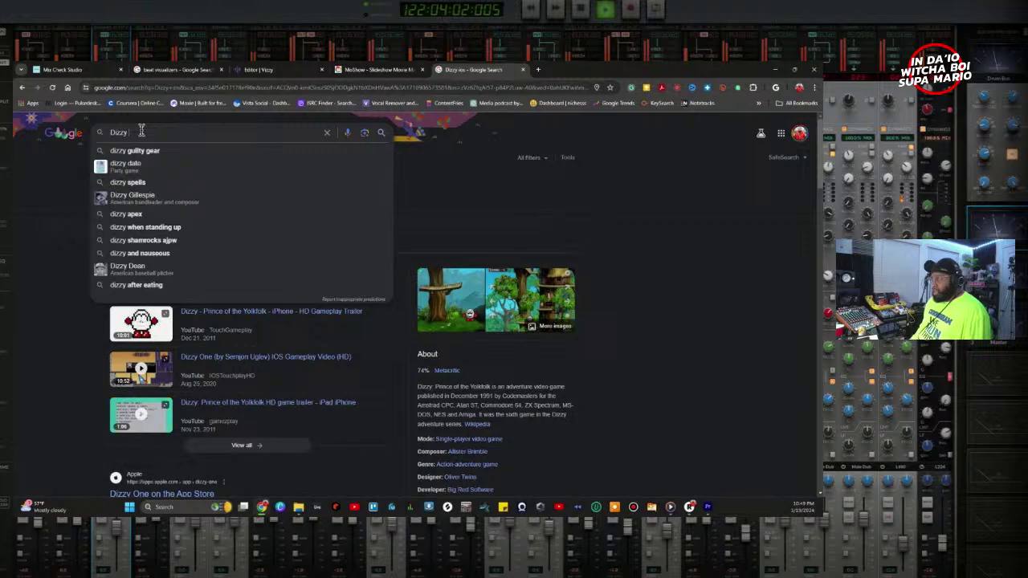
{"action": "type", "text": "pho"}
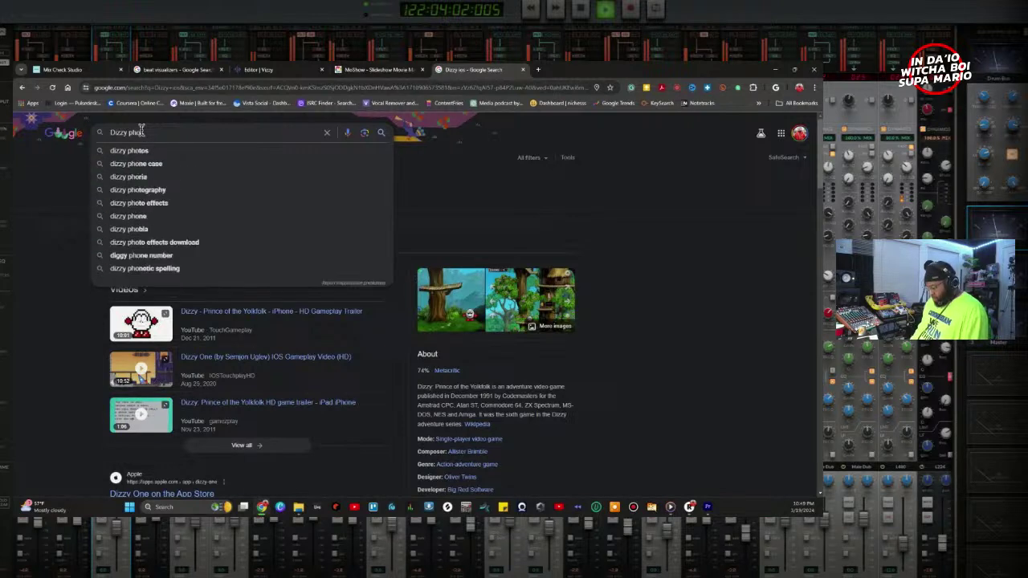
{"action": "type", "text": "to ios app"}
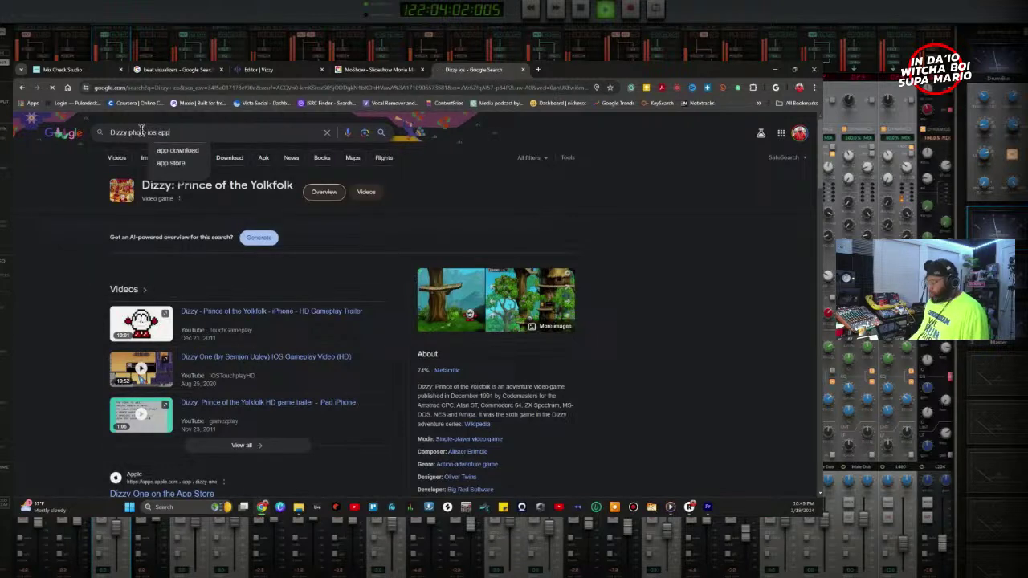
{"action": "key", "text": "Return"}
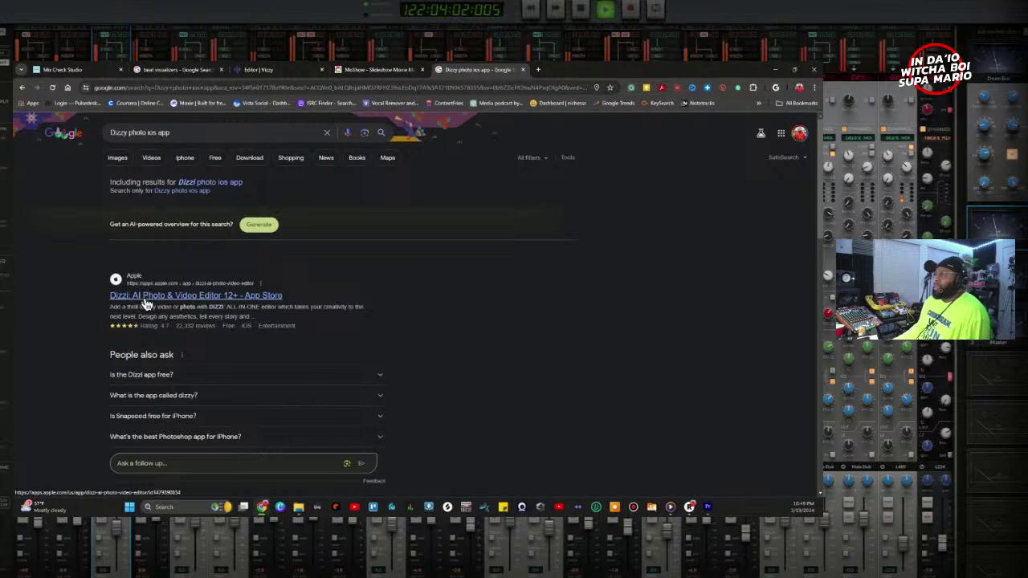
{"action": "left_click", "coordinate": [146, 304]}
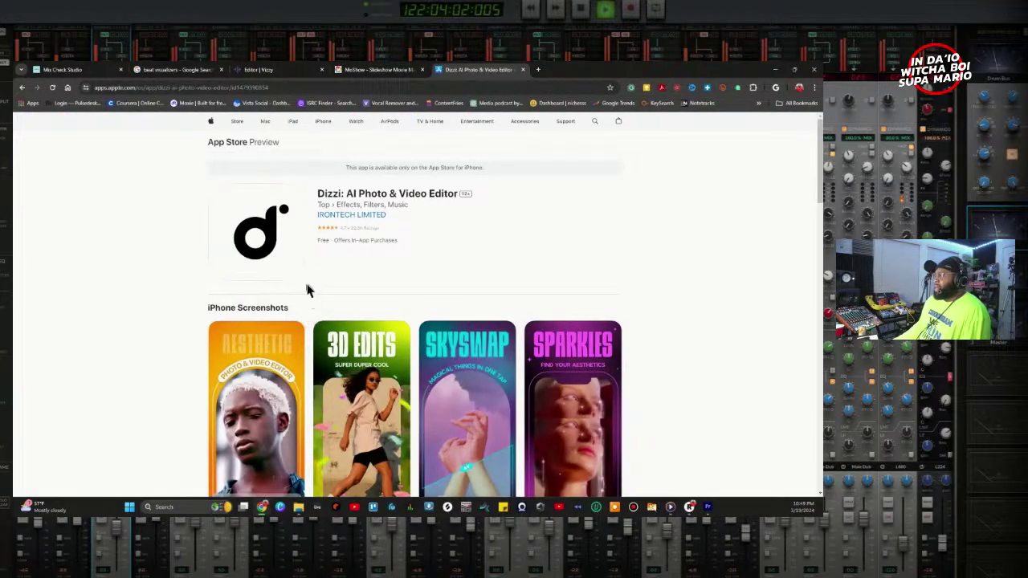
Step: Look through the Dizzi App Store page, including its iPhone screenshots, description, ratings and reviews, and events
{"action": "scroll", "coordinate": [308, 289], "scroll_direction": "down", "scroll_amount": 2}
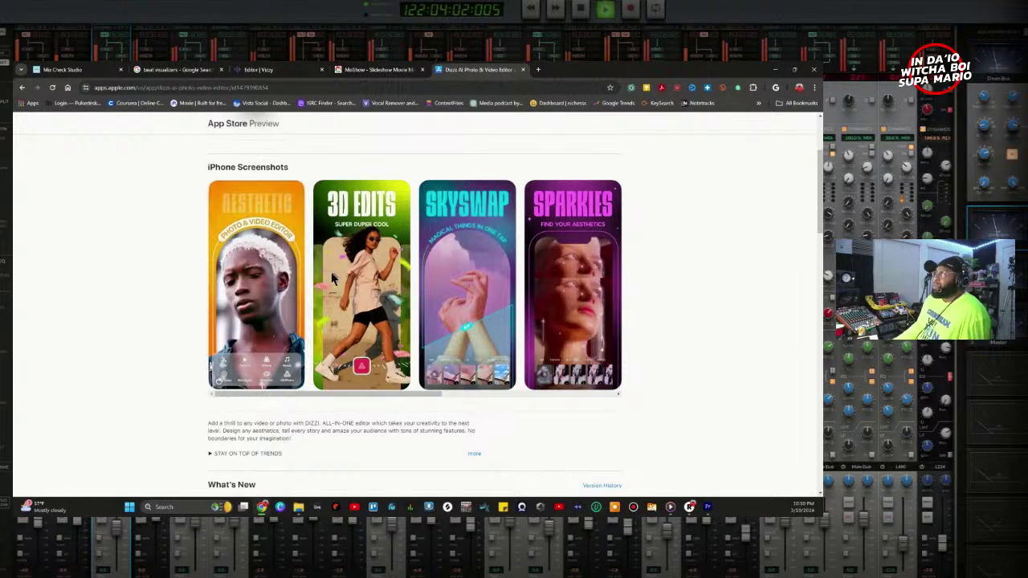
{"action": "scroll", "coordinate": [333, 277], "scroll_direction": "up", "scroll_amount": 3}
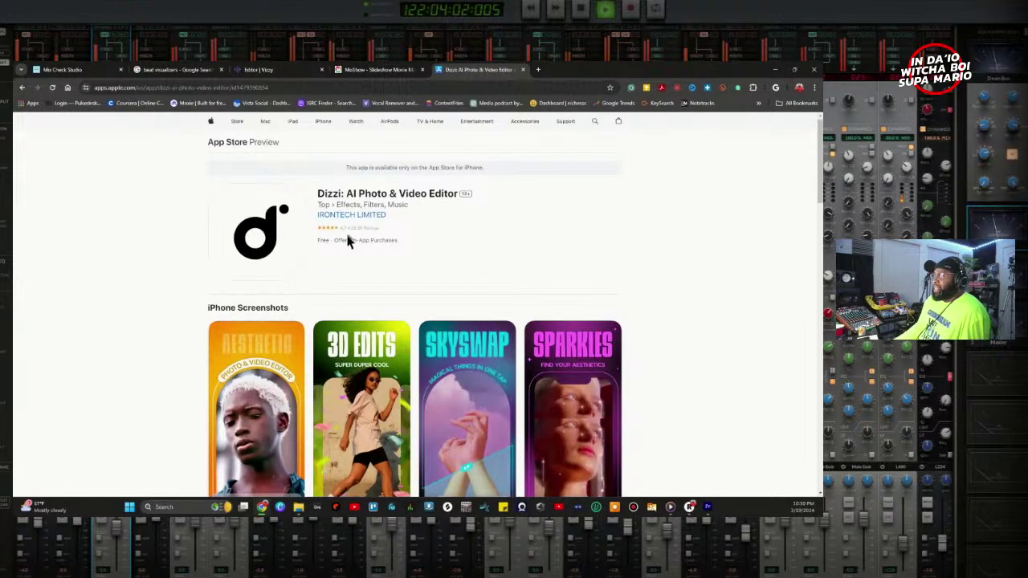
{"action": "scroll", "coordinate": [282, 273], "scroll_direction": "down", "scroll_amount": 3}
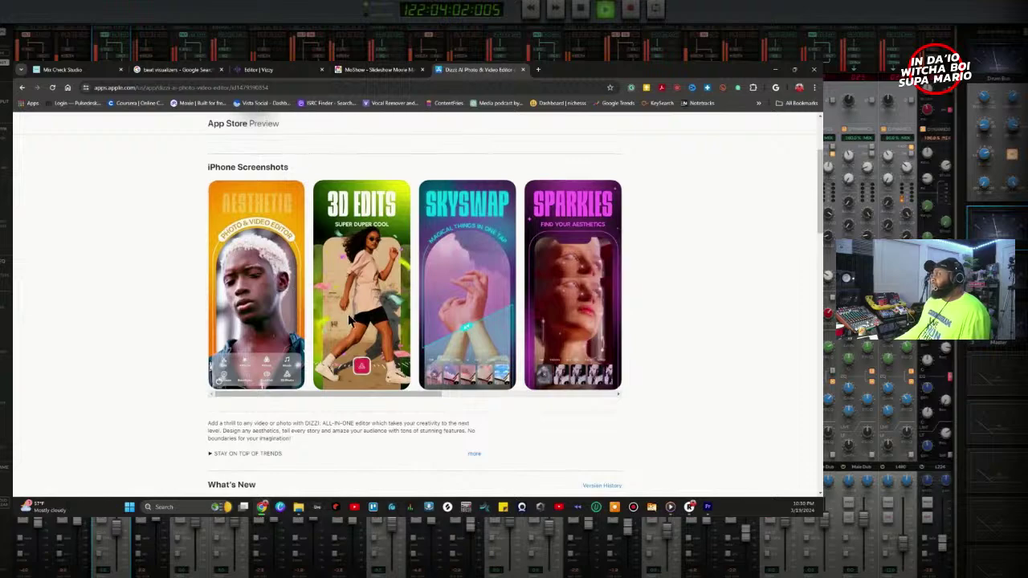
{"action": "scroll", "coordinate": [349, 321], "scroll_direction": "down", "scroll_amount": 6}
{"action": "scroll", "coordinate": [358, 353], "scroll_direction": "down", "scroll_amount": 3}
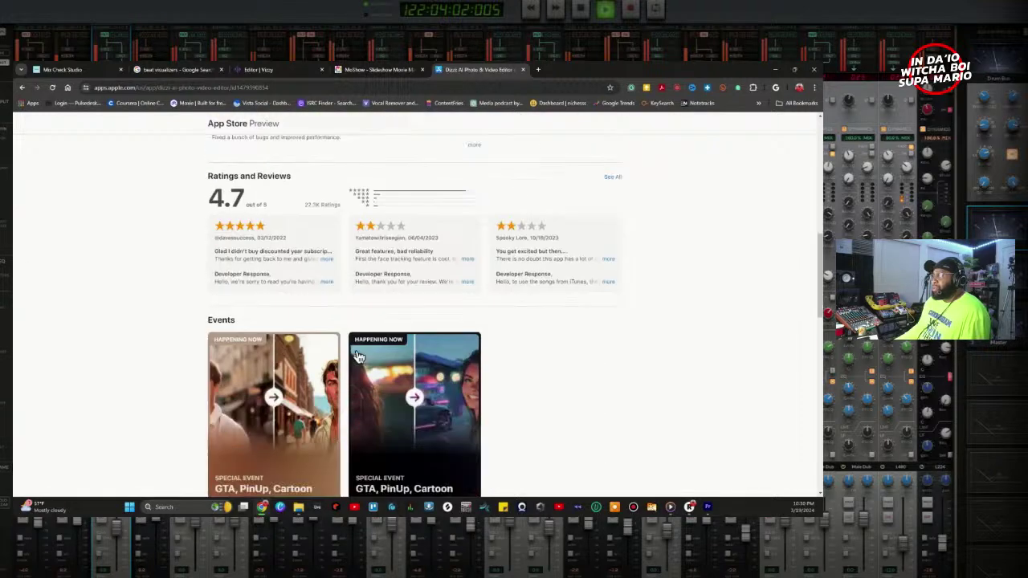
{"action": "scroll", "coordinate": [406, 356], "scroll_direction": "down", "scroll_amount": 7}
{"action": "scroll", "coordinate": [406, 356], "scroll_direction": "up", "scroll_amount": 7}
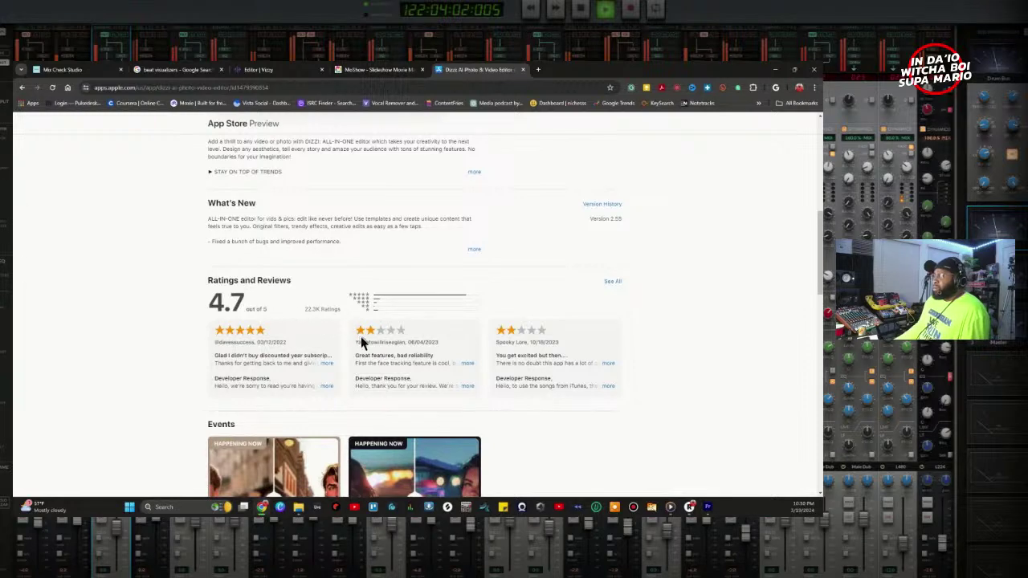
{"action": "scroll", "coordinate": [304, 321], "scroll_direction": "up", "scroll_amount": 10}
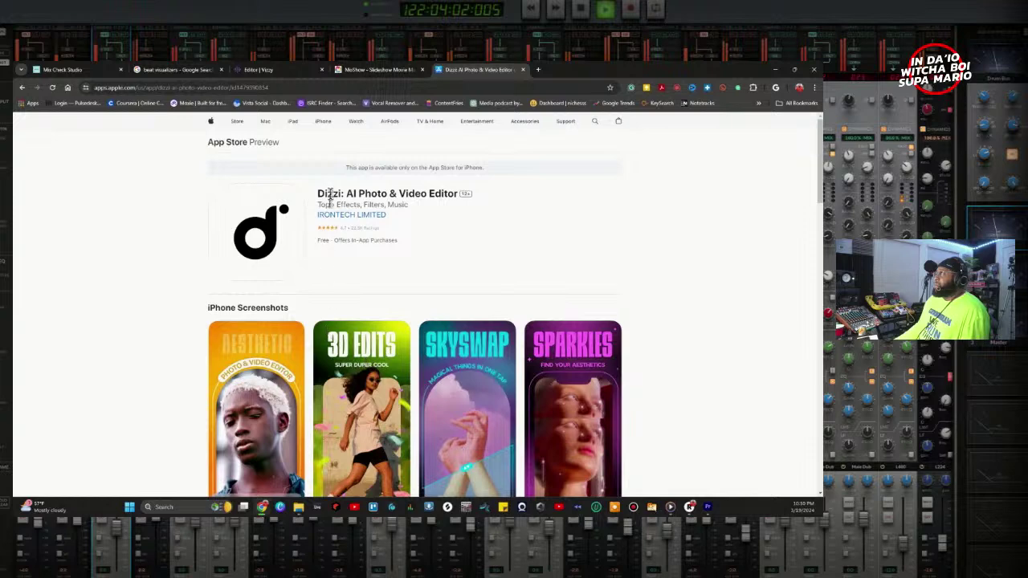
Step: Close the Dizzi, MoShow and Vizzy editor pages, leaving the Vizzy project without saving
{"action": "left_click", "coordinate": [422, 70]}
{"action": "left_click", "coordinate": [423, 70]}
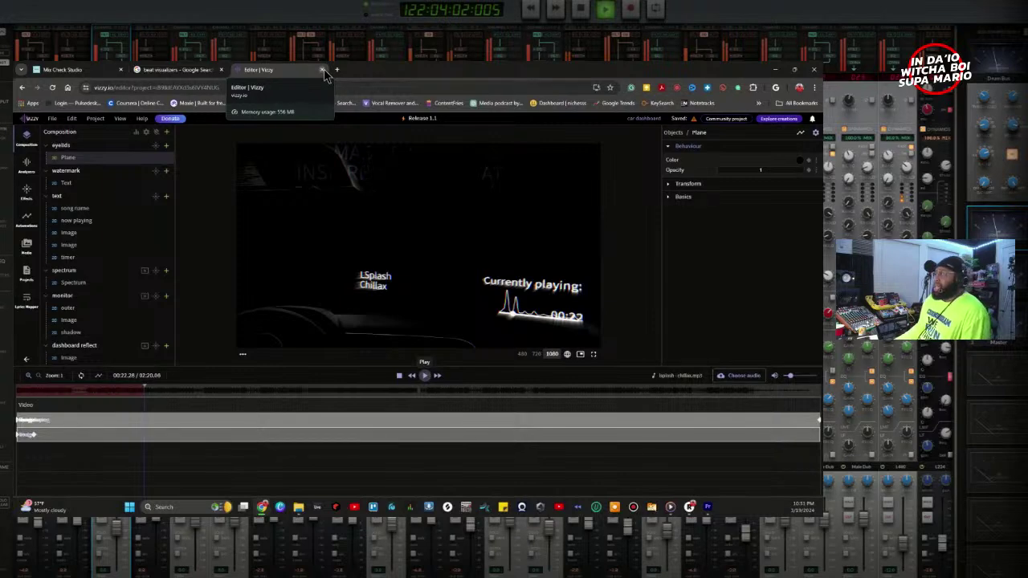
{"action": "left_click", "coordinate": [323, 69]}
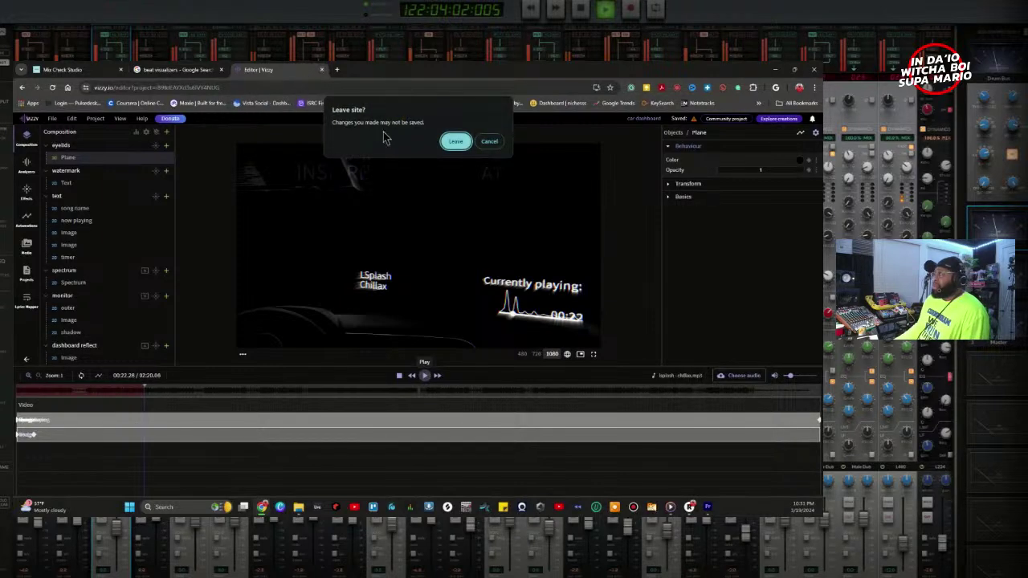
{"action": "left_click", "coordinate": [454, 144]}
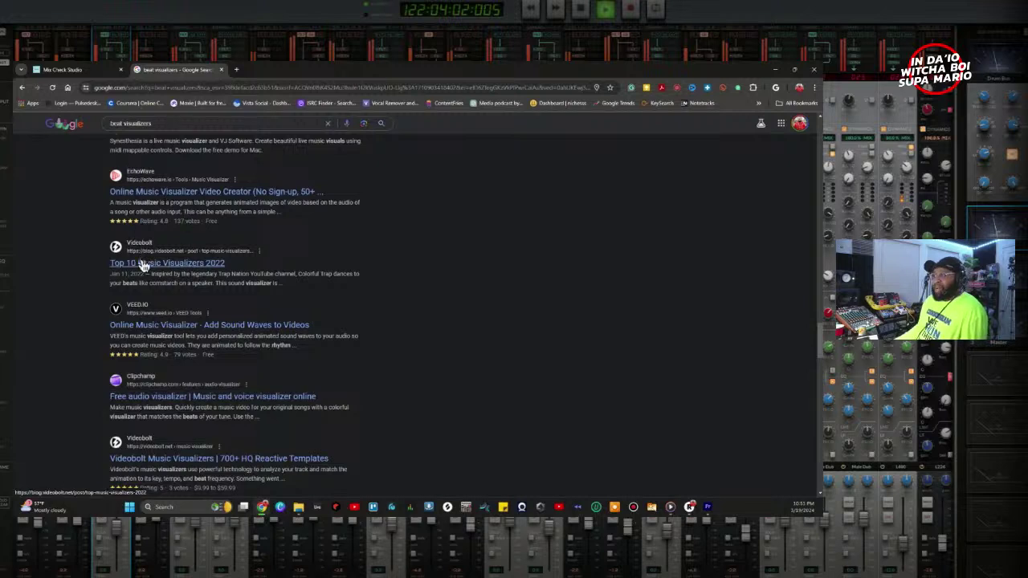
Step: View VEED.IO's online music visualizer page from the beat visualizers search results and close it
{"action": "left_click", "coordinate": [146, 323]}
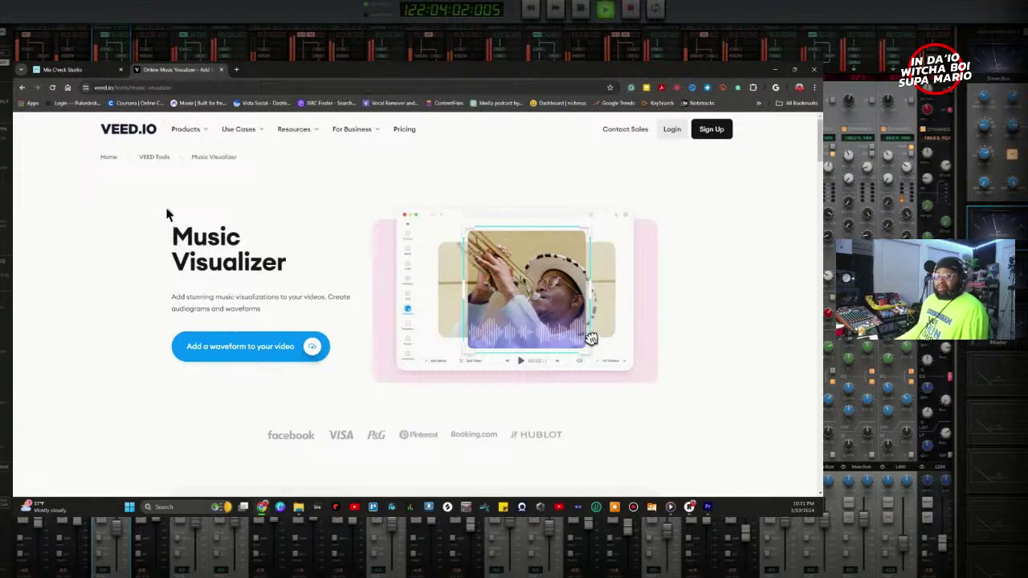
{"action": "left_click", "coordinate": [223, 70]}
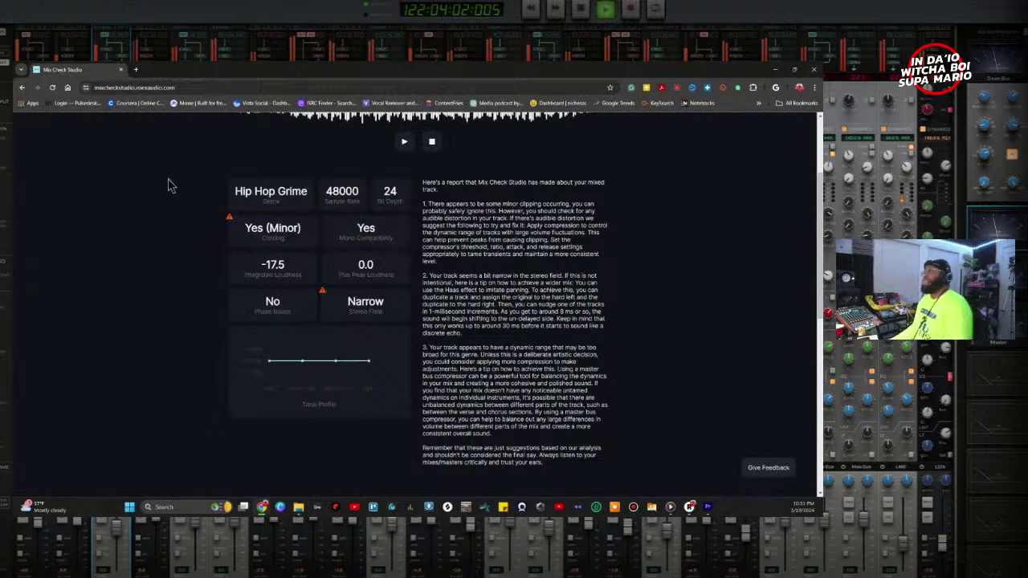
Step: Review the Mix Check Studio report for Grown now .wav, reading the explanations of metrics such as the bit depth
{"action": "scroll", "coordinate": [159, 287], "scroll_direction": "up", "scroll_amount": 2}
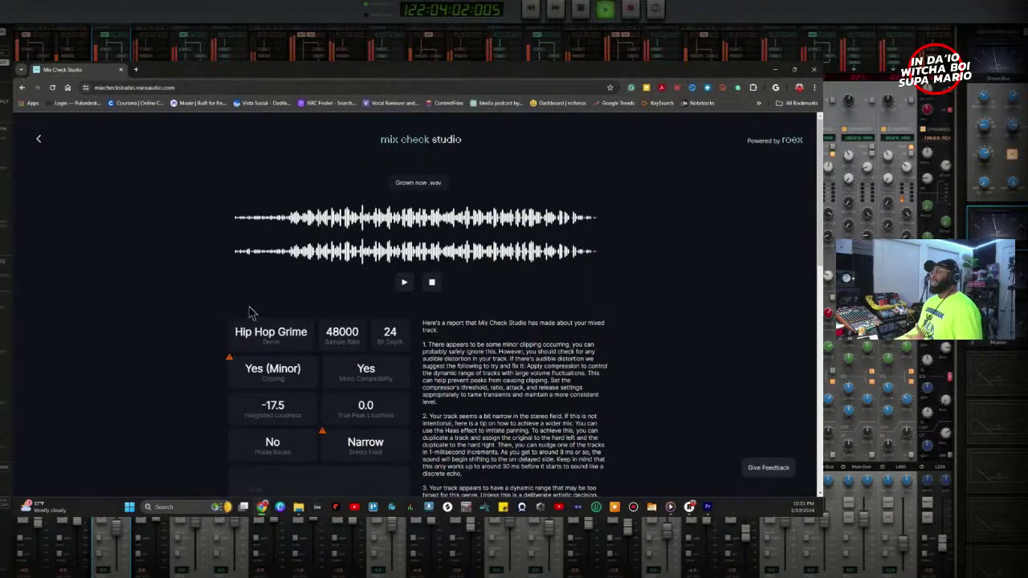
{"action": "mouse_move", "coordinate": [294, 327]}
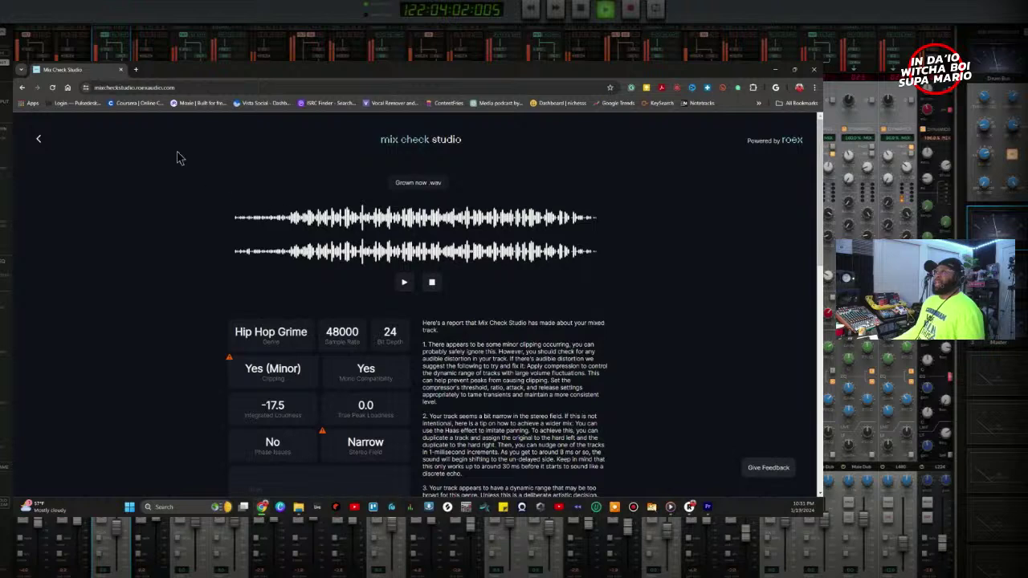
{"action": "mouse_move", "coordinate": [358, 384]}
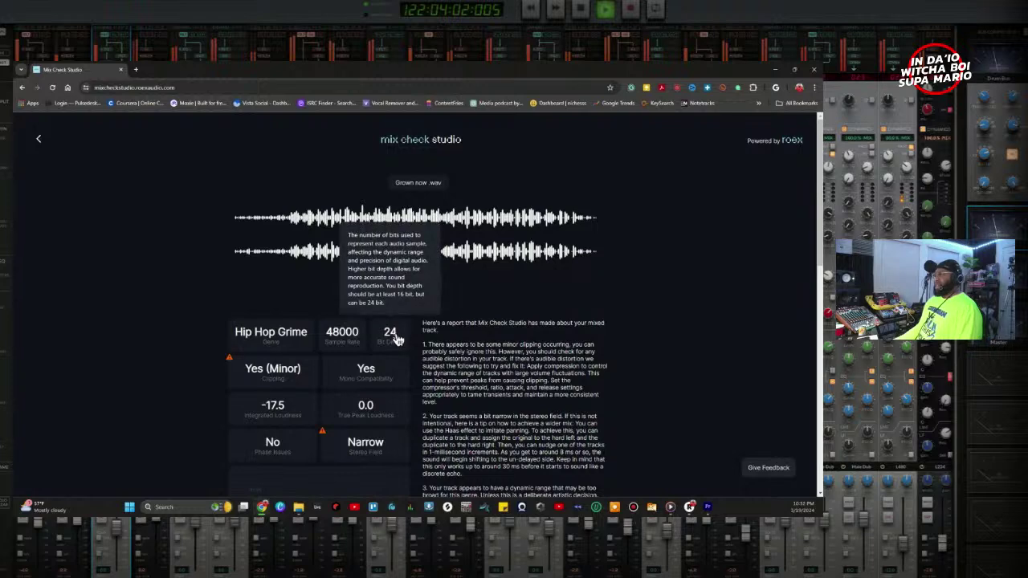
{"action": "mouse_move", "coordinate": [396, 391]}
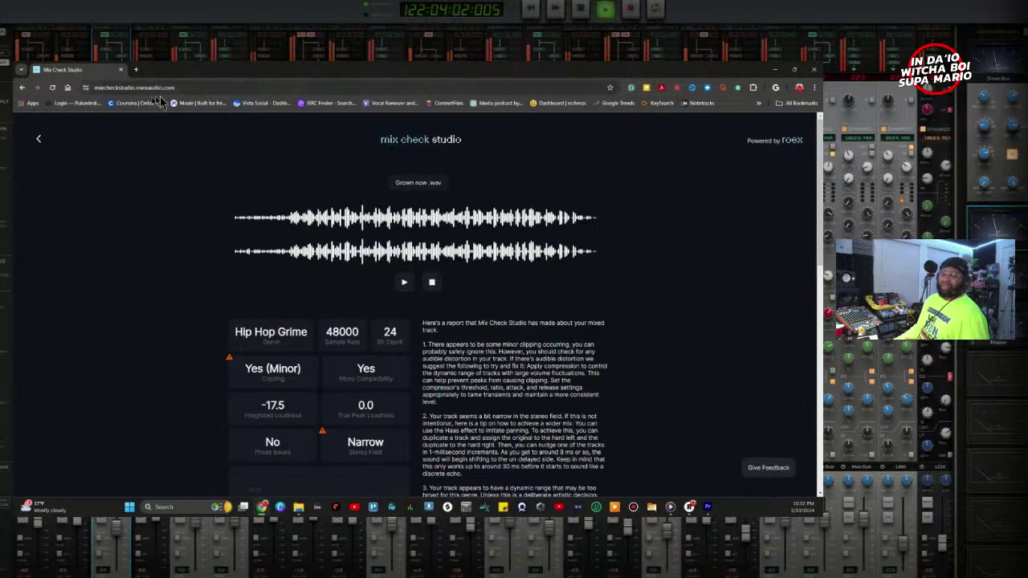
Step: Copy the web address of the Mix Check Studio page and switch to another open window
{"action": "left_click", "coordinate": [92, 88]}
{"action": "right_click", "coordinate": [109, 93]}
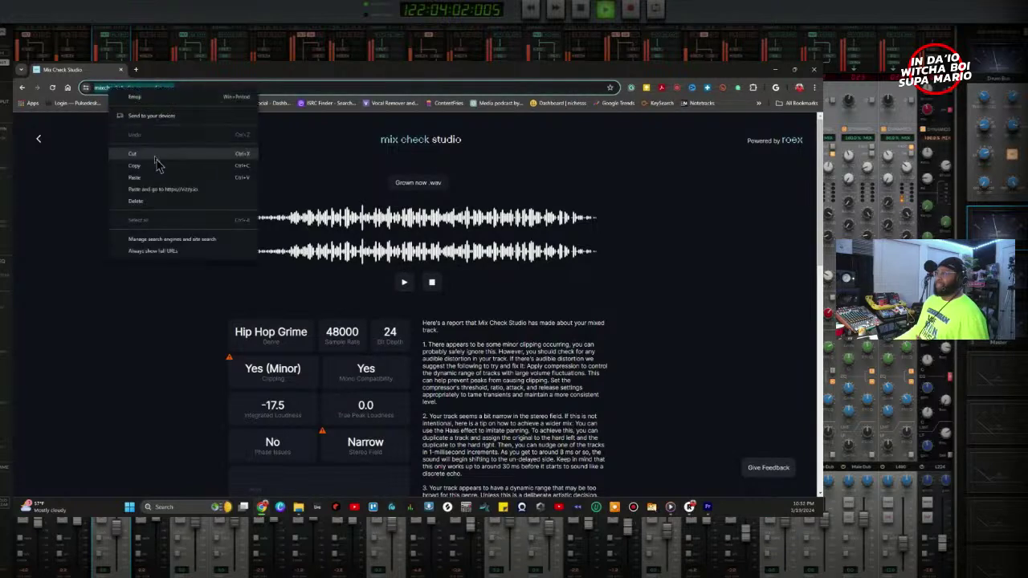
{"action": "left_click", "coordinate": [146, 172]}
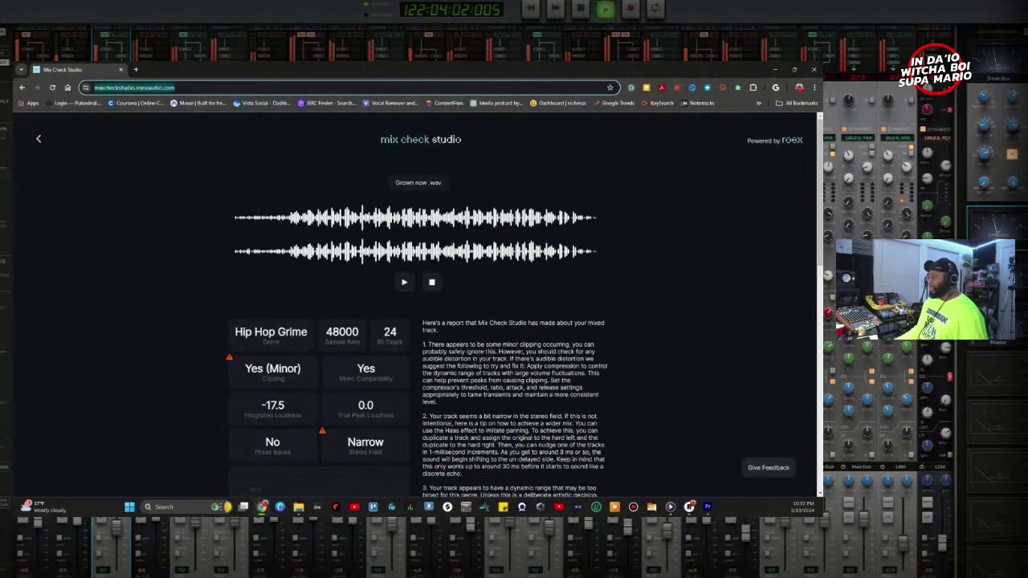
{"action": "key", "text": "alt+Tab"}
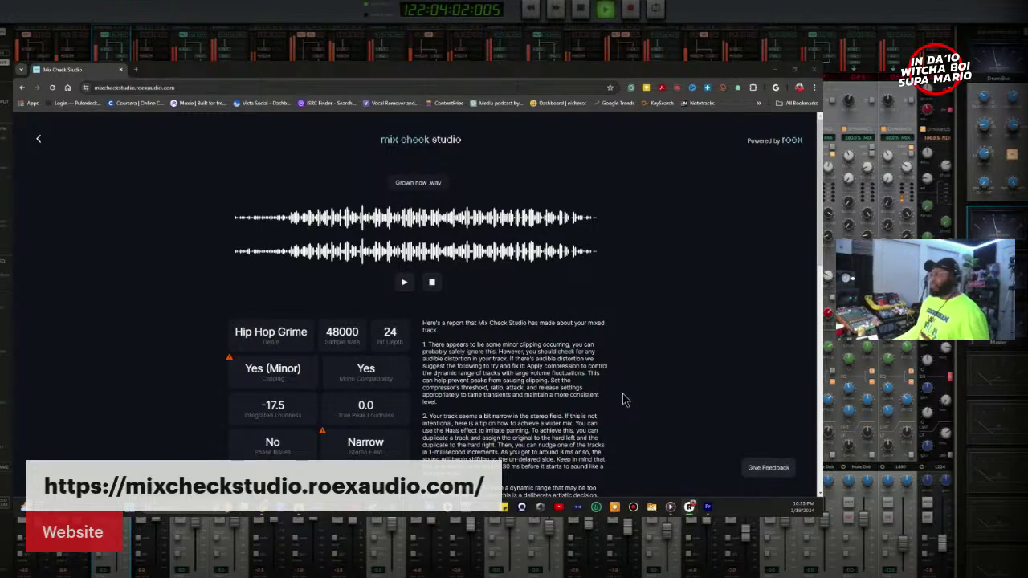
Step: Examine the mix report's genre, mono compatibility, integrated loudness, true peak, stereo field and tonal profile explanations alongside its written suggestions
{"action": "scroll", "coordinate": [624, 395], "scroll_direction": "down", "scroll_amount": 2}
{"action": "mouse_move", "coordinate": [388, 252]}
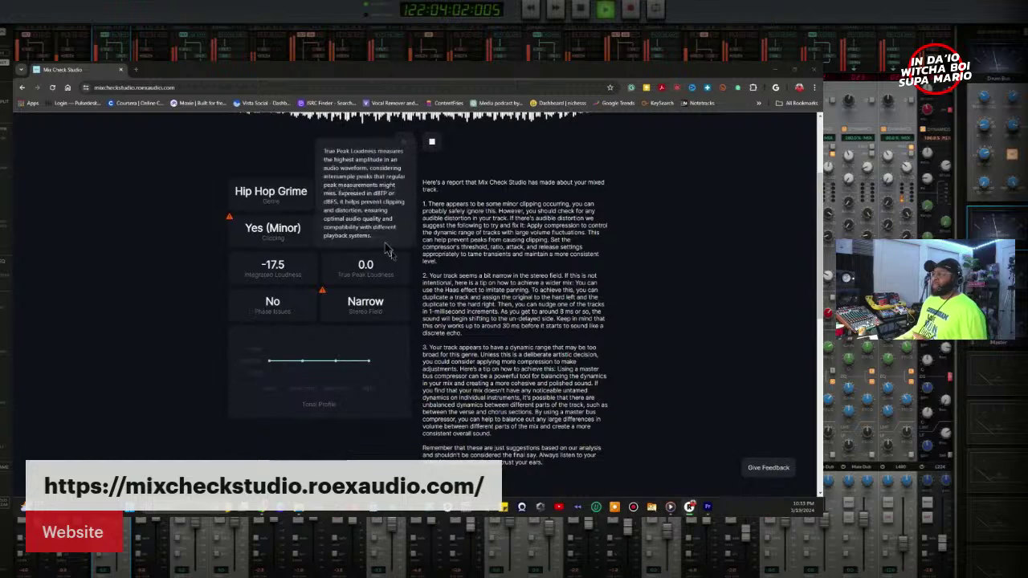
{"action": "mouse_move", "coordinate": [275, 202]}
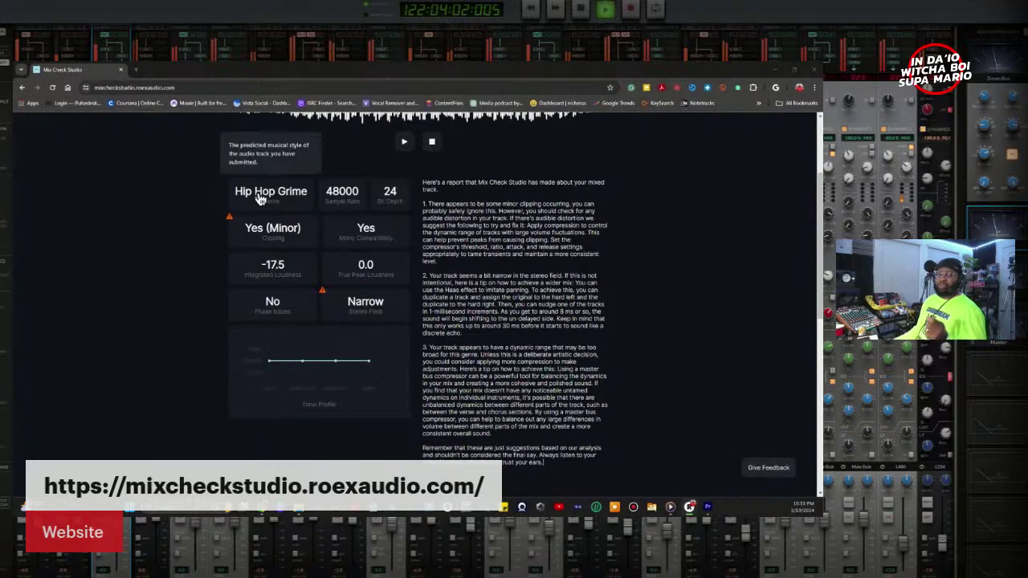
{"action": "mouse_move", "coordinate": [347, 233]}
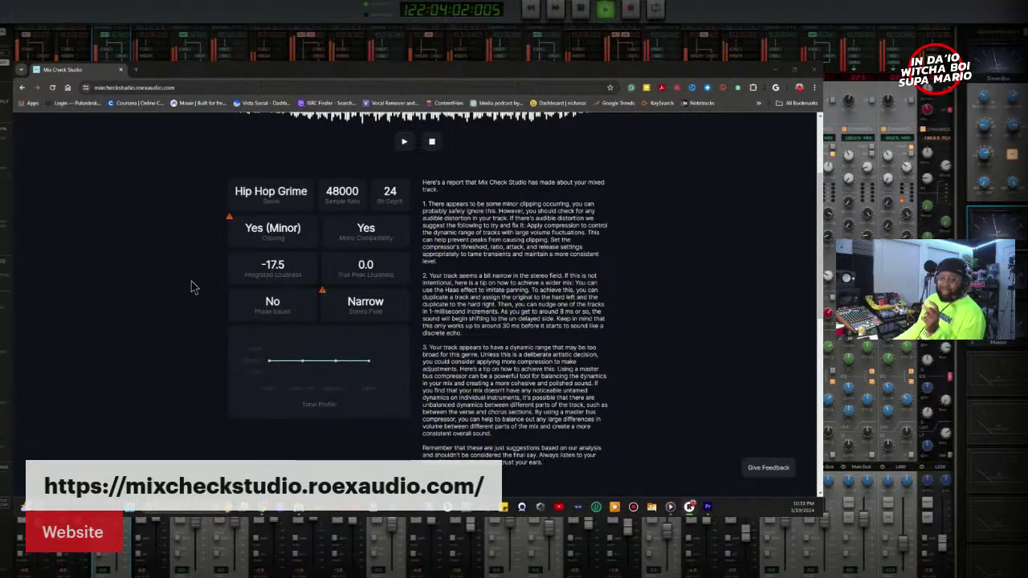
{"action": "mouse_move", "coordinate": [230, 221]}
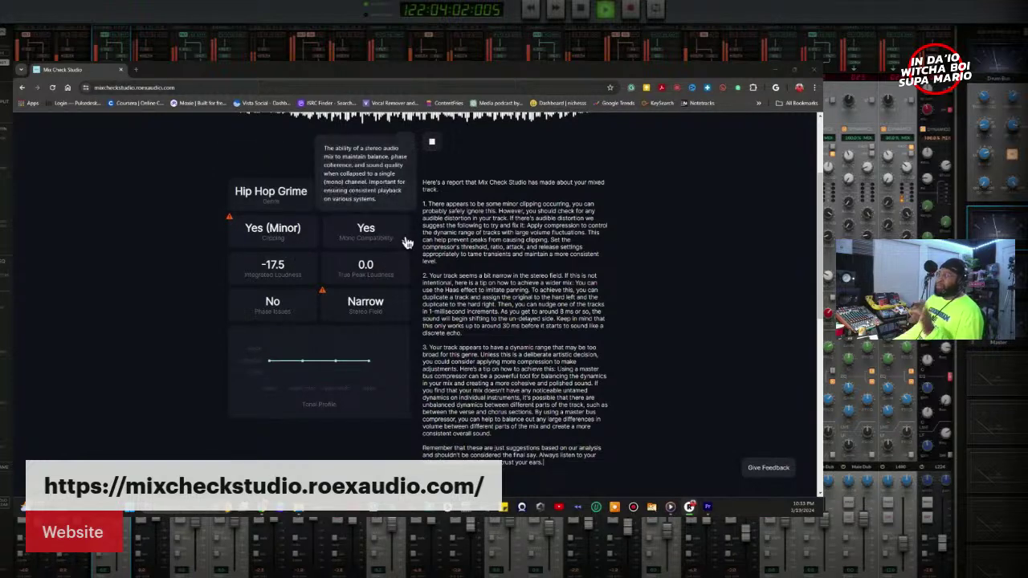
{"action": "mouse_move", "coordinate": [286, 290]}
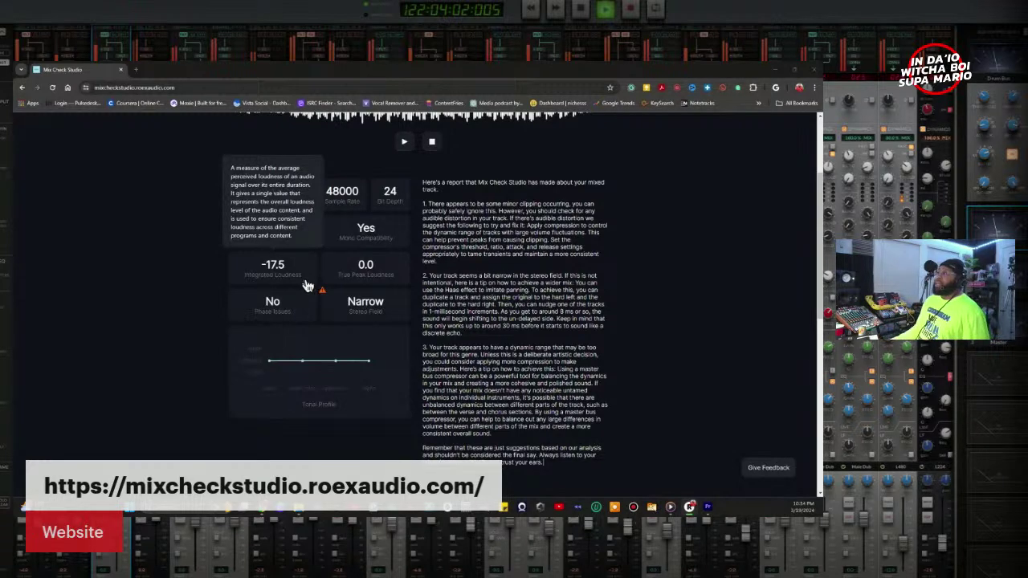
{"action": "mouse_move", "coordinate": [372, 279]}
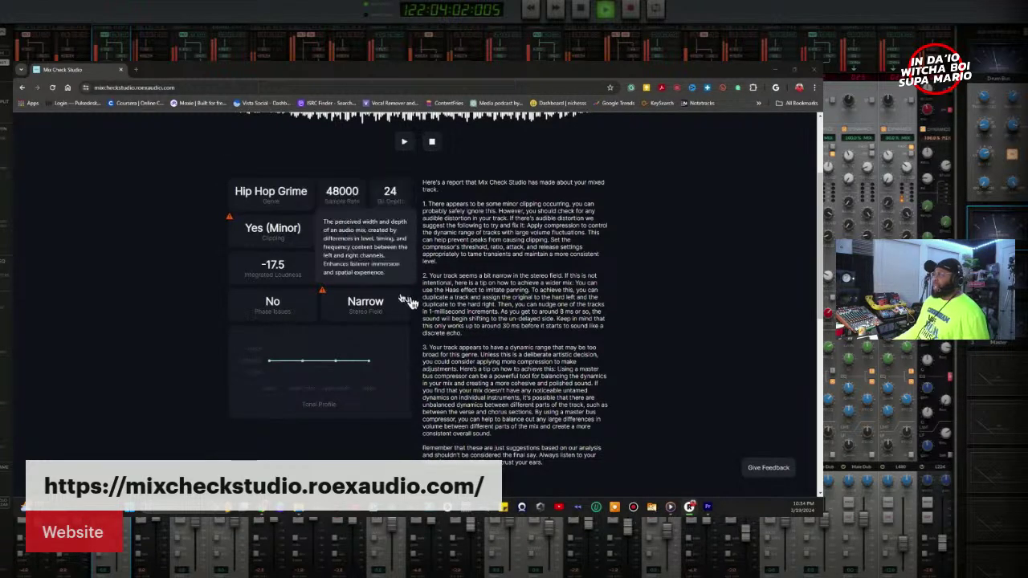
{"action": "mouse_move", "coordinate": [377, 319]}
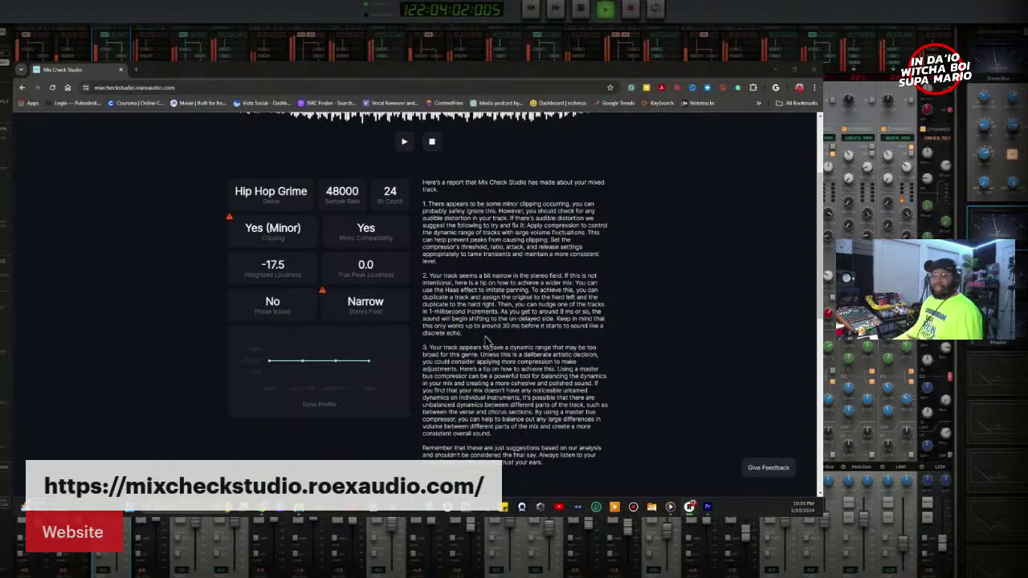
{"action": "scroll", "coordinate": [498, 297], "scroll_direction": "up", "scroll_amount": 2}
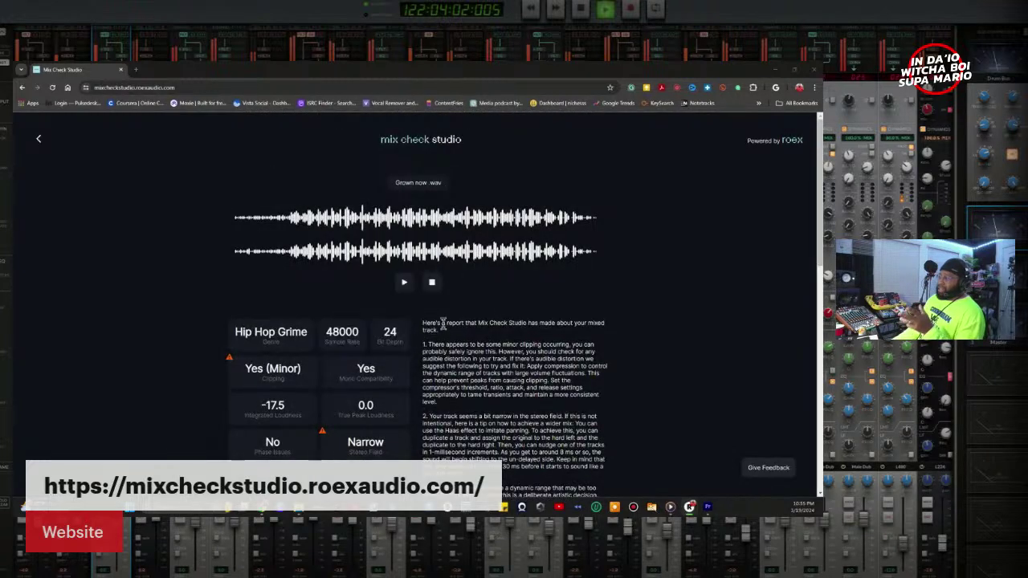
{"action": "mouse_move", "coordinate": [406, 384]}
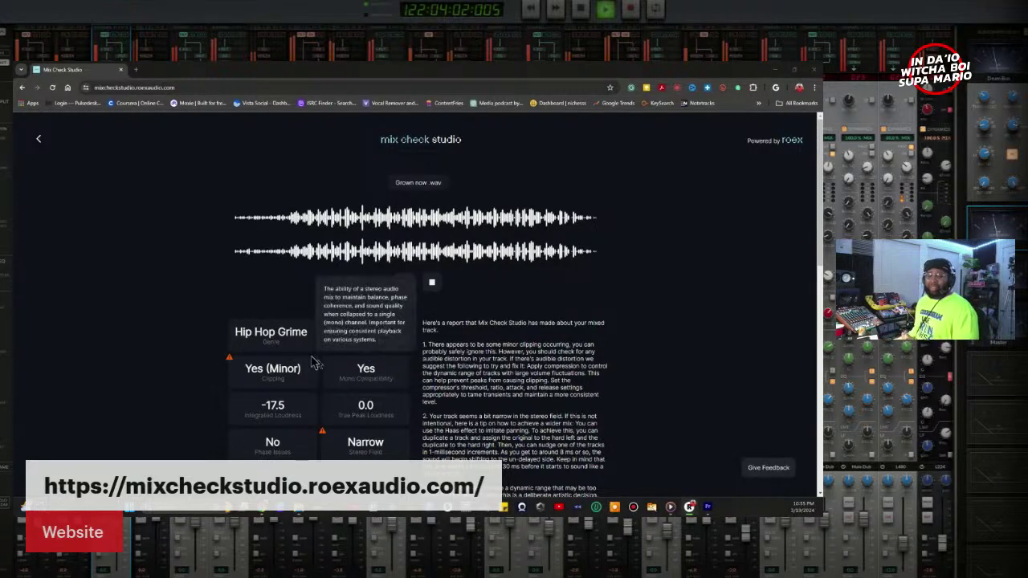
{"action": "mouse_move", "coordinate": [356, 347]}
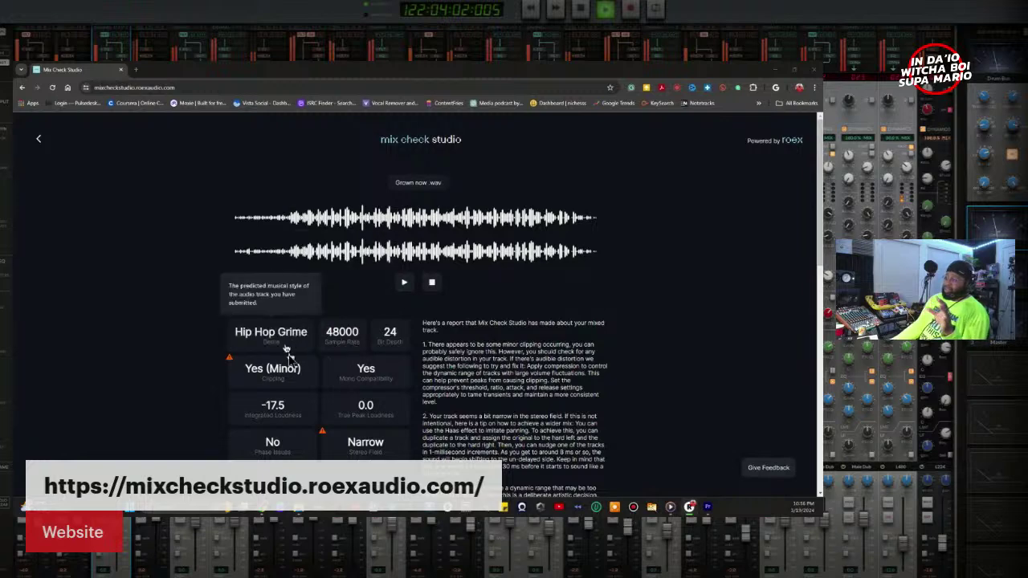
{"action": "mouse_move", "coordinate": [303, 389]}
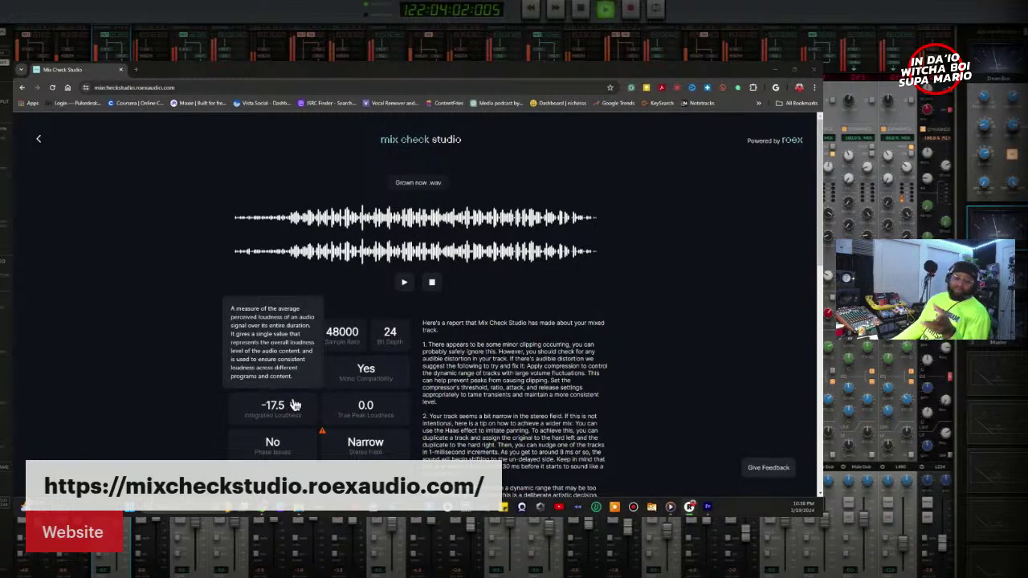
{"action": "mouse_move", "coordinate": [359, 426]}
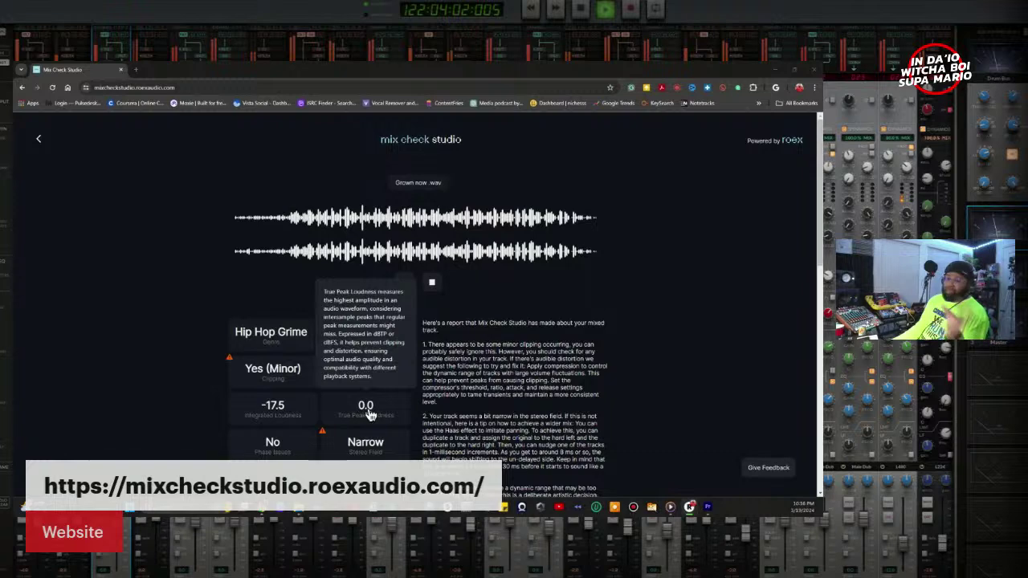
{"action": "mouse_move", "coordinate": [371, 444]}
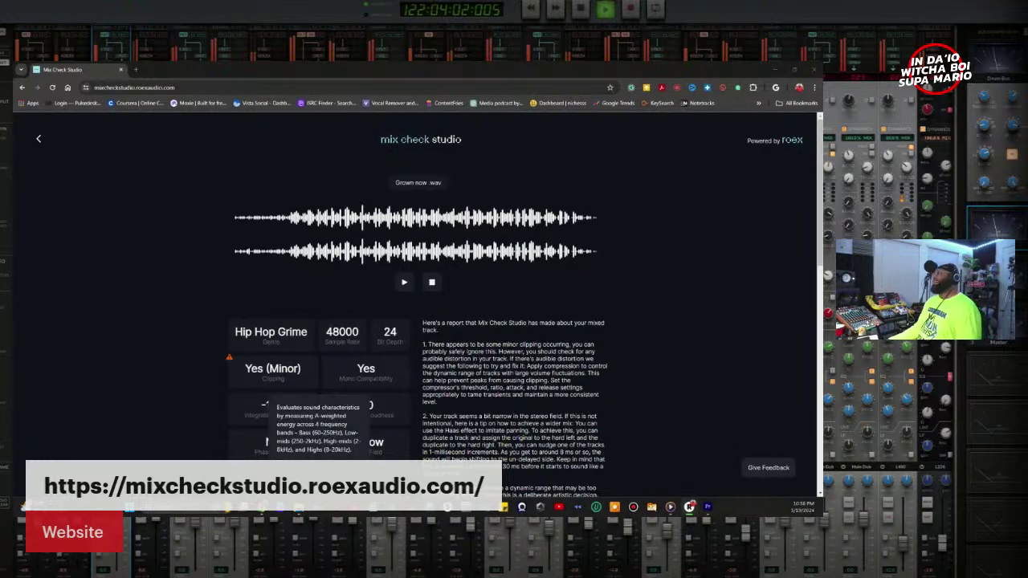